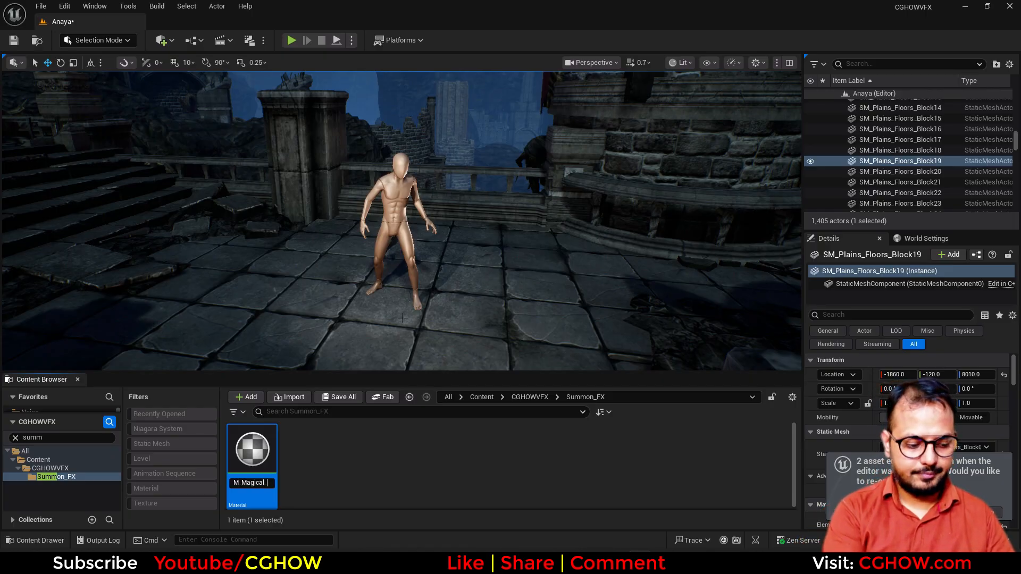
# - Name the new material in the Summon_FX folder M_Magical_Shape
pyautogui.press('Return')
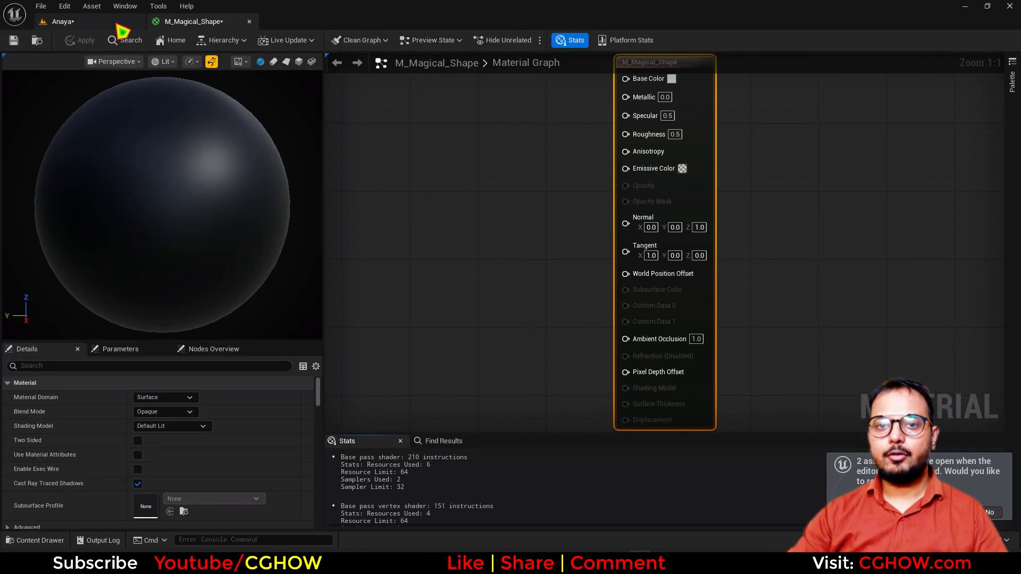
# - Search the whole project content for "shape", limit the results to textures and enlarge the asset browser
pyautogui.click(118, 24)
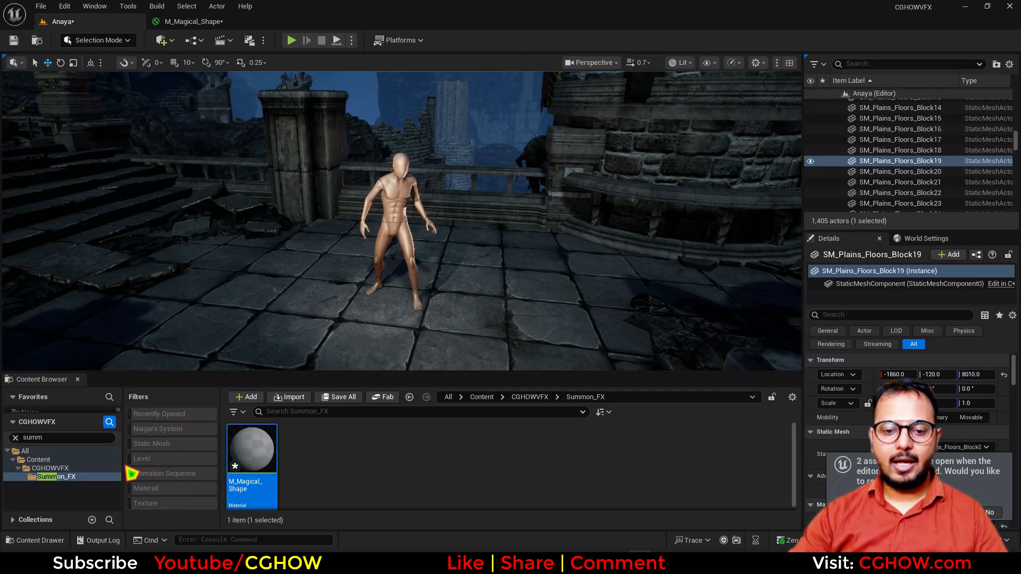
pyautogui.click(39, 459)
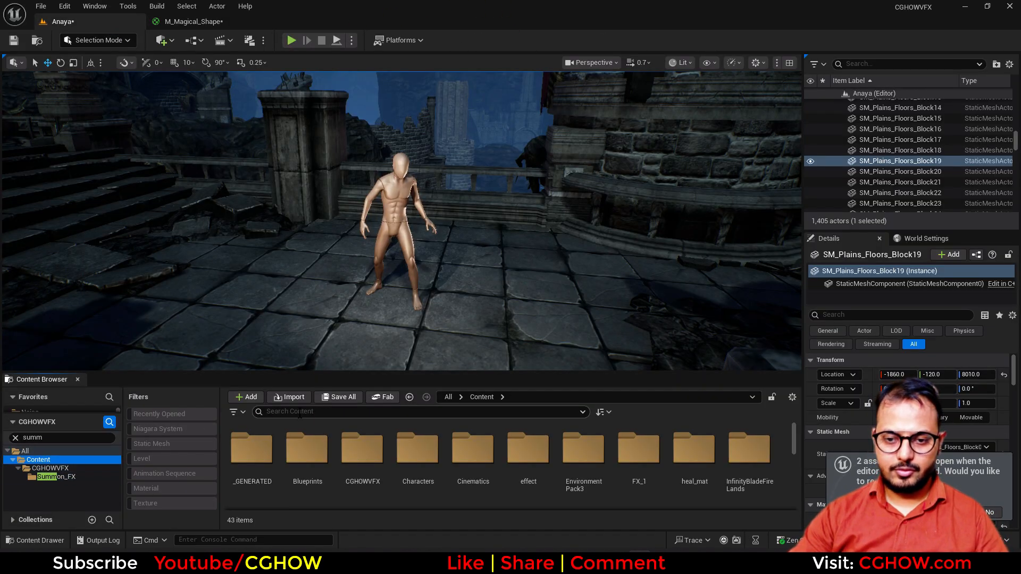
pyautogui.write('shape')
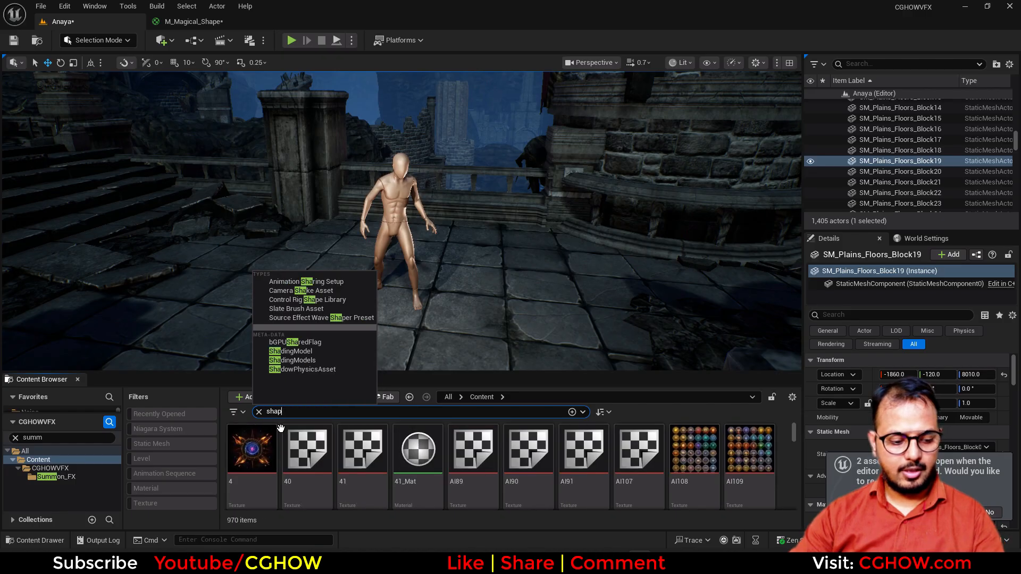
pyautogui.click(181, 505)
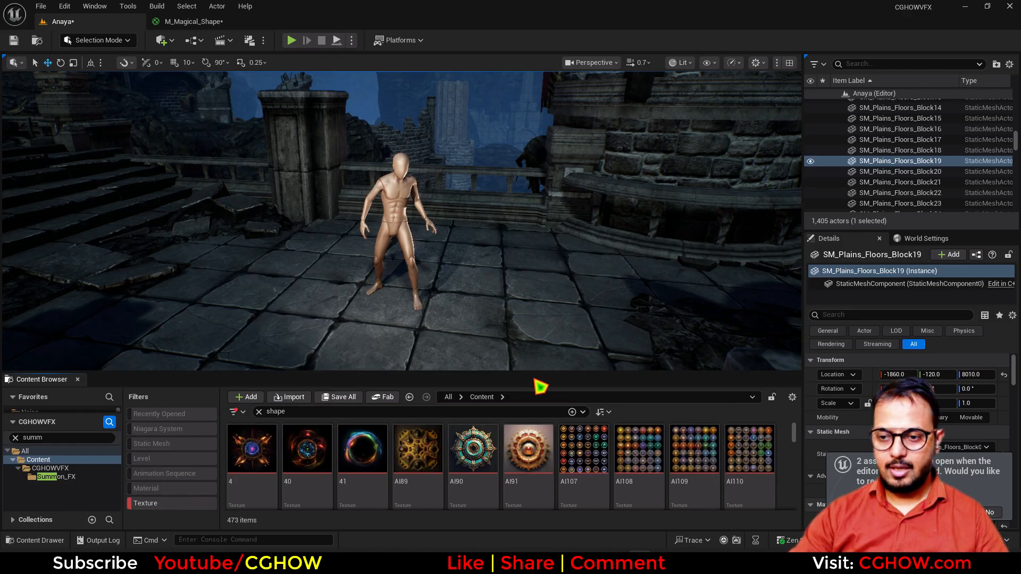
pyautogui.moveTo(537, 371); pyautogui.dragTo(522, 151)
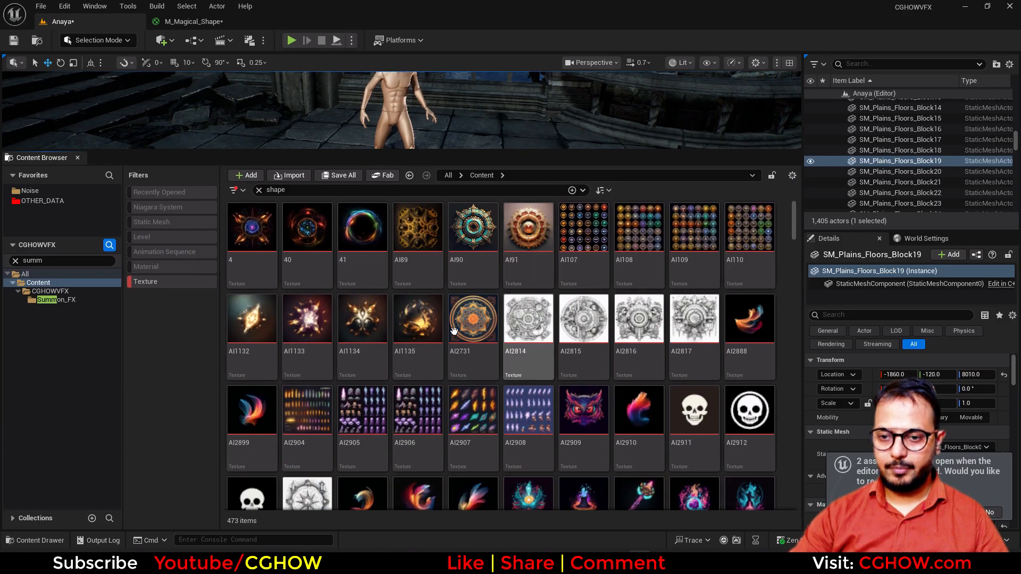
# - Open the round line-art textures AI2814, AI3280 and AI3303 and compare their patterns
pyautogui.scroll(-2, 694, 419)
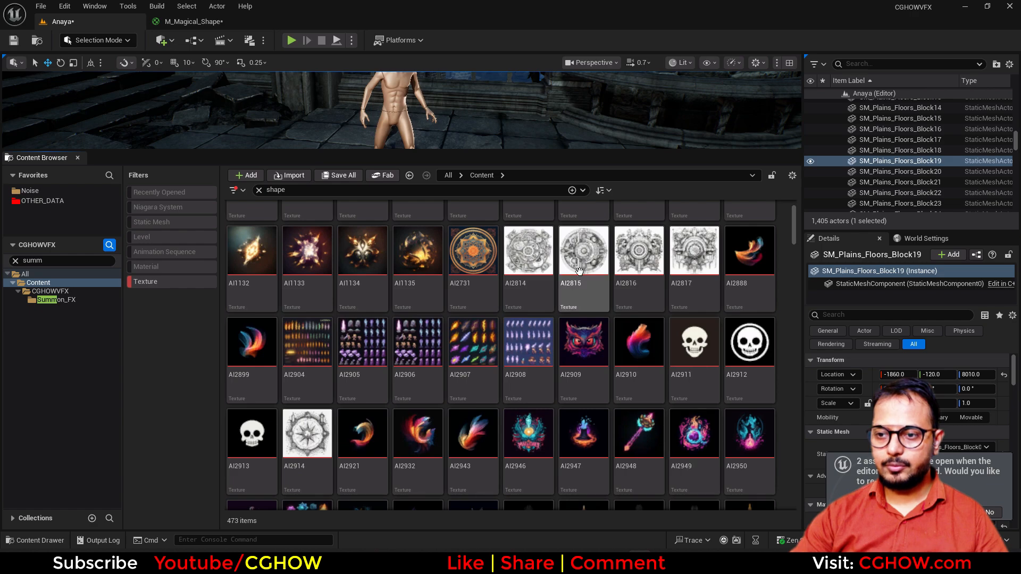
pyautogui.click(540, 266)
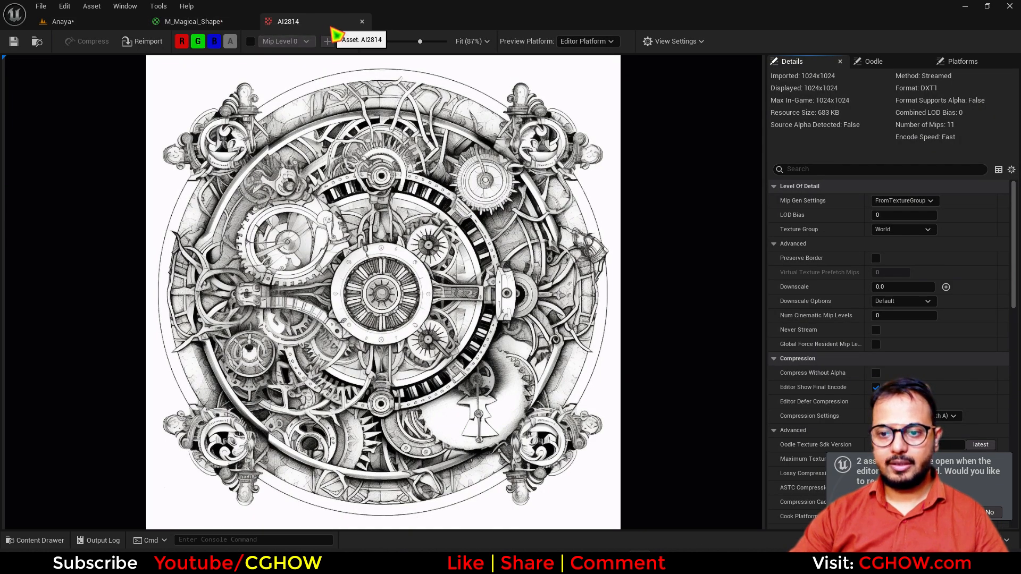
pyautogui.click(63, 21)
pyautogui.scroll(-5, 596, 359)
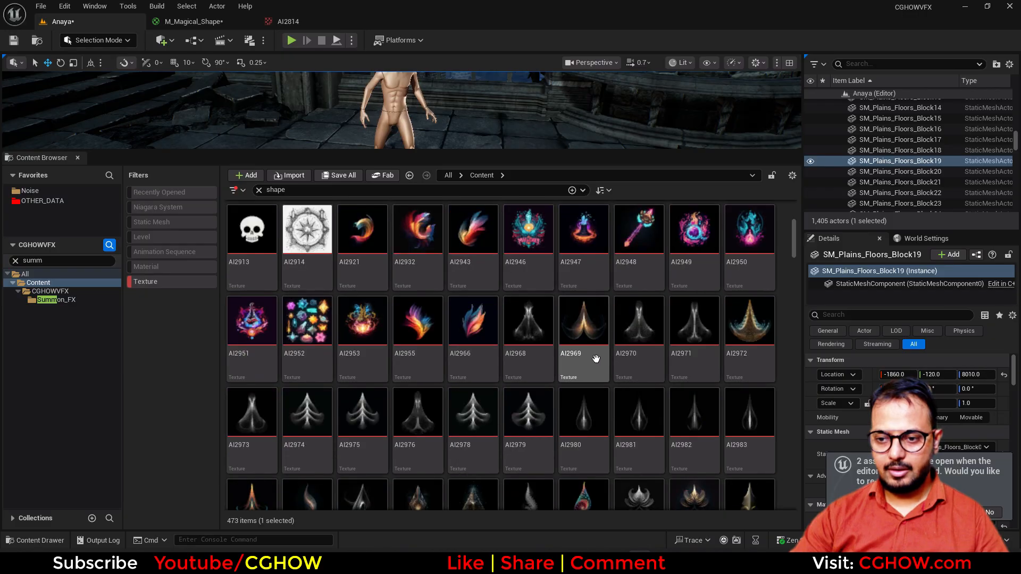
pyautogui.scroll(-10, 595, 359)
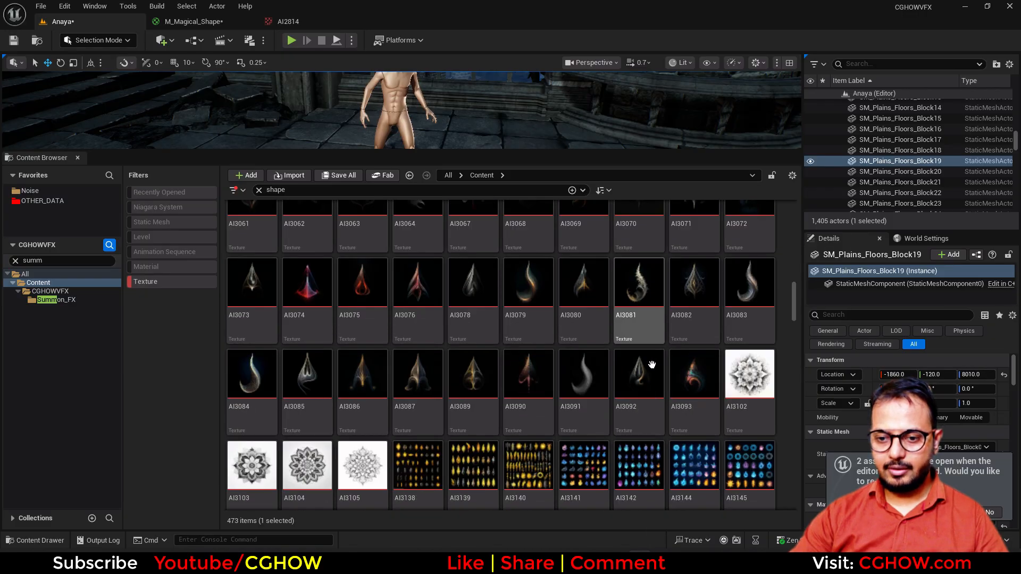
pyautogui.scroll(-2, 652, 365)
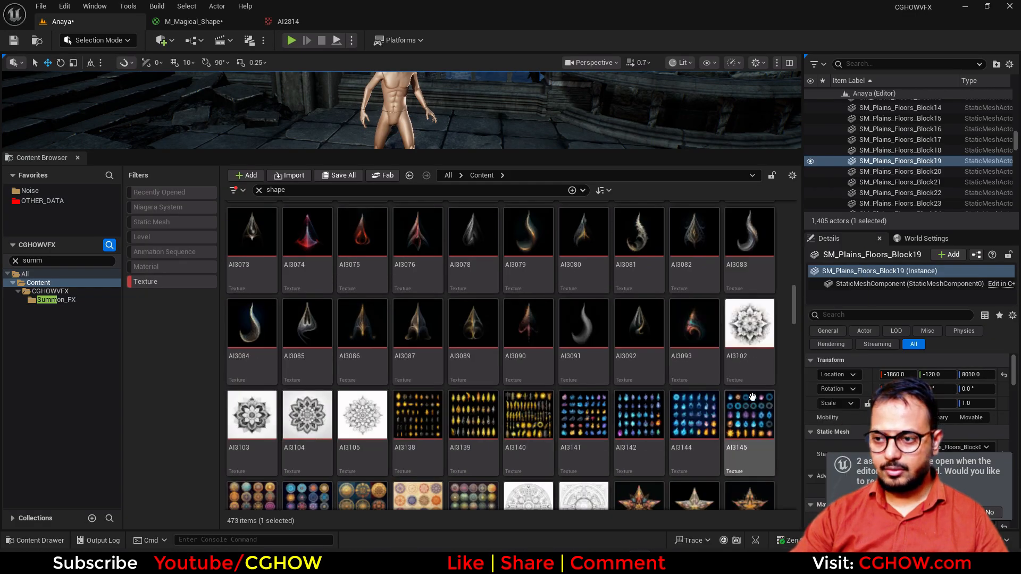
pyautogui.scroll(-4, 752, 397)
pyautogui.click(528, 302)
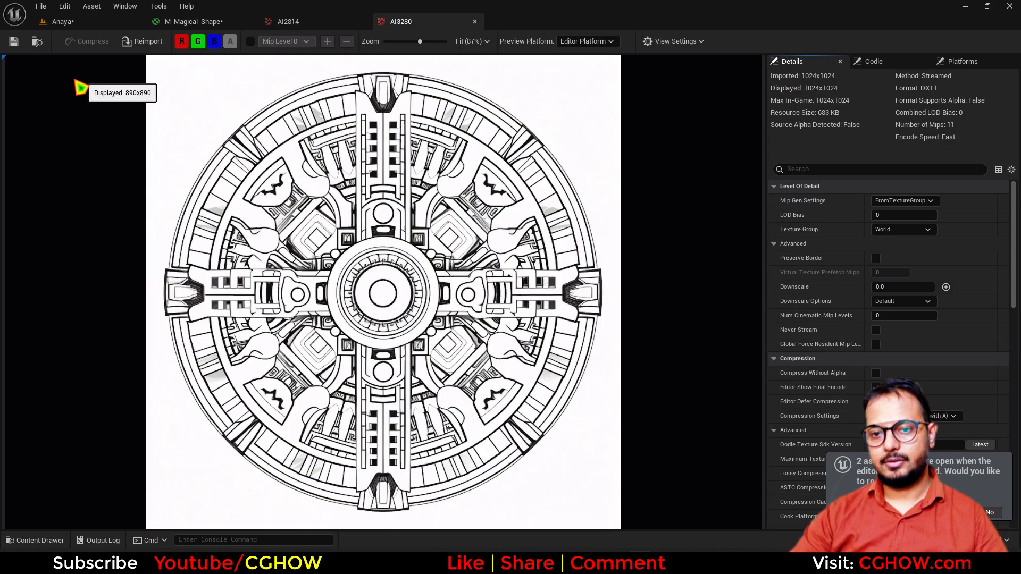
pyautogui.click(79, 23)
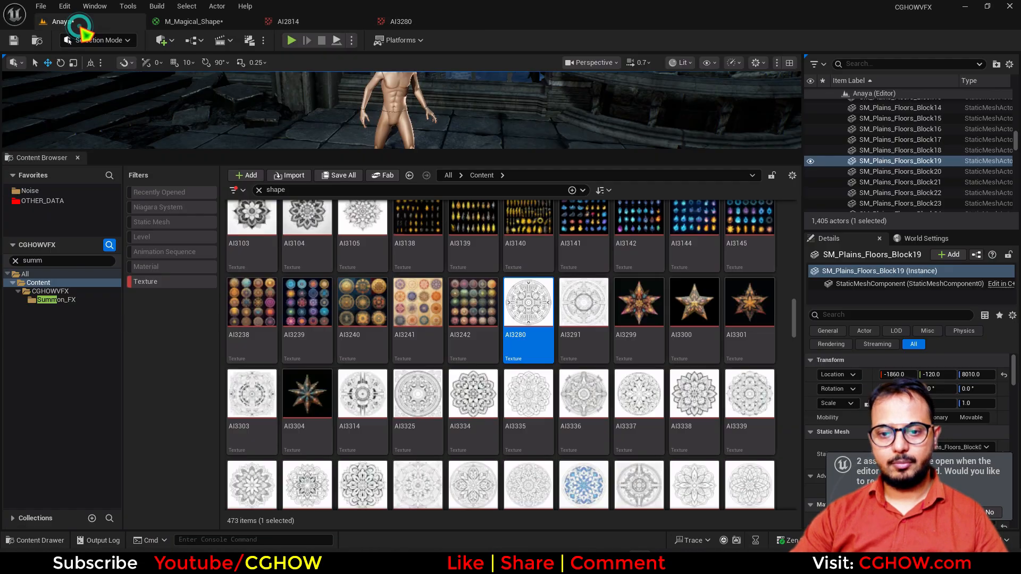
pyautogui.doubleClick(254, 404)
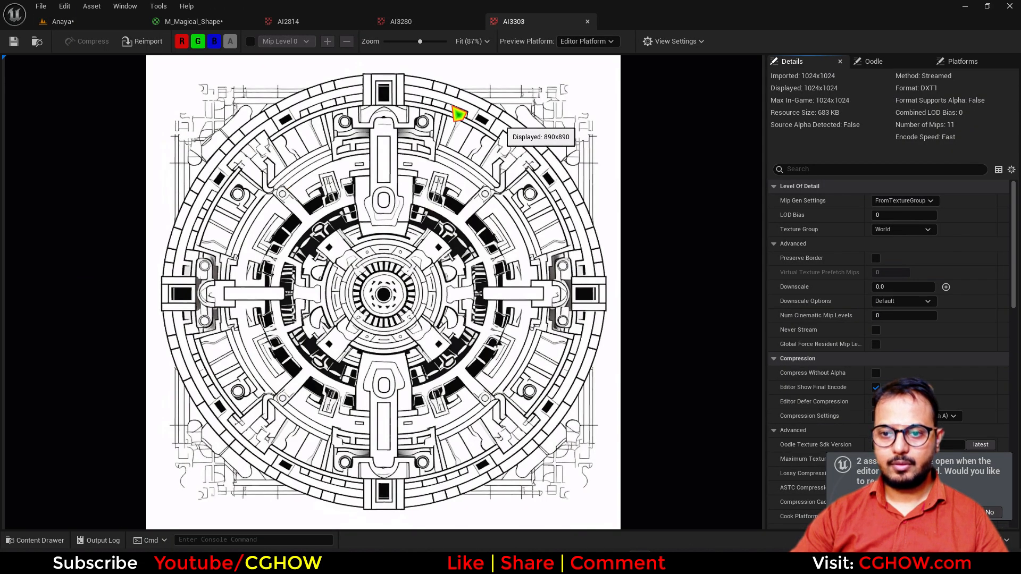
pyautogui.click(312, 22)
pyautogui.click(403, 22)
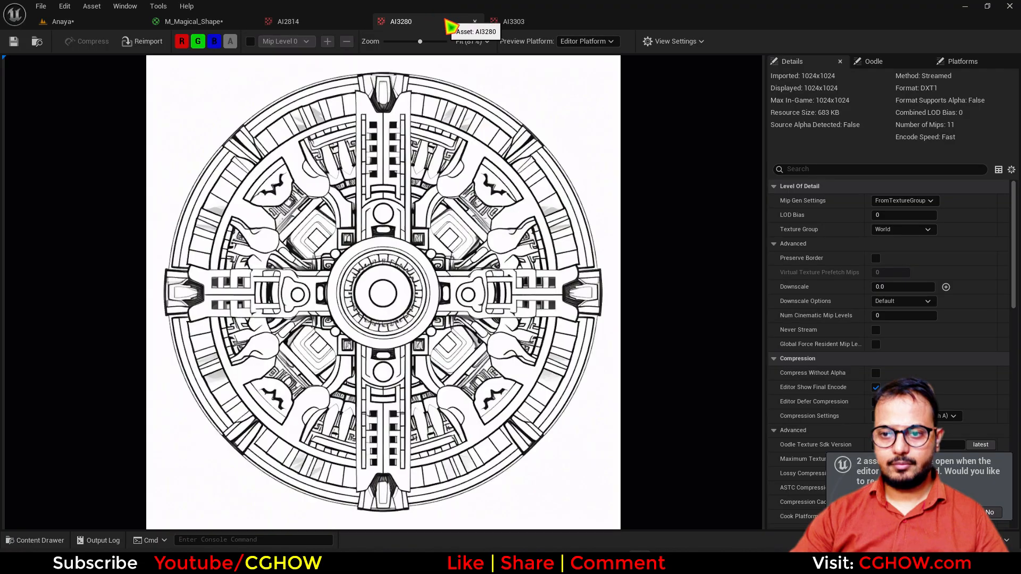
# - Select texture AI3280 in the project content and add it as a Texture Sample node in the M_Magical_Shape graph
pyautogui.click(37, 44)
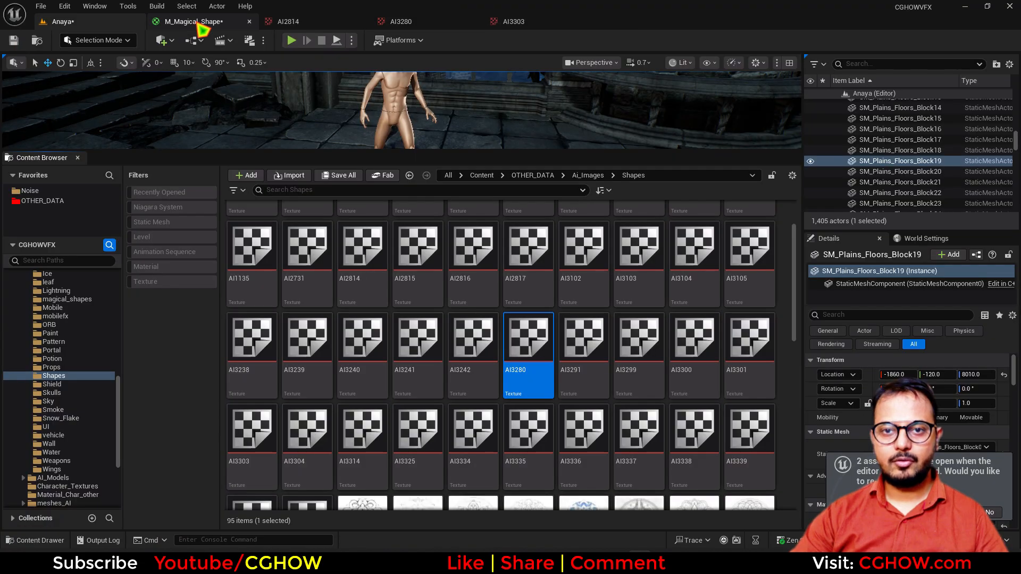
pyautogui.click(200, 23)
pyautogui.moveTo(422, 239); pyautogui.dragTo(522, 248, button='right')
pyautogui.press('t')
pyautogui.click(435, 173)
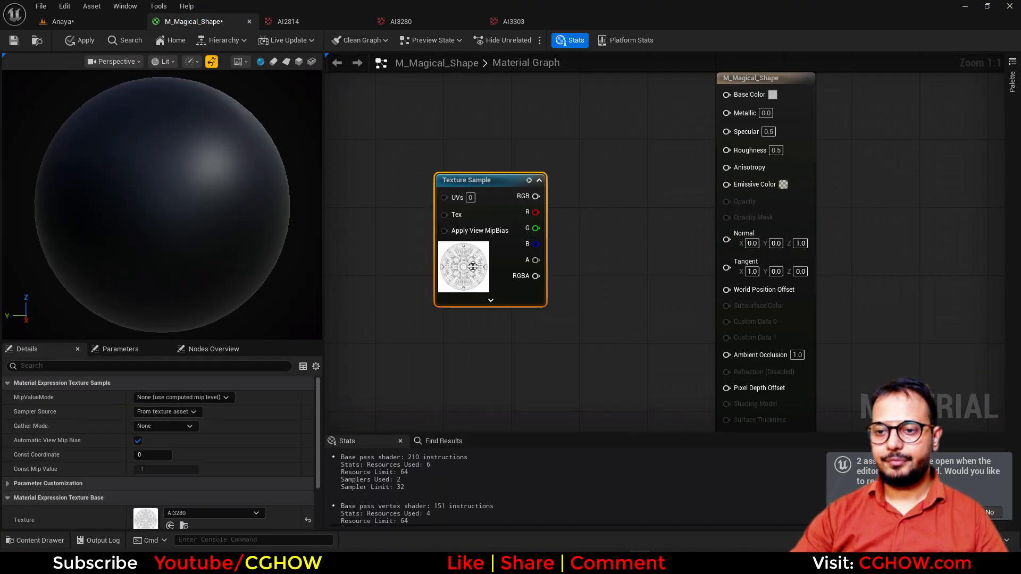
pyautogui.moveTo(503, 250); pyautogui.dragTo(470, 266)
# - Set the material's shading model to Unlit and blend mode to Translucent, and make it two-sided
pyautogui.click(784, 109)
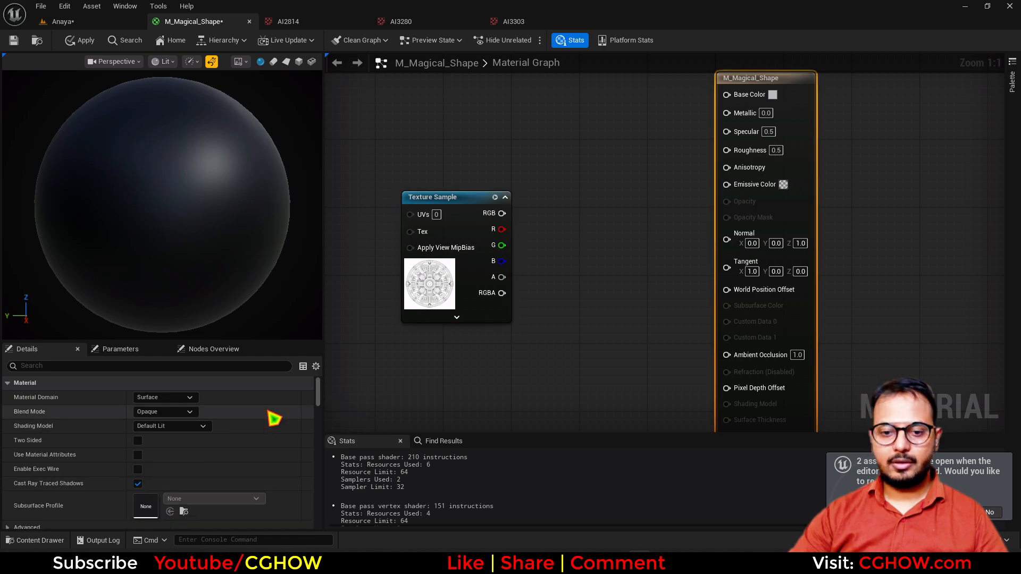
pyautogui.click(171, 426)
pyautogui.click(151, 296)
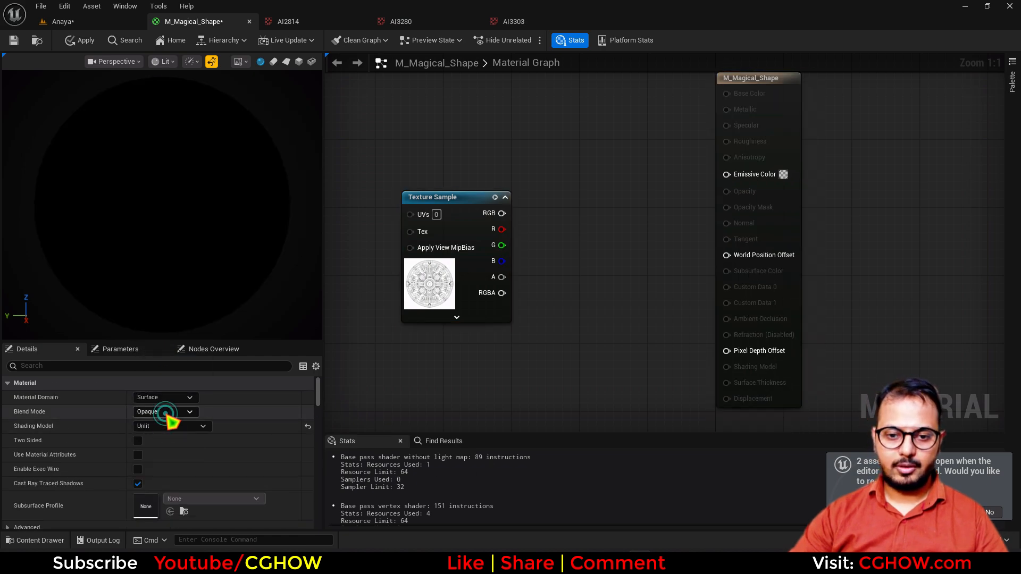
pyautogui.click(165, 412)
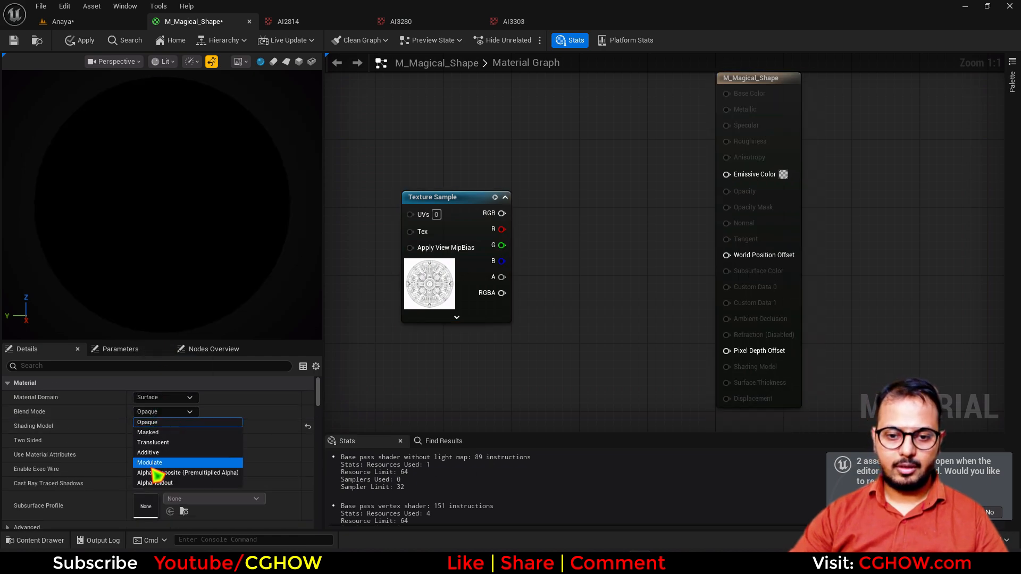
pyautogui.click(163, 442)
pyautogui.click(159, 426)
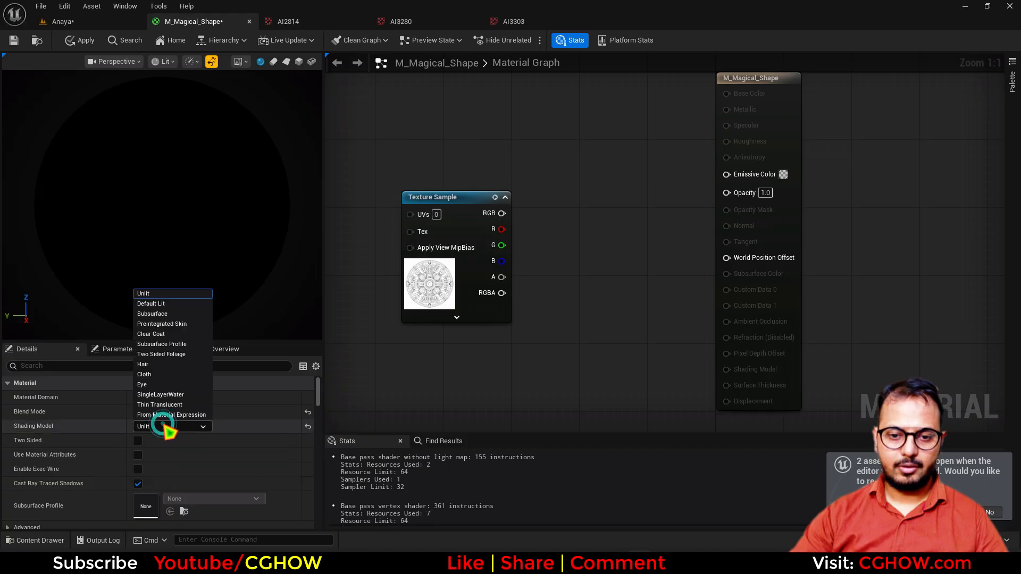
pyautogui.click(160, 420)
pyautogui.click(137, 441)
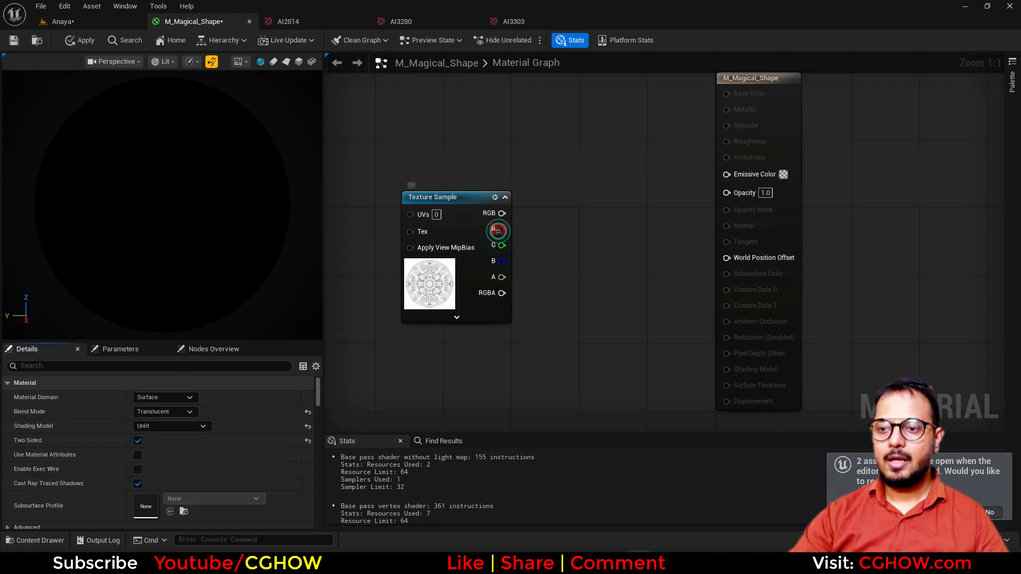
# - Connect the Texture Sample's R output to Emissive Color and preview the material on a plane
pyautogui.moveTo(497, 229); pyautogui.dragTo(726, 174)
pyautogui.moveTo(444, 278); pyautogui.dragTo(437, 247)
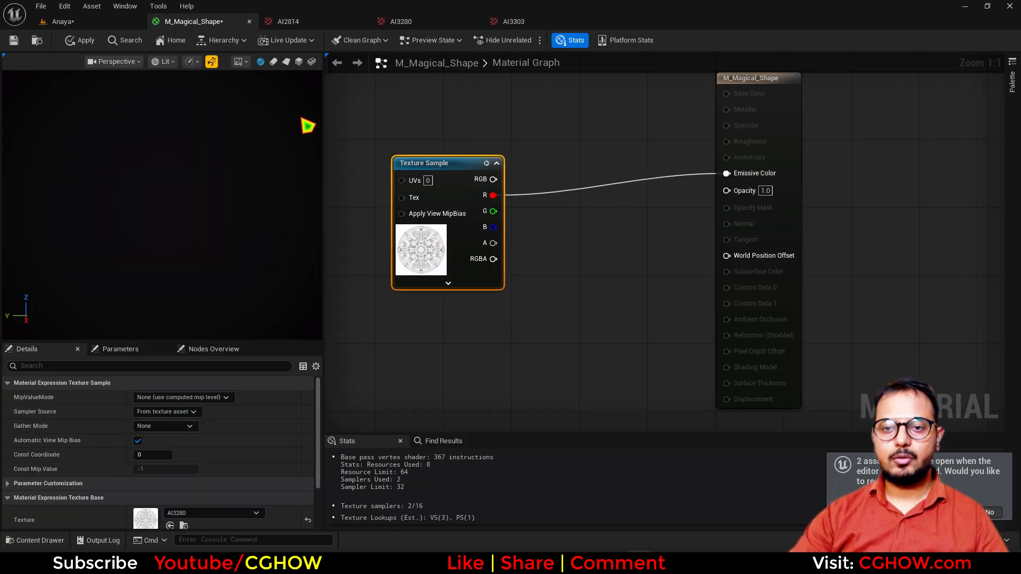
pyautogui.click(286, 63)
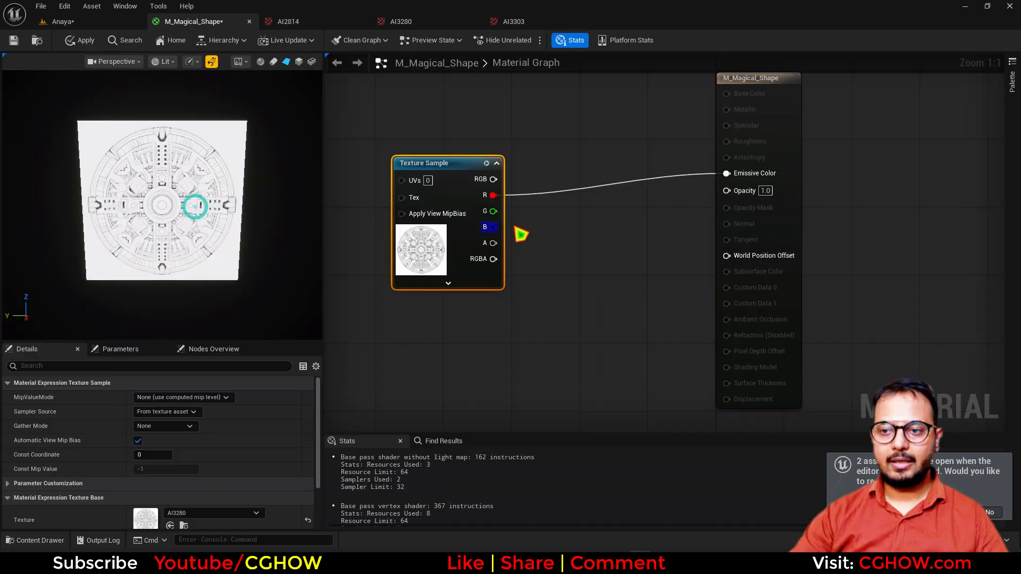
# - Insert a One Minus (1-x) node between the texture's R output and Emissive Color to invert the pattern
pyautogui.moveTo(520, 236); pyautogui.dragTo(502, 269, button='right')
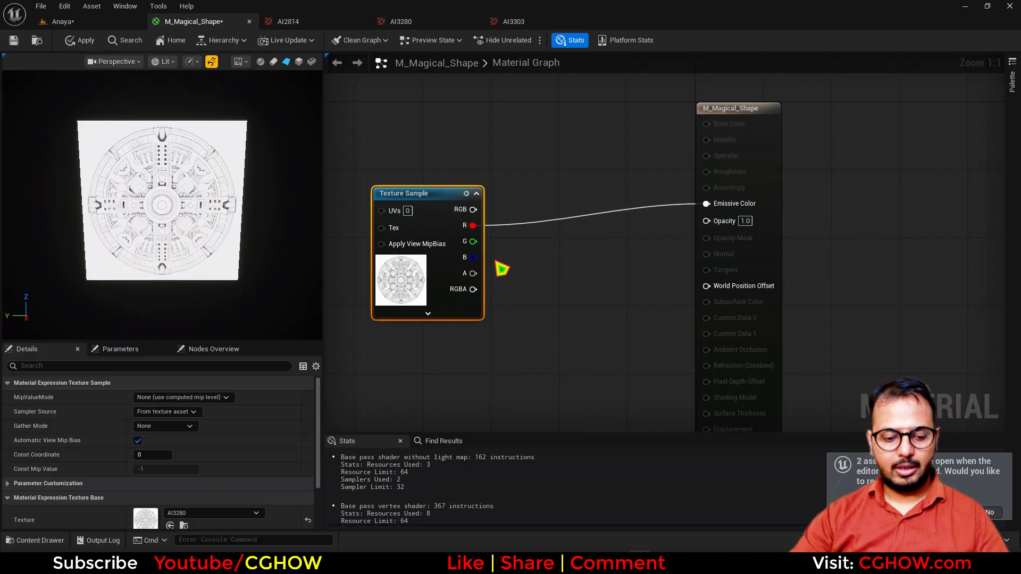
pyautogui.click(498, 216)
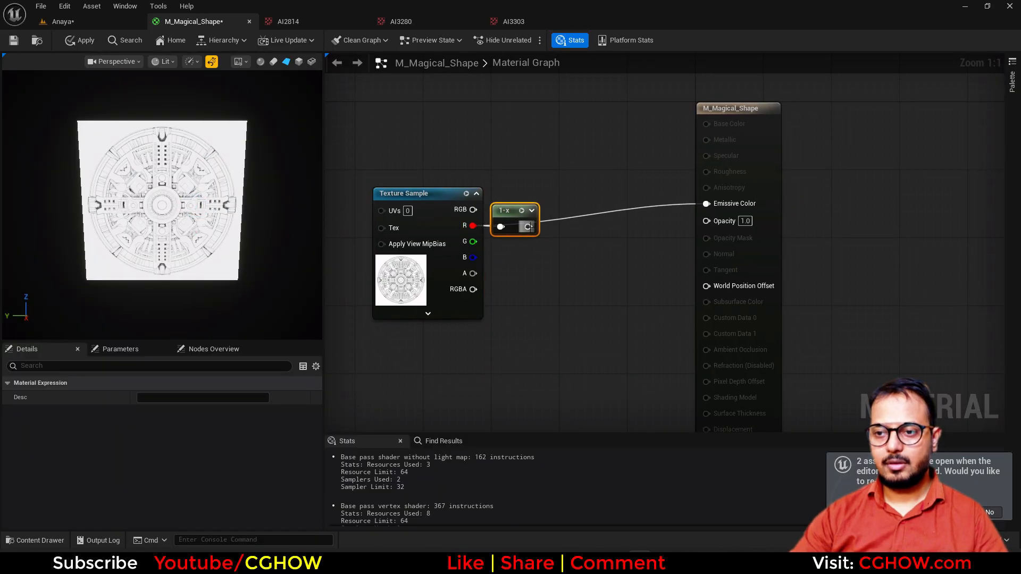
pyautogui.moveTo(530, 227); pyautogui.dragTo(705, 204)
pyautogui.moveTo(403, 166); pyautogui.dragTo(475, 199)
pyautogui.scroll(4, 157, 213)
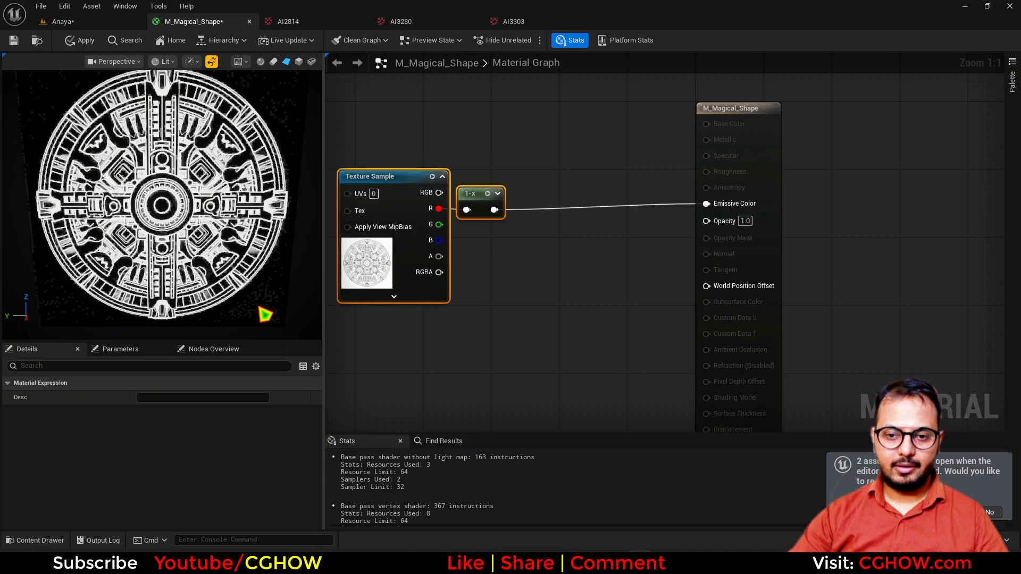
# - Insert a Power node with exponent 2.0 between the 1-x node and Emissive Color
pyautogui.click(507, 232)
pyautogui.click(532, 188)
pyautogui.press('e')
pyautogui.click(522, 191)
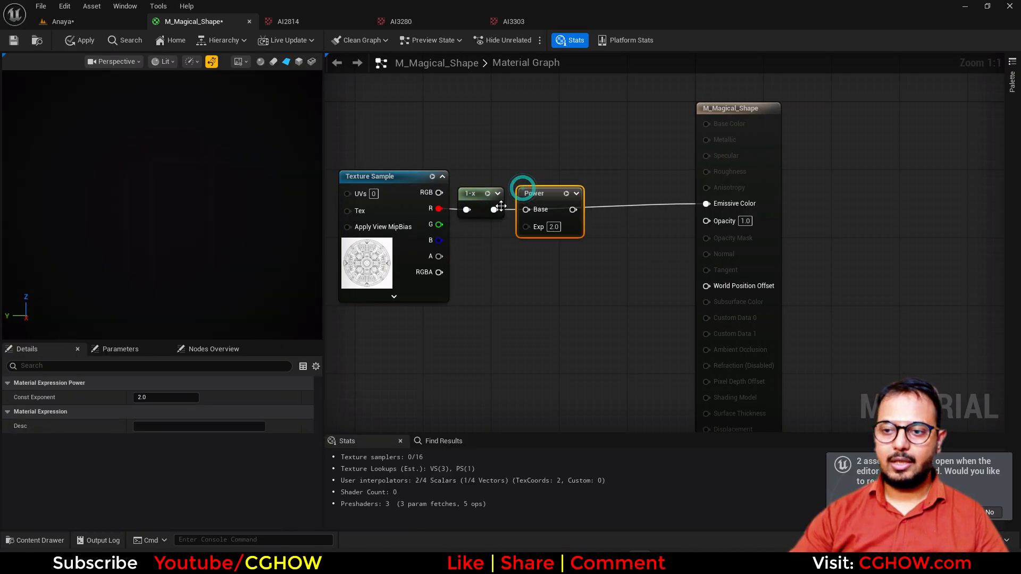
pyautogui.moveTo(492, 209); pyautogui.dragTo(706, 203)
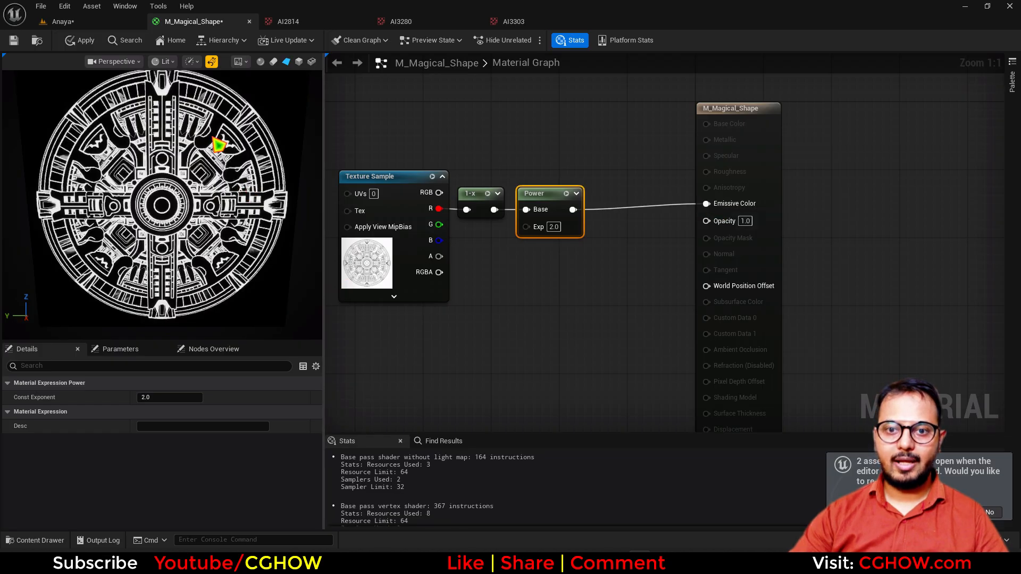
pyautogui.moveTo(177, 229); pyautogui.dragTo(177, 205)
# - Connect the Power node's output to the material's Opacity as well and check the plane preview
pyautogui.moveTo(540, 241); pyautogui.dragTo(446, 251, button='right')
pyautogui.moveTo(478, 219); pyautogui.dragTo(613, 230)
pyautogui.moveTo(672, 156); pyautogui.dragTo(786, 148)
pyautogui.moveTo(153, 225); pyautogui.dragTo(193, 239)
pyautogui.moveTo(193, 239); pyautogui.dragTo(193, 210, button='right')
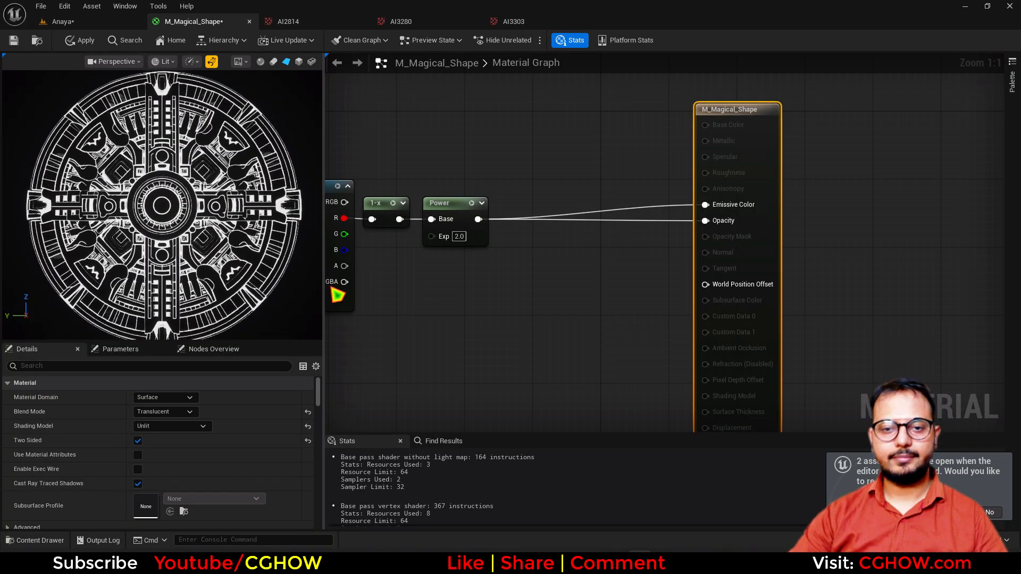
# - Add a Particle Color node, connect its RGB output to Emissive Color and place it above the Power node
pyautogui.moveTo(426, 237); pyautogui.dragTo(461, 320, button='right')
pyautogui.rightClick(488, 199)
pyautogui.write('part')
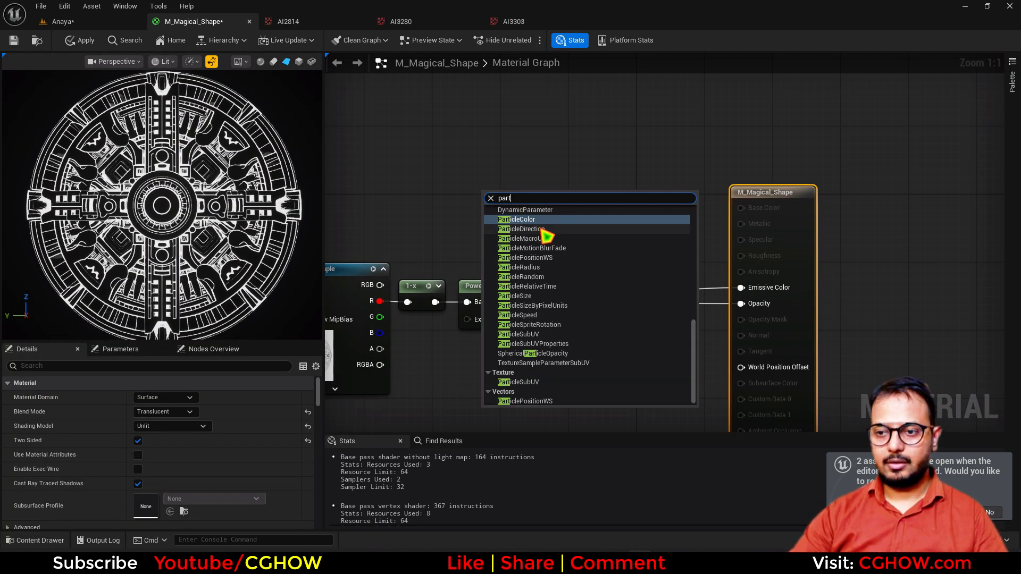
pyautogui.press('Return')
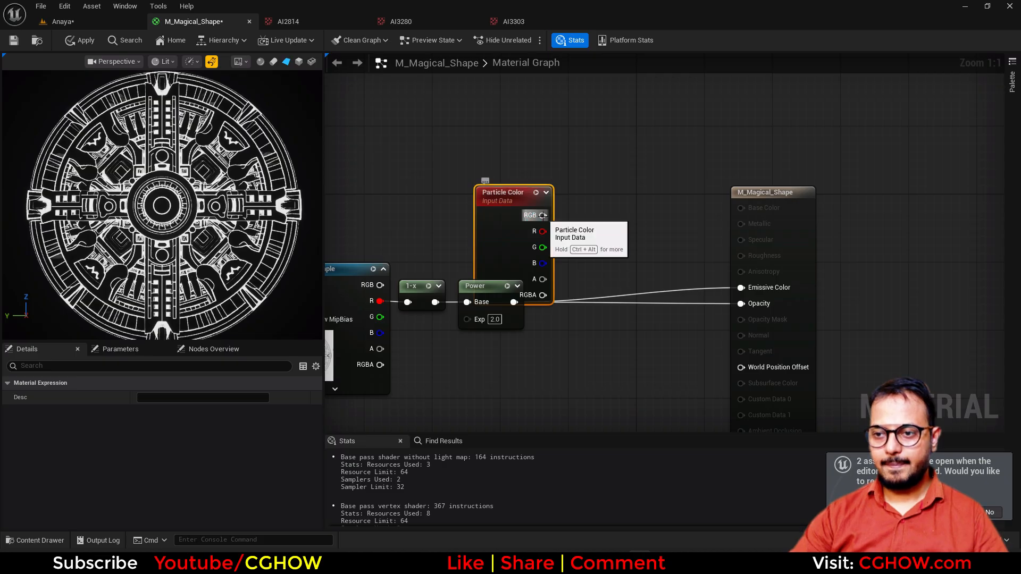
pyautogui.moveTo(542, 215); pyautogui.dragTo(744, 290)
pyautogui.moveTo(506, 258); pyautogui.dragTo(489, 206)
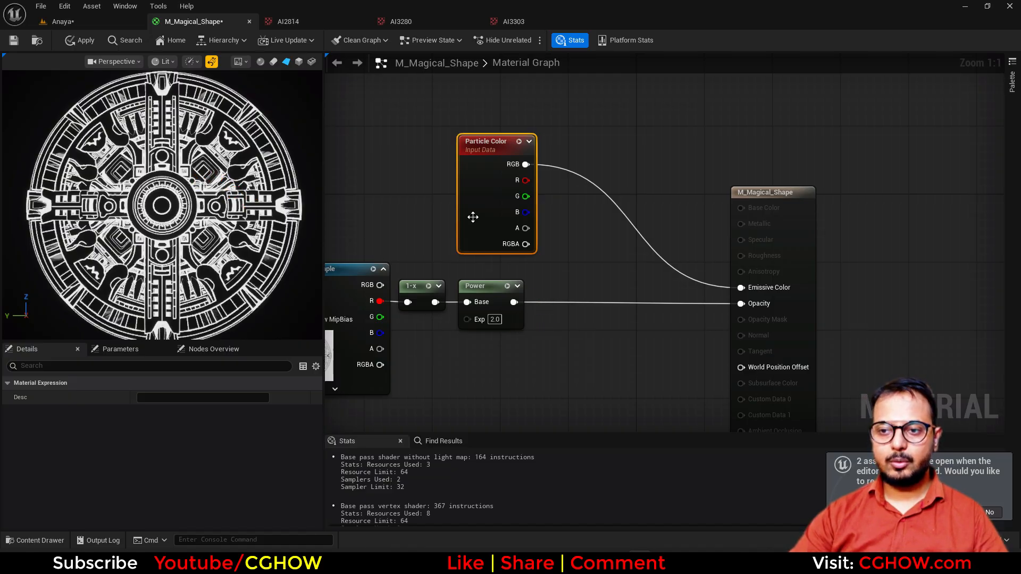
pyautogui.moveTo(472, 216); pyautogui.dragTo(472, 183)
# - Add a second Power node with exponent 2.0, connect the 1-x output to its Base, and move the original Power node below it
pyautogui.moveTo(493, 293); pyautogui.dragTo(517, 309)
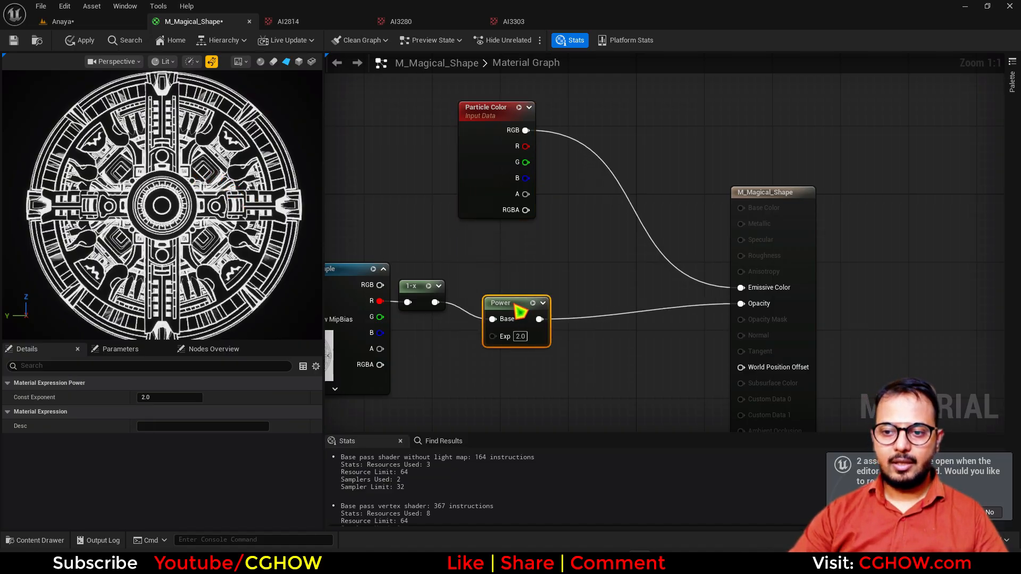
pyautogui.click(483, 273)
pyautogui.press('e')
pyautogui.click(466, 254)
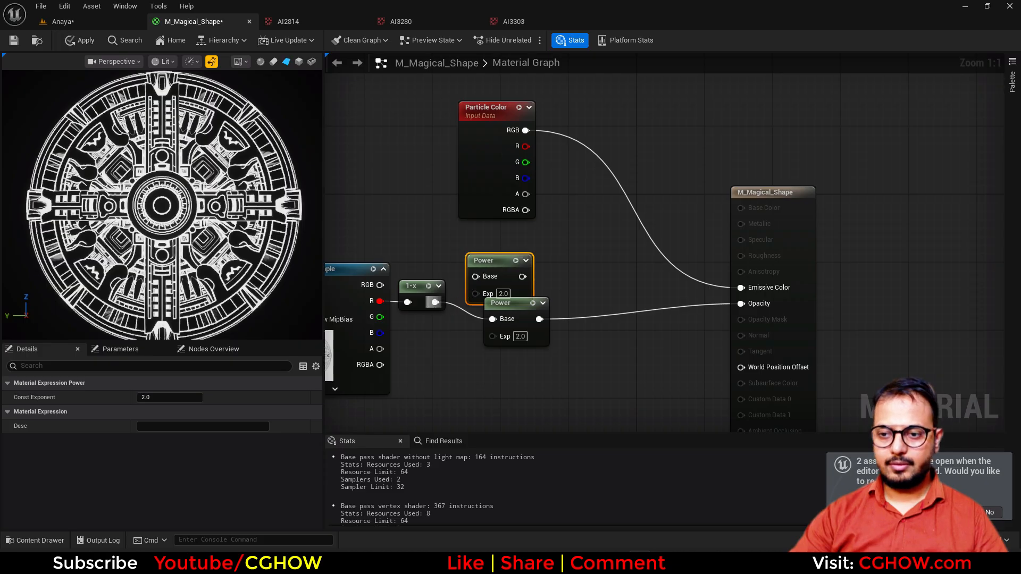
pyautogui.moveTo(435, 302); pyautogui.dragTo(505, 257)
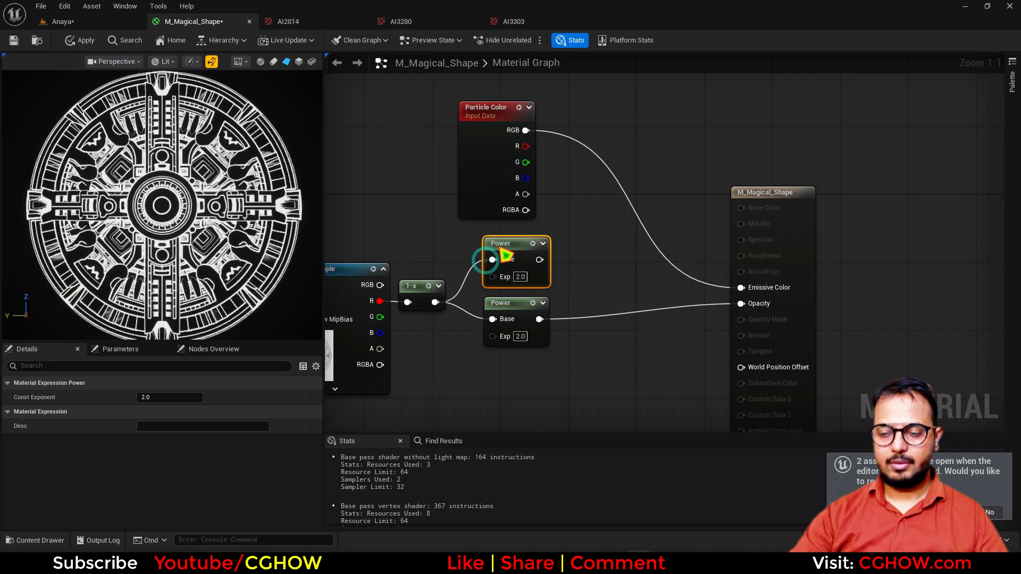
pyautogui.moveTo(518, 307); pyautogui.dragTo(543, 340)
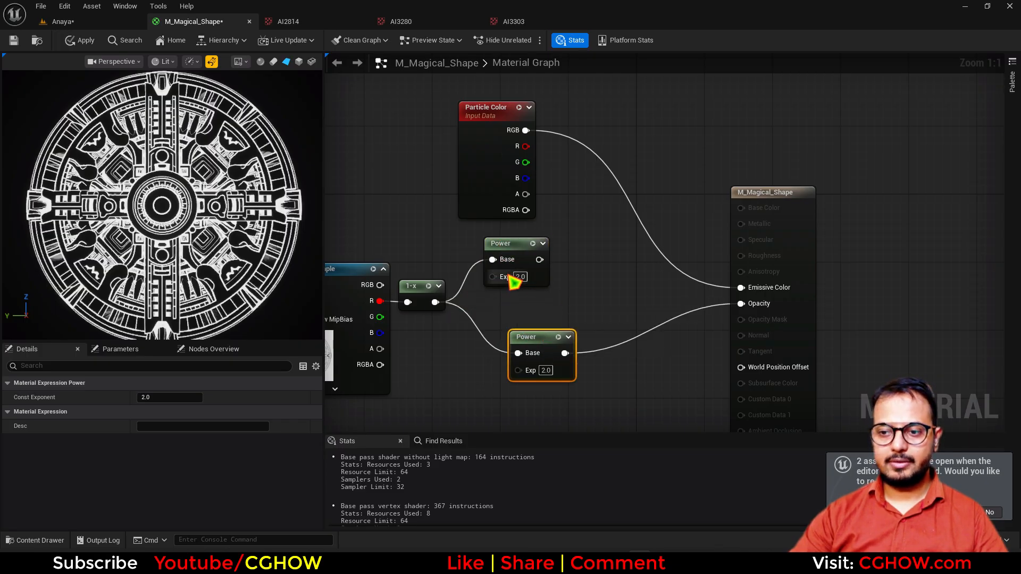
# - Add a Lerp node, feeding the upper Power node into Alpha and Particle Color RGB into A
pyautogui.click(573, 249)
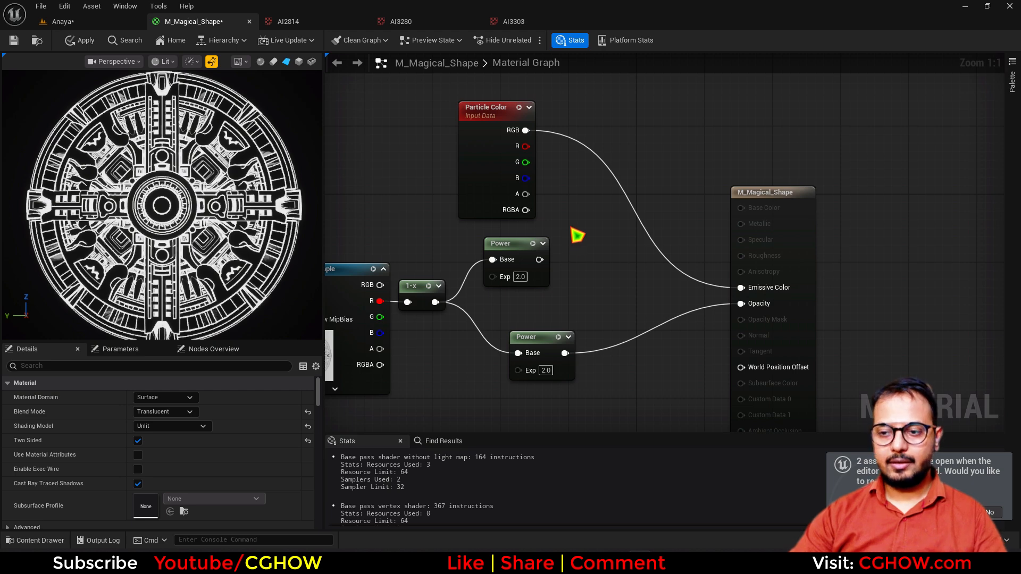
pyautogui.click(582, 223)
pyautogui.moveTo(539, 259); pyautogui.dragTo(583, 281)
pyautogui.moveTo(510, 244); pyautogui.dragTo(501, 252)
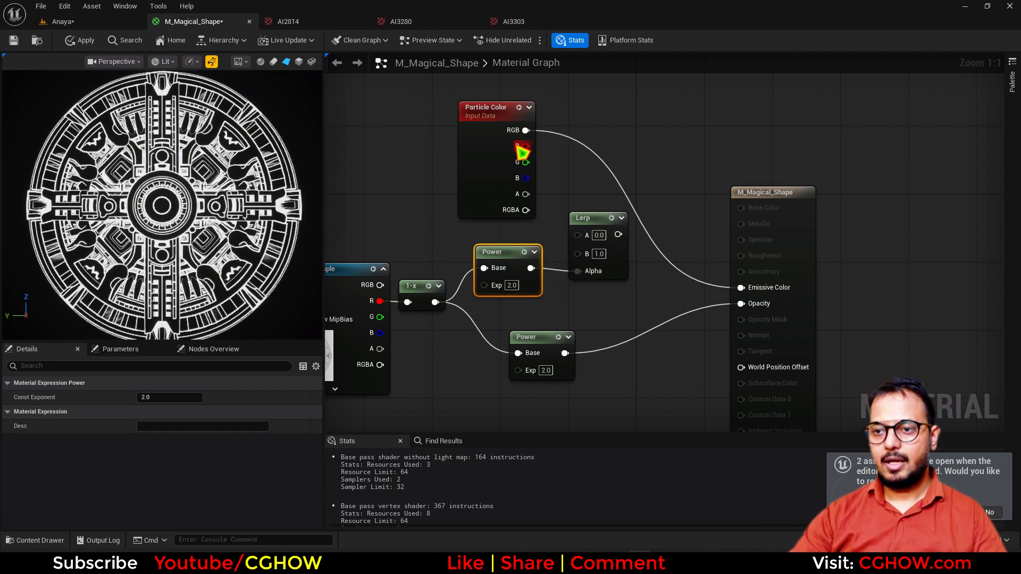
pyautogui.moveTo(525, 131); pyautogui.dragTo(669, 206)
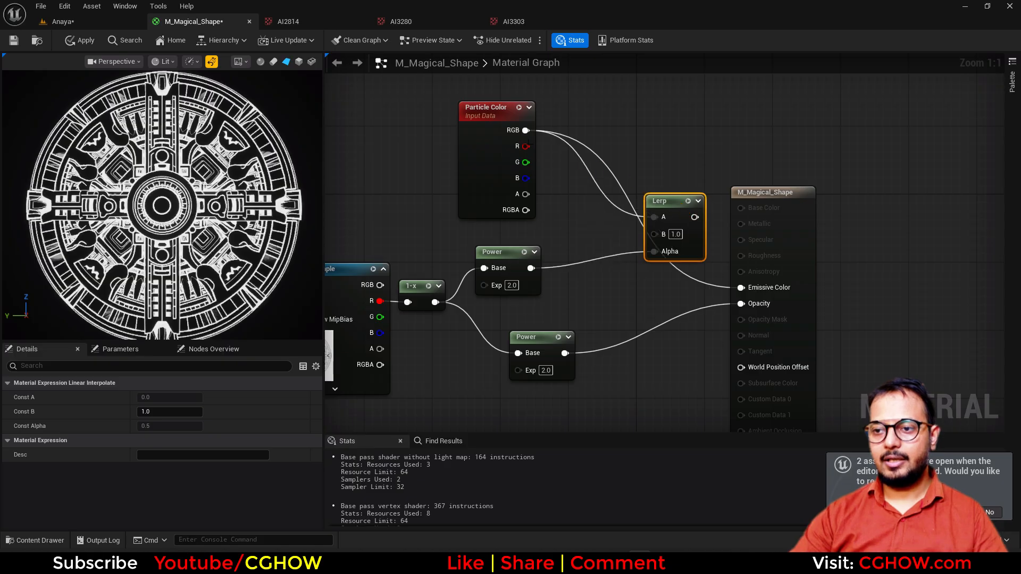
pyautogui.moveTo(505, 180); pyautogui.dragTo(476, 177)
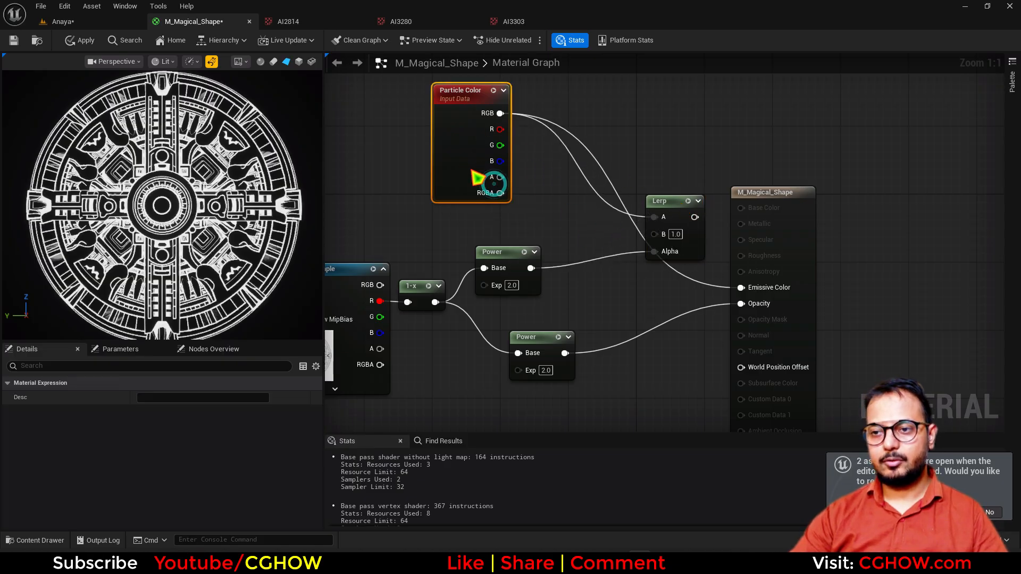
# - Add a HueShift node and connect Particle Color RGB to its Texture input
pyautogui.rightClick(552, 206)
pyautogui.write('hue')
pyautogui.click(590, 249)
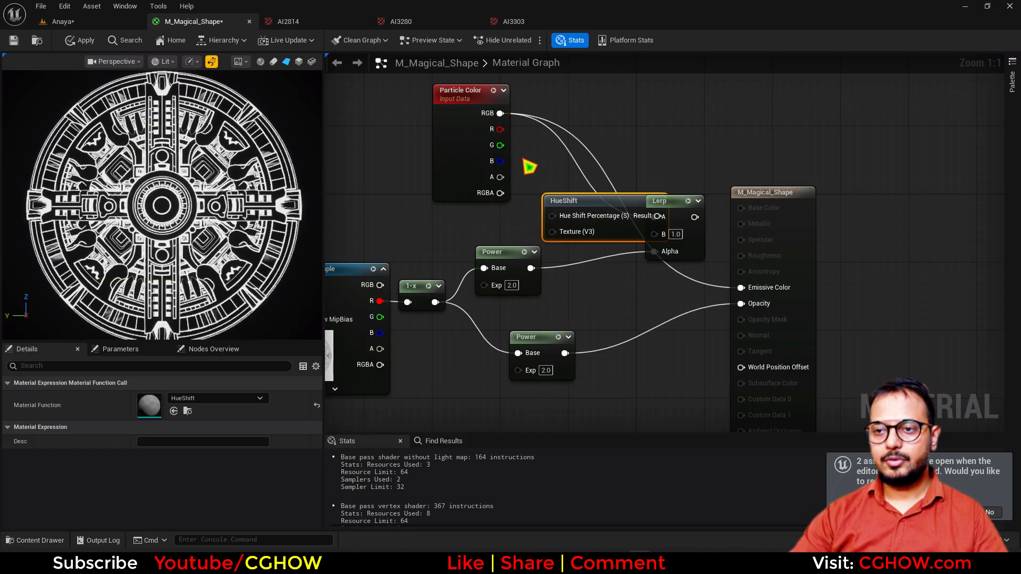
pyautogui.moveTo(500, 114); pyautogui.dragTo(547, 232)
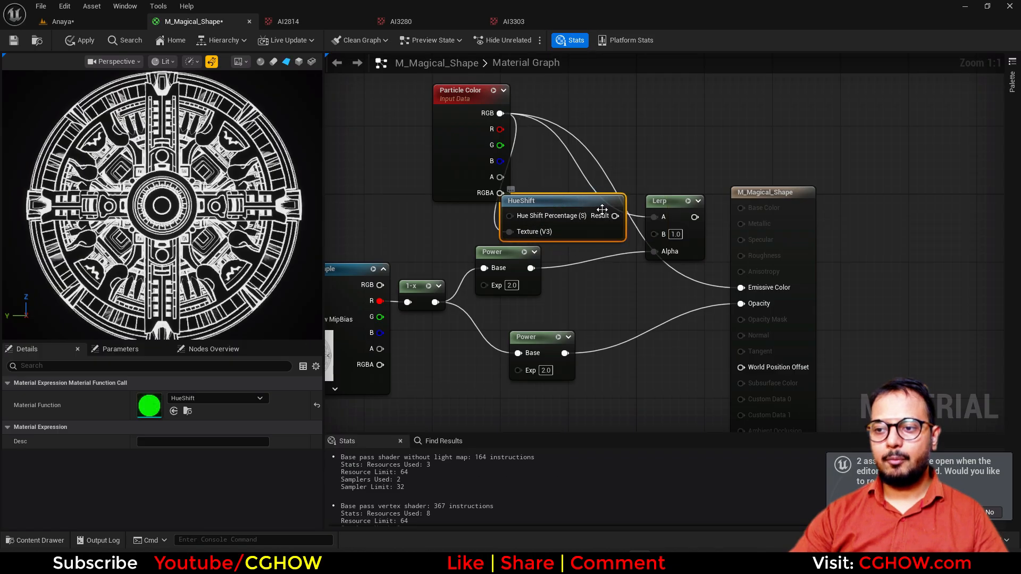
# - Connect the HueShift Result to the Lerp's B input and the Lerp output to Emissive Color, spacing the nodes apart
pyautogui.moveTo(615, 216); pyautogui.dragTo(753, 289)
pyautogui.moveTo(797, 209); pyautogui.dragTo(898, 183)
pyautogui.moveTo(678, 203); pyautogui.dragTo(719, 160)
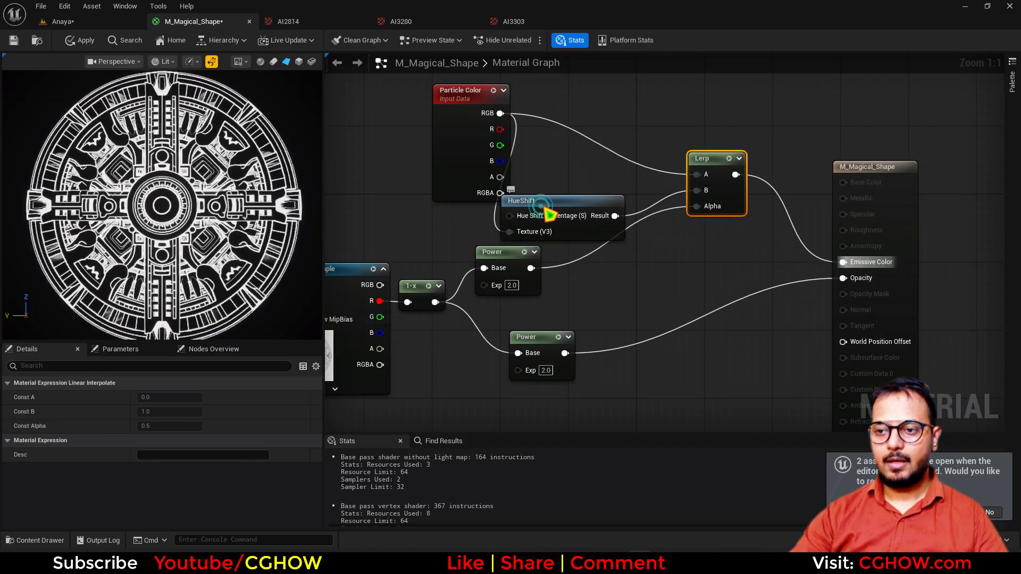
pyautogui.moveTo(545, 209); pyautogui.dragTo(570, 192)
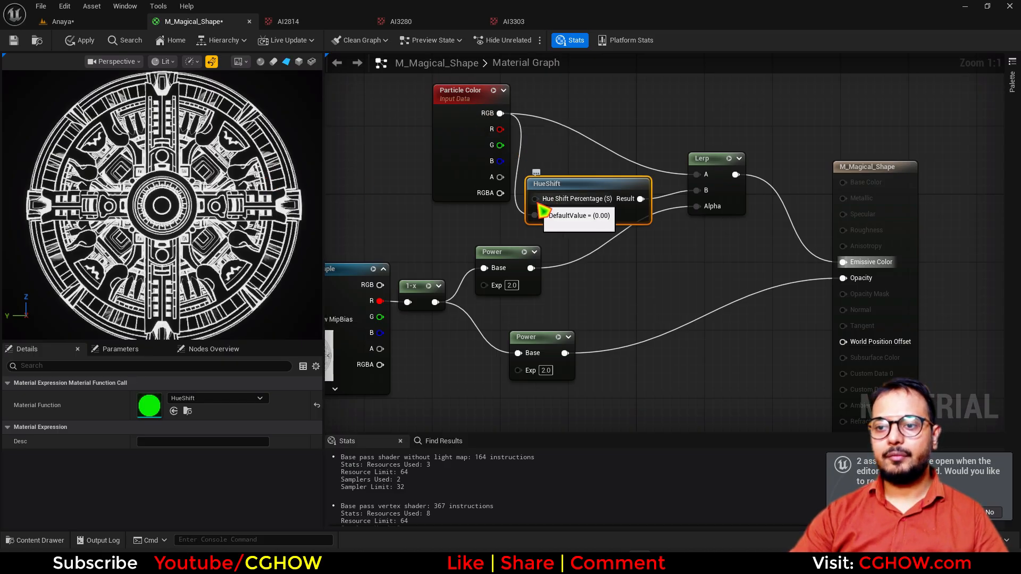
# - Add a Dynamic Parameter node and connect its Param1 output to HueShift's Hue Shift Percentage
pyautogui.moveTo(535, 199); pyautogui.dragTo(459, 229)
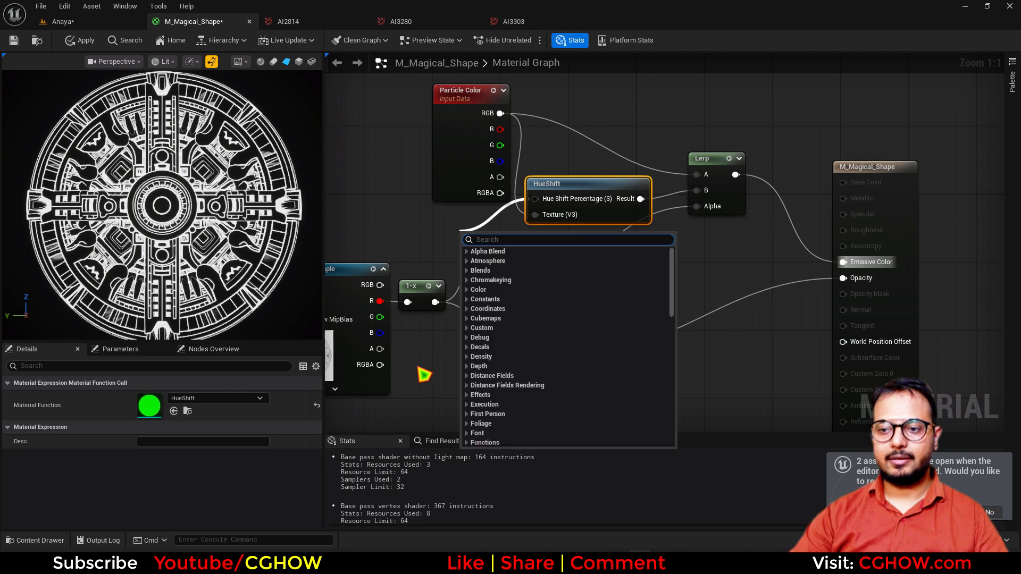
pyautogui.moveTo(423, 373); pyautogui.dragTo(592, 359, button='right')
pyautogui.rightClick(366, 162)
pyautogui.write('dy')
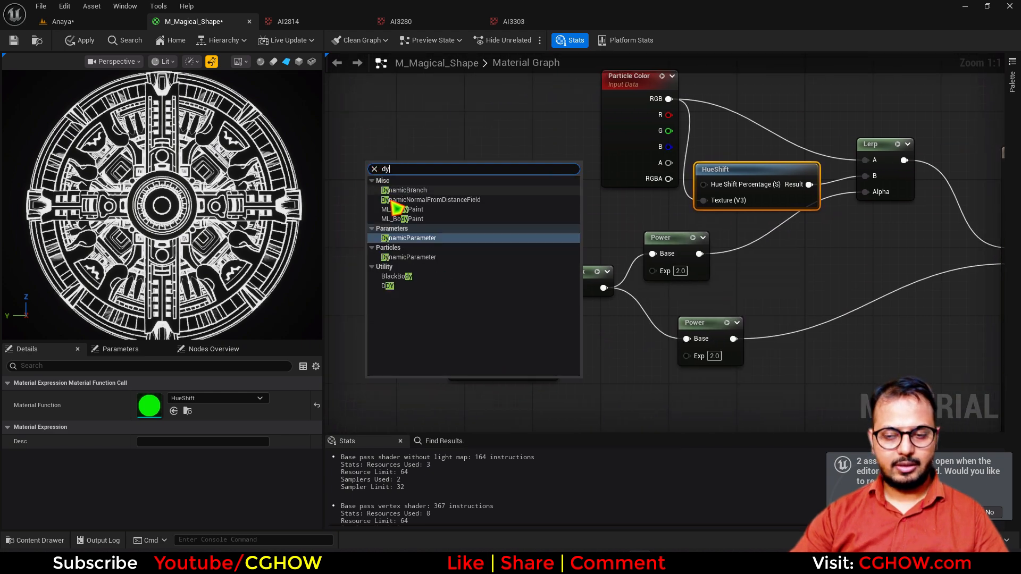
pyautogui.click(408, 257)
pyautogui.moveTo(472, 184); pyautogui.dragTo(705, 185)
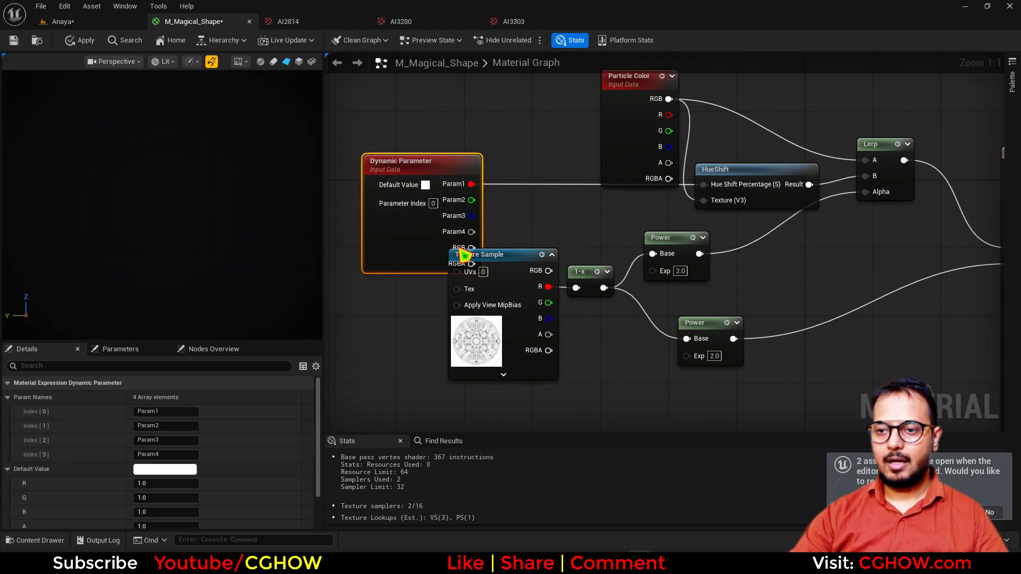
# - Rename the Dynamic Parameter's first parameter to Hue
pyautogui.click(178, 411)
pyautogui.write('HJ')
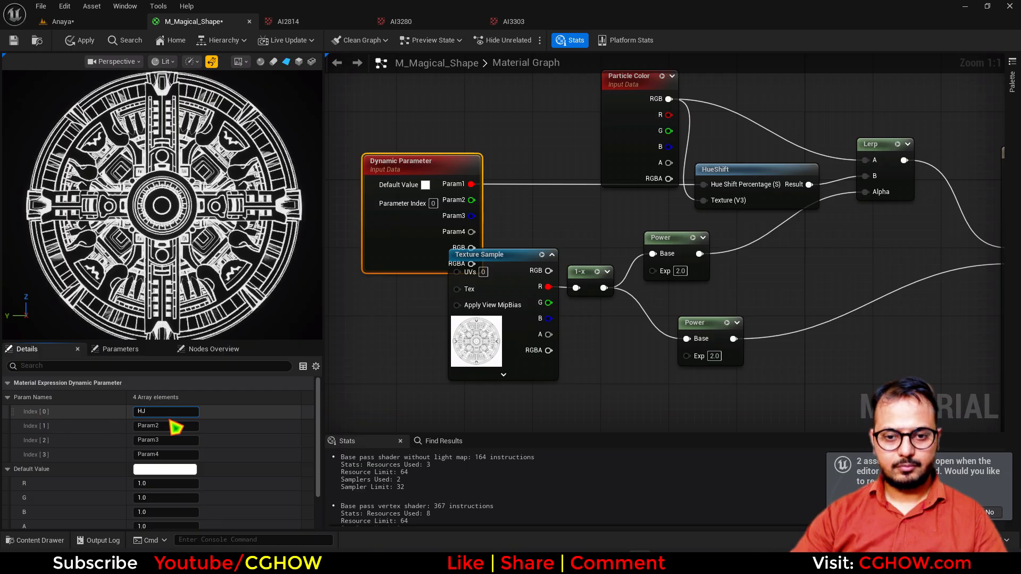
pyautogui.write('UR')
pyautogui.press('BackSpace')
pyautogui.press('BackSpace')
pyautogui.press('BackSpace')
pyautogui.write('ue')
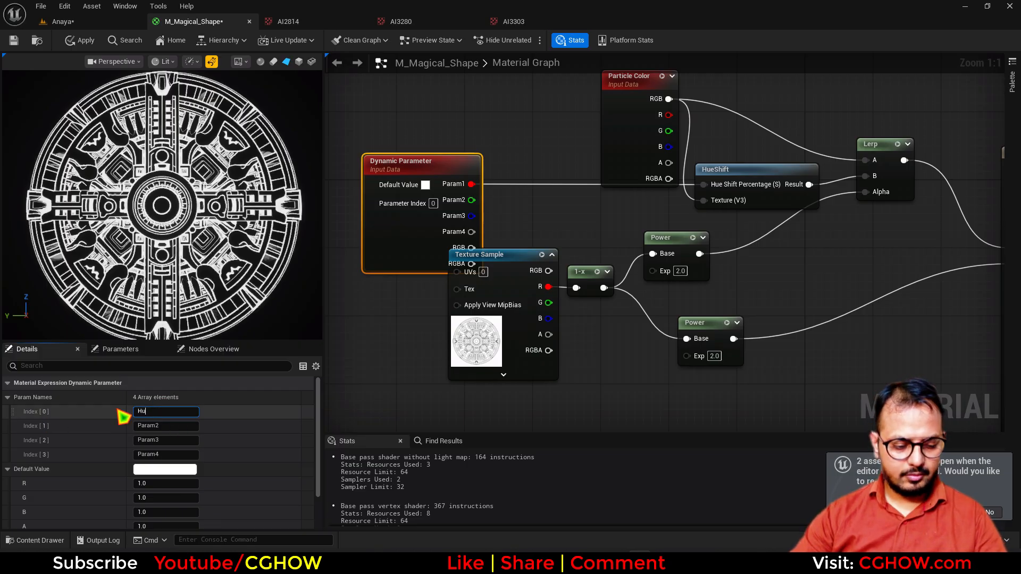
pyautogui.click(545, 186)
# - Connect the Dynamic Parameter's Param2 output to the upper Power node's Exp input and rename that parameter to pow
pyautogui.moveTo(652, 270); pyautogui.dragTo(470, 200)
pyautogui.click(424, 239)
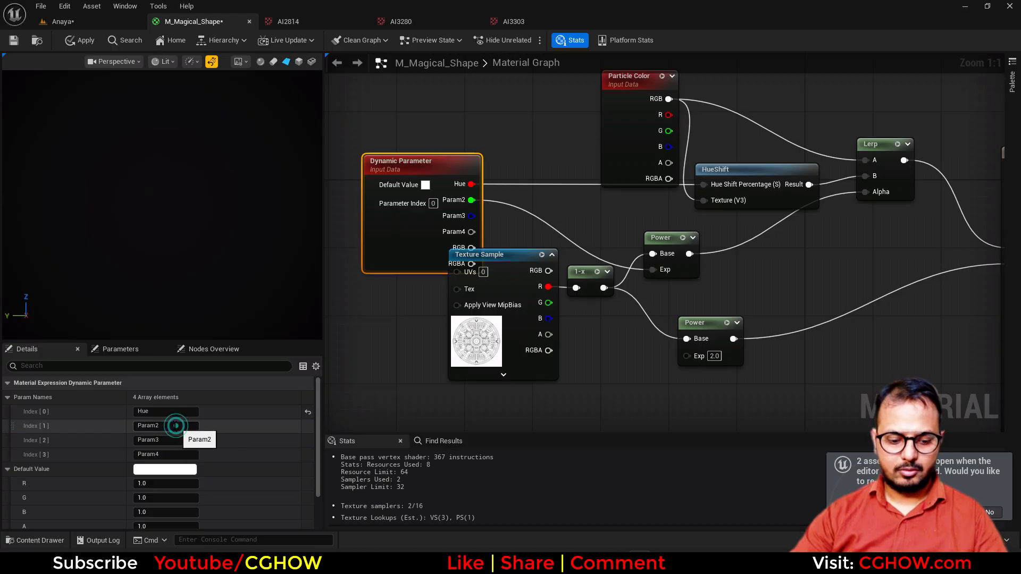
pyautogui.click(176, 426)
pyautogui.write('Power')
pyautogui.click(588, 392)
# - Multiply the lower Power output by Particle Color's alpha, connect the result to Opacity, and apply the material
pyautogui.moveTo(833, 345); pyautogui.dragTo(616, 359, button='right')
pyautogui.press('m')
pyautogui.click(569, 295)
pyautogui.moveTo(514, 352); pyautogui.dragTo(450, 178)
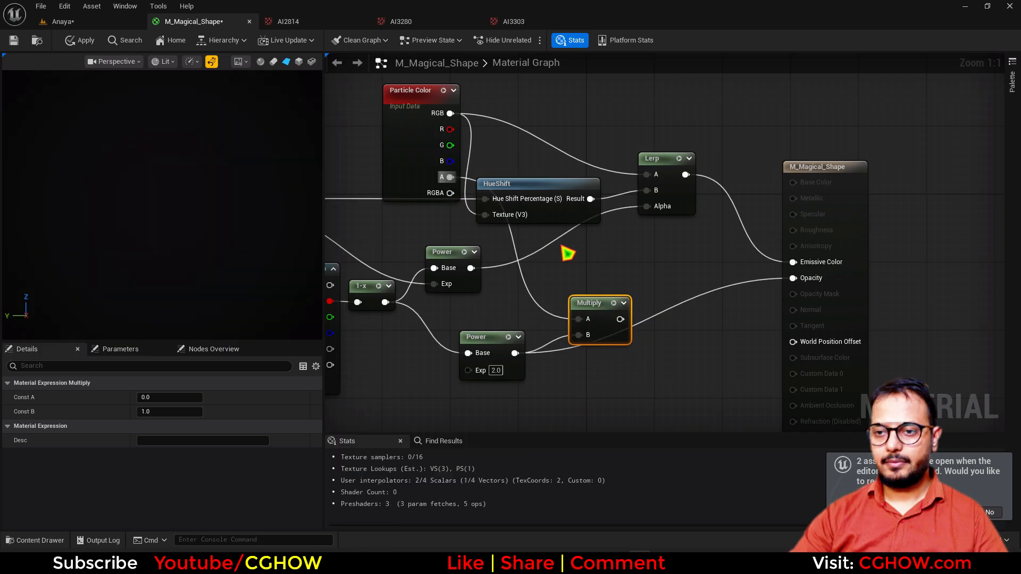
pyautogui.moveTo(619, 319); pyautogui.dragTo(807, 285)
pyautogui.scroll(-2, 743, 353)
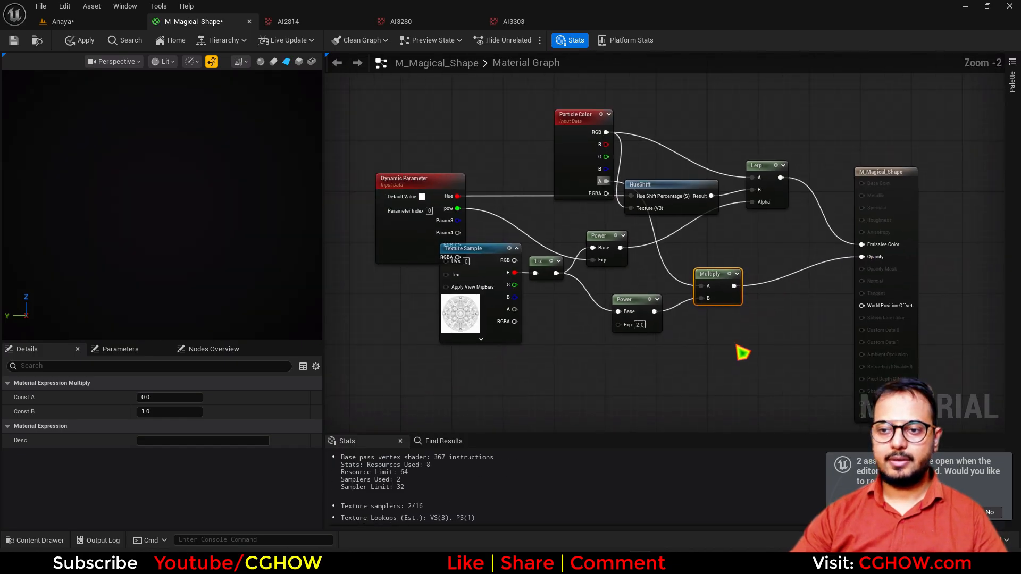
pyautogui.click(85, 41)
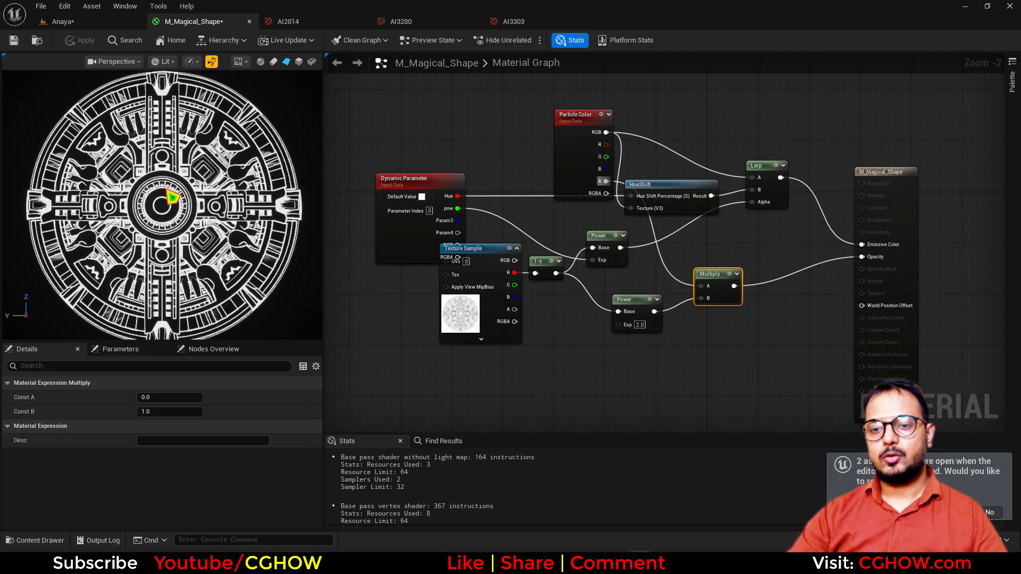
# - Create an empty Niagara System named NS_Summon_FX in the Summon_FX folder and open it
pyautogui.click(37, 41)
pyautogui.rightClick(354, 251)
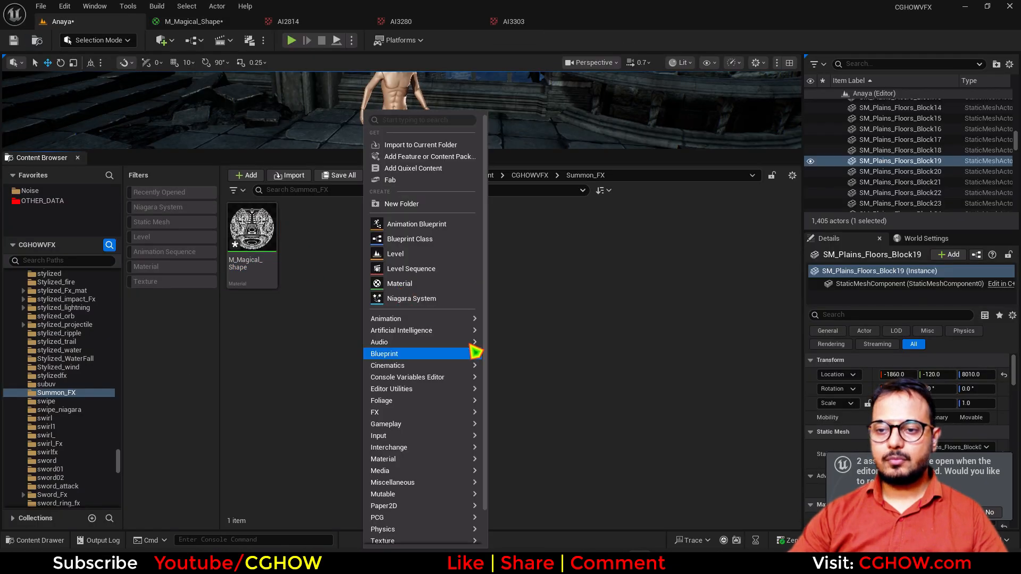
pyautogui.click(417, 285)
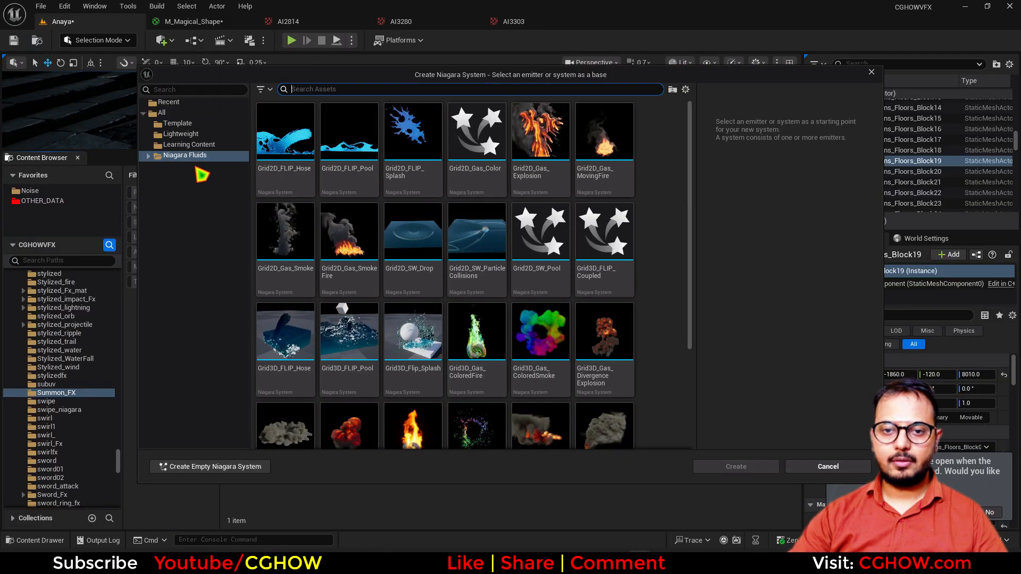
pyautogui.click(250, 467)
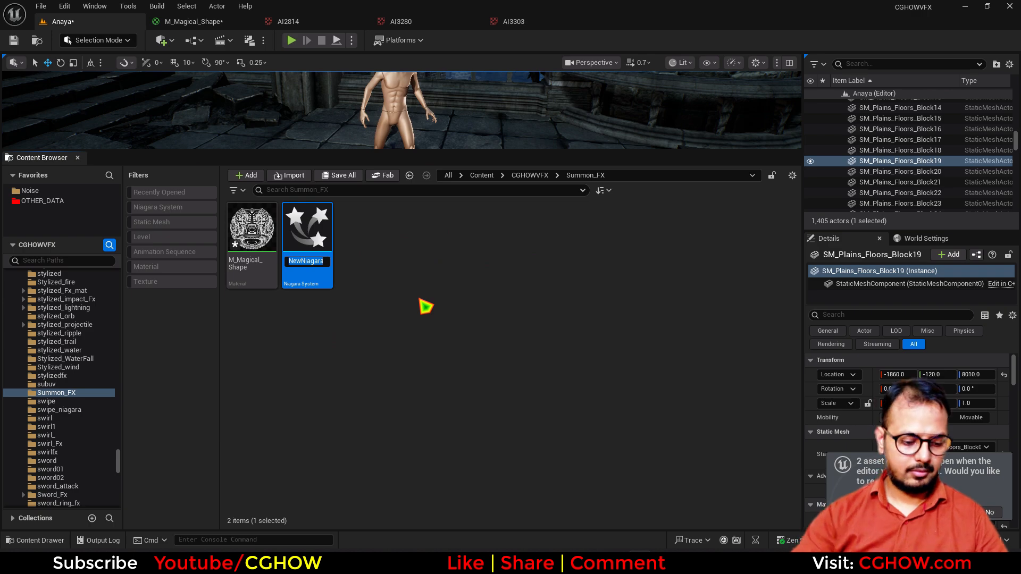
pyautogui.write('NS')
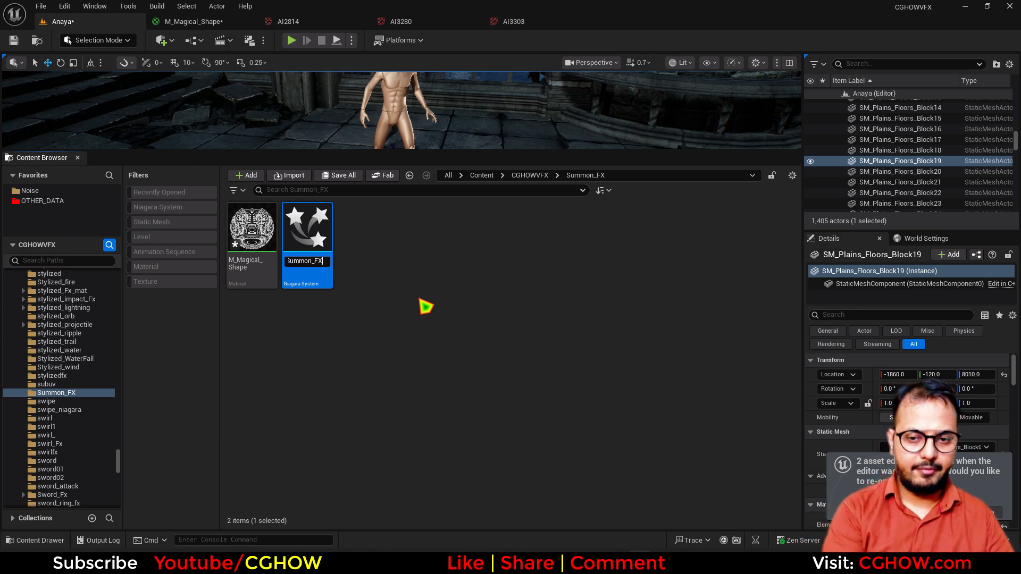
pyautogui.write('_Summon_FX')
pyautogui.press('Return')
pyautogui.press('Return')
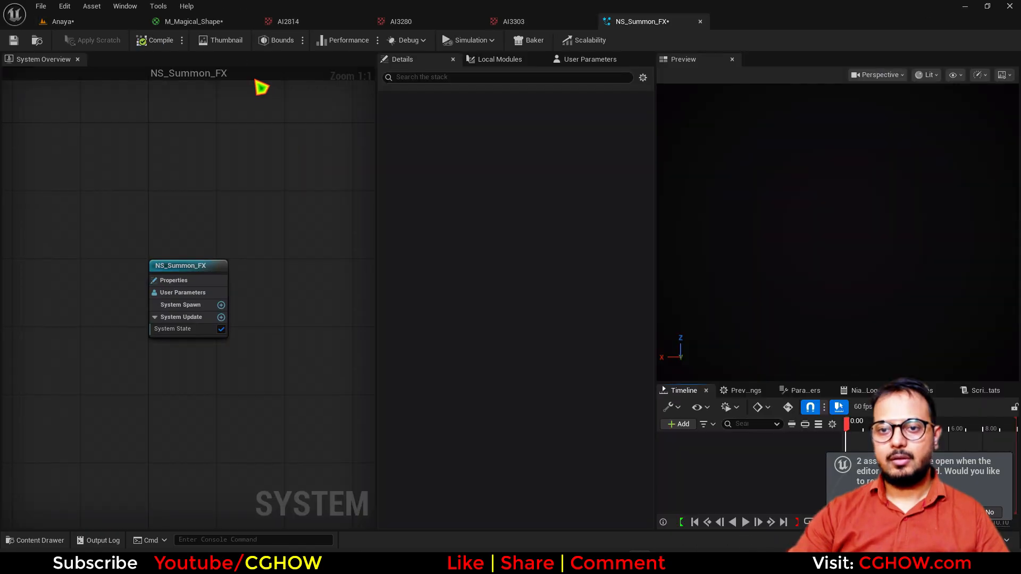
# - Add a minimal emitter and set its Emitter State to Self life cycle mode with Once loop behavior
pyautogui.rightClick(285, 237)
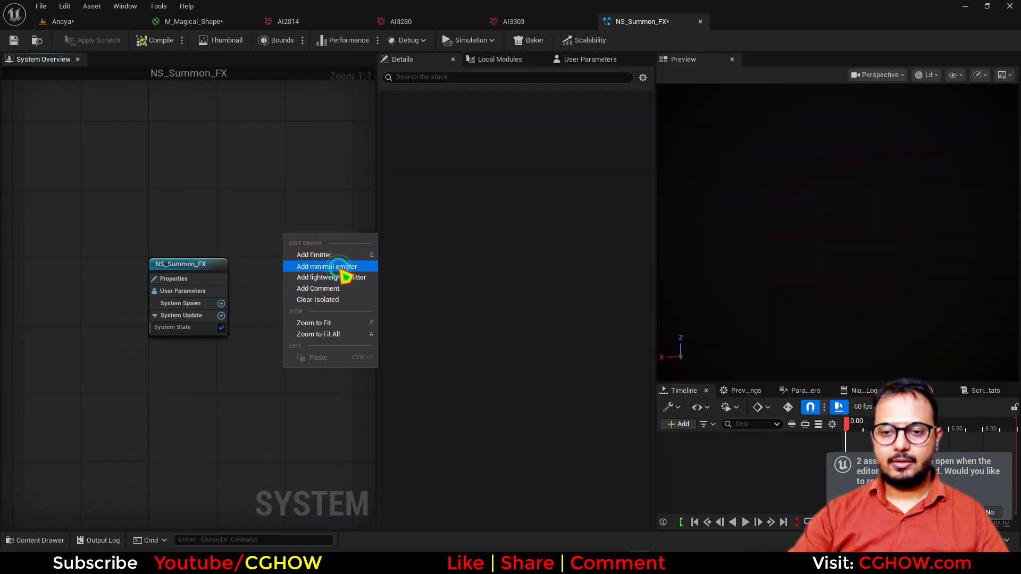
pyautogui.click(326, 267)
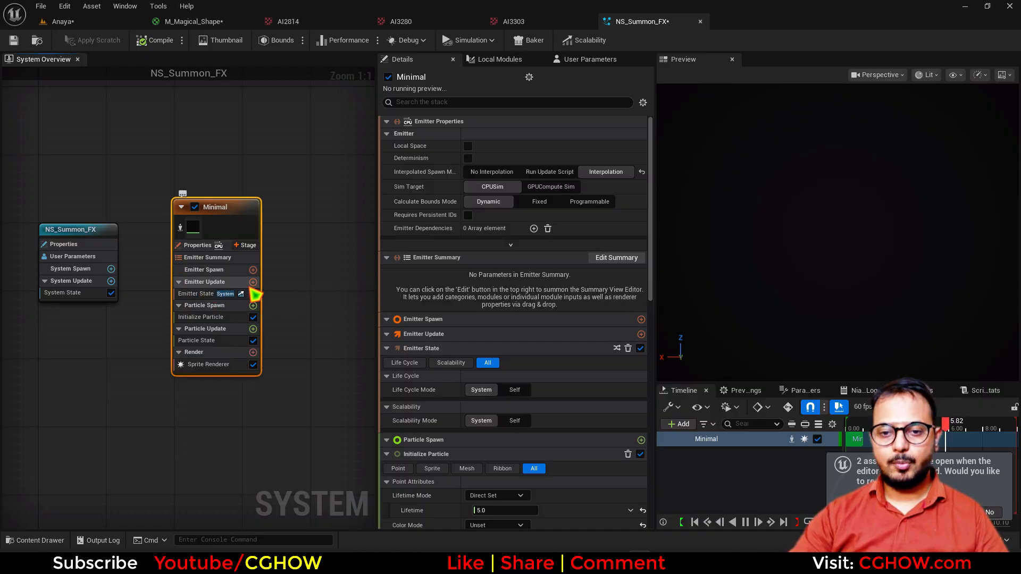
pyautogui.click(232, 289)
pyautogui.click(516, 178)
pyautogui.click(516, 208)
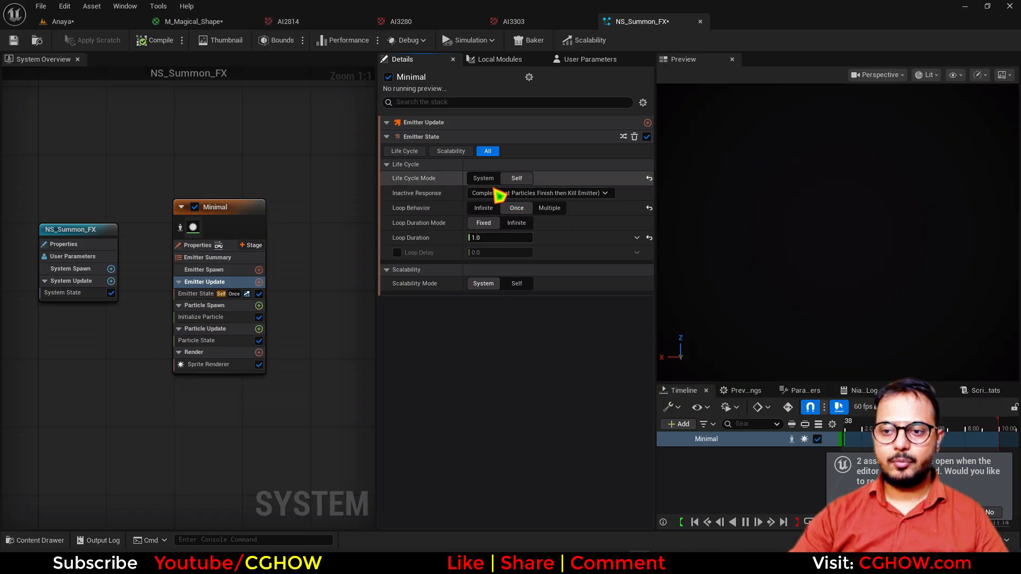
# - Add Spawn Burst Instantaneous to Emitter Update and disable killing particles at the end of their lifetime in Particle State
pyautogui.click(259, 282)
pyautogui.click(78, 379)
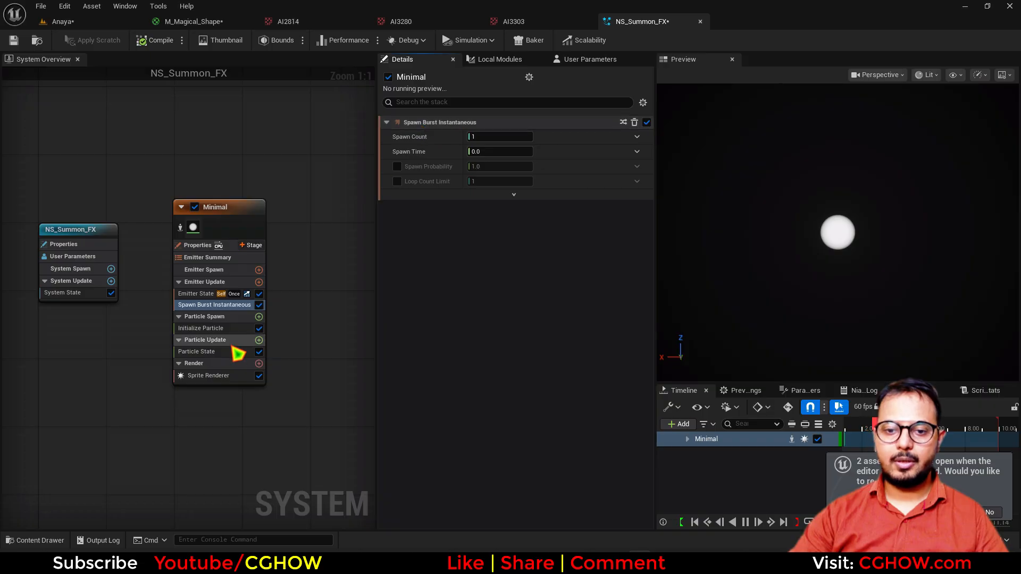
pyautogui.click(197, 352)
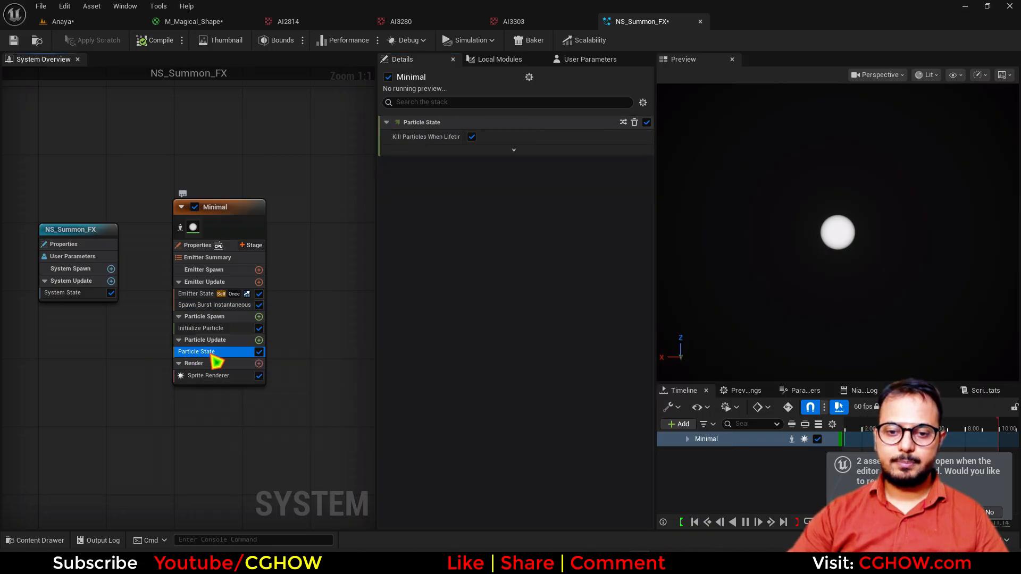
pyautogui.click(471, 137)
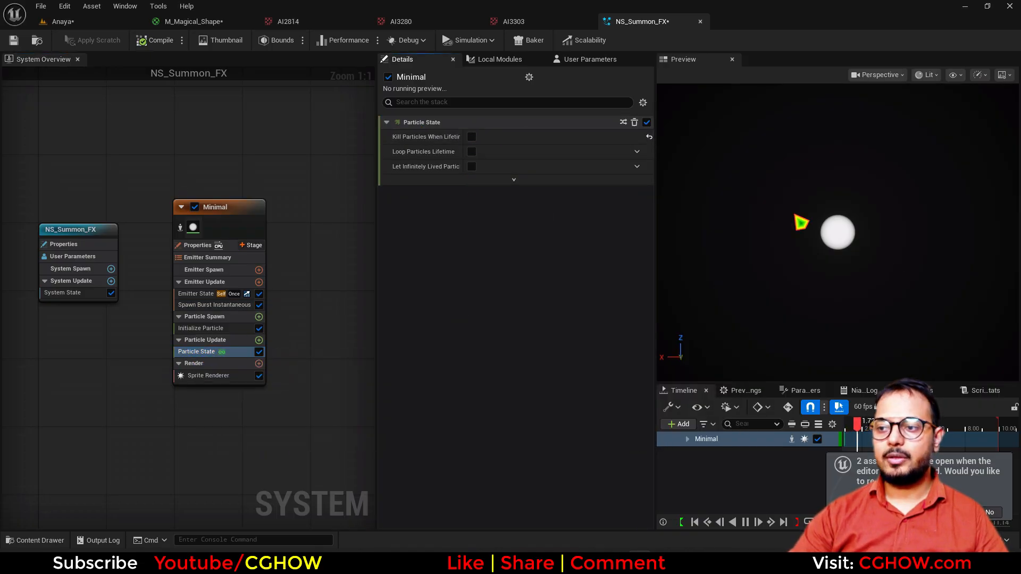
pyautogui.moveTo(325, 334); pyautogui.dragTo(317, 300, button='right')
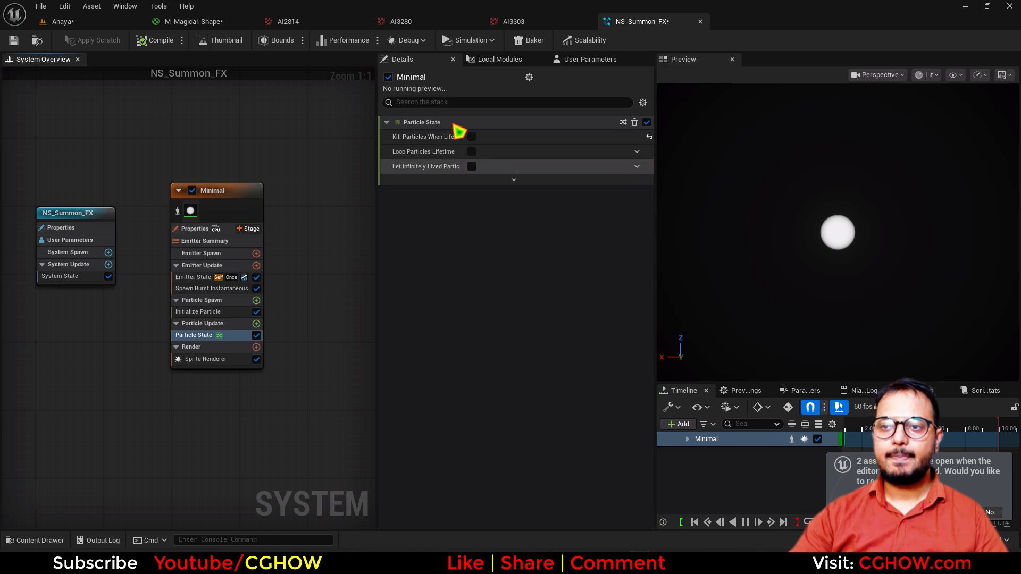
# - Close the AI3303, AI3280 and AI2814 texture editors and return to the Anaya level
pyautogui.click(543, 24)
pyautogui.middleClick(515, 28)
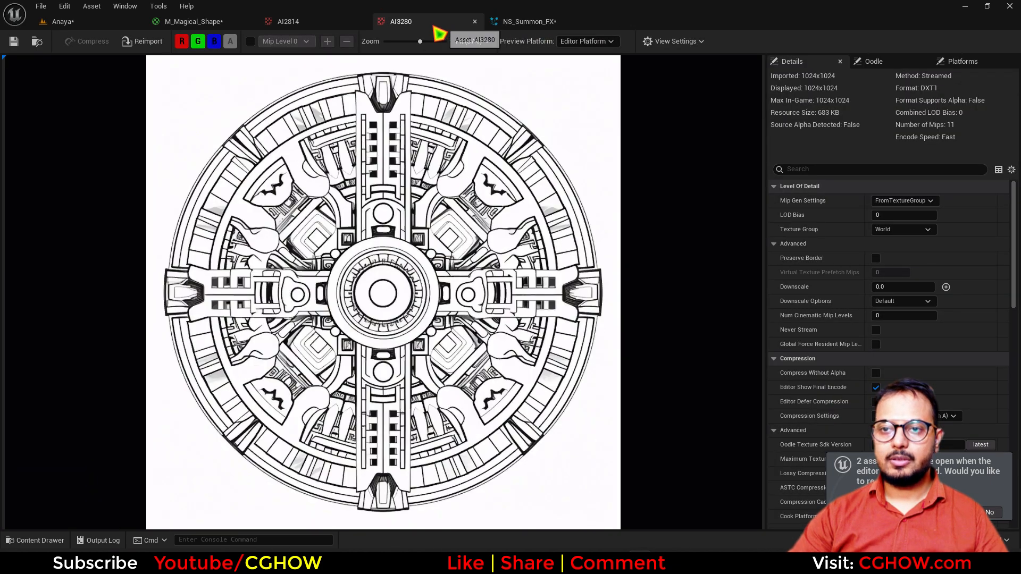
pyautogui.middleClick(434, 28)
pyautogui.middleClick(346, 25)
pyautogui.click(61, 21)
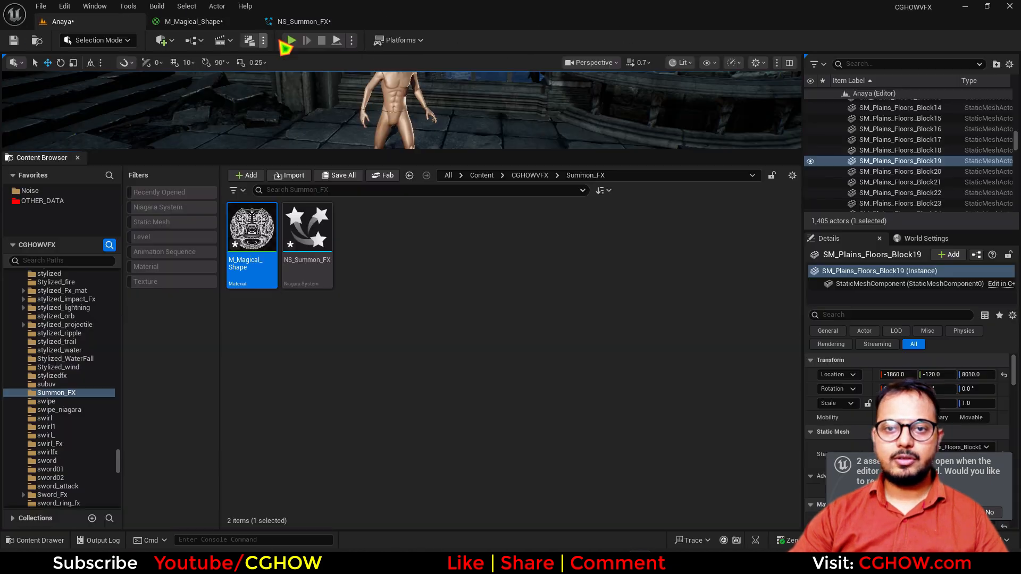
# - Assign the M_Magical_Shape material to the Sprite Renderer of the Minimal emitter in NS_Summon_FX
pyautogui.click(303, 22)
pyautogui.click(224, 358)
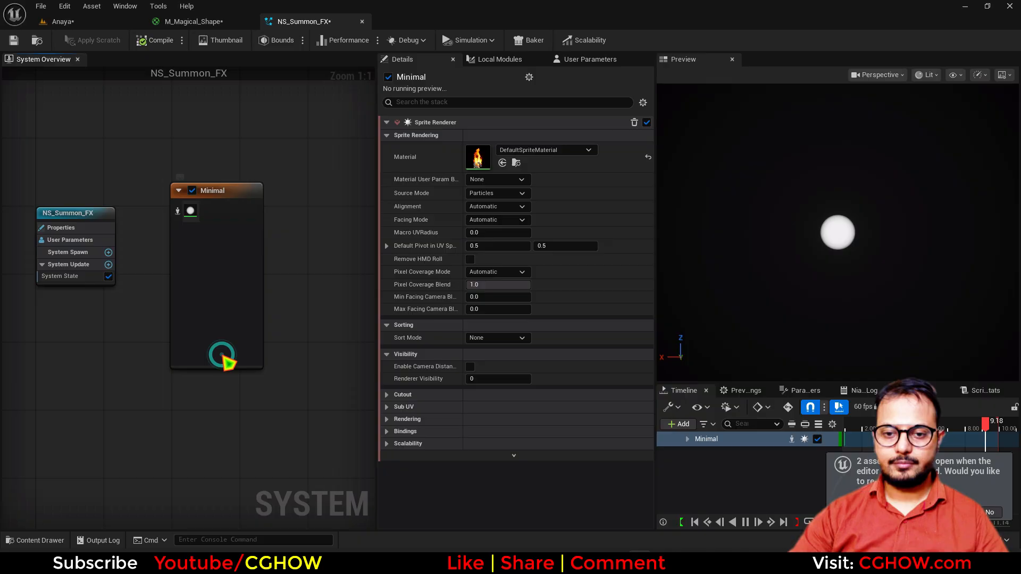
pyautogui.click(502, 162)
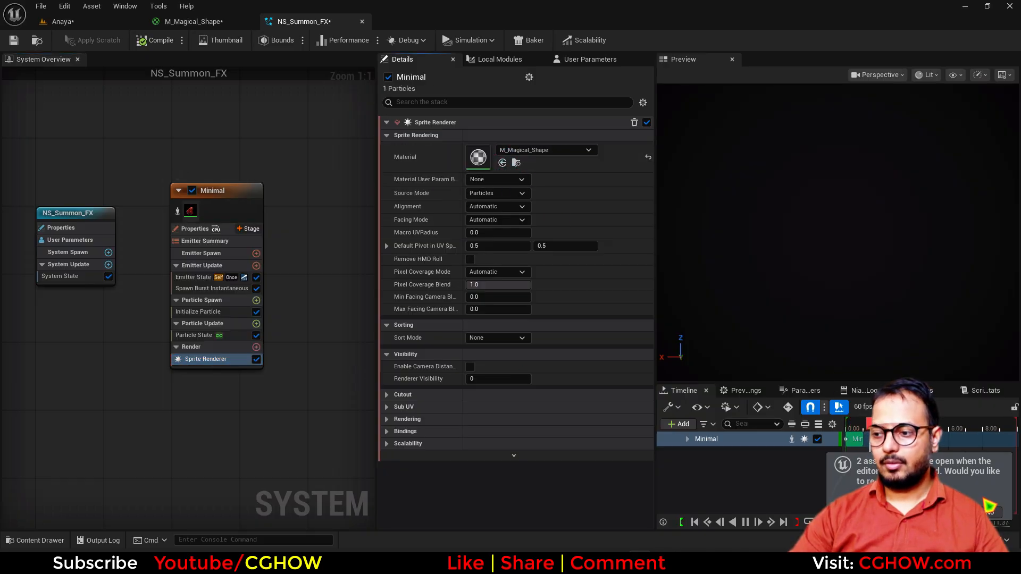
# - Set the sprite size mode in Initialize Particle to Uniform with a size of about 215.8, and pause the preview
pyautogui.click(234, 311)
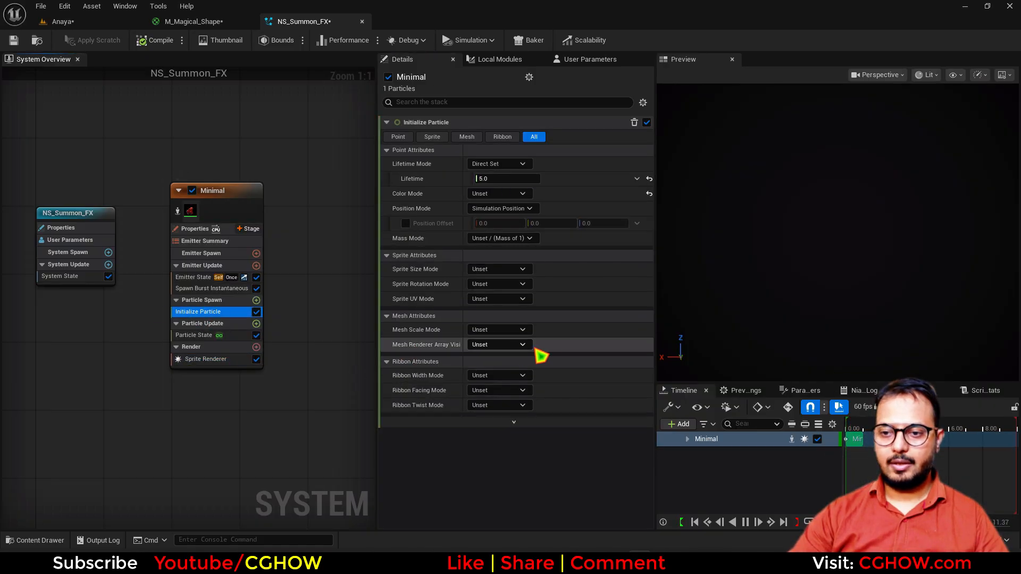
pyautogui.click(508, 330)
pyautogui.click(497, 269)
pyautogui.click(502, 299)
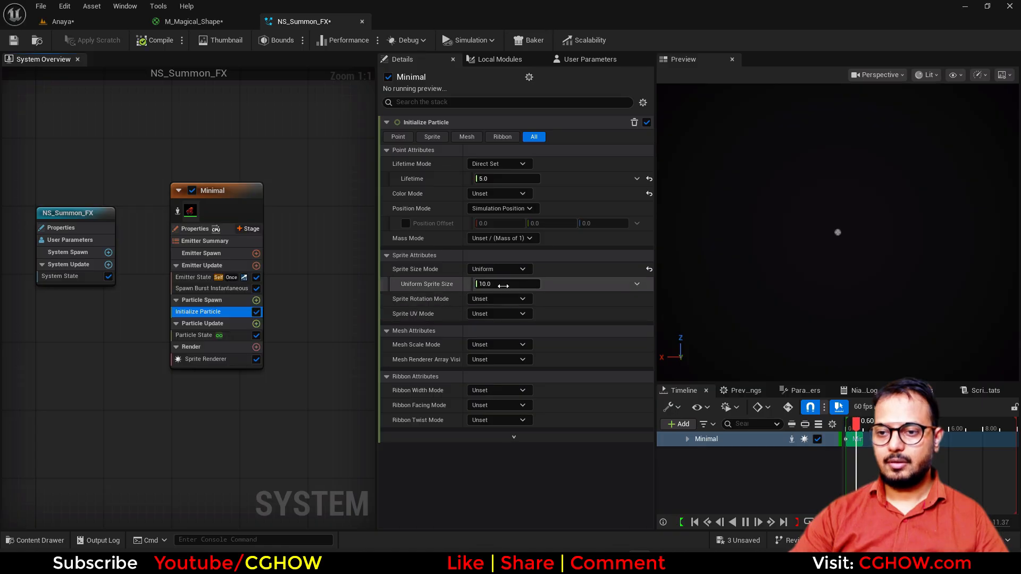
pyautogui.moveTo(502, 283); pyautogui.dragTo(606, 284)
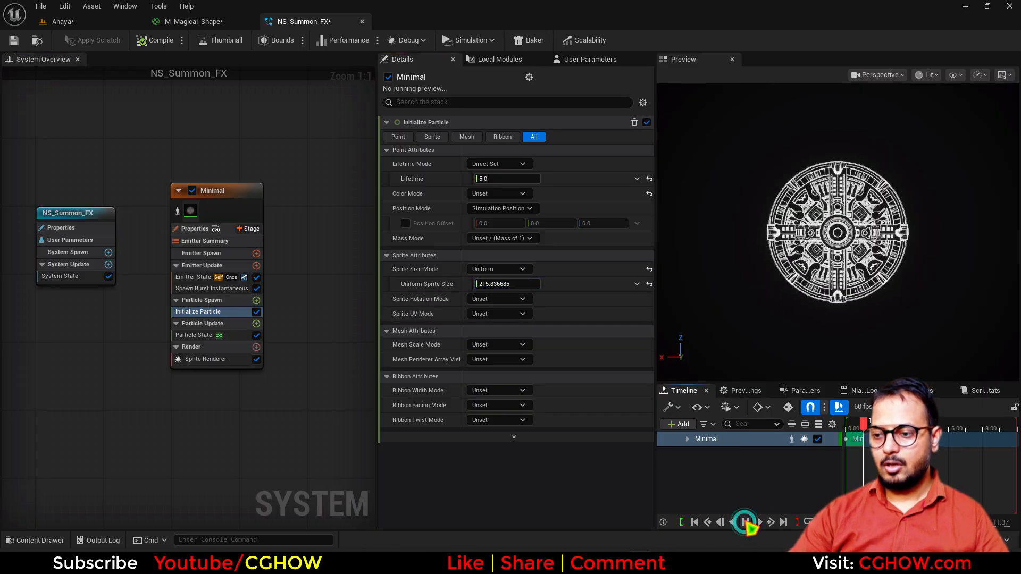
pyautogui.click(745, 522)
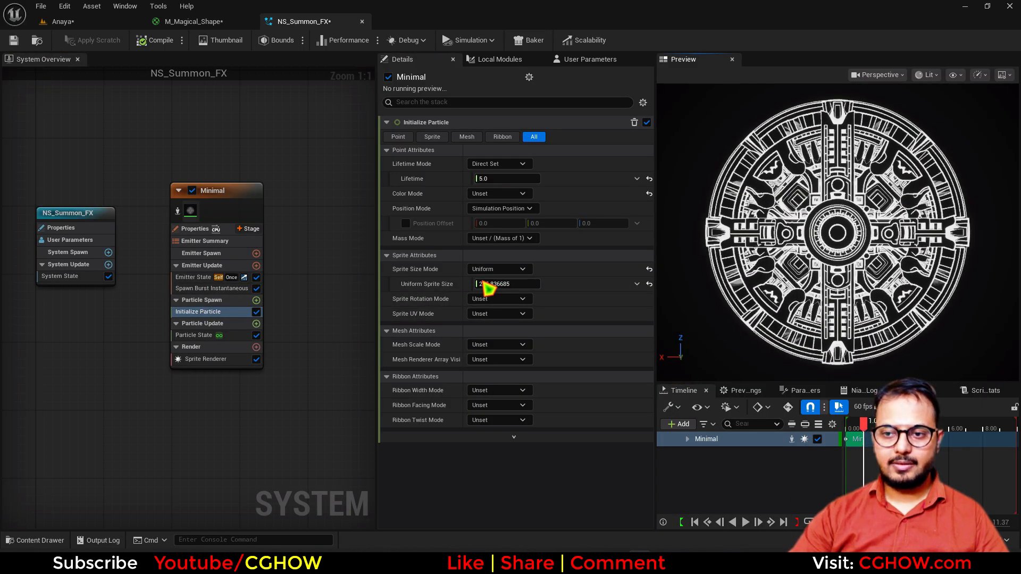
# - Set the particle color mode to Direct Set and choose a saturated blue
pyautogui.click(498, 193)
pyautogui.click(505, 222)
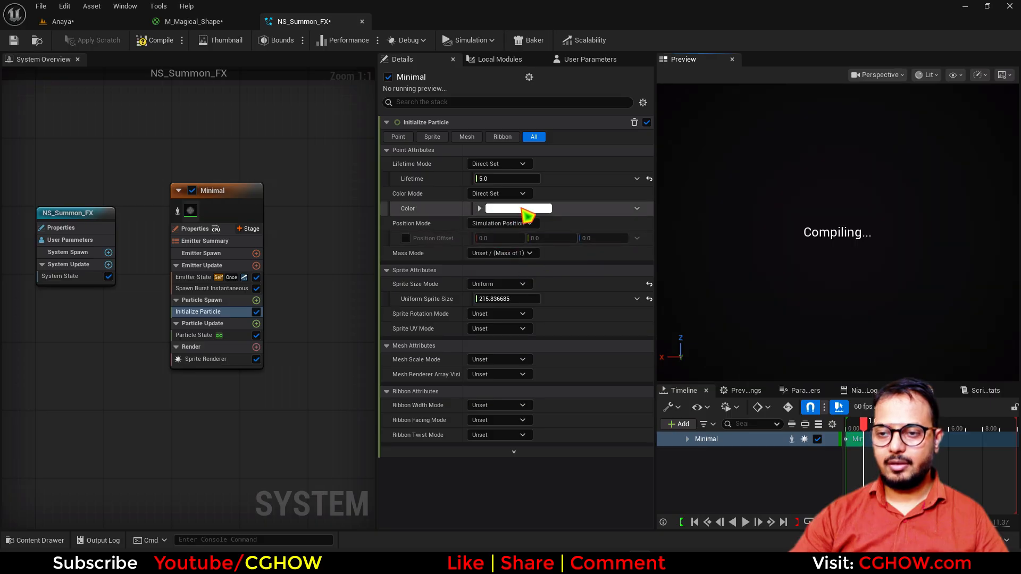
pyautogui.click(502, 209)
pyautogui.moveTo(547, 277); pyautogui.dragTo(527, 251)
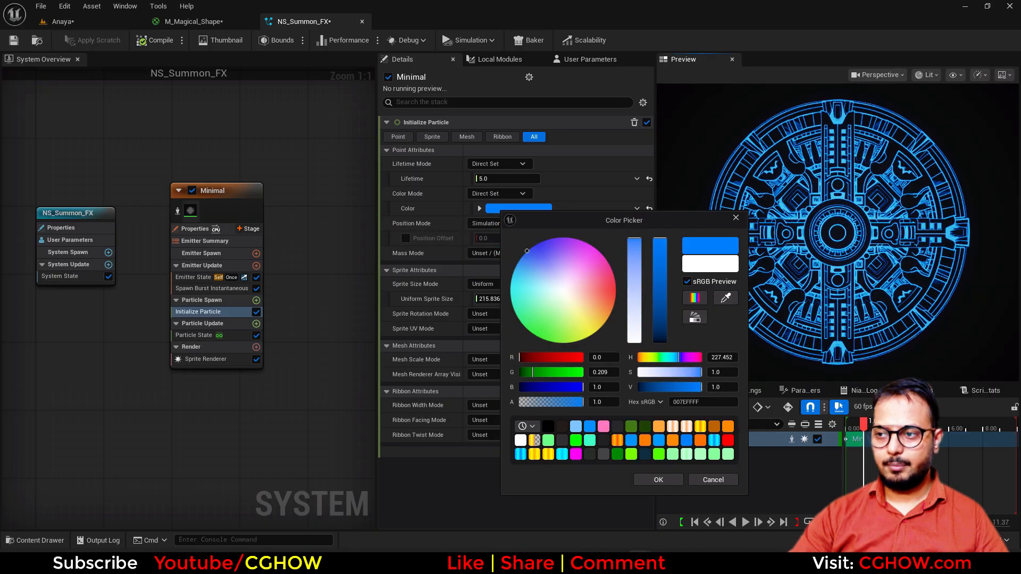
pyautogui.click(658, 480)
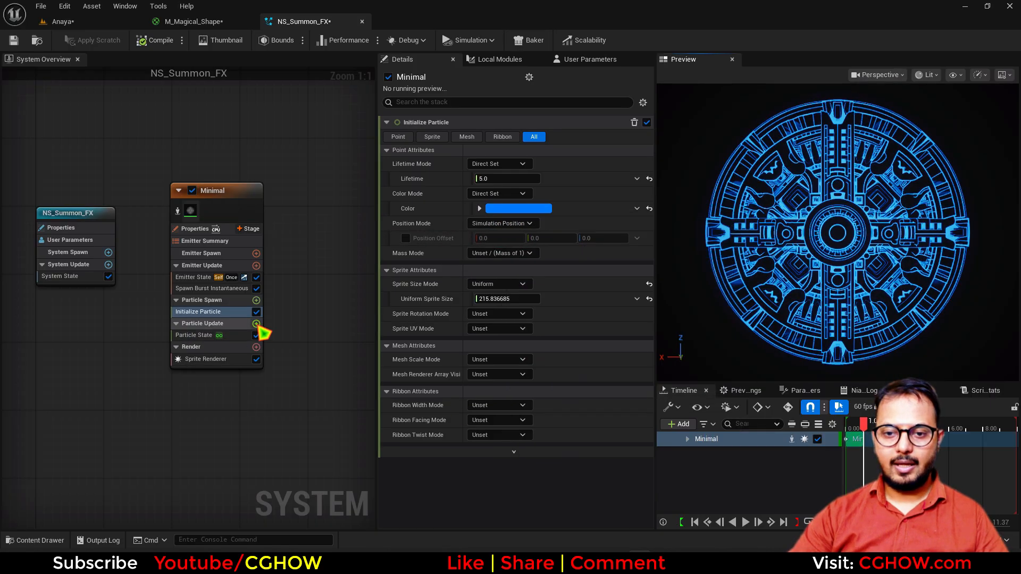
# - Add Dynamic Material Parameters to Particle Update with Hue 0.056 and pow about 15.08
pyautogui.click(255, 323)
pyautogui.write('dy')
pyautogui.click(312, 155)
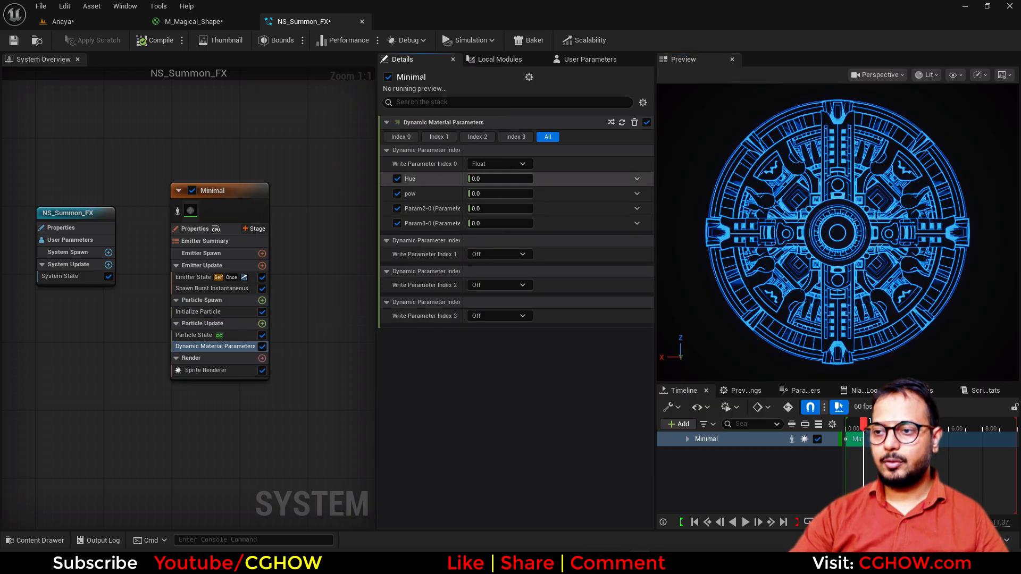
pyautogui.moveTo(498, 179); pyautogui.dragTo(537, 194)
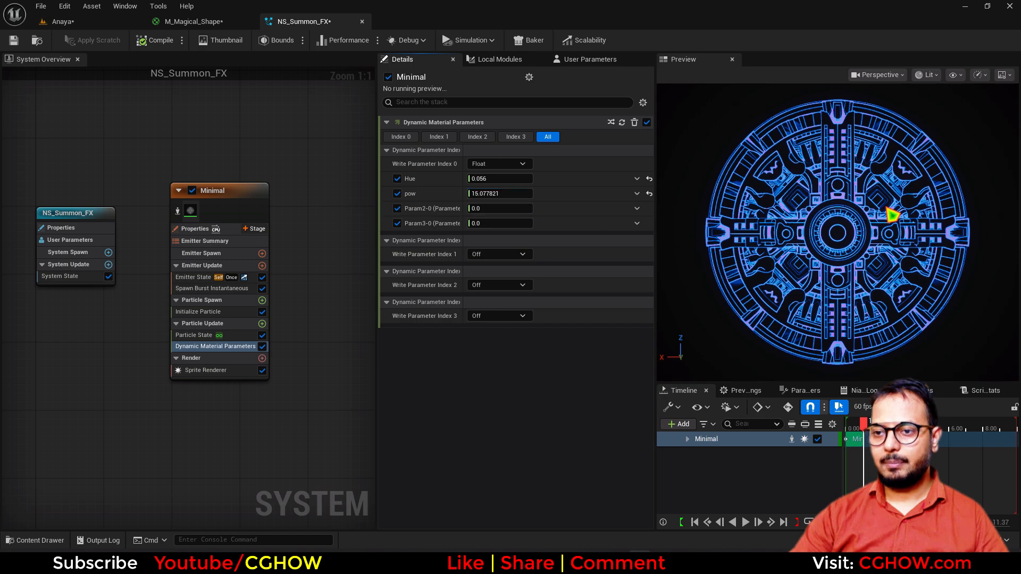
# - Fine-tune the dynamic material parameters to Hue 0.072 and pow about 22.62 while checking the pattern up close
pyautogui.moveTo(887, 209); pyautogui.dragTo(887, 160, button='right')
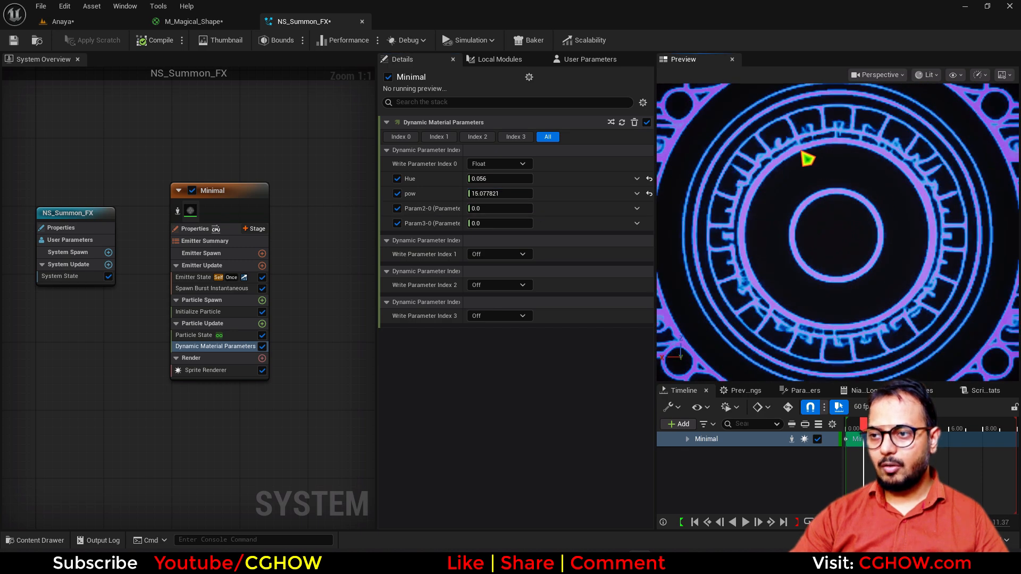
pyautogui.click(500, 178)
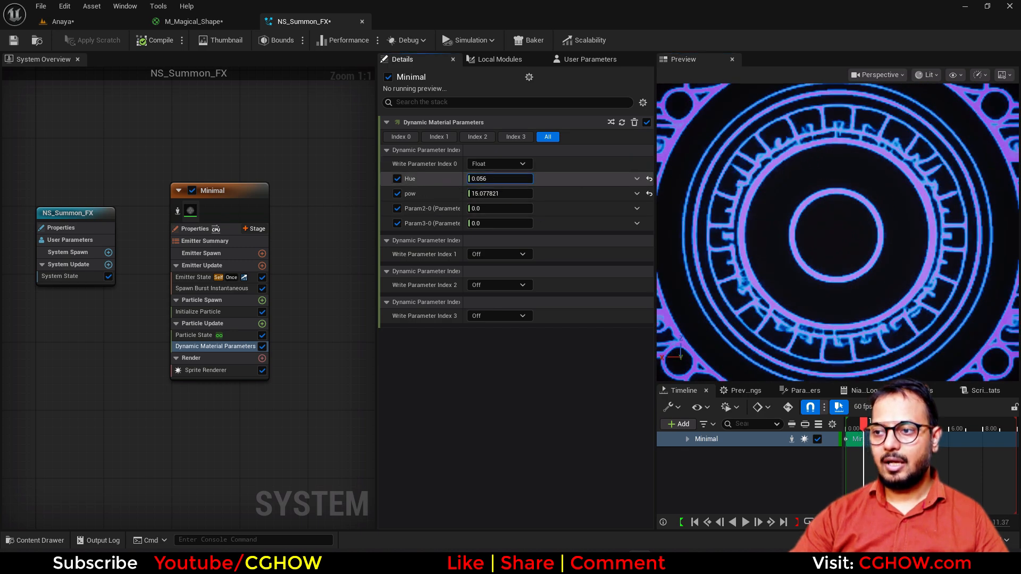
pyautogui.moveTo(500, 178)
pyautogui.mouseDown()
pyautogui.moveTo(446, 178)
pyautogui.moveTo(507, 179)
pyautogui.mouseUp()
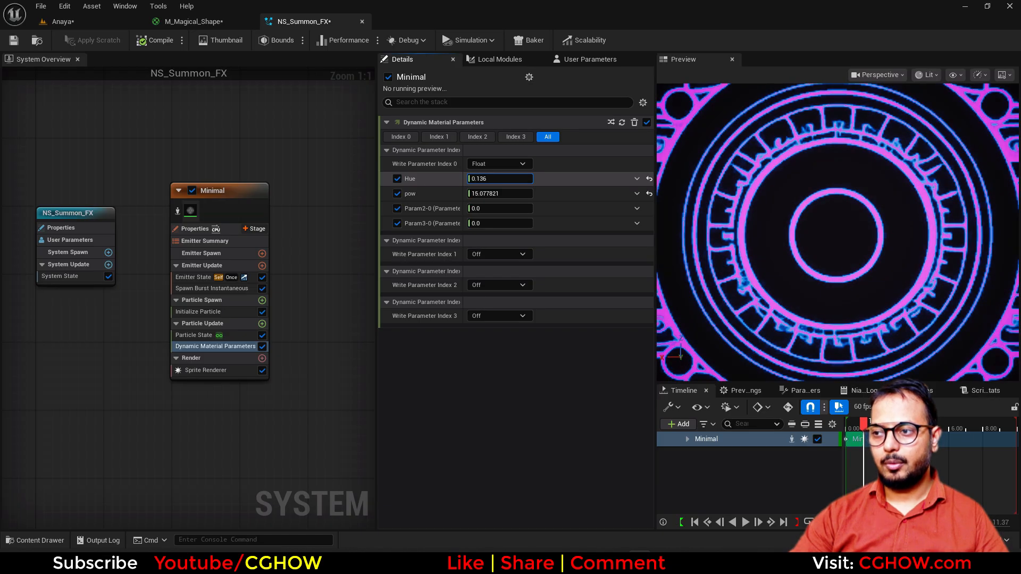
pyautogui.moveTo(837, 232); pyautogui.dragTo(837, 192, button='right')
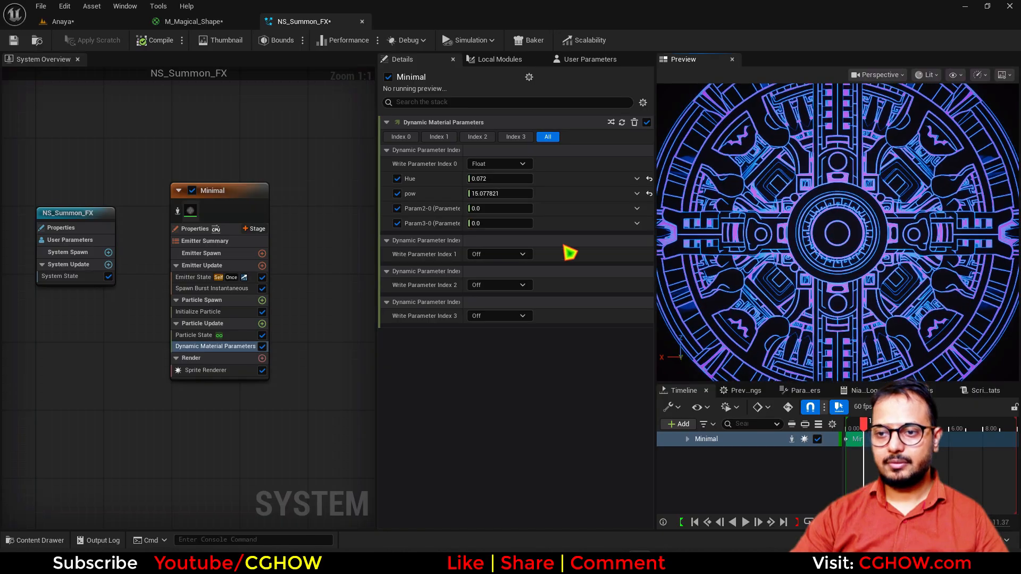
pyautogui.moveTo(490, 194); pyautogui.dragTo(502, 211)
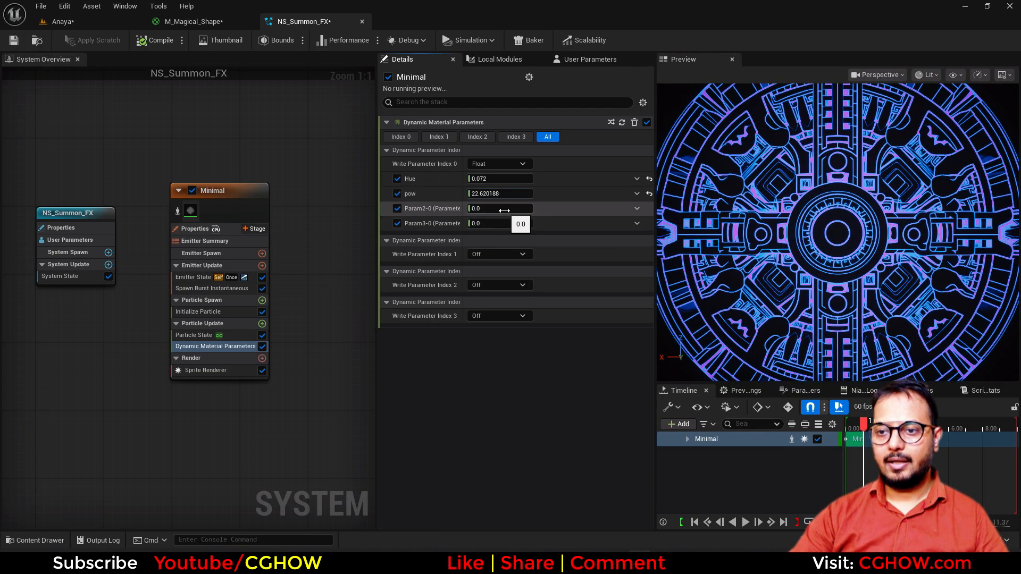
# - Lower the alpha of the particle color in Initialize Particle to about 0.59
pyautogui.click(240, 312)
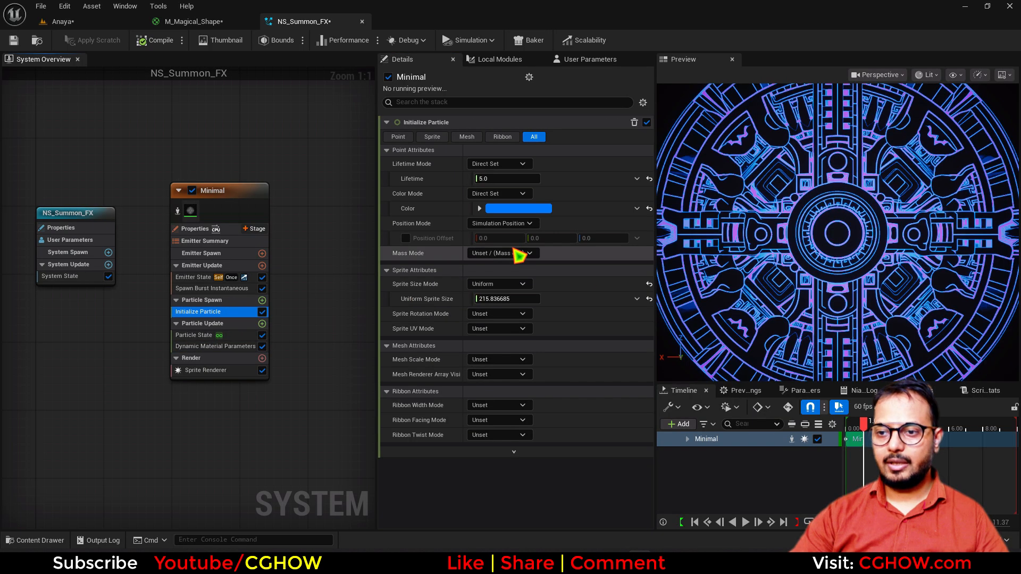
pyautogui.click(479, 209)
pyautogui.click(526, 263)
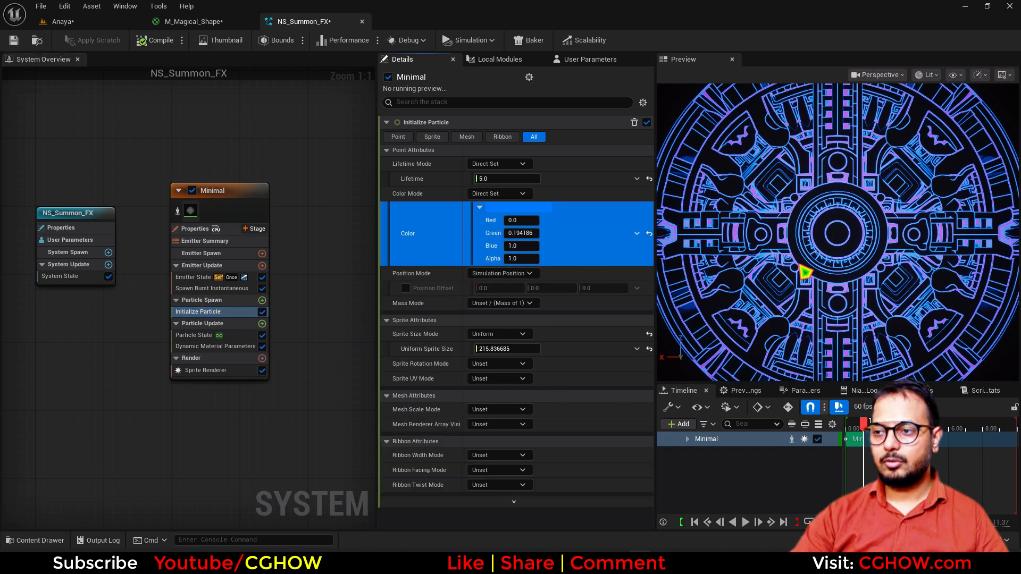
pyautogui.moveTo(541, 260)
pyautogui.mouseDown()
pyautogui.moveTo(567, 260)
pyautogui.moveTo(511, 260)
pyautogui.moveTo(534, 259)
pyautogui.mouseUp()
pyautogui.moveTo(775, 226); pyautogui.dragTo(775, 276, button='right')
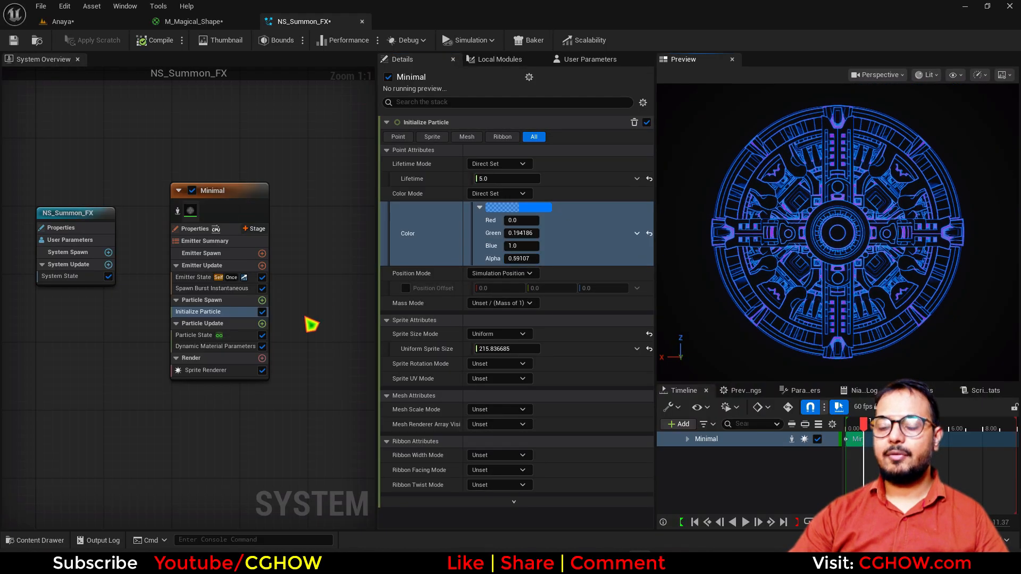
# - Set the Sprite Renderer to Custom Alignment with Custom Facing Vector as the facing mode
pyautogui.click(226, 370)
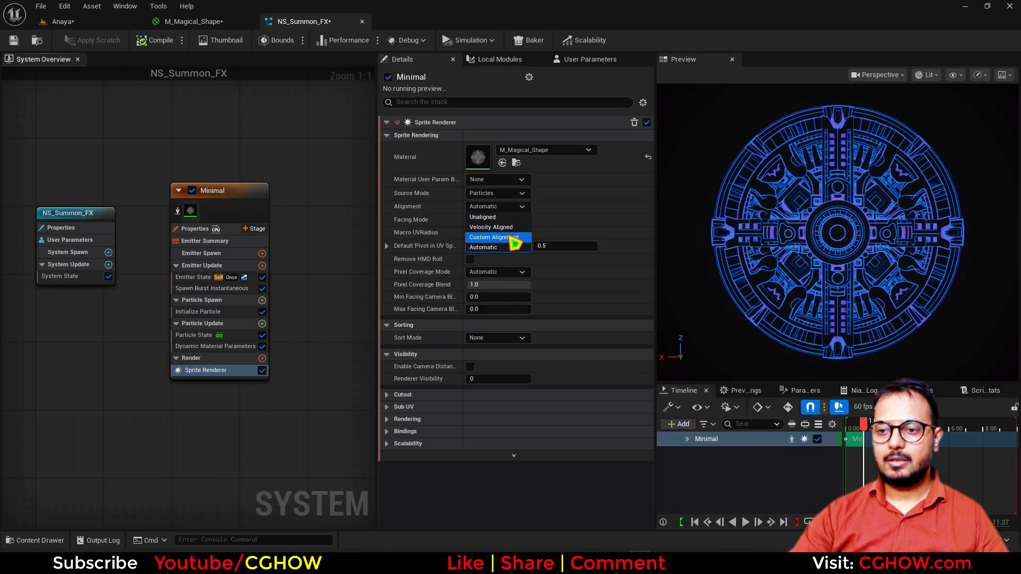
pyautogui.click(522, 221)
pyautogui.click(518, 256)
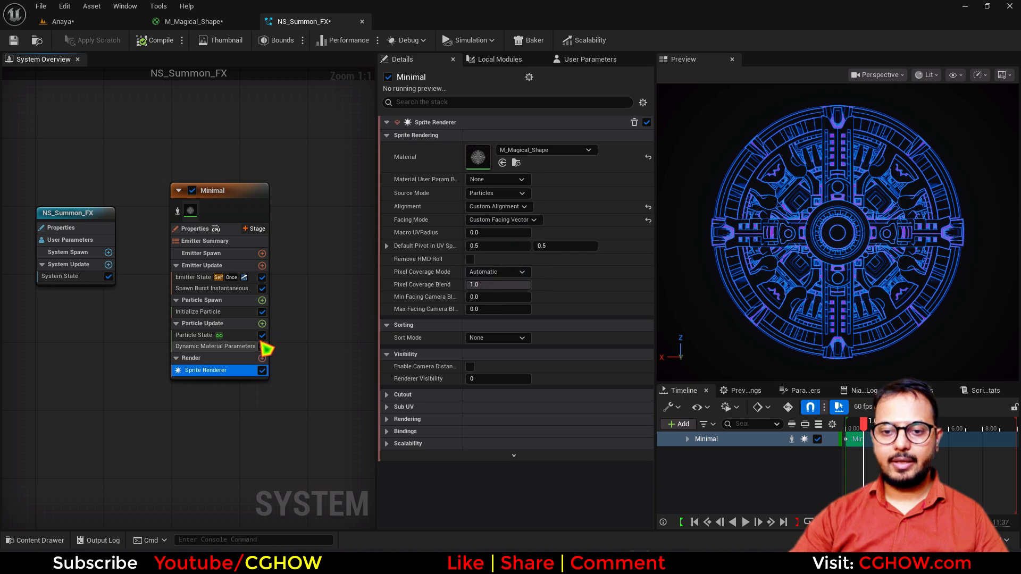
# - Add Align Sprite to Mesh Orientation to Particle Update and set its first mesh orientation vector to 0, 0, 1
pyautogui.click(262, 323)
pyautogui.write('alig')
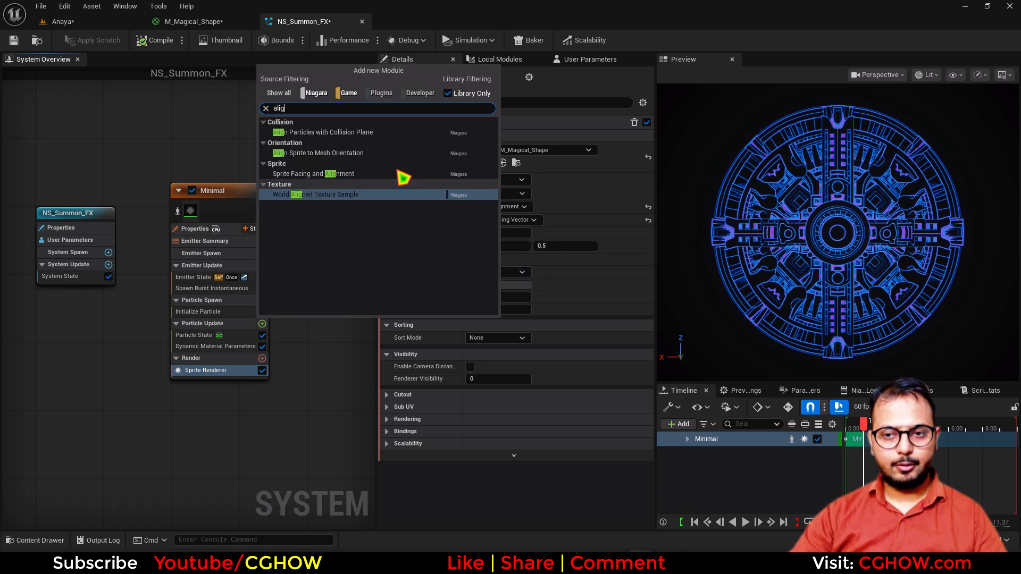
pyautogui.click(361, 154)
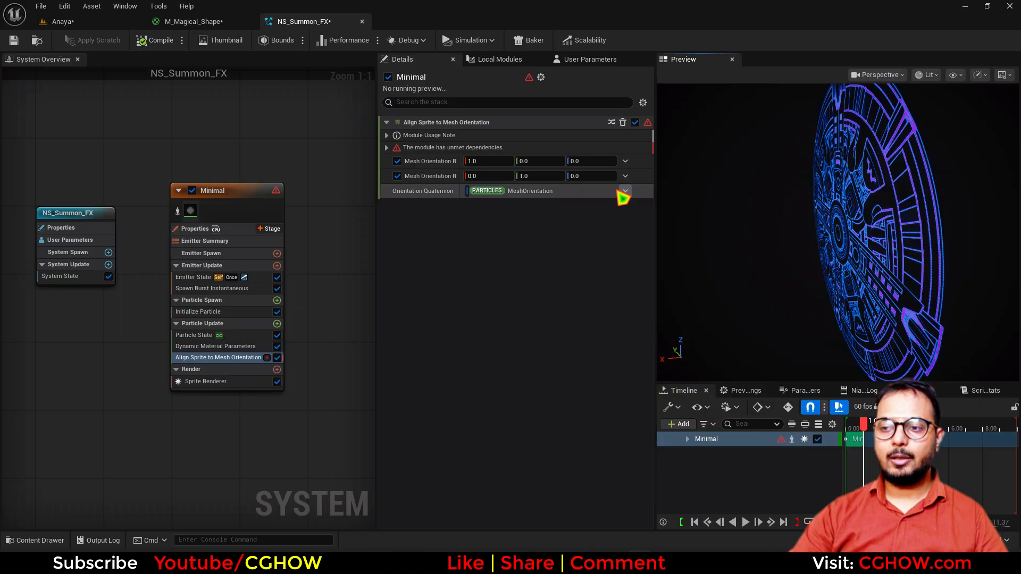
pyautogui.click(482, 161)
pyautogui.write('0')
pyautogui.press('Return')
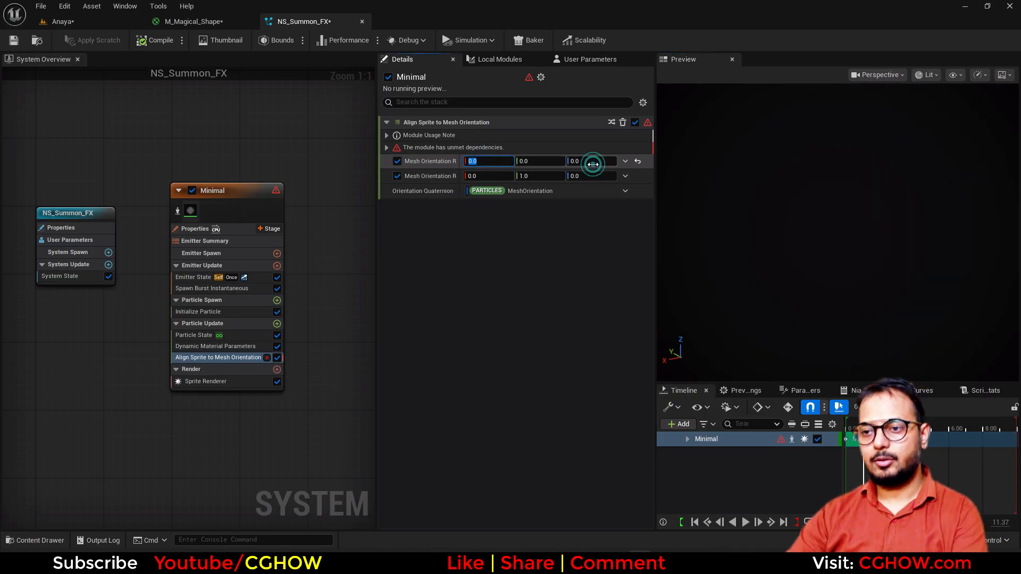
pyautogui.click(592, 162)
pyautogui.write('1')
pyautogui.press('Return')
pyautogui.moveTo(866, 276); pyautogui.dragTo(771, 295)
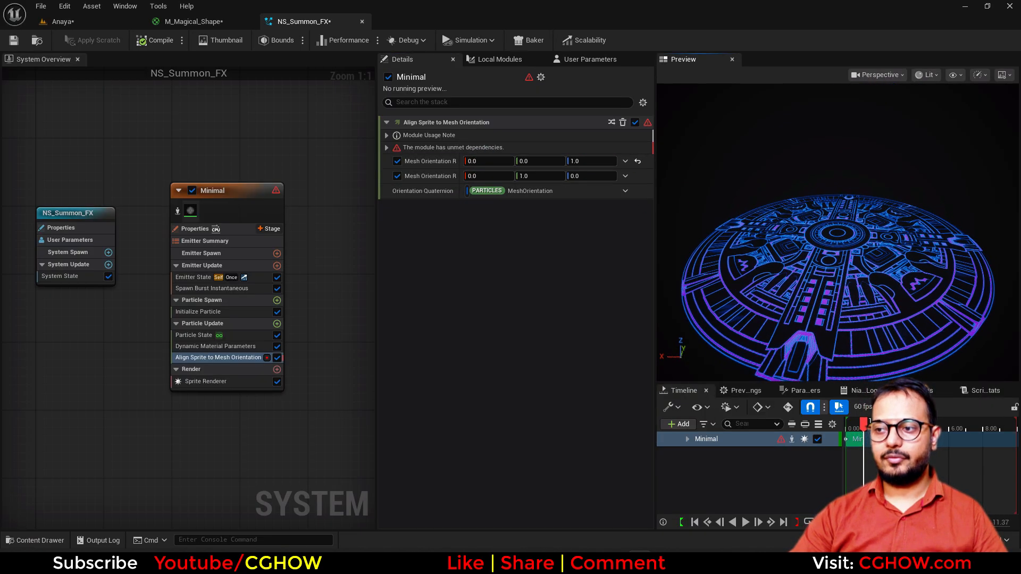
# - Enable Local Space in the emitter properties and locate the NS_Summon_FX asset in the Content Browser
pyautogui.click(193, 229)
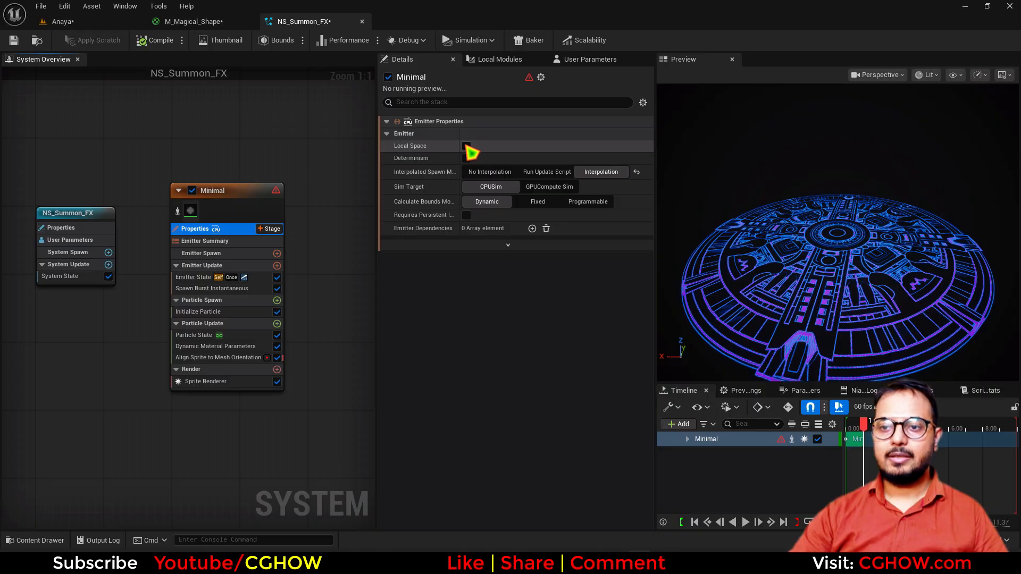
pyautogui.click(466, 147)
pyautogui.click(37, 40)
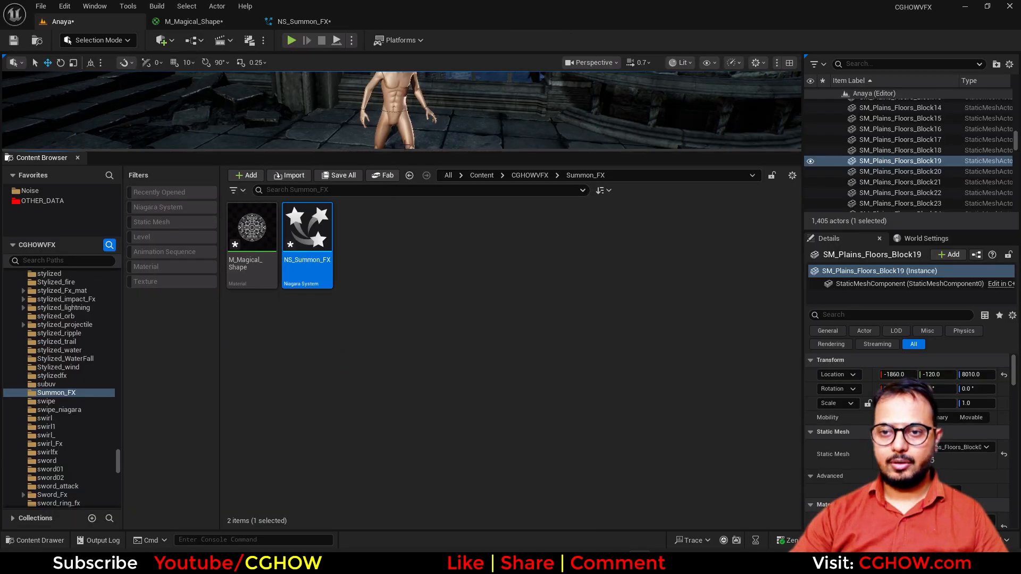
# - Enlarge the level viewport, place NS_Summon_FX on the floor under the mannequin, and view it in game view
pyautogui.moveTo(399, 151); pyautogui.dragTo(400, 398)
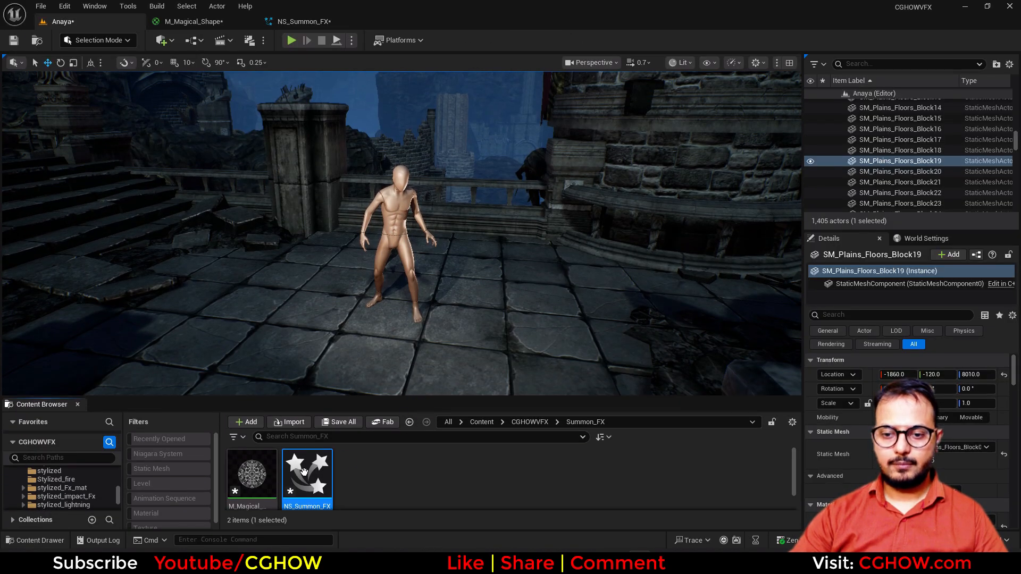
pyautogui.moveTo(394, 302); pyautogui.dragTo(393, 279)
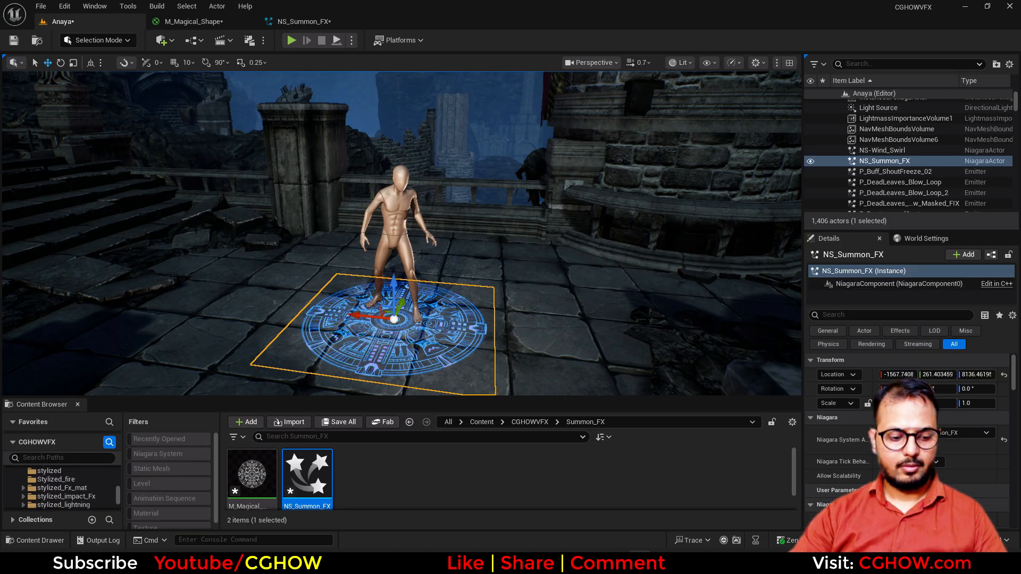
pyautogui.moveTo(421, 254); pyautogui.dragTo(419, 257, button='right')
pyautogui.press('g')
pyautogui.press('g')
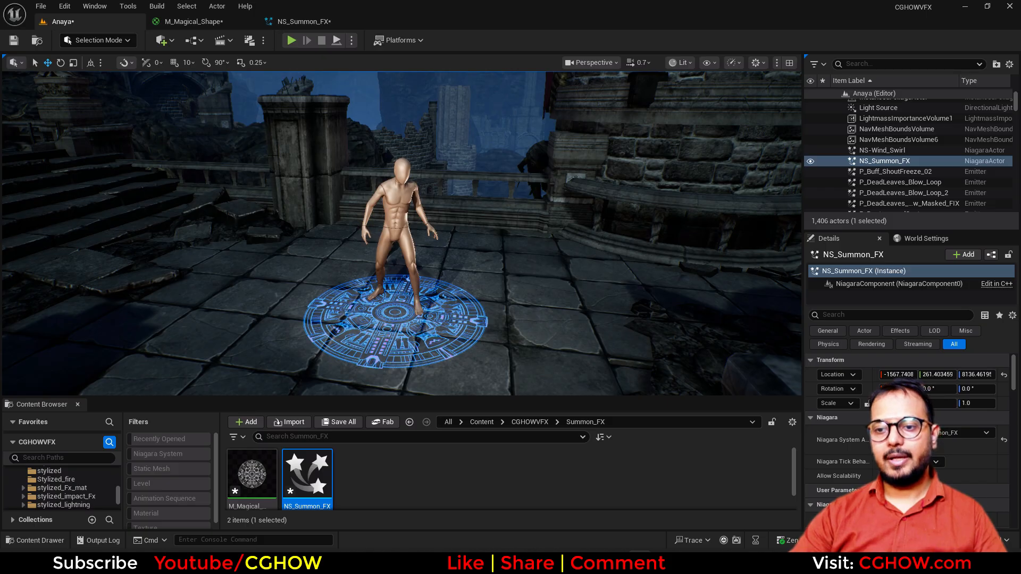
# - Set the emitter's uniform sprite size to about 282.9 and its color alpha to about 2.66, checking the result in the level
pyautogui.click(294, 25)
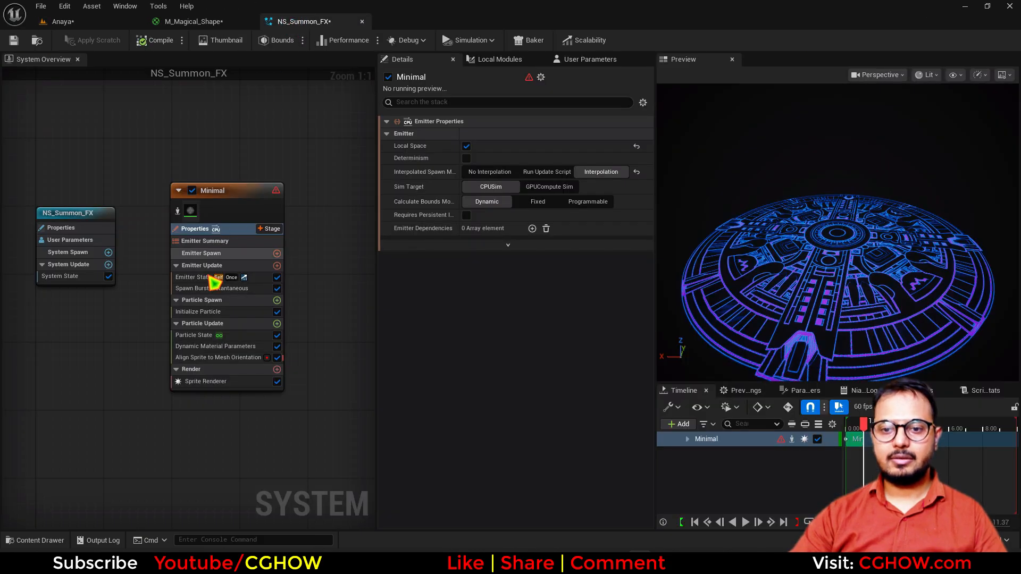
pyautogui.click(202, 311)
pyautogui.moveTo(511, 300); pyautogui.dragTo(537, 300)
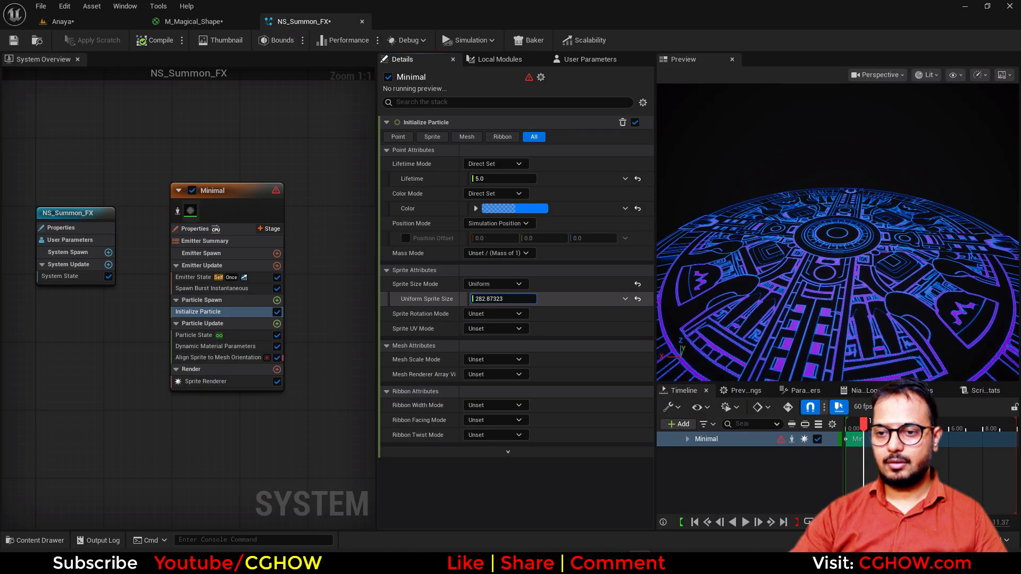
pyautogui.click(476, 209)
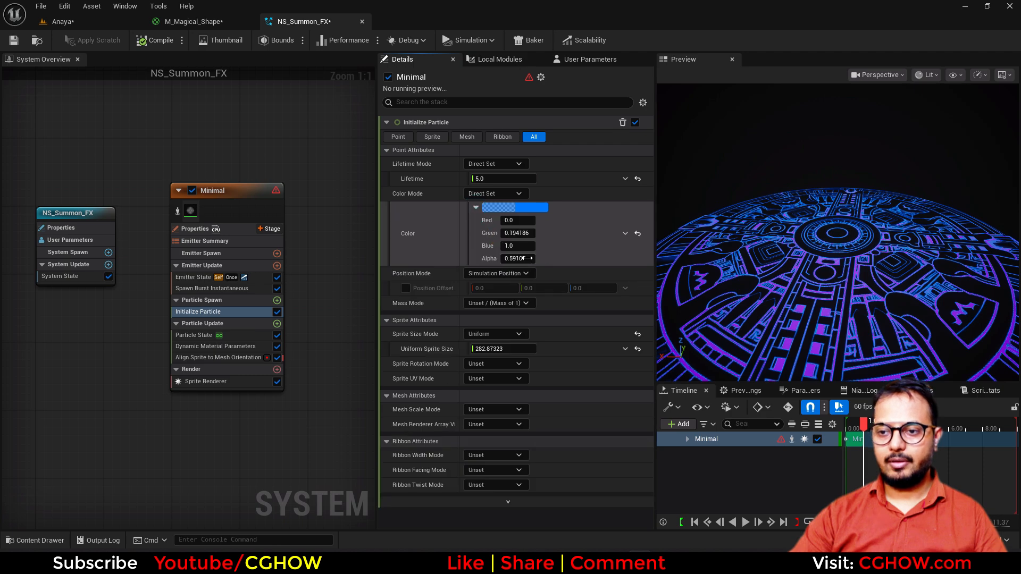
pyautogui.moveTo(519, 258); pyautogui.dragTo(542, 258)
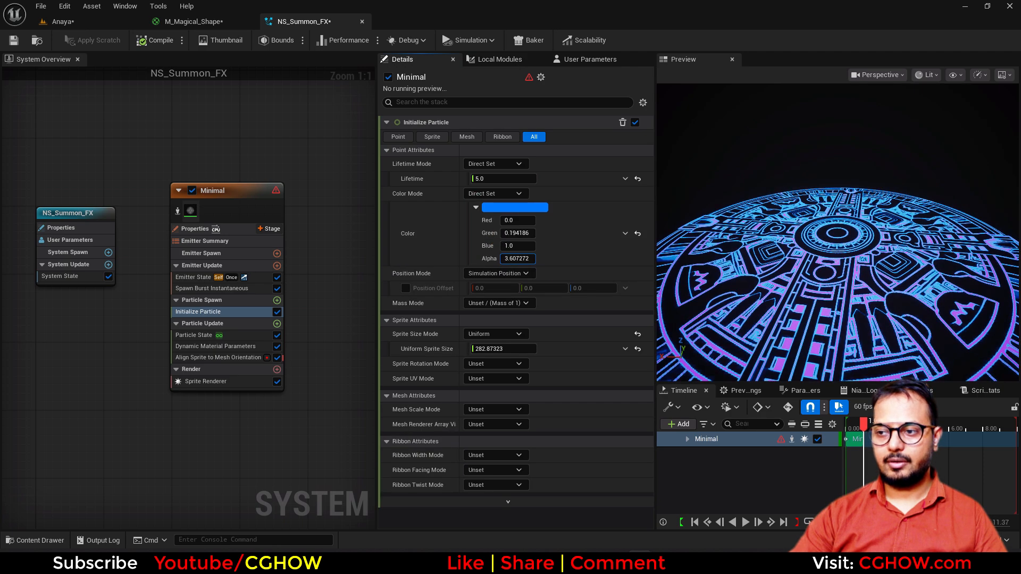
pyautogui.click(121, 27)
pyautogui.click(309, 23)
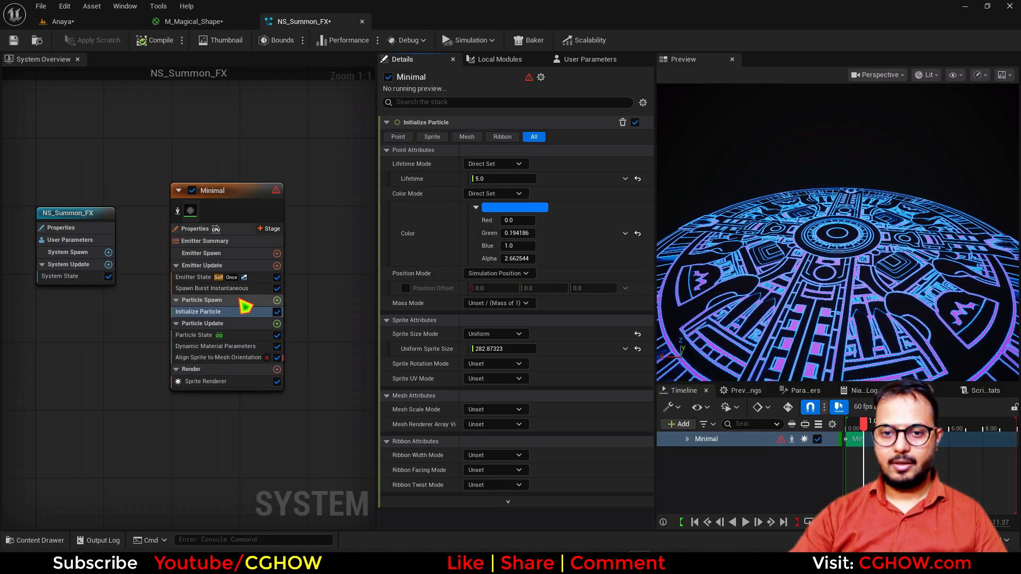
# - Darken the particle color in Initialize Particle by setting its brightness value to 0.5
pyautogui.click(497, 209)
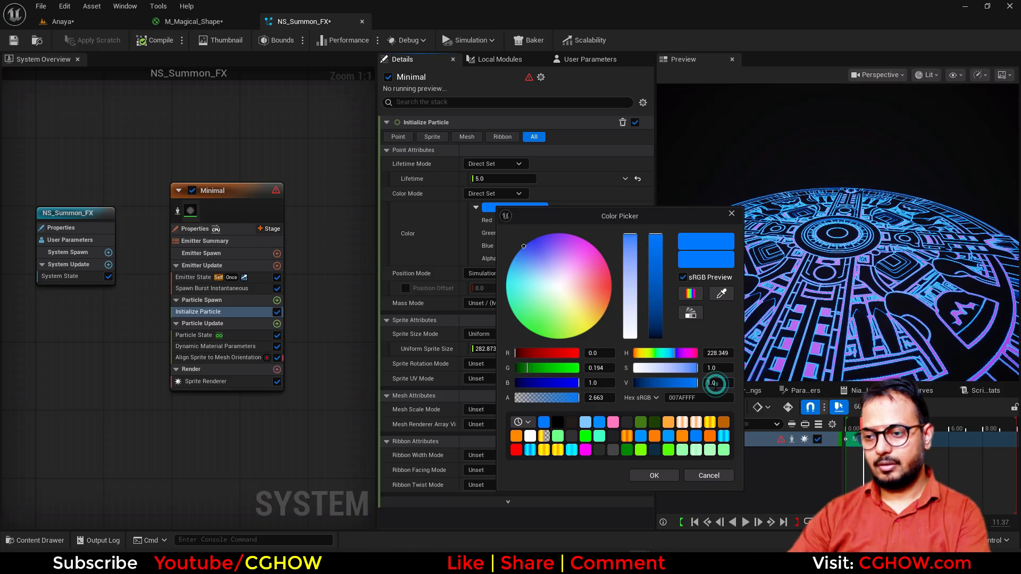
pyautogui.write('0.2')
pyautogui.press('Return')
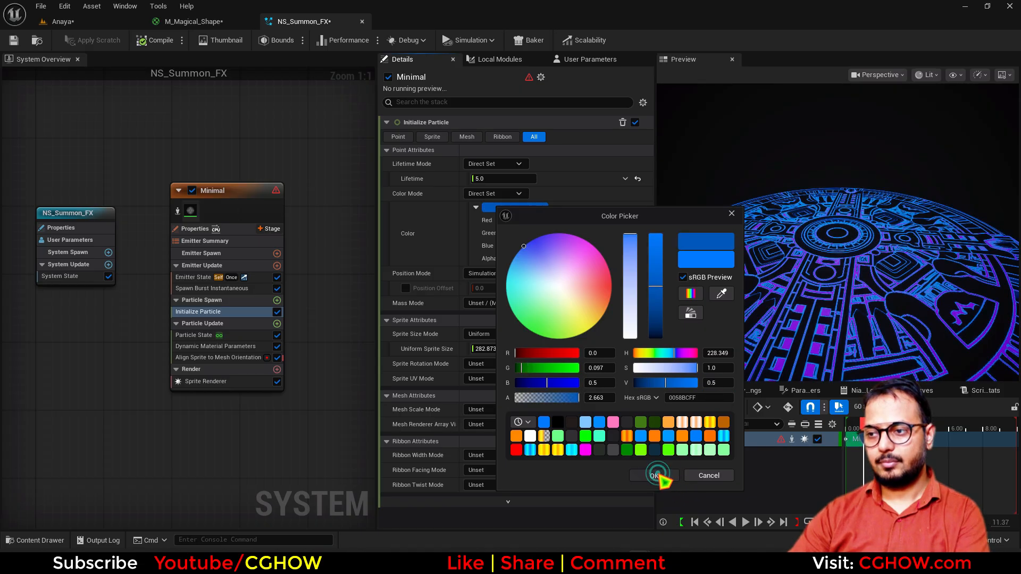
pyautogui.click(656, 476)
# - Reposition NS_Summon_FX in the level so the magic circle is centered under the mannequin, and view it in game view
pyautogui.click(101, 21)
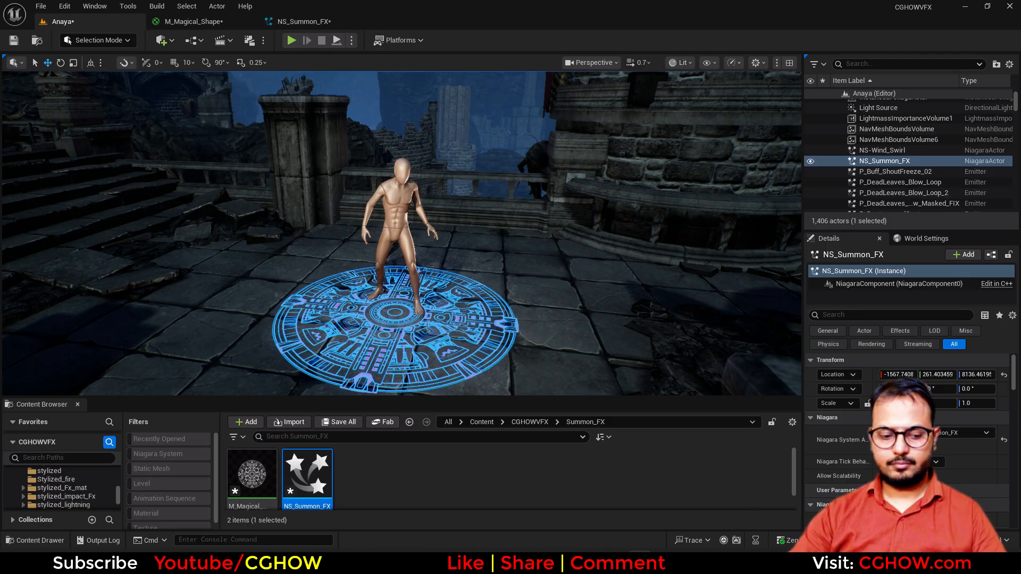
pyautogui.click(403, 314)
pyautogui.moveTo(414, 291); pyautogui.dragTo(424, 285)
pyautogui.moveTo(434, 324); pyautogui.dragTo(459, 318, button='right')
pyautogui.press('g')
# - Increase the emitter's uniform sprite size until the magic circle spreads moderately wider around the mannequin, checking it in the level
pyautogui.click(304, 21)
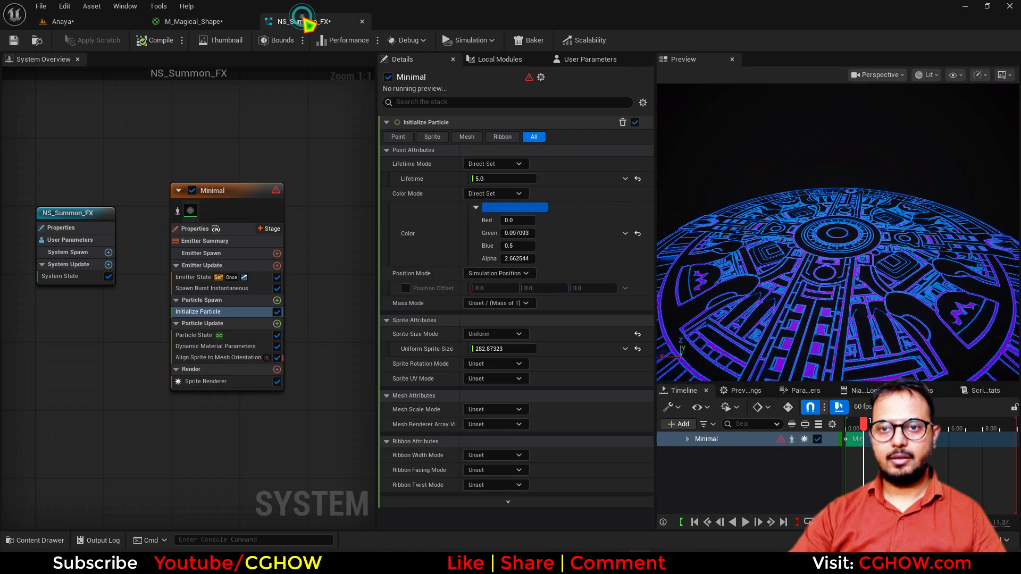
pyautogui.moveTo(504, 348); pyautogui.dragTo(585, 348)
pyautogui.click(126, 24)
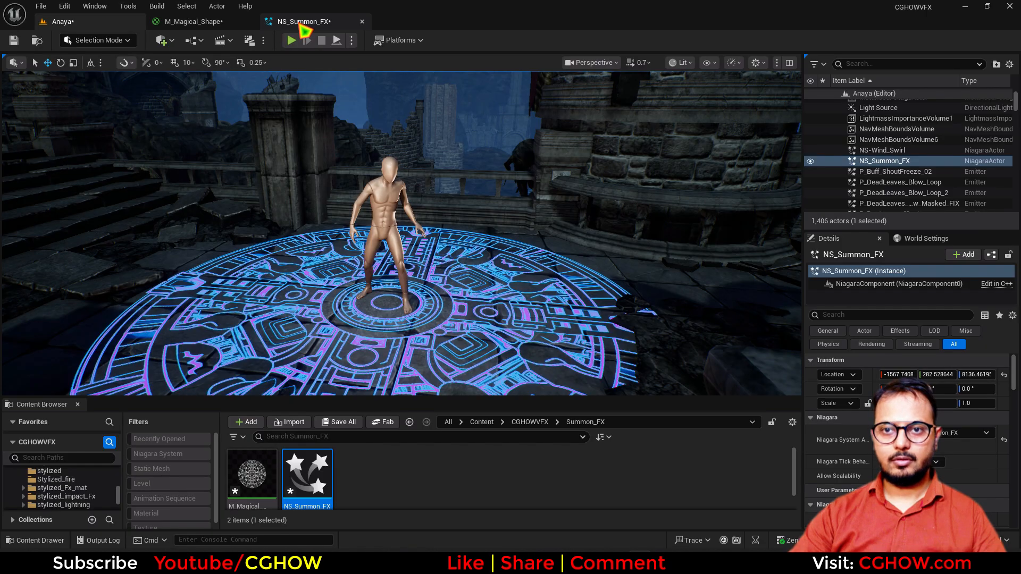
pyautogui.click(301, 23)
pyautogui.moveTo(505, 349); pyautogui.dragTo(486, 348)
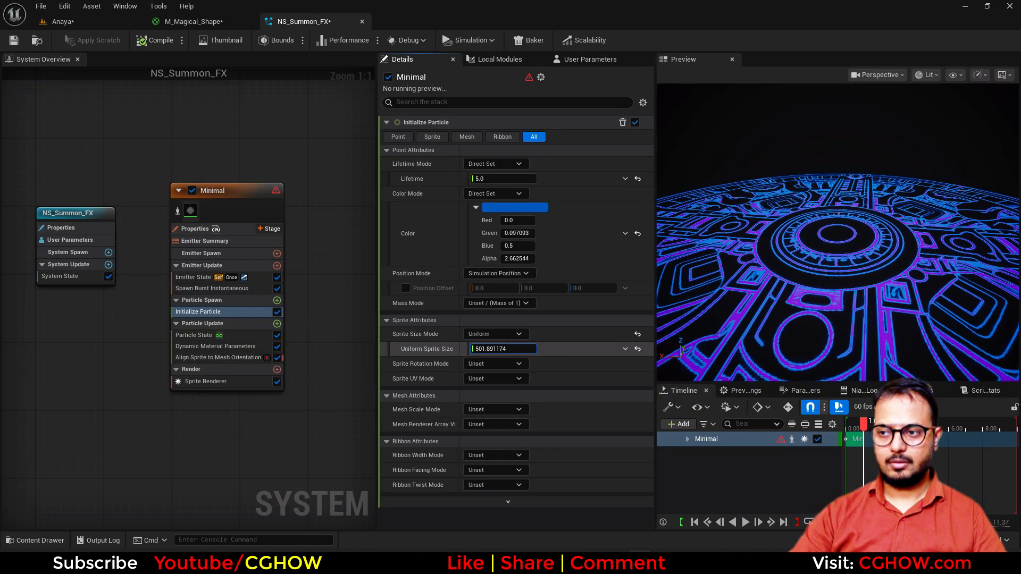
pyautogui.click(113, 24)
pyautogui.moveTo(401, 233); pyautogui.dragTo(473, 240, button='right')
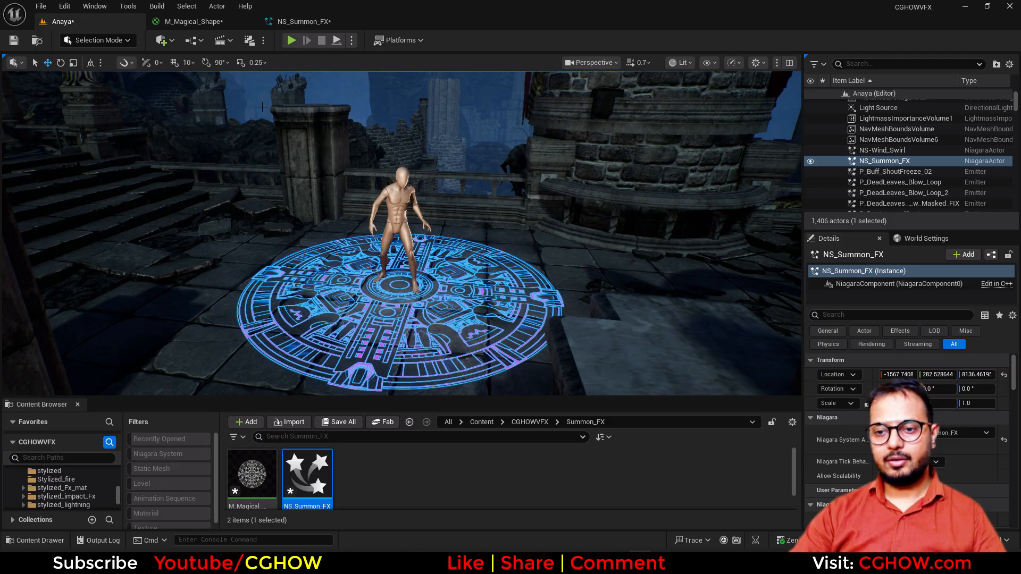
# - Duplicate the M_Magical_Shape material as M_Magical_Shape1 in the Summon_FX folder and save all modified assets and the level
pyautogui.click(319, 22)
pyautogui.click(46, 42)
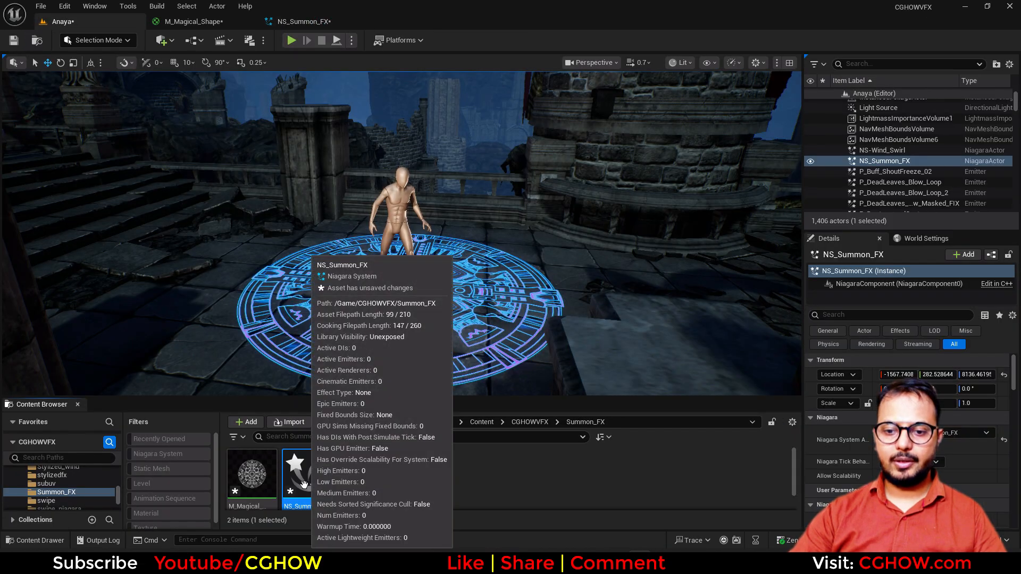
pyautogui.rightClick(252, 476)
pyautogui.moveTo(372, 302)
pyautogui.click(300, 247)
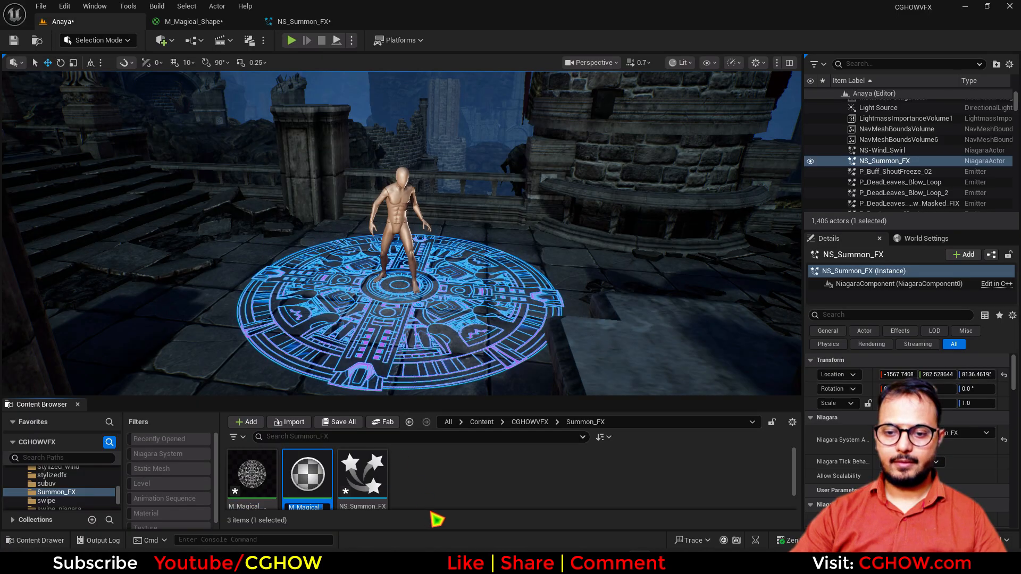
pyautogui.hotkey('ctrl', 'shift', 's')
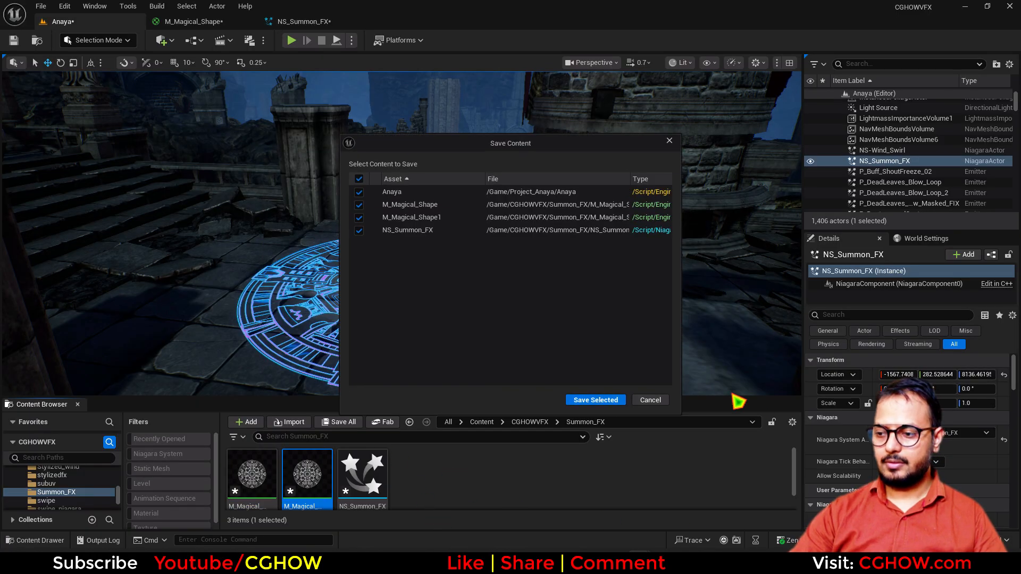
pyautogui.click(613, 402)
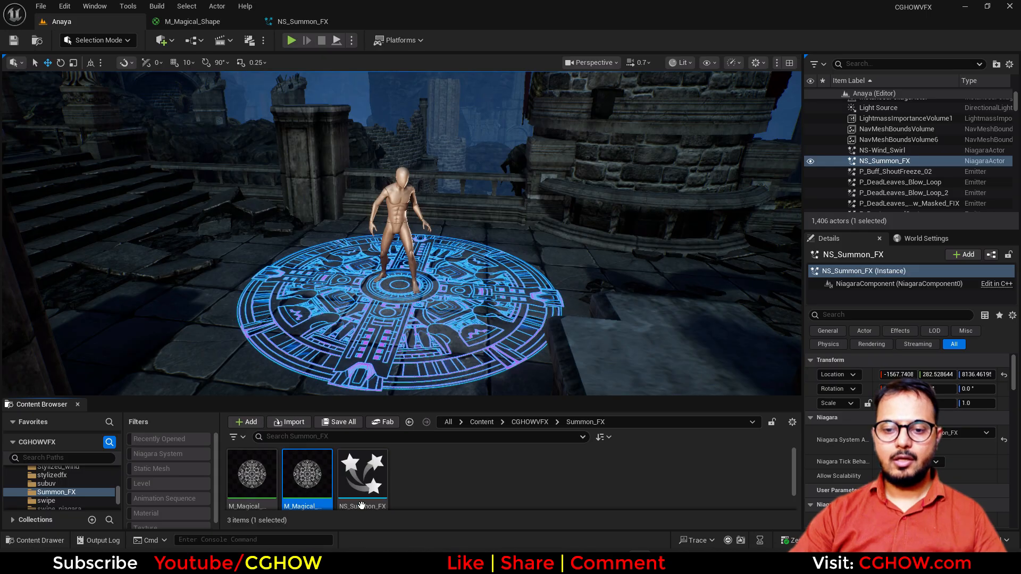
# - Open M_Magical_Shape1, close the original M_Magical_Shape editor, and move the magic circle's Texture Sample clear of the Dynamic Parameter
pyautogui.scroll(-1, 316, 474)
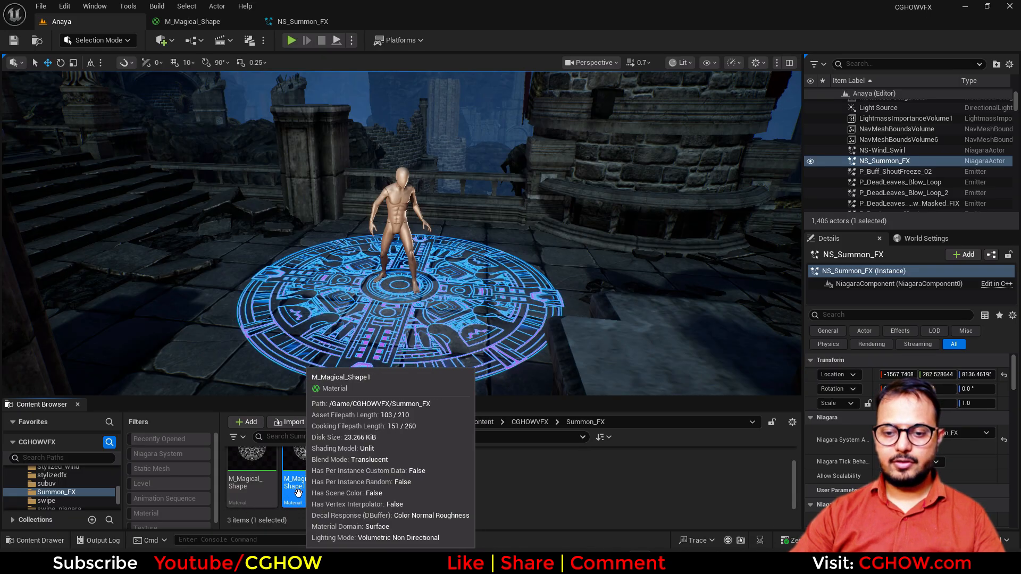
pyautogui.click(308, 485)
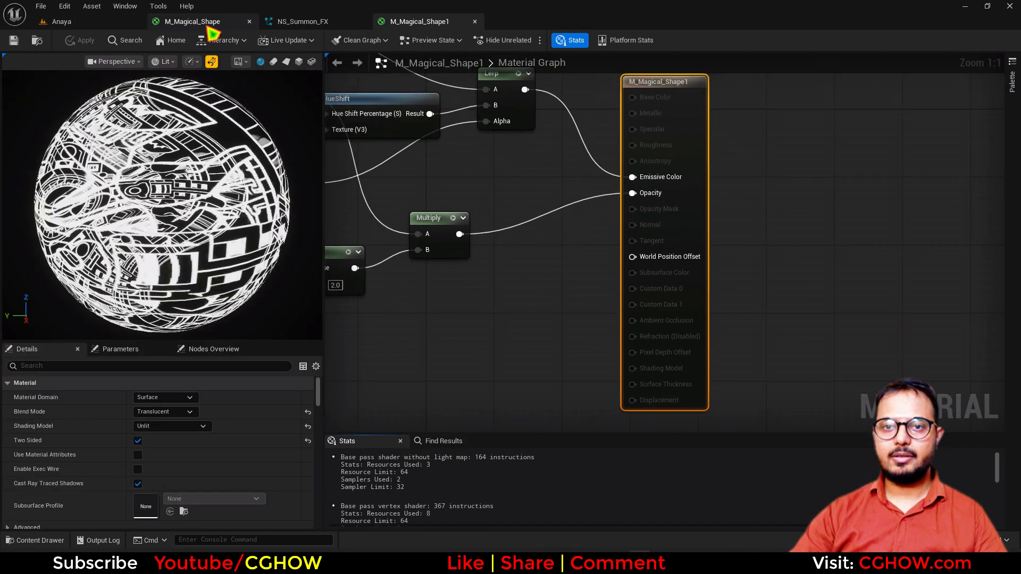
pyautogui.middleClick(207, 27)
pyautogui.moveTo(469, 278); pyautogui.dragTo(759, 312, button='right')
pyautogui.scroll(-2, 660, 324)
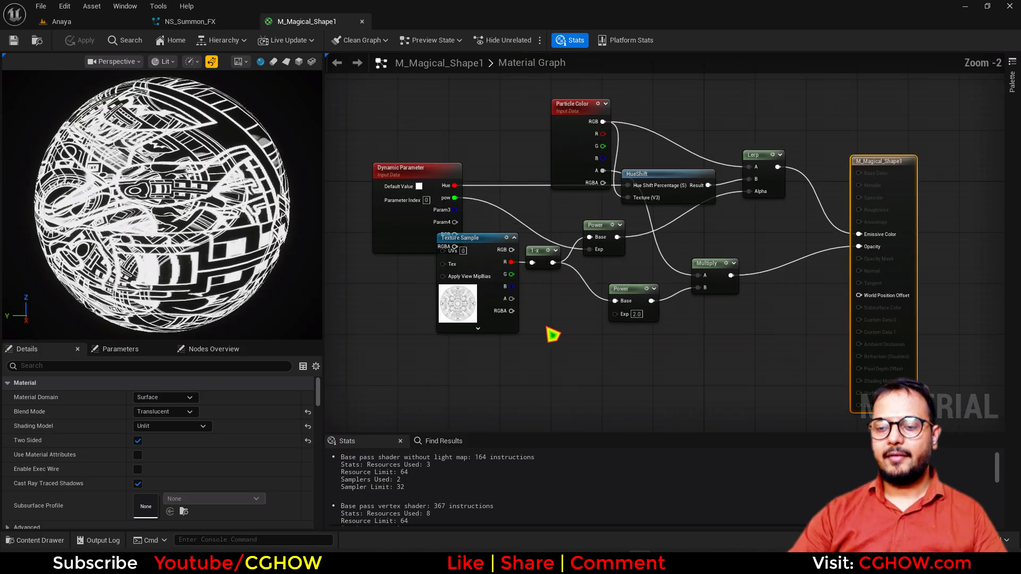
pyautogui.moveTo(549, 332); pyautogui.dragTo(673, 325, button='right')
pyautogui.moveTo(597, 306); pyautogui.dragTo(550, 366)
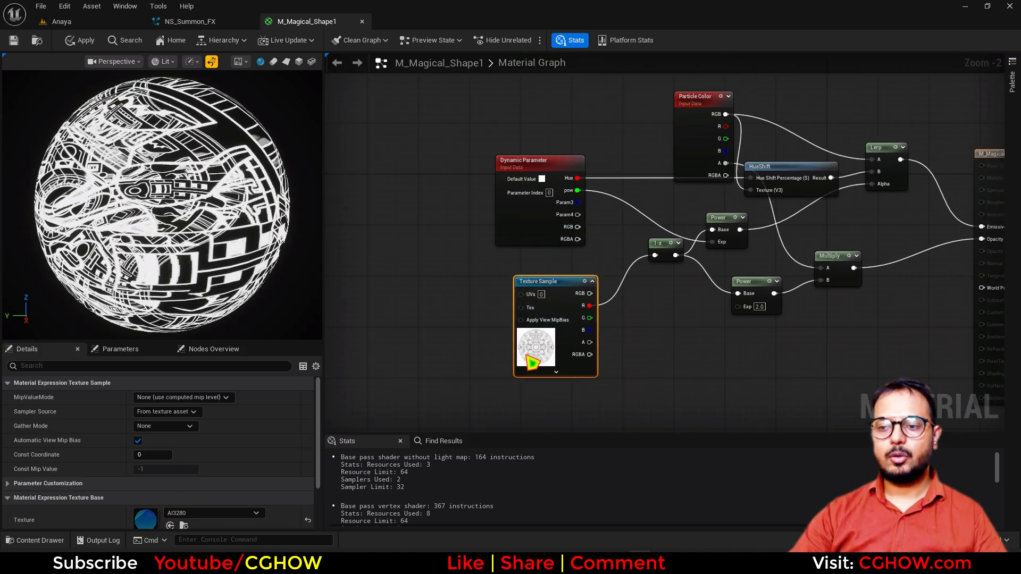
# - Add a second Texture Sample beside the magic circle texture and assign it the noise_blur texture
pyautogui.moveTo(457, 355); pyautogui.dragTo(575, 298, button='right')
pyautogui.moveTo(470, 278); pyautogui.dragTo(486, 225, button='right')
pyautogui.click(423, 215)
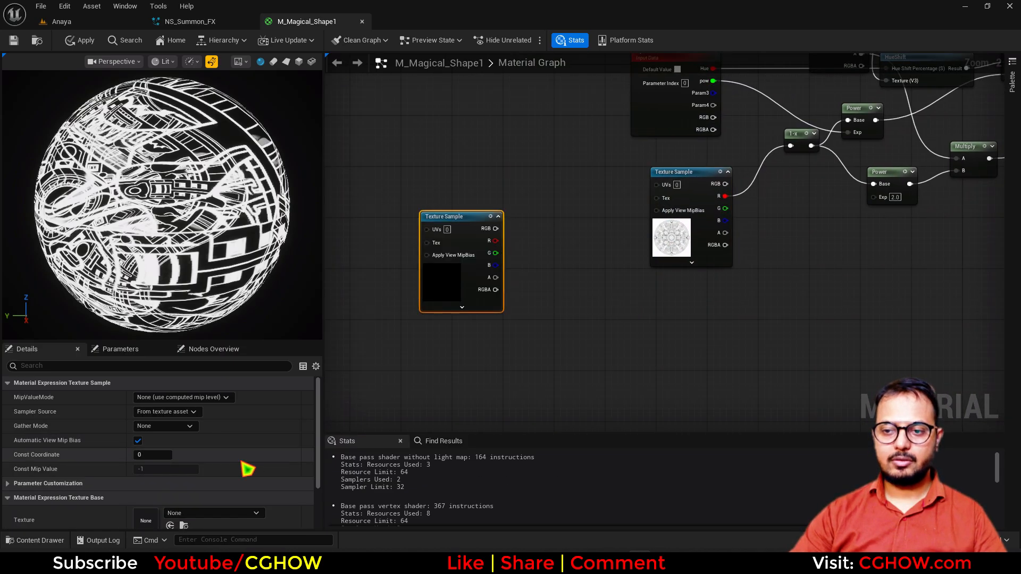
pyautogui.click(207, 515)
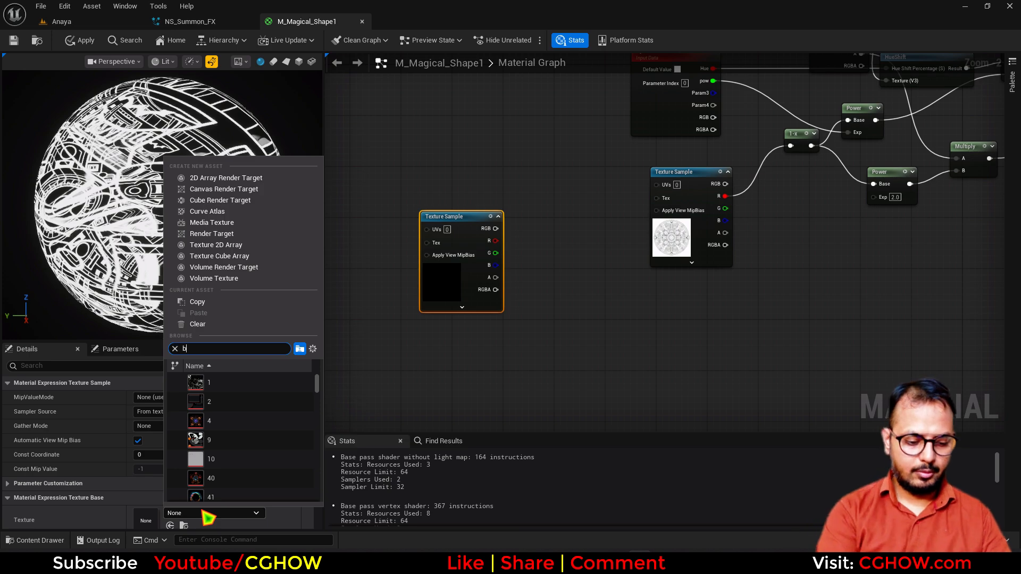
pyautogui.write('blur')
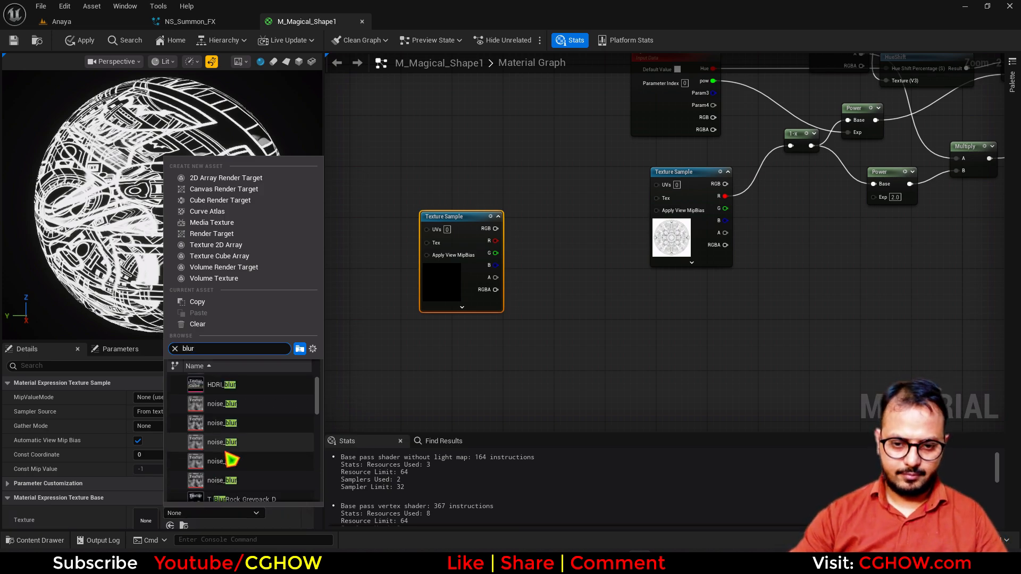
pyautogui.click(222, 480)
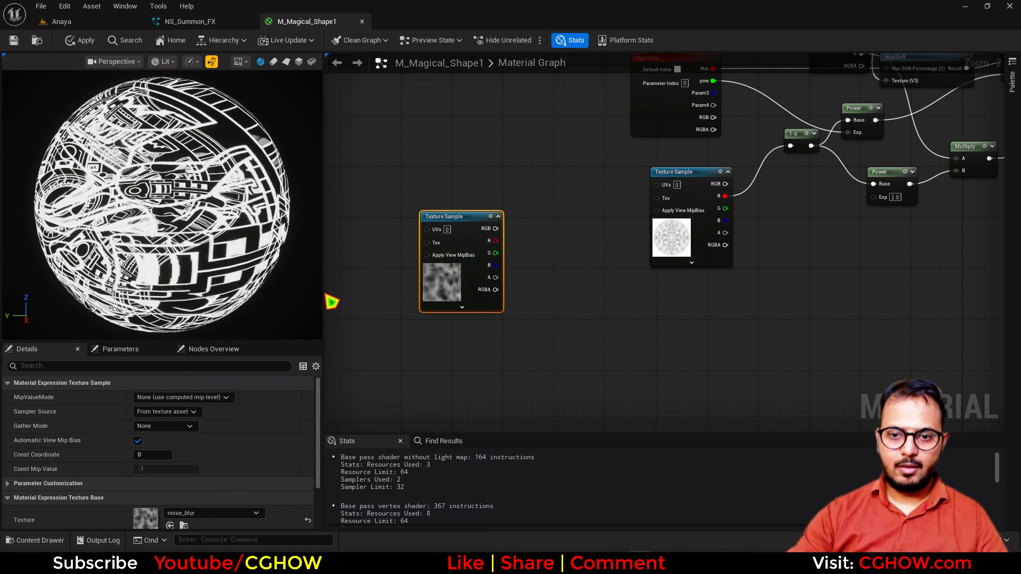
# - Switch the material preview to a plane and preview the noise_blur Texture Sample face-on
pyautogui.click(286, 62)
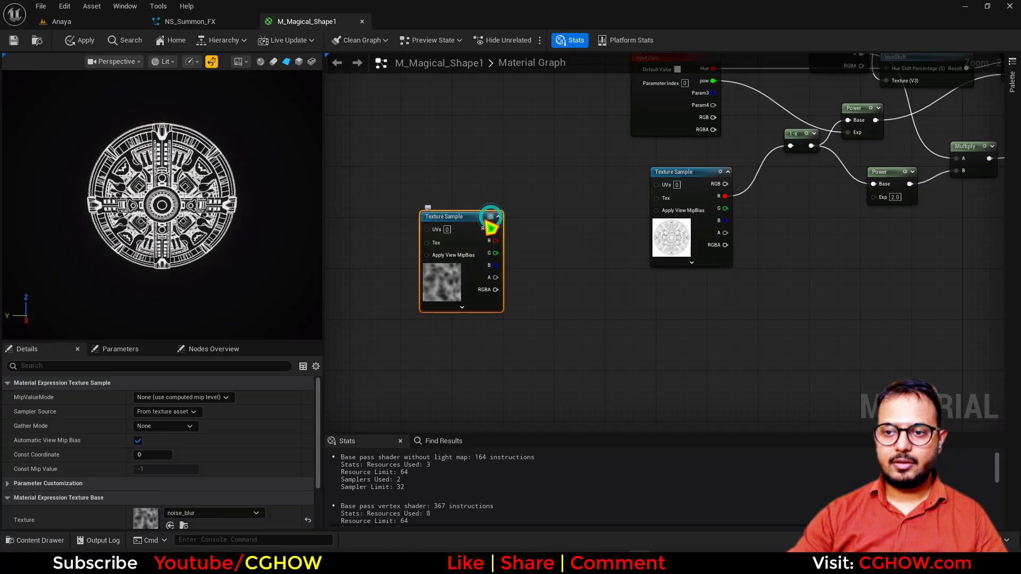
pyautogui.press('space')
pyautogui.moveTo(384, 278); pyautogui.dragTo(440, 286, button='right')
pyautogui.moveTo(111, 187); pyautogui.dragTo(146, 165)
pyautogui.moveTo(139, 211); pyautogui.dragTo(139, 245, button='right')
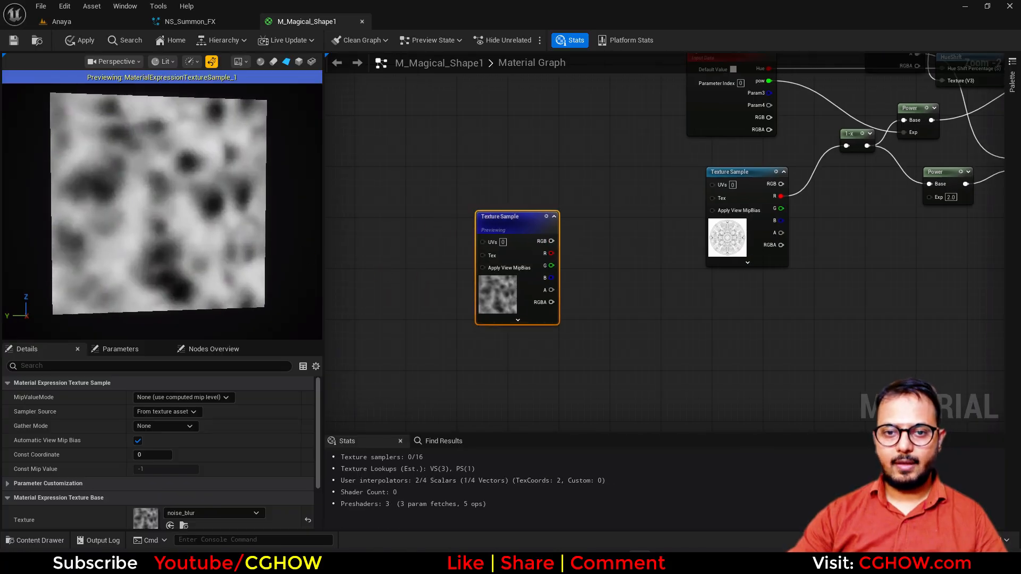
pyautogui.moveTo(209, 274); pyautogui.dragTo(149, 137, button='right')
# - Add a VectorToRadialValue node and connect its Radial Coordinates to the UVs of the noise_blur Texture Sample
pyautogui.moveTo(435, 332); pyautogui.dragTo(444, 269, button='right')
pyautogui.rightClick(400, 227)
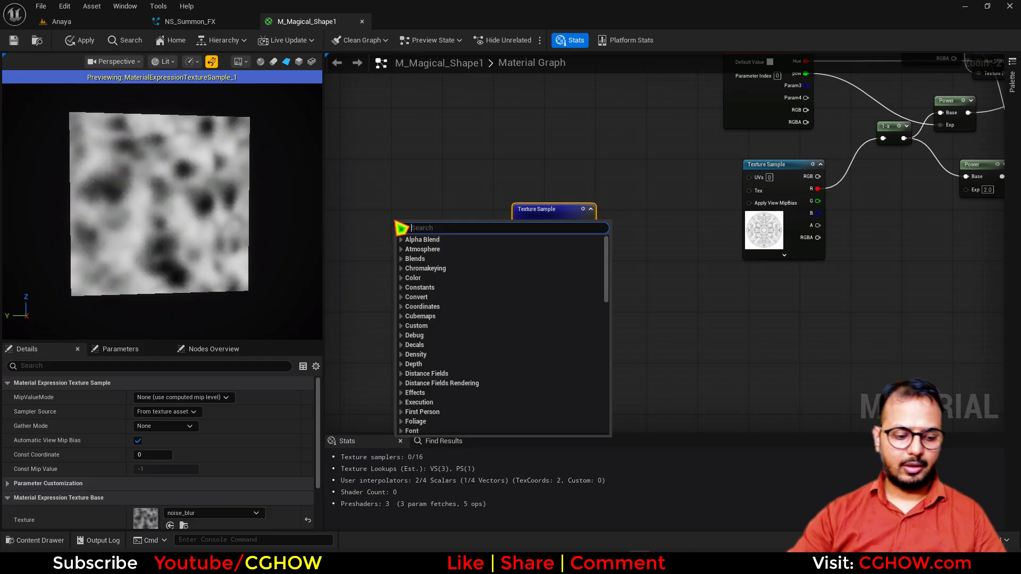
pyautogui.write('vectortora')
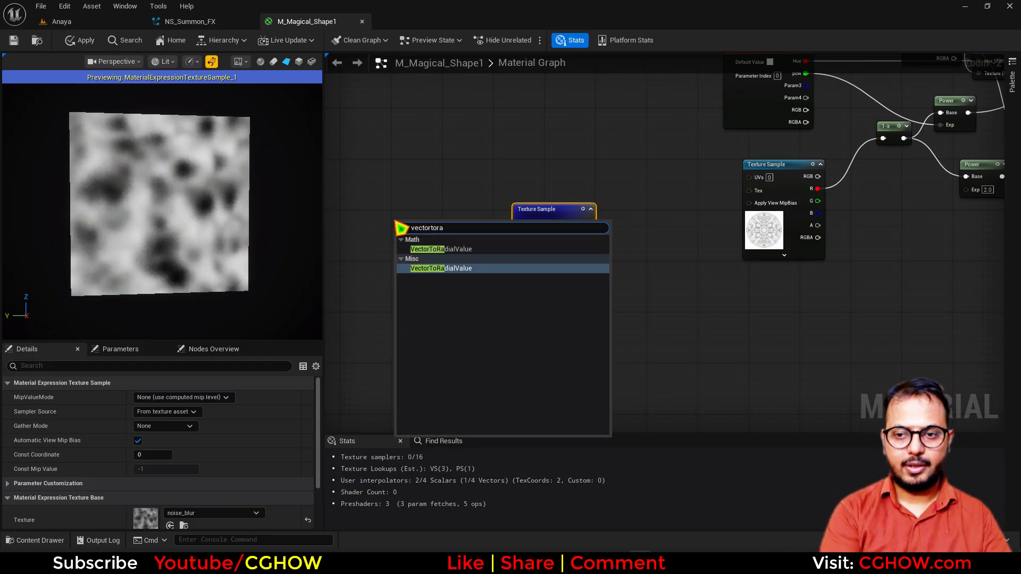
pyautogui.press('Return')
pyautogui.moveTo(394, 219); pyautogui.dragTo(220, 195)
pyautogui.moveTo(358, 208); pyautogui.dragTo(608, 234)
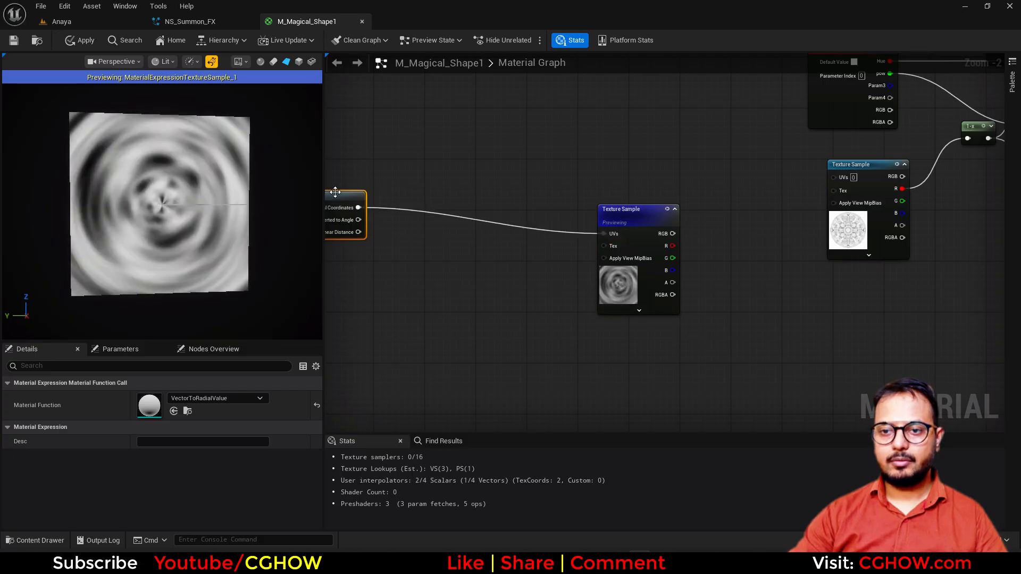
# - Set the noise_blur Texture Sample's MipValueMode to MipLevel (absolute, 0 is full resolution) to remove the radial seam
pyautogui.scroll(3, 257, 233)
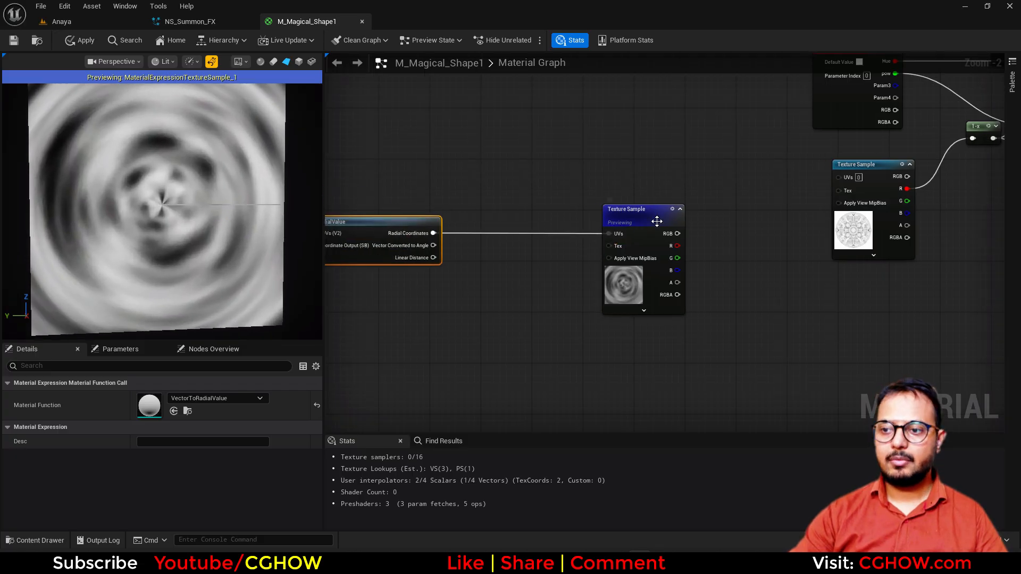
pyautogui.click(657, 221)
pyautogui.click(177, 398)
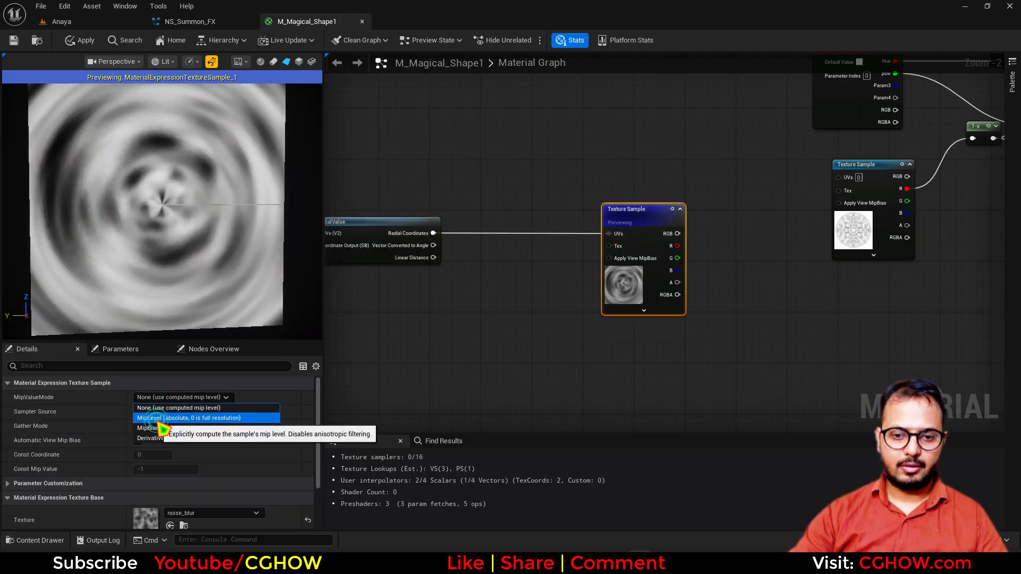
pyautogui.click(158, 419)
pyautogui.moveTo(480, 246); pyautogui.dragTo(480, 258, button='right')
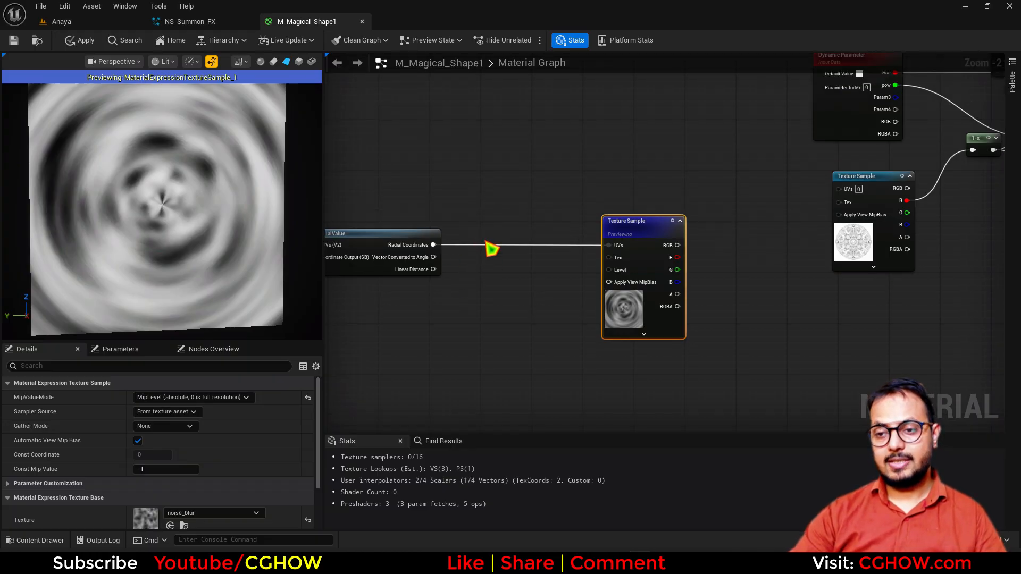
# - Insert a Multiply between the Radial Coordinates and the noise UVs, and feed its B input from a new AppendVector node
pyautogui.click(491, 249)
pyautogui.moveTo(433, 245); pyautogui.dragTo(627, 250)
pyautogui.rightClick(442, 316)
pyautogui.write('app')
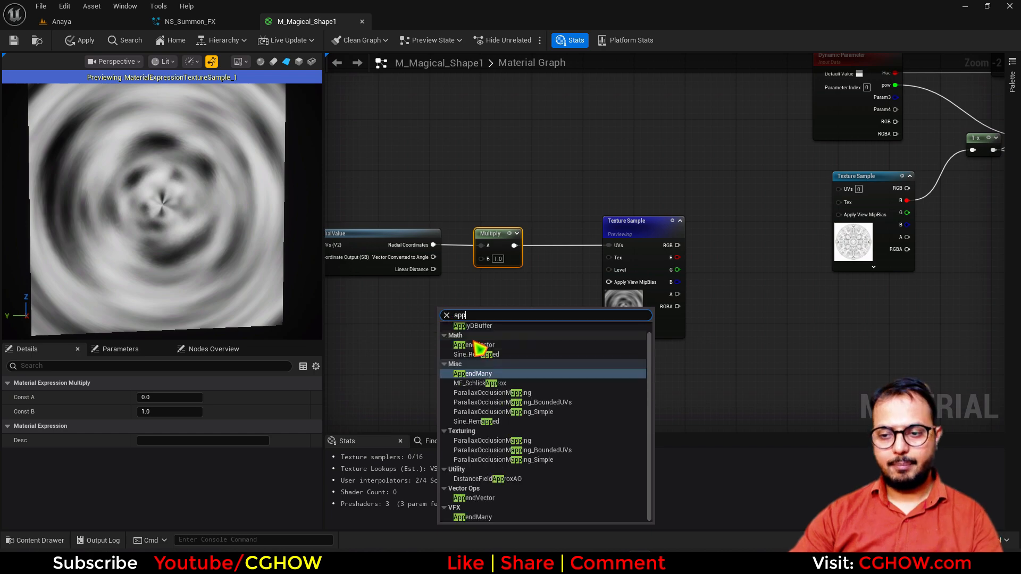
pyautogui.click(481, 345)
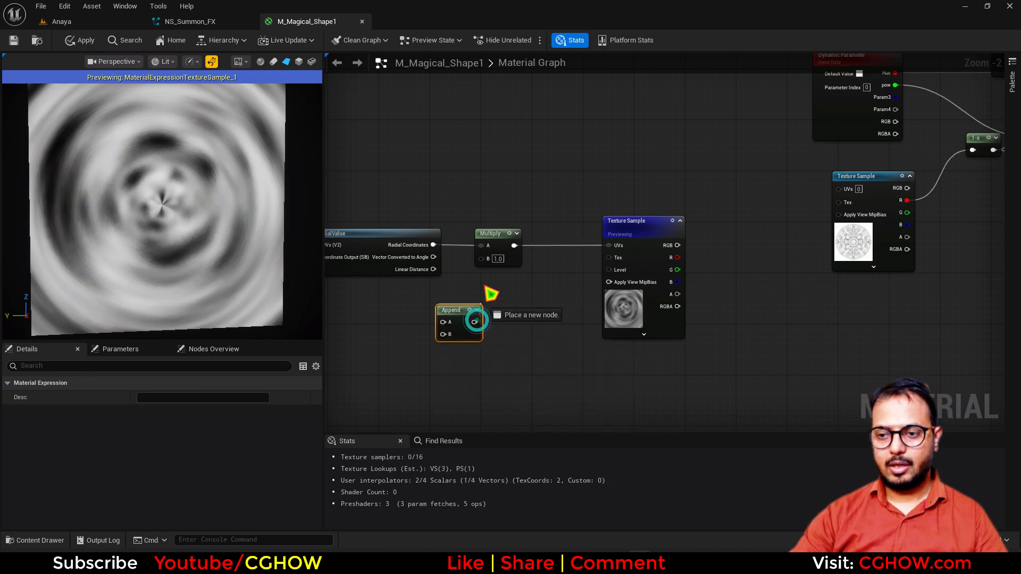
pyautogui.moveTo(485, 286); pyautogui.dragTo(490, 258)
# - Connect the Dynamic Parameter's third and fourth outputs to Append's A and B, and rename those parameters xT and yT
pyautogui.moveTo(759, 171); pyautogui.dragTo(758, 212, button='right')
pyautogui.moveTo(852, 160); pyautogui.dragTo(442, 363)
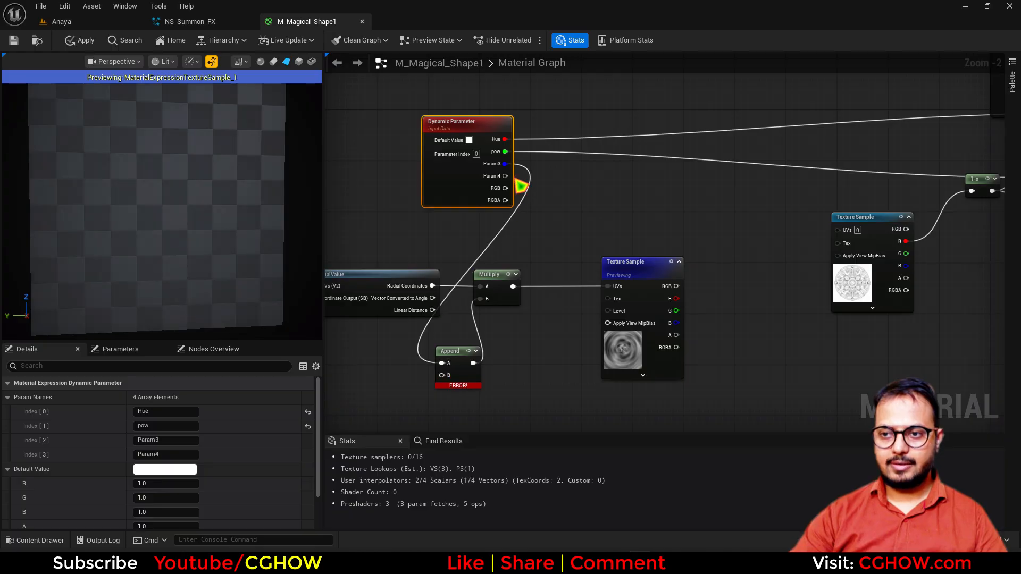
pyautogui.moveTo(505, 175); pyautogui.dragTo(441, 374)
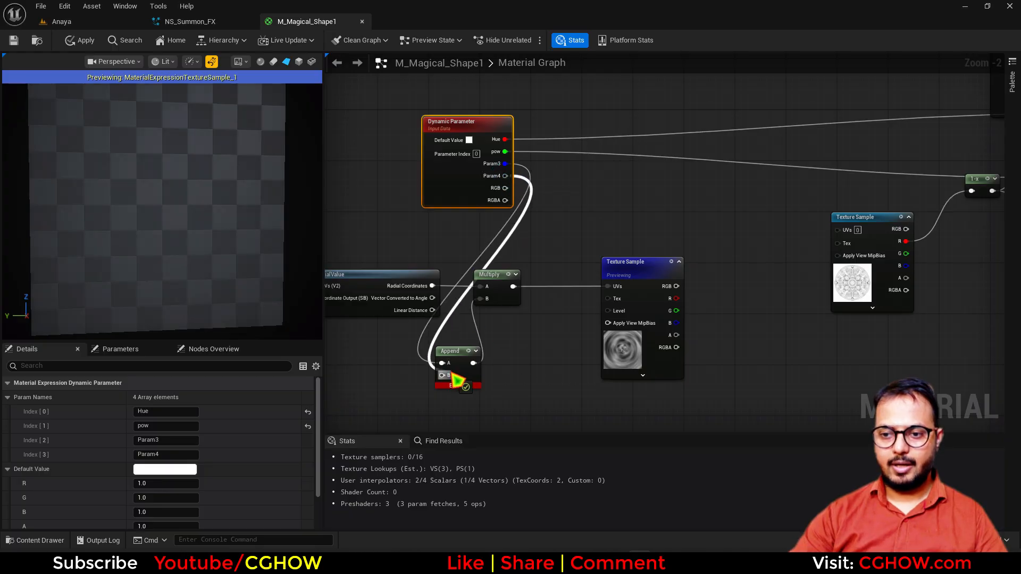
pyautogui.click(169, 440)
pyautogui.write('x')
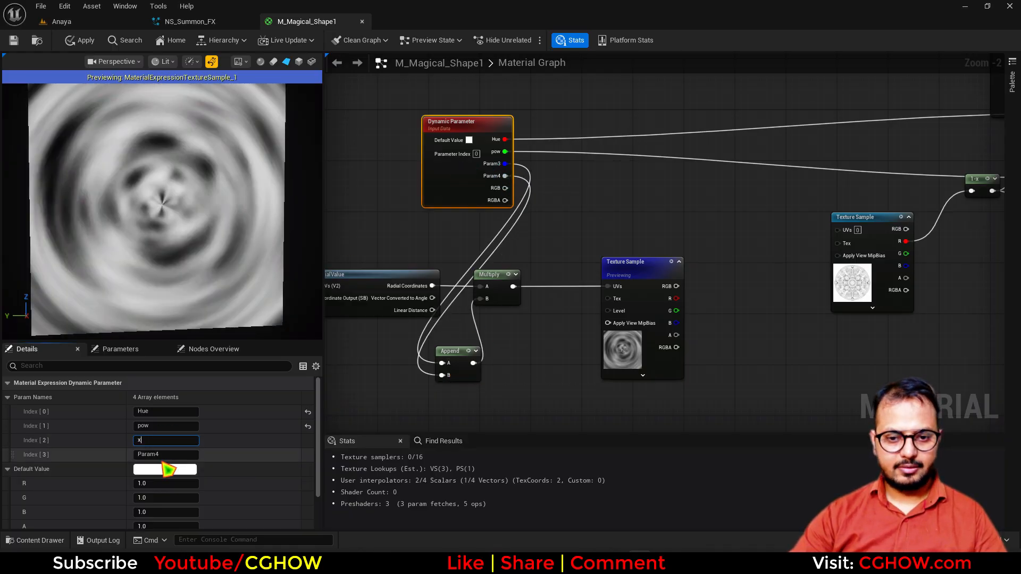
pyautogui.write('yT')
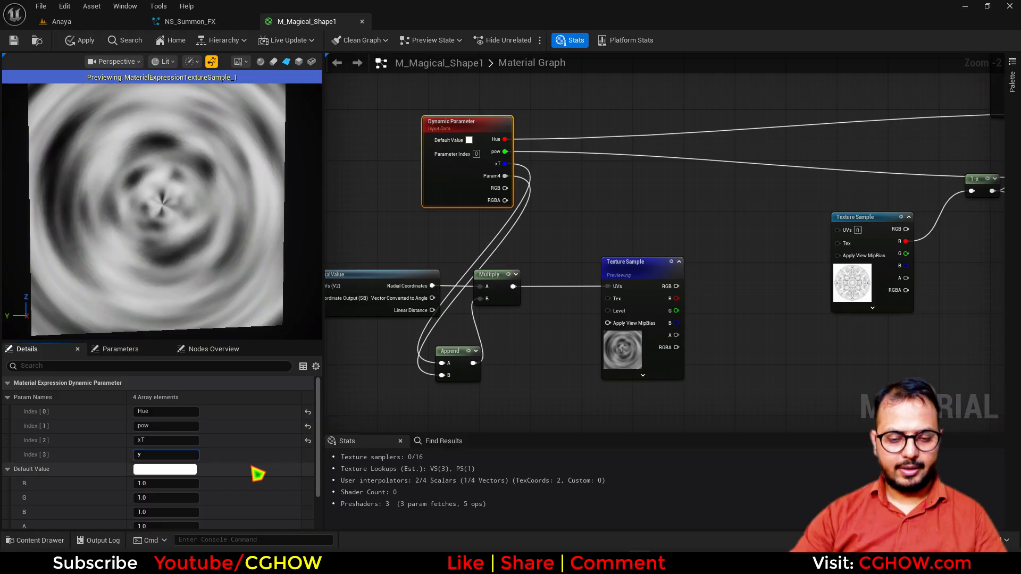
# - Move the noise and magic circle Texture Samples closer to their source nodes to free space in the graph
pyautogui.click(535, 392)
pyautogui.scroll(-1, 671, 347)
pyautogui.moveTo(649, 350); pyautogui.dragTo(532, 366, button='right')
pyautogui.moveTo(531, 366); pyautogui.dragTo(472, 372)
pyautogui.moveTo(525, 347); pyautogui.dragTo(478, 338, button='right')
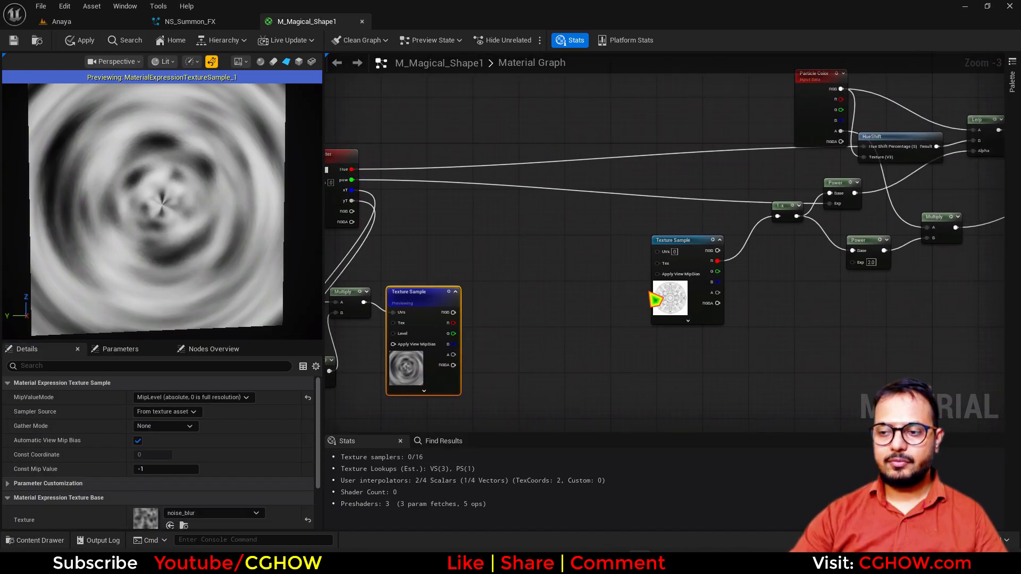
pyautogui.moveTo(679, 300); pyautogui.dragTo(655, 303)
pyautogui.moveTo(587, 282); pyautogui.dragTo(592, 303, button='right')
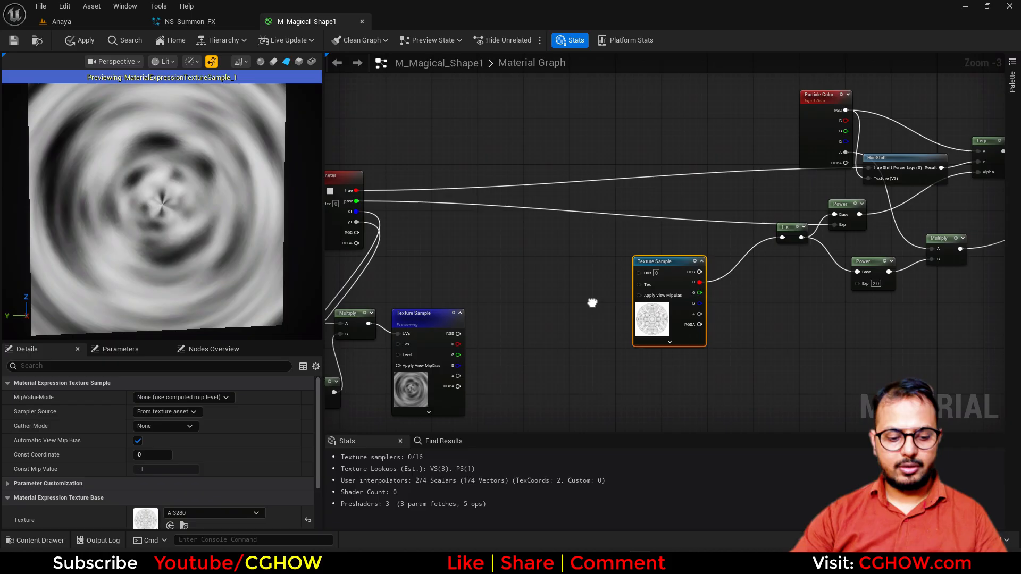
# - Add a TexCoord and an Add node, wiring TexCoord into Add's A and Add into the magic circle Texture Sample's UVs
pyautogui.press('u')
pyautogui.click(458, 256)
pyautogui.scroll(2, 534, 277)
pyautogui.press('a')
pyautogui.click(529, 259)
pyautogui.moveTo(514, 265); pyautogui.dragTo(547, 289)
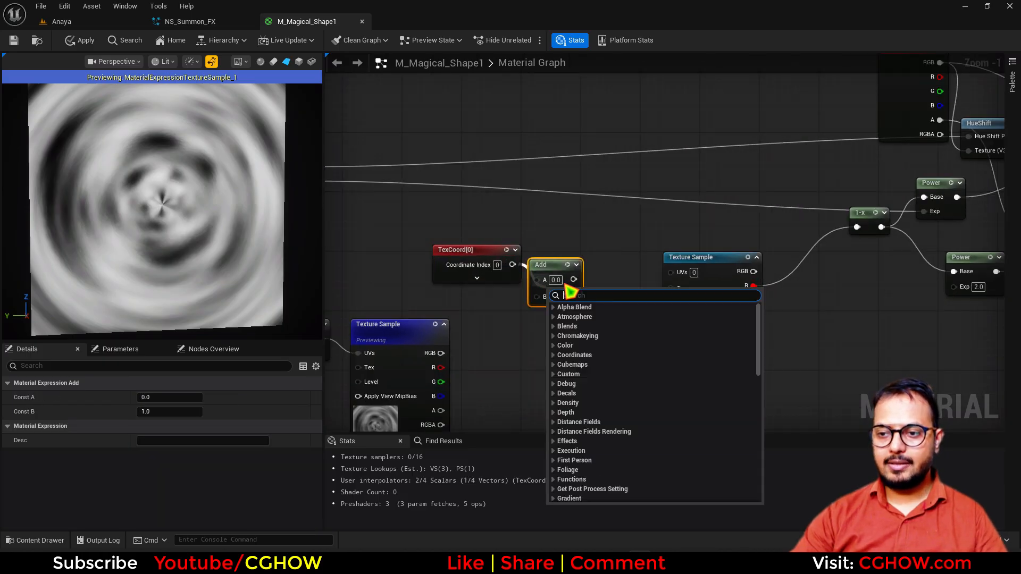
pyautogui.click(506, 266)
pyautogui.moveTo(574, 279); pyautogui.dragTo(671, 272)
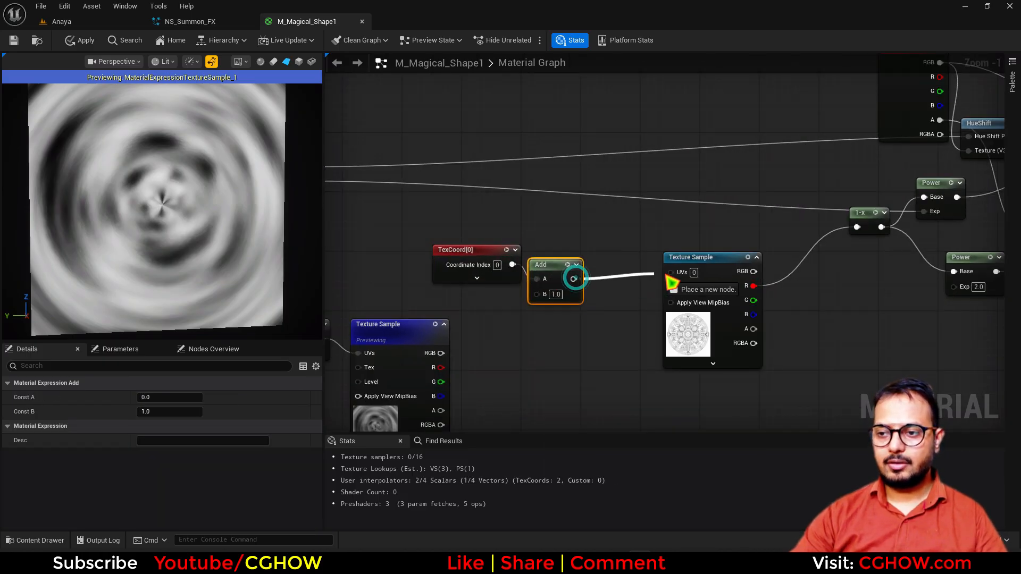
# - Create a Multiply with the noise Texture Sample's red channel in A, and connect its output to the Add node's B
pyautogui.moveTo(512, 365); pyautogui.dragTo(514, 324, button='right')
pyautogui.moveTo(437, 327); pyautogui.dragTo(523, 365)
pyautogui.click(481, 308)
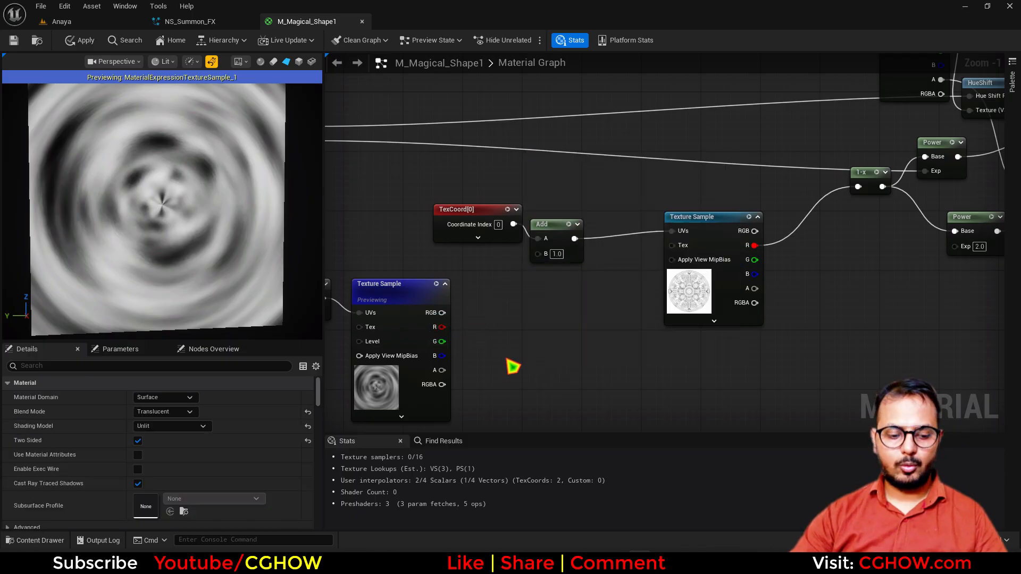
pyautogui.moveTo(506, 357); pyautogui.dragTo(513, 323, button='right')
pyautogui.click(514, 299)
pyautogui.moveTo(449, 293); pyautogui.dragTo(546, 220)
pyautogui.scroll(-1, 665, 353)
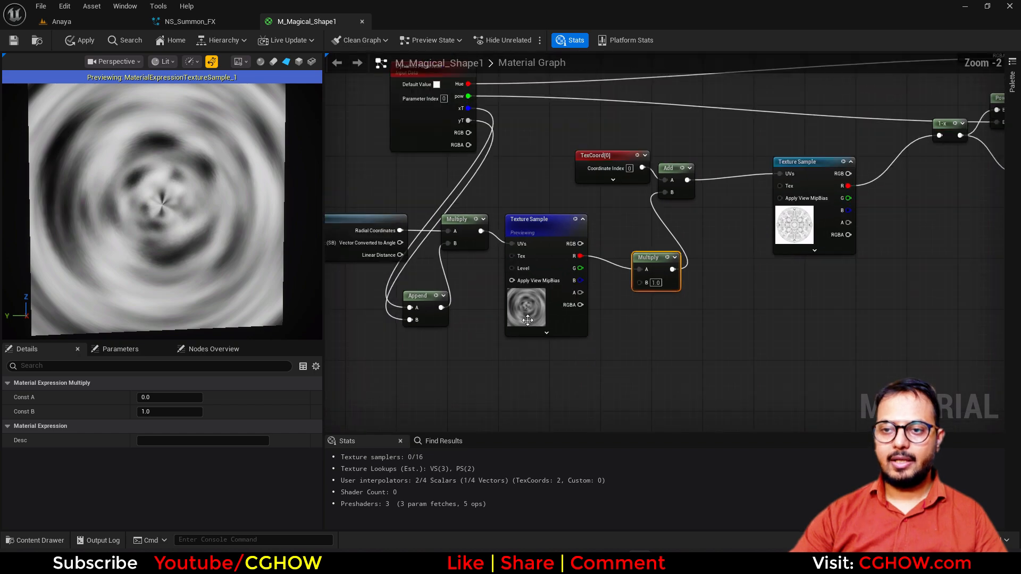
# - Duplicate the Dynamic Parameter node below the noise nodes and set the copy's Parameter Index to 1
pyautogui.scroll(-2, 460, 183)
pyautogui.click(428, 149)
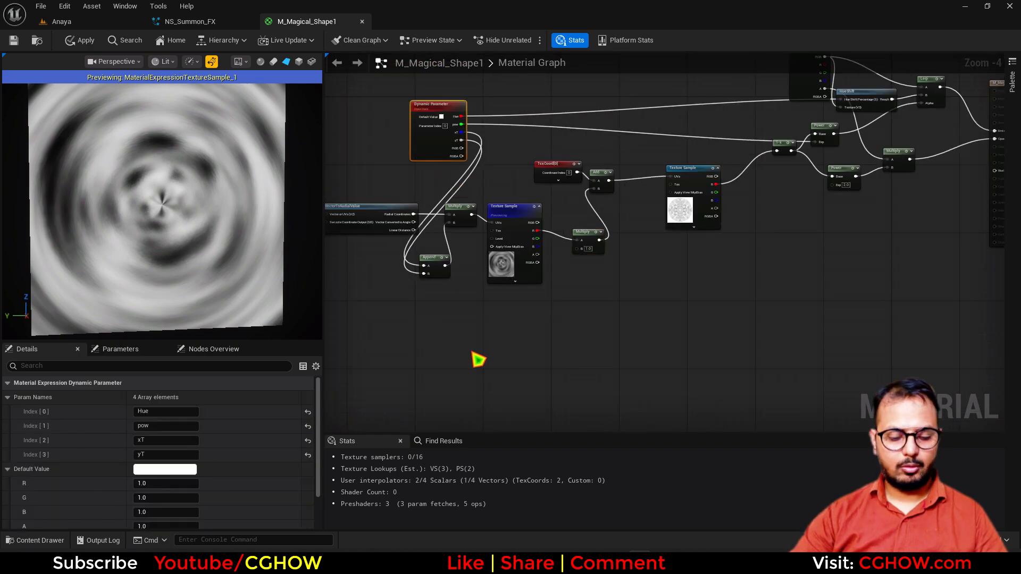
pyautogui.hotkey('ctrl', 'v')
pyautogui.scroll(-2, 224, 482)
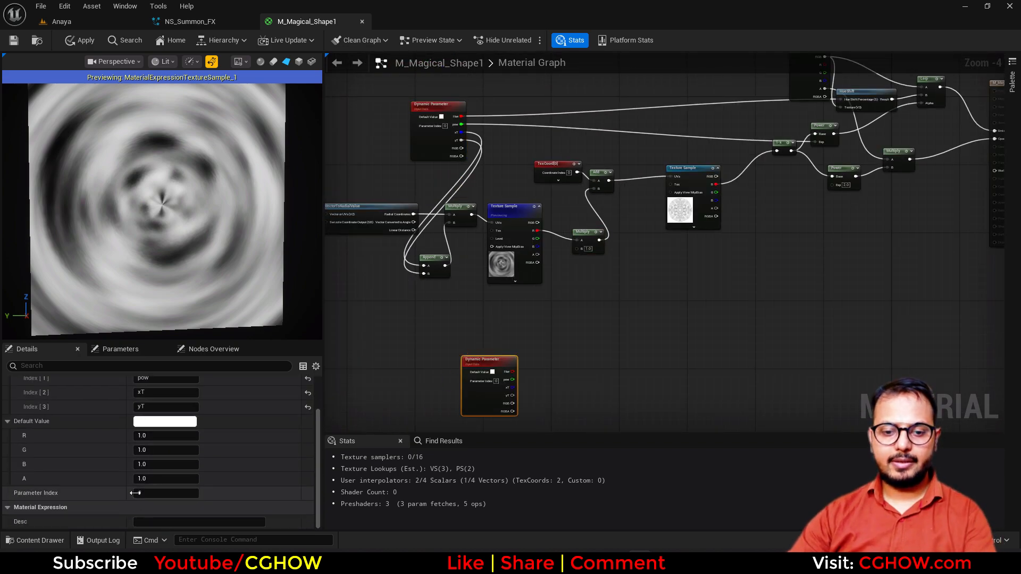
pyautogui.click(136, 492)
pyautogui.write('1')
pyautogui.press('Return')
# - Reset the second, third and fourth parameter names of the copied Dynamic Parameter to default, and rename its first parameter Distort
pyautogui.scroll(2, 298, 462)
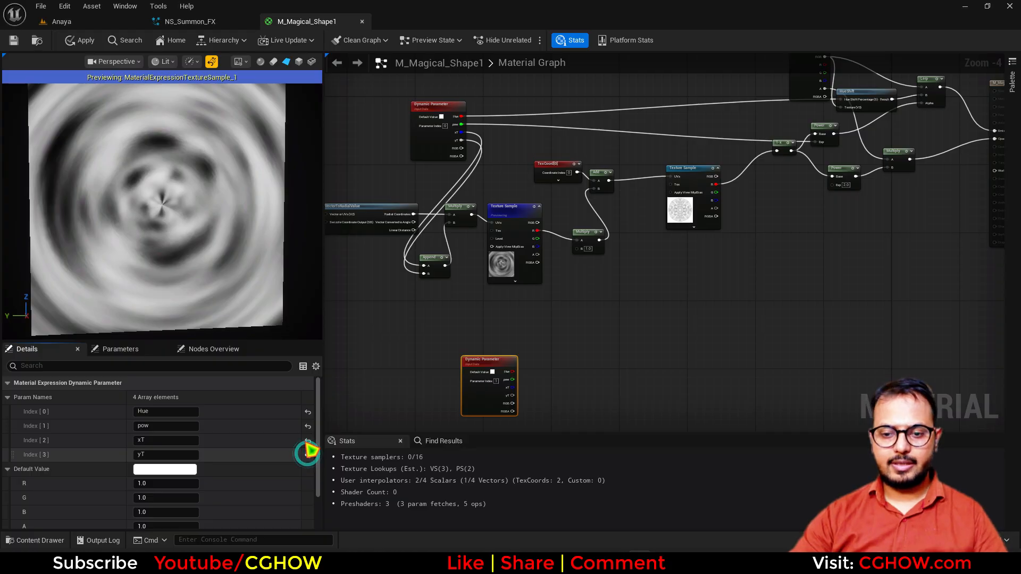
pyautogui.click(308, 455)
pyautogui.click(308, 440)
pyautogui.click(308, 426)
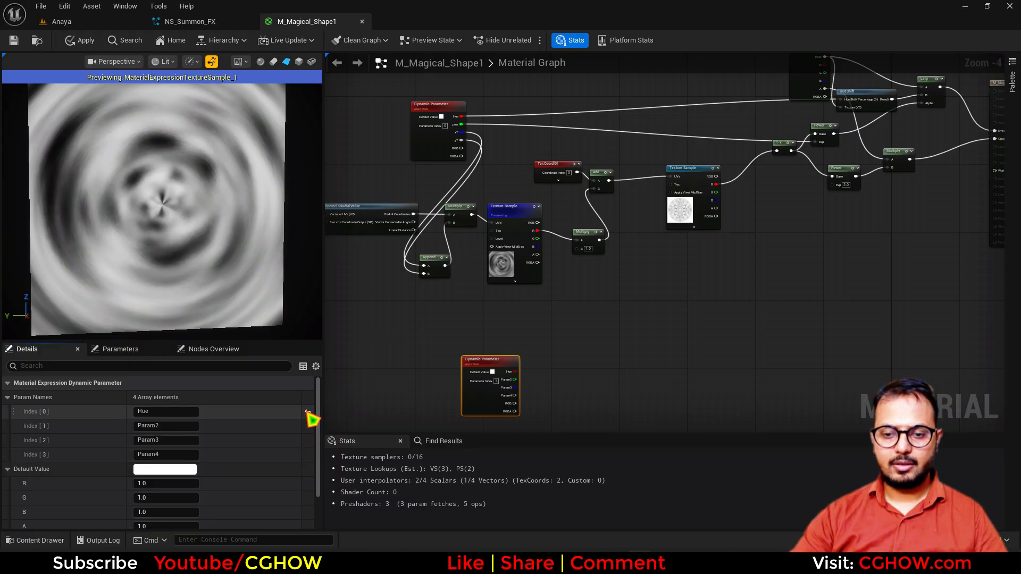
pyautogui.click(162, 412)
pyautogui.write('Disto')
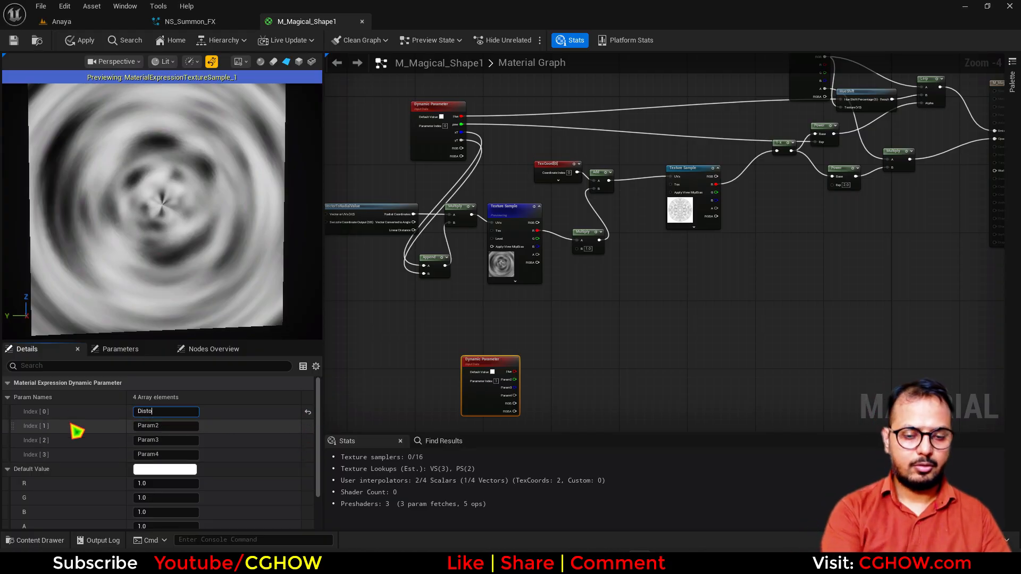
pyautogui.write('rt')
pyautogui.press('Return')
# - Connect the Distort output to the B input of the Multiply that follows the noise texture
pyautogui.scroll(1, 671, 367)
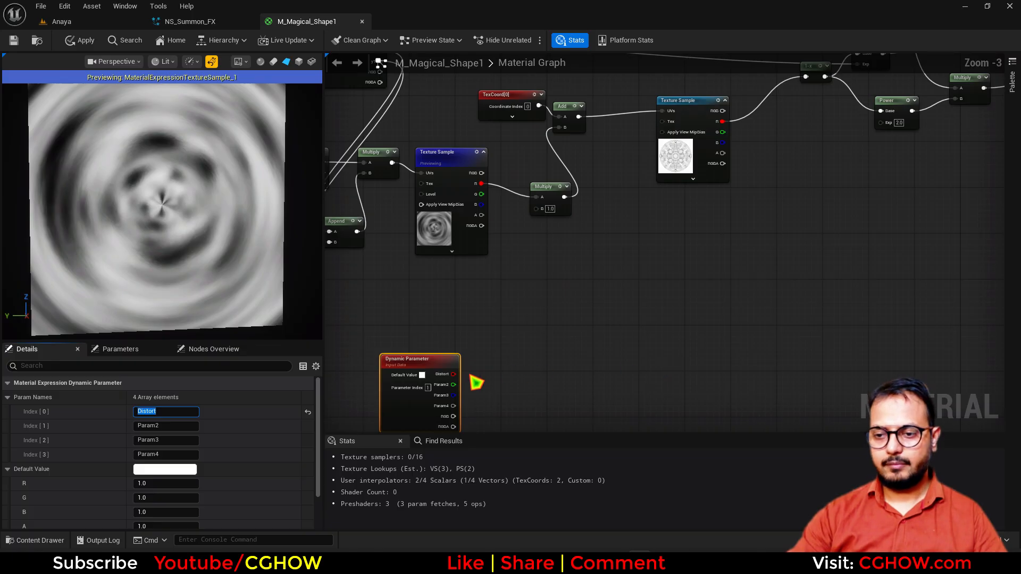
pyautogui.moveTo(453, 374); pyautogui.dragTo(542, 210)
pyautogui.scroll(-3, 654, 316)
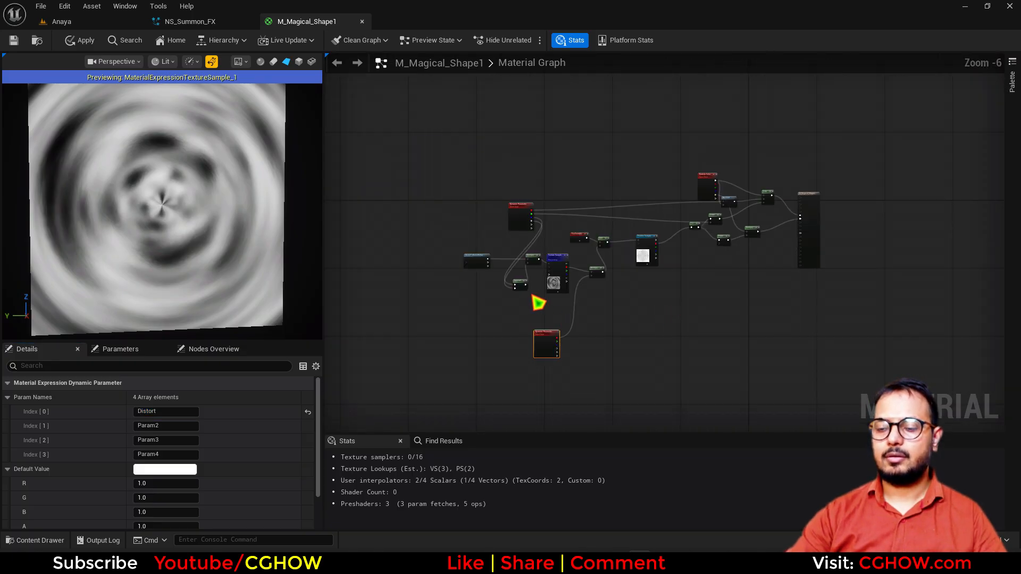
# - Shift the radial coordinate, Multiply and Append nodes to make room, and insert a Panner before the noise Texture Sample's UVs
pyautogui.scroll(2, 534, 298)
pyautogui.moveTo(392, 211); pyautogui.dragTo(540, 236)
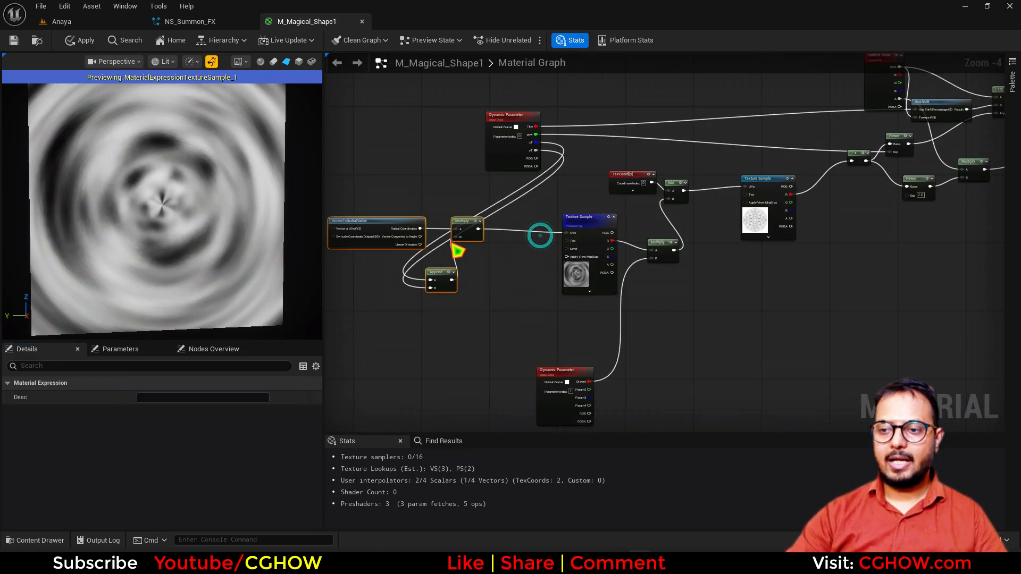
pyautogui.moveTo(462, 237); pyautogui.dragTo(487, 228)
pyautogui.scroll(2, 482, 245)
pyautogui.click(485, 219)
pyautogui.press('p')
pyautogui.click(484, 217)
pyautogui.moveTo(556, 227); pyautogui.dragTo(609, 229)
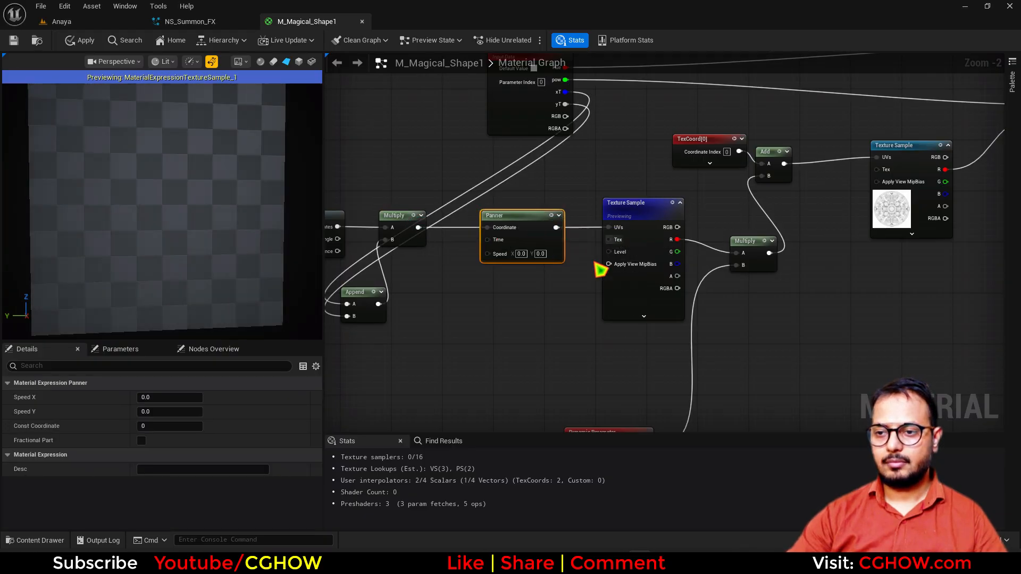
# - Duplicate the Append node, connect the copy to the Panner's Speed, and feed its A and B from Param2 and Param3
pyautogui.moveTo(541, 322); pyautogui.dragTo(522, 264, button='right')
pyautogui.rightClick(547, 299)
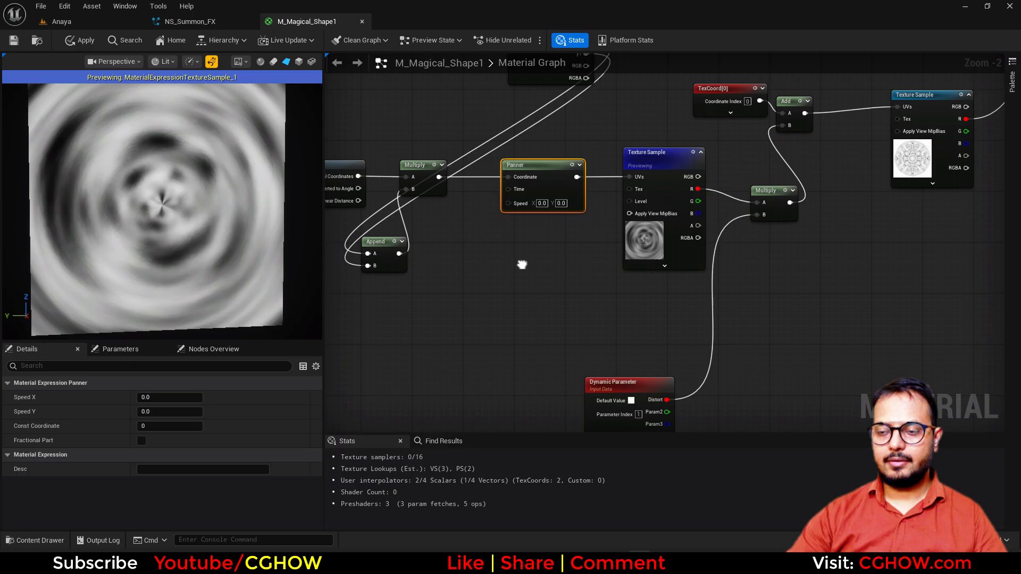
pyautogui.click(398, 254)
pyautogui.hotkey('ctrl', 'd')
pyautogui.moveTo(495, 247); pyautogui.dragTo(509, 195)
pyautogui.moveTo(499, 284); pyautogui.dragTo(487, 219, button='right')
pyautogui.moveTo(452, 182); pyautogui.dragTo(654, 339)
pyautogui.moveTo(654, 351); pyautogui.dragTo(451, 193)
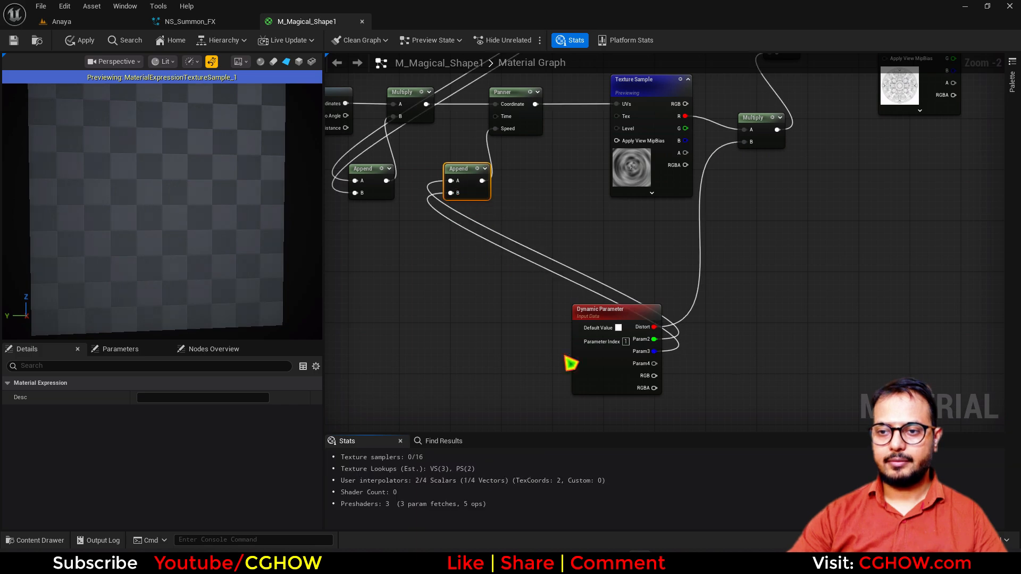
# - Rename the second and third parameters of the Distort Dynamic Parameter to xS and yS
pyautogui.click(624, 375)
pyautogui.click(170, 426)
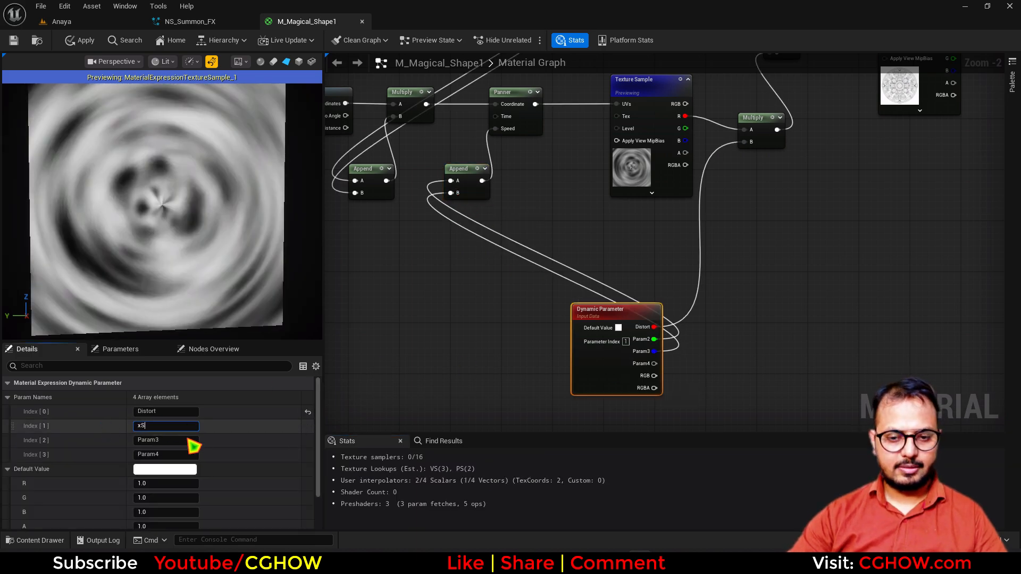
pyautogui.write('xS')
pyautogui.click(188, 442)
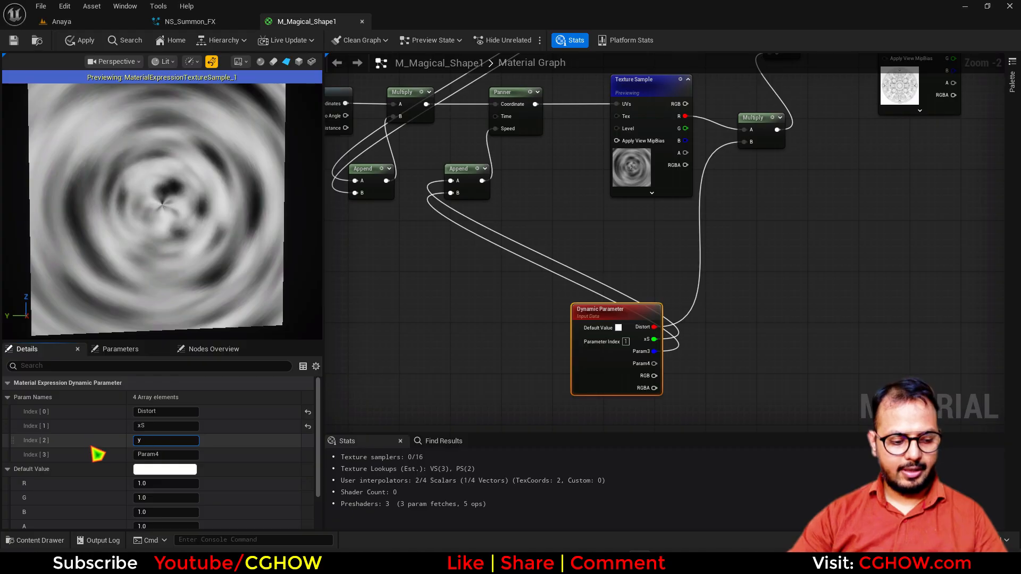
pyautogui.write('y')
pyautogui.press('Return')
pyautogui.click(733, 255)
# - Apply the changes to the M_Magical_Shape1 material
pyautogui.scroll(-4, 816, 308)
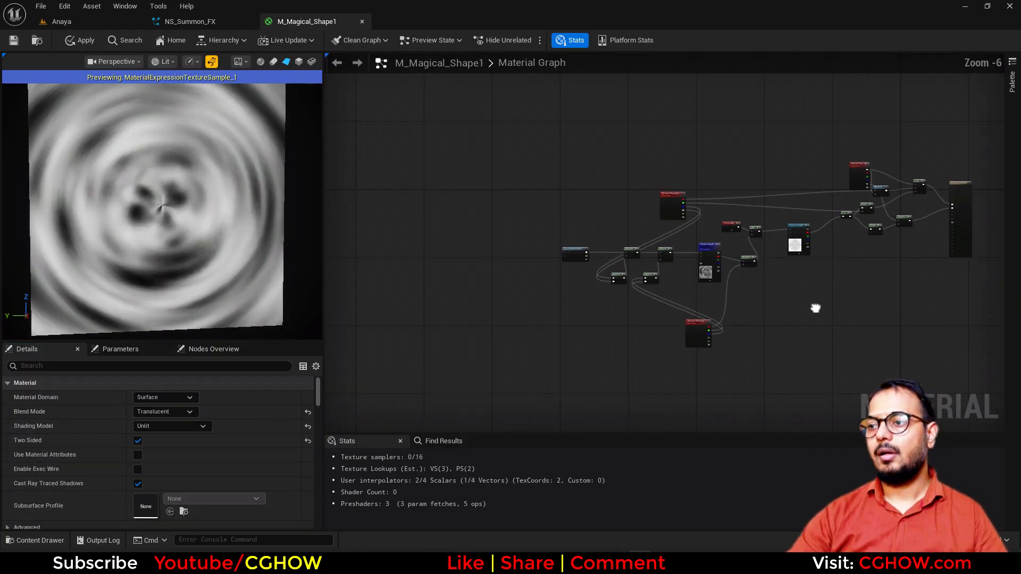
pyautogui.moveTo(815, 308); pyautogui.dragTo(642, 305, button='right')
pyautogui.click(81, 40)
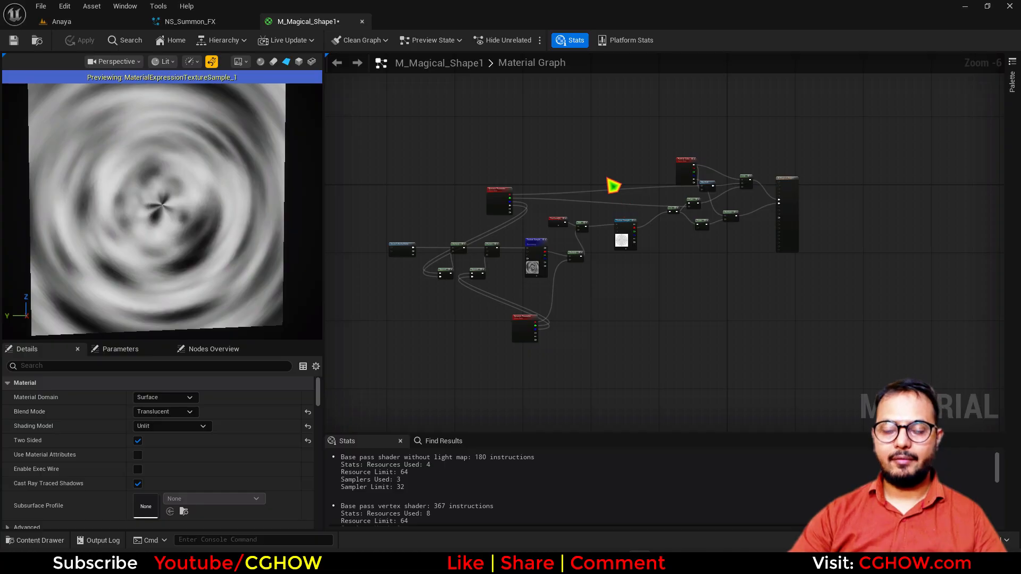
pyautogui.scroll(1, 526, 245)
# - In NS_Summon_FX, duplicate the Minimal emitter and assign M_Magical_Shape1 to the copy's Sprite Renderer
pyautogui.click(42, 42)
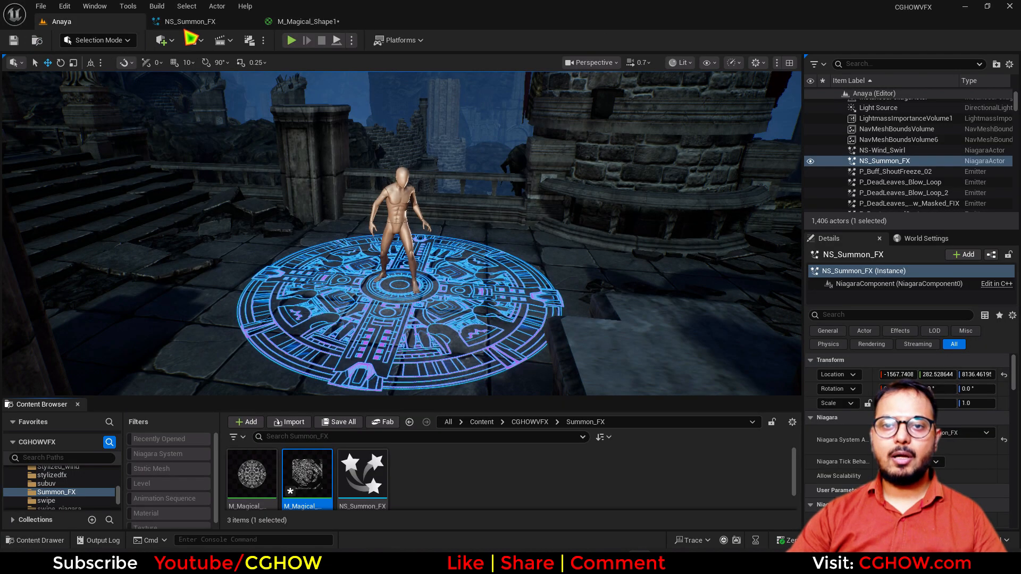
pyautogui.click(179, 22)
pyautogui.moveTo(246, 147); pyautogui.dragTo(131, 121, button='right')
pyautogui.click(130, 162)
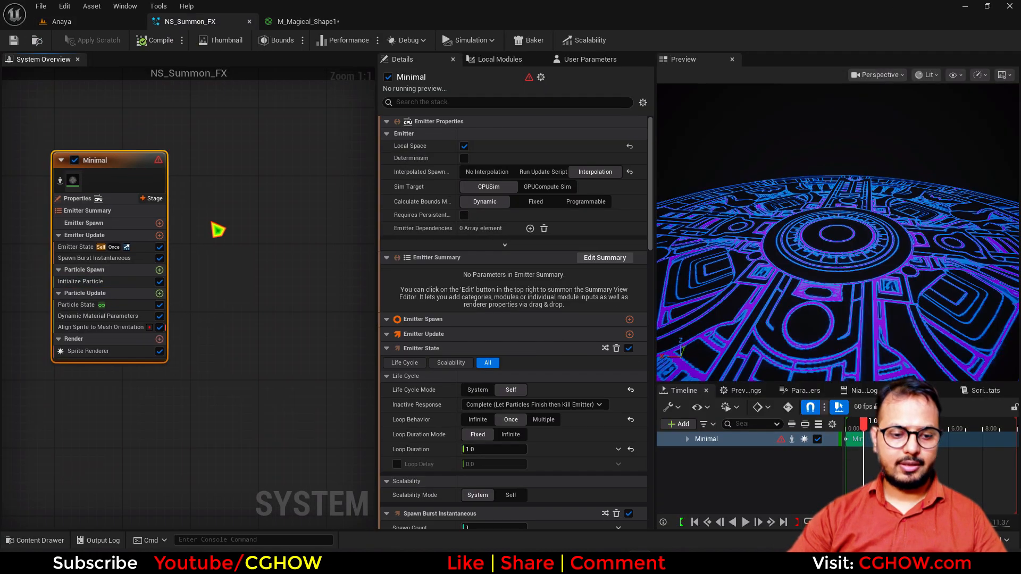
pyautogui.hotkey('ctrl', 'd')
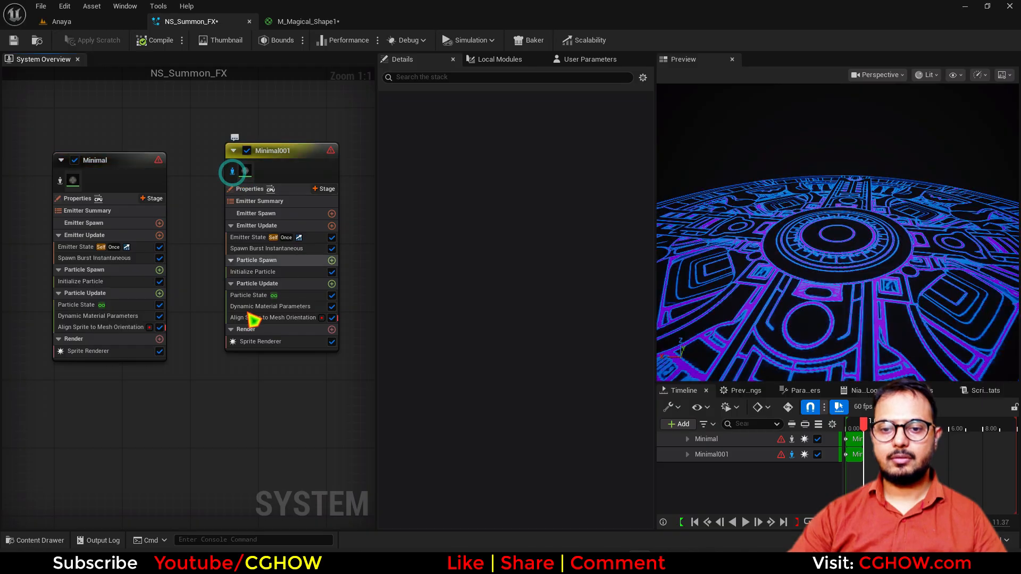
pyautogui.click(273, 344)
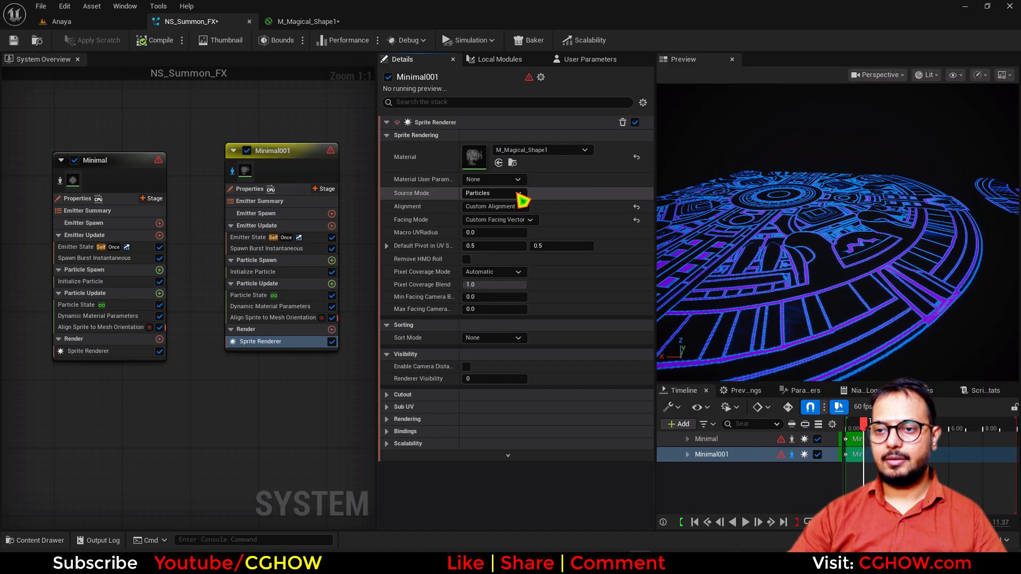
pyautogui.scroll(-5, 899, 275)
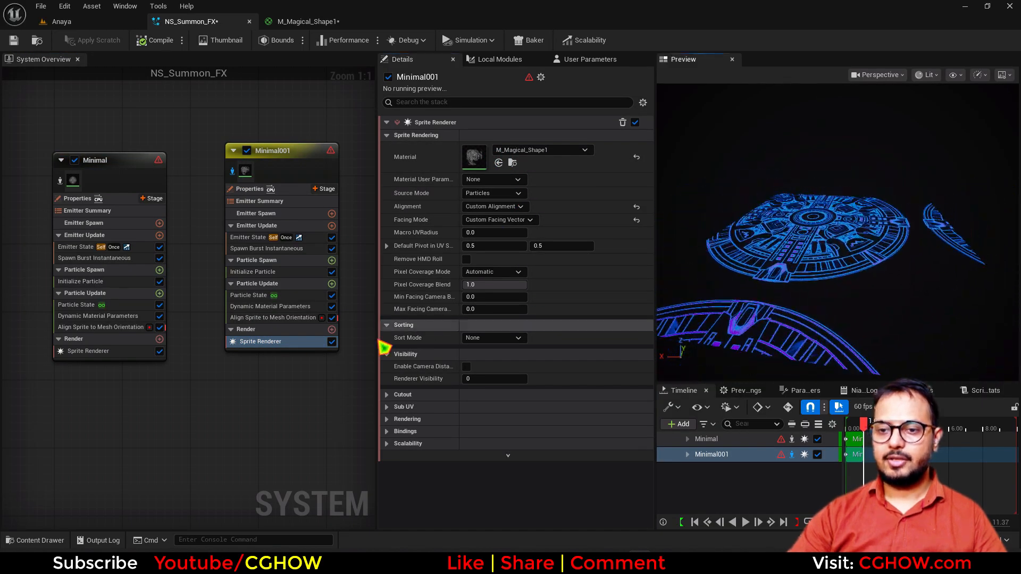
# - Set xT and yT to 1.0 in Minimal001's Dynamic Material Parameters
pyautogui.click(270, 307)
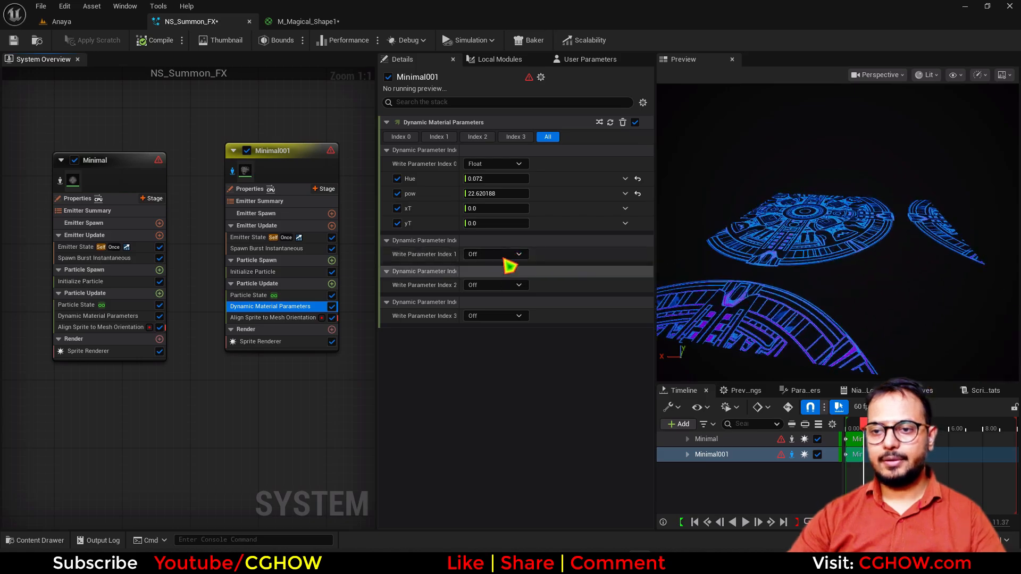
pyautogui.click(484, 210)
pyautogui.write('1')
pyautogui.click(488, 225)
pyautogui.write('1')
pyautogui.press('Return')
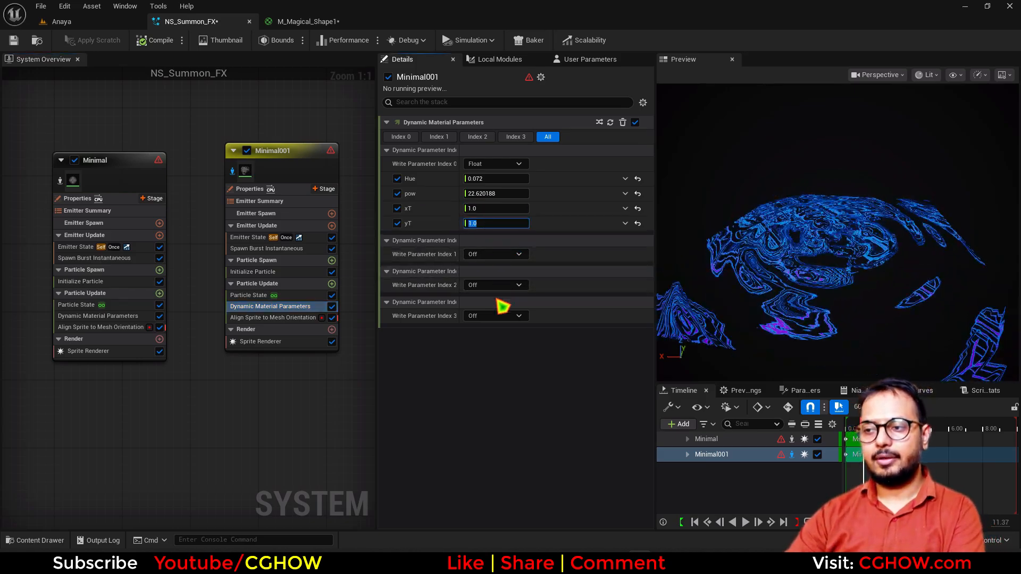
# - Set Write Parameter Index 1 to Float in Minimal001's Dynamic Material Parameters and set Distort to 0.104
pyautogui.click(495, 255)
pyautogui.click(502, 280)
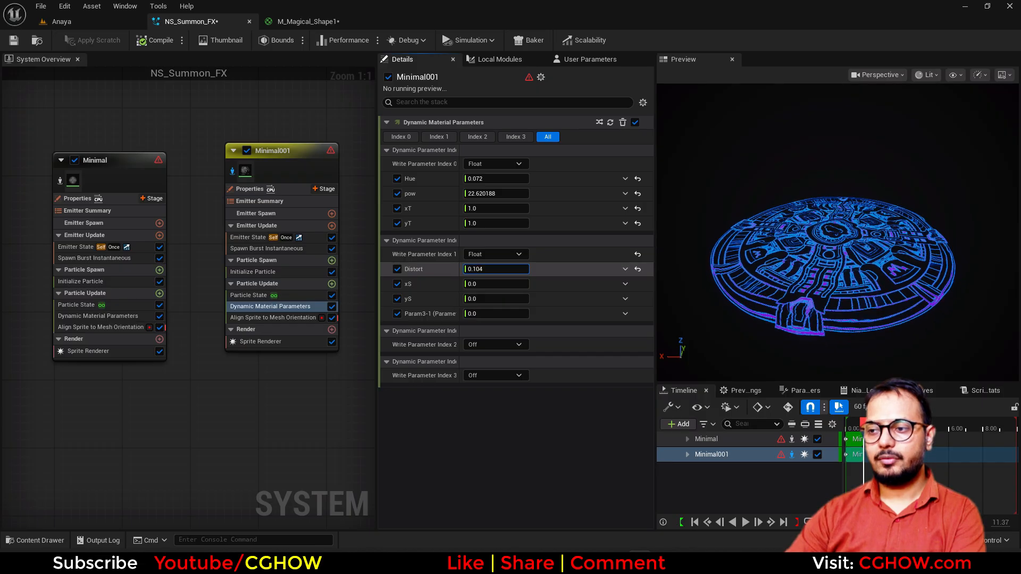
pyautogui.moveTo(797, 255); pyautogui.dragTo(797, 287)
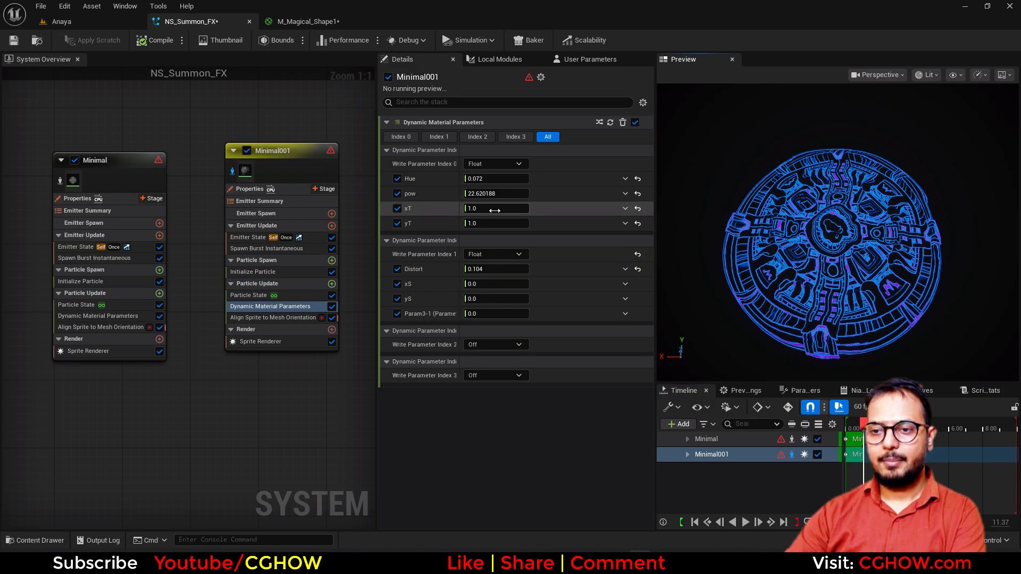
# - Adjust Minimal001's noise tiling to an xT of about 13.97 and a yT of 0.0
pyautogui.moveTo(496, 208); pyautogui.dragTo(518, 209)
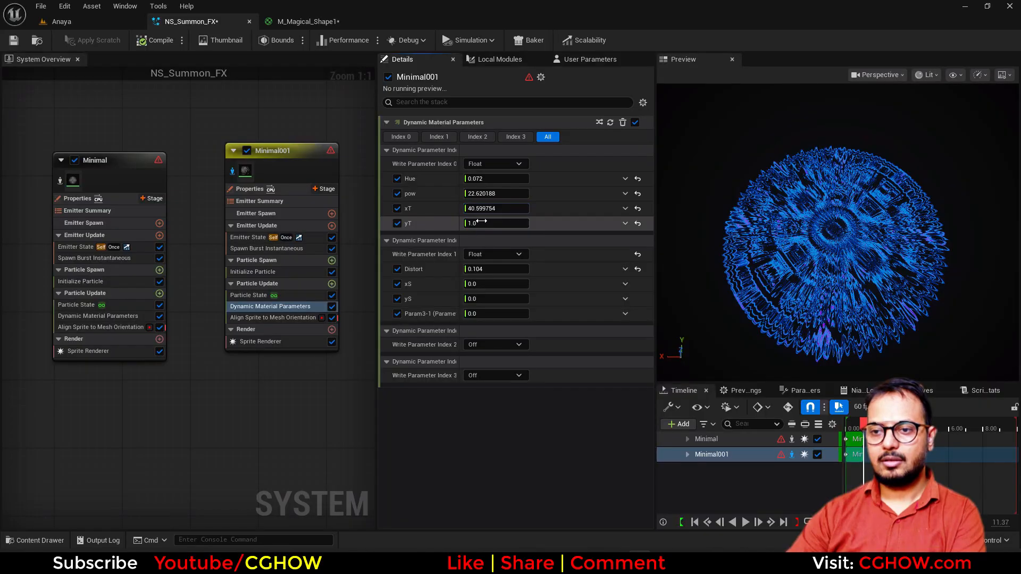
pyautogui.click(499, 220)
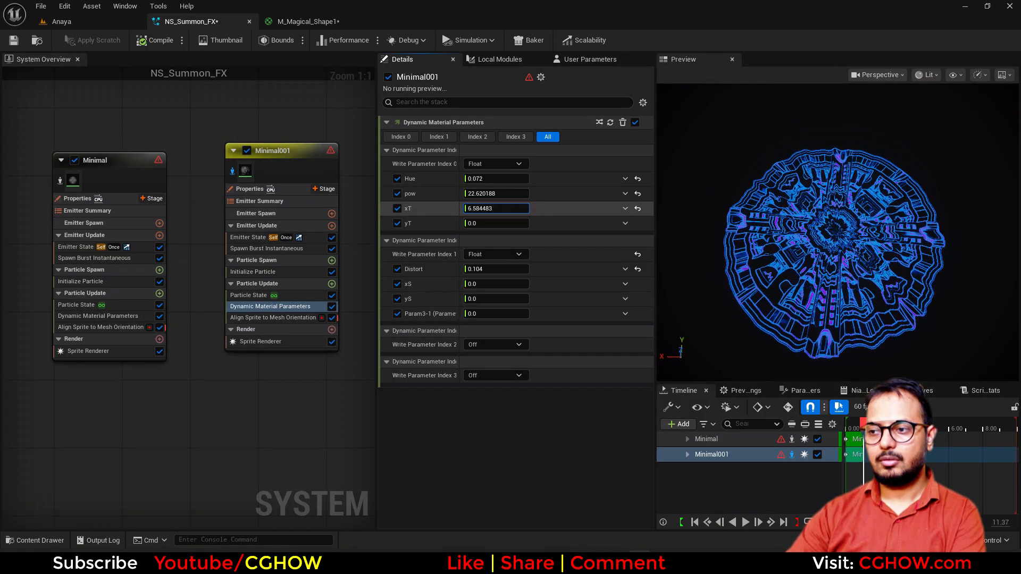
pyautogui.moveTo(496, 209); pyautogui.dragTo(499, 208)
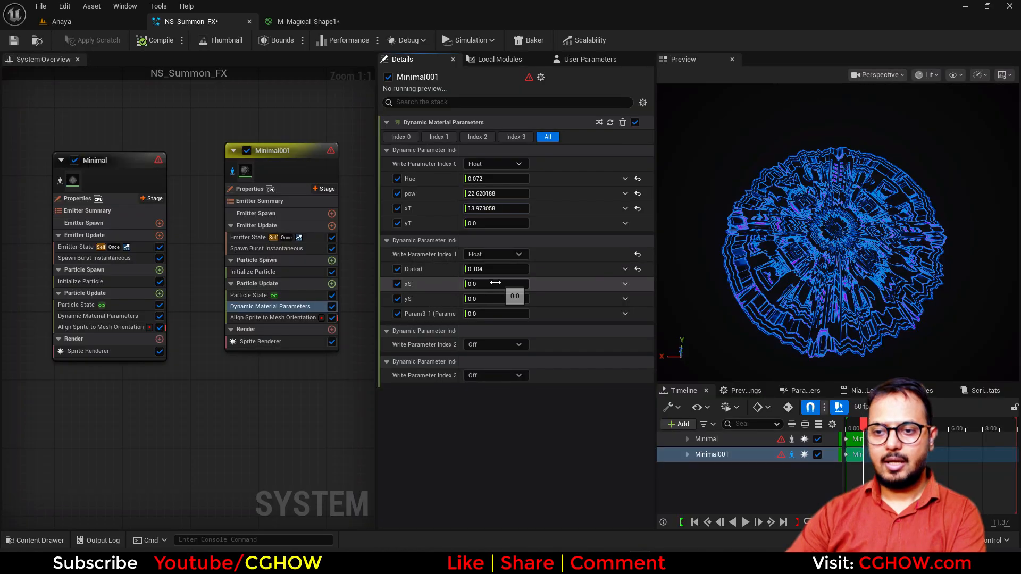
# - Set the noise panning speeds of Minimal001 to xS 0.2 and yS 0.1
pyautogui.click(492, 284)
pyautogui.write('1')
pyautogui.press('Return')
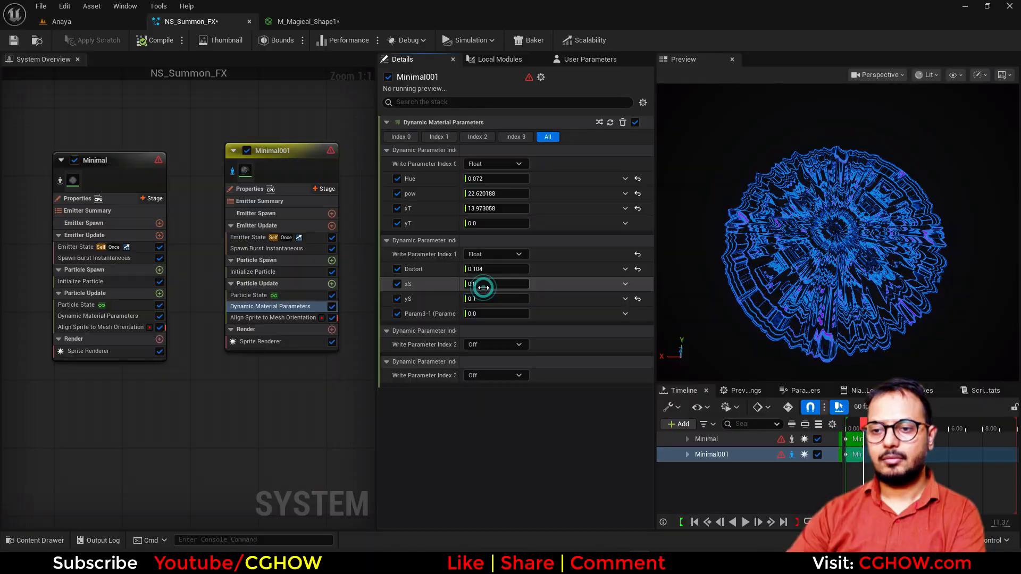
pyautogui.click(483, 287)
pyautogui.write('.2')
pyautogui.press('Return')
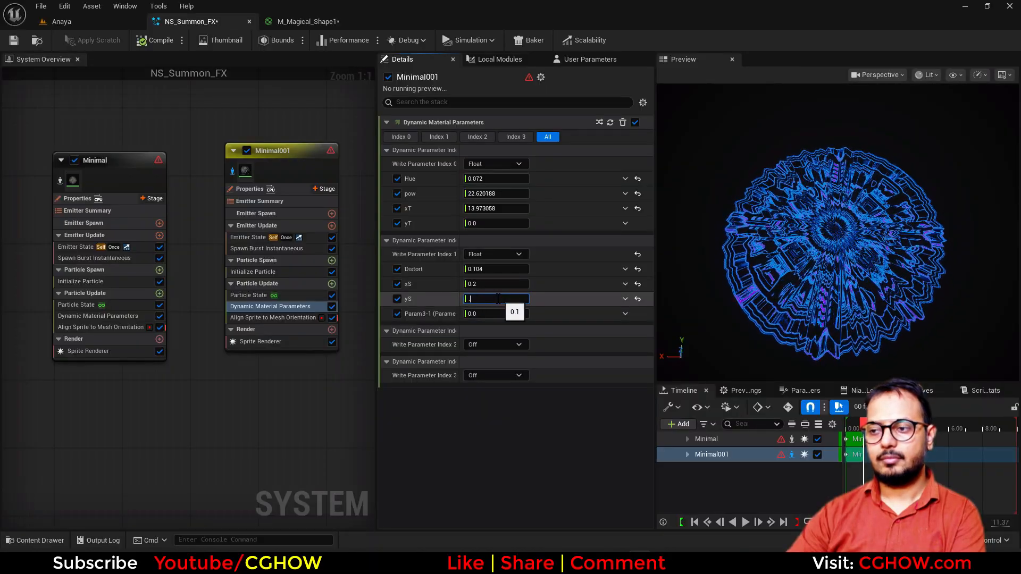
# - Lower the alpha of the particle Color in Minimal001's Initialize Particle to about 0.19
pyautogui.moveTo(765, 277); pyautogui.dragTo(766, 249, button='right')
pyautogui.click(253, 272)
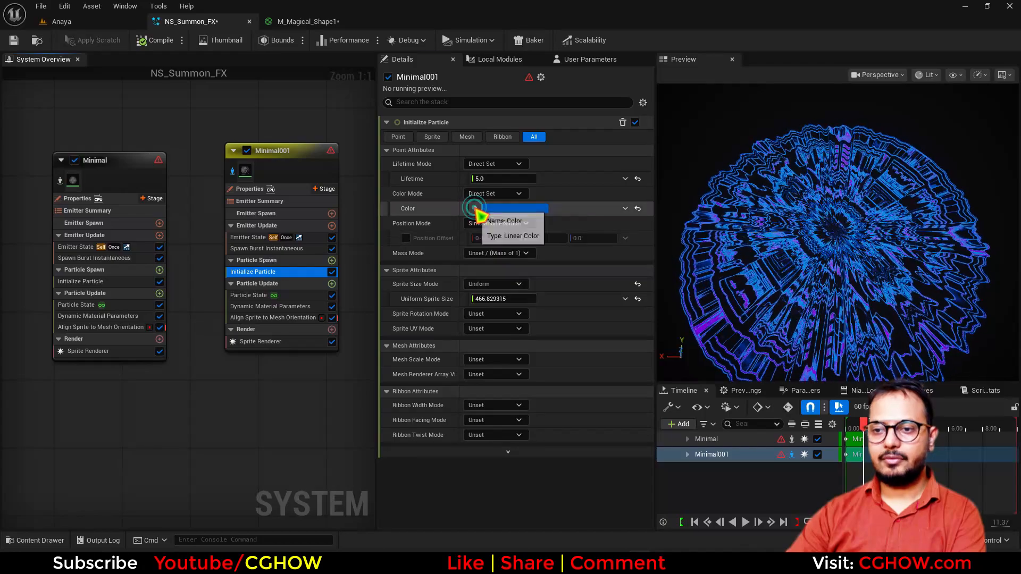
pyautogui.click(475, 208)
pyautogui.moveTo(520, 258); pyautogui.dragTo(478, 258)
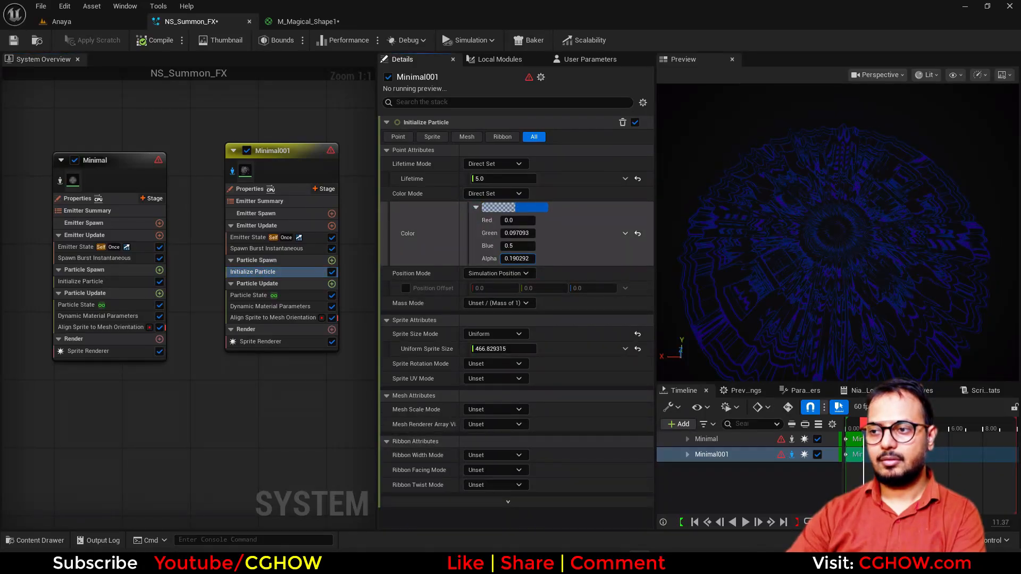
# - Brighten Minimal001's particle Color to a blue of R 0.0, G 0.194, B 1.0 and check the circle in the Anaya level
pyautogui.click(528, 209)
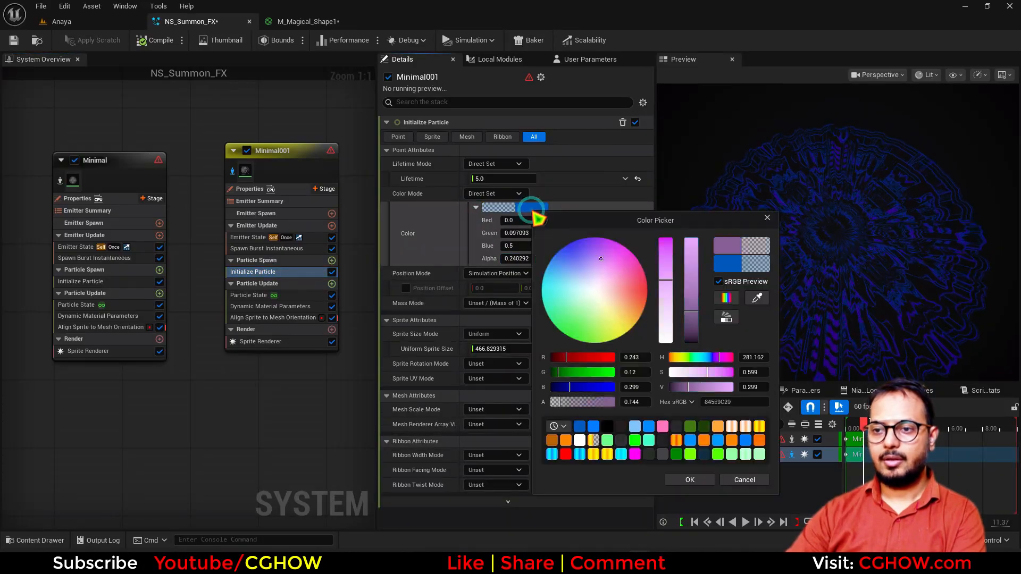
pyautogui.moveTo(694, 281); pyautogui.dragTo(690, 253)
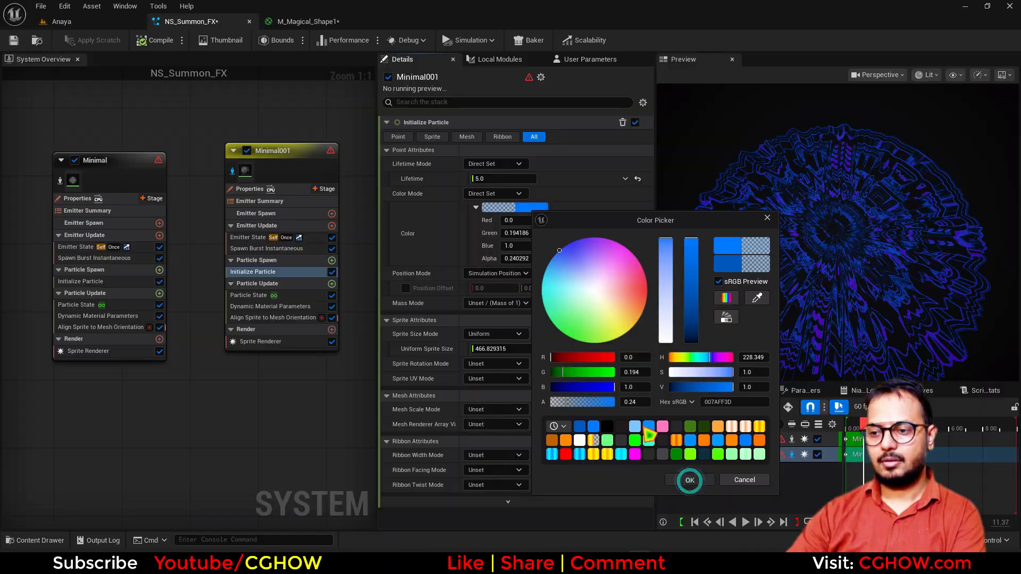
pyautogui.click(690, 480)
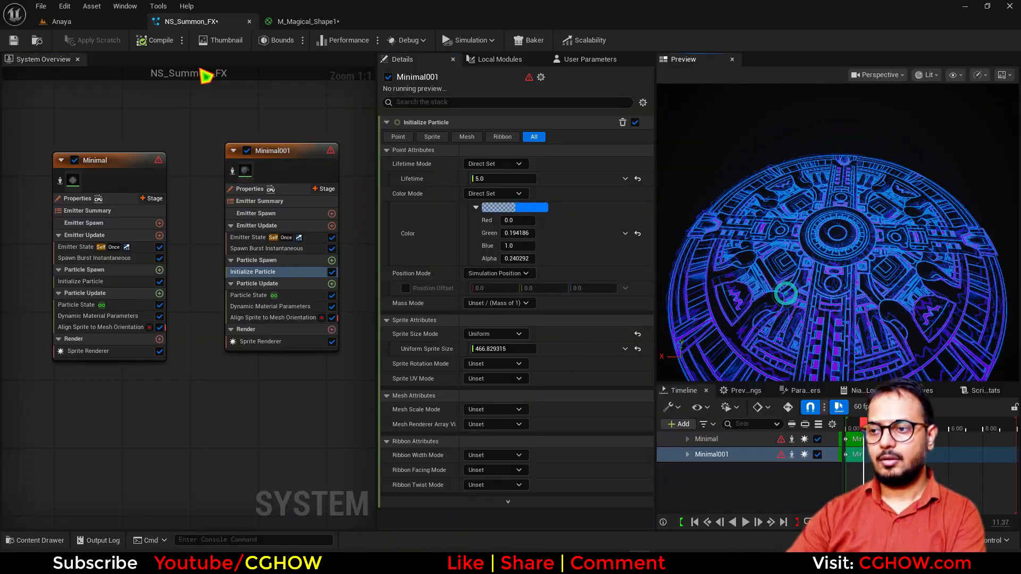
pyautogui.click(133, 22)
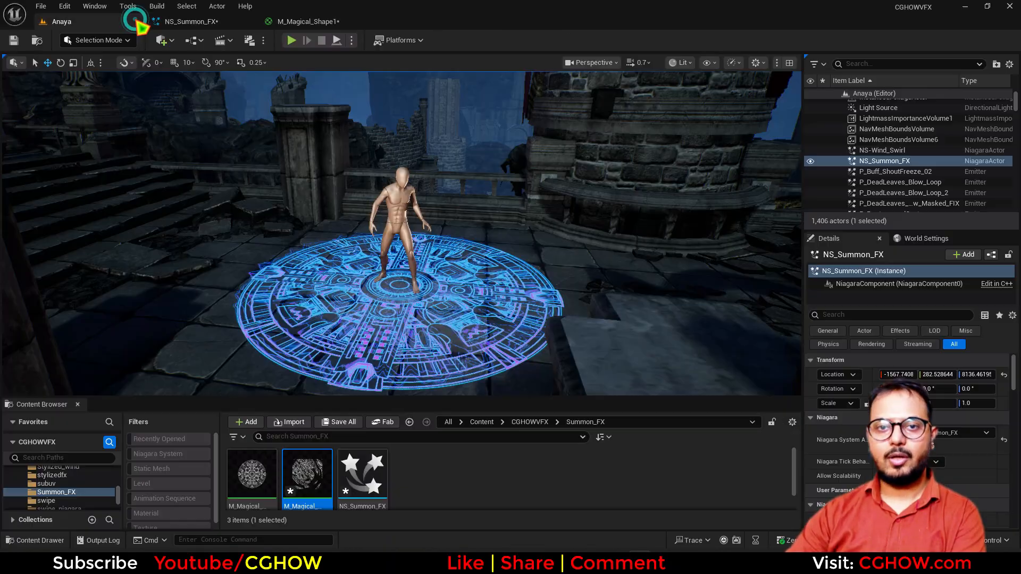
# - In M_Magical_Shape1, connect the fourth output of the index 1 Dynamic Parameter to the Exp input of the Power node feeding the opacity Multiply
pyautogui.click(310, 23)
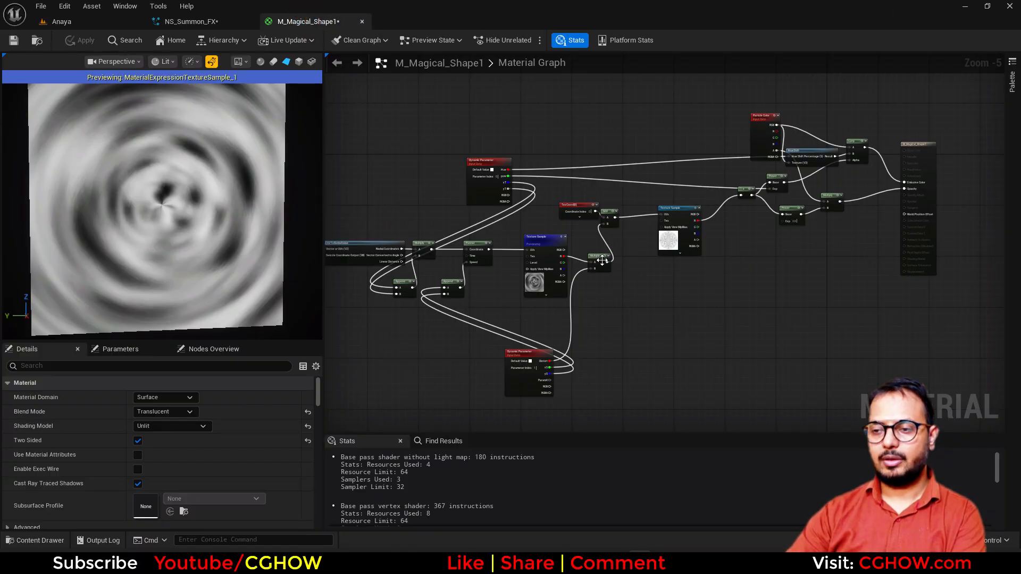
pyautogui.scroll(3, 573, 262)
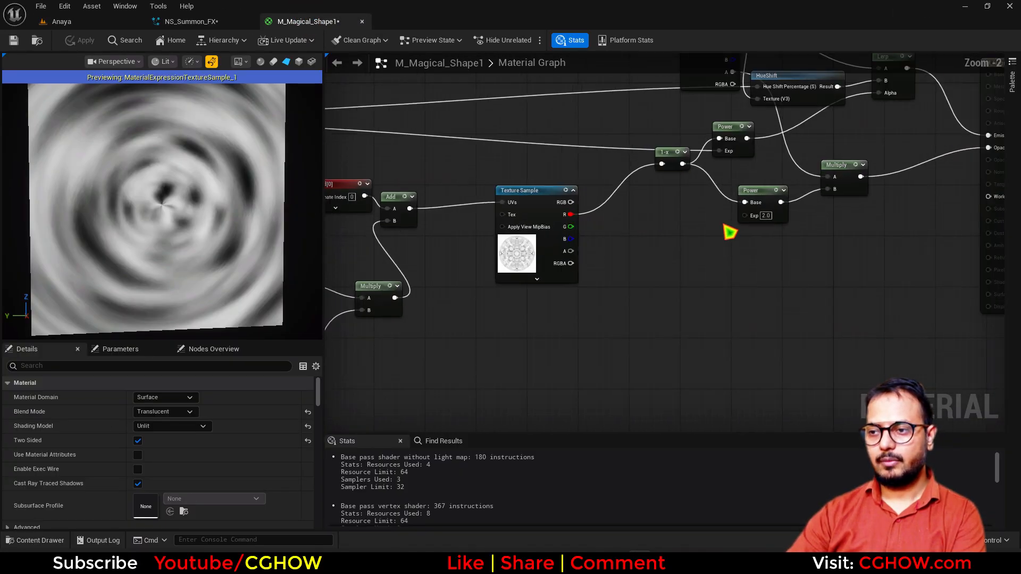
pyautogui.scroll(-1, 723, 230)
pyautogui.moveTo(710, 232); pyautogui.dragTo(822, 200, button='right')
pyautogui.scroll(-1, 885, 182)
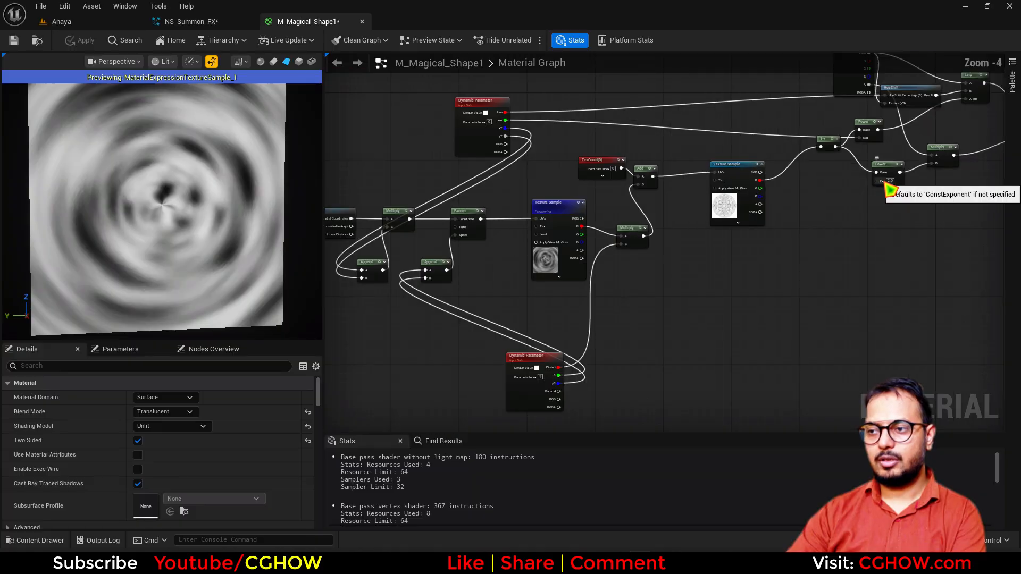
pyautogui.moveTo(797, 243); pyautogui.dragTo(793, 219, button='right')
pyautogui.scroll(1, 570, 364)
pyautogui.moveTo(727, 303); pyautogui.dragTo(630, 335, button='right')
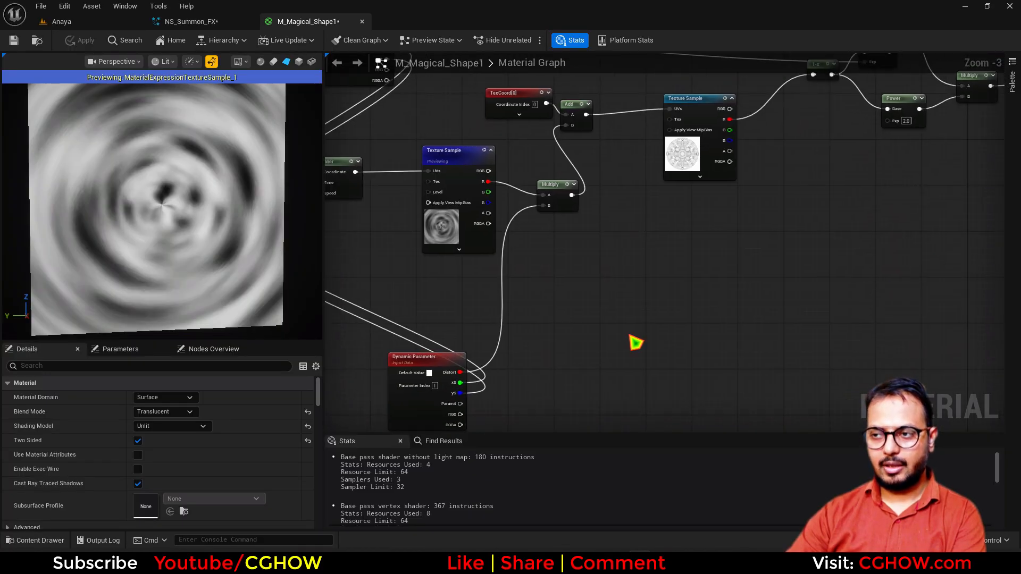
pyautogui.moveTo(907, 124); pyautogui.dragTo(461, 404)
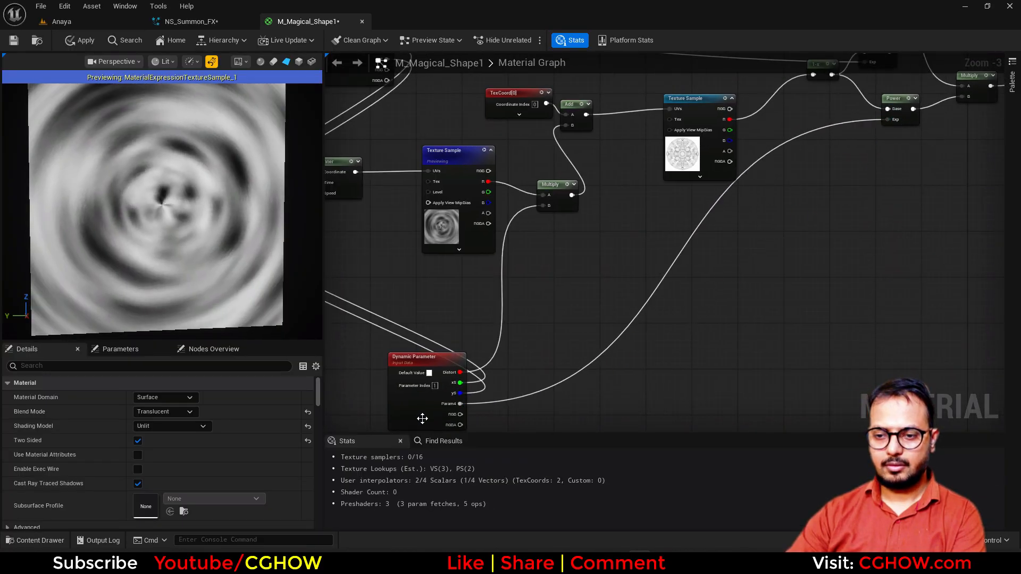
# - Name the fourth parameter of the index 1 Dynamic Parameter pow1 and apply the material changes
pyautogui.click(422, 416)
pyautogui.click(151, 454)
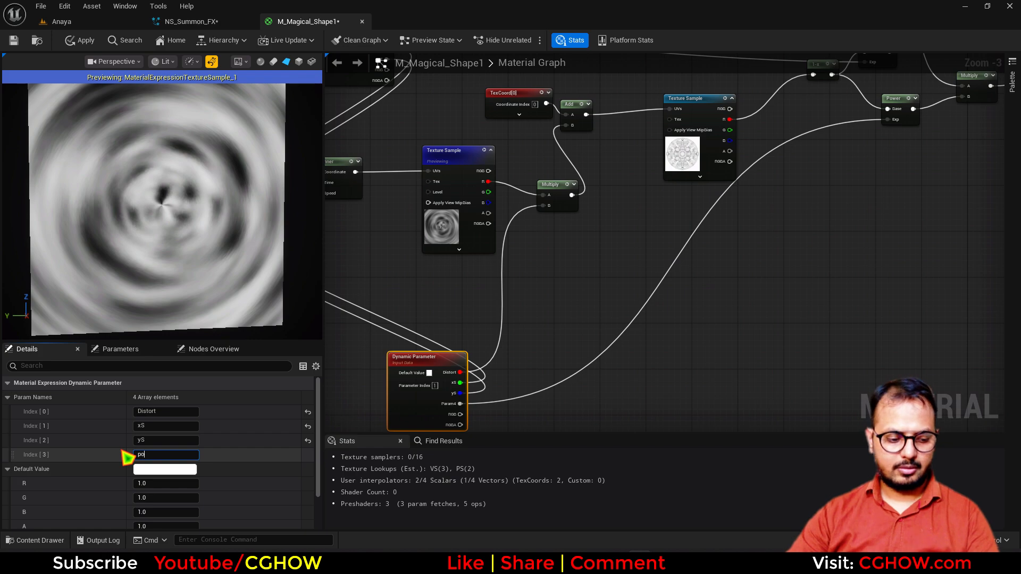
pyautogui.write('pow1')
pyautogui.click(631, 363)
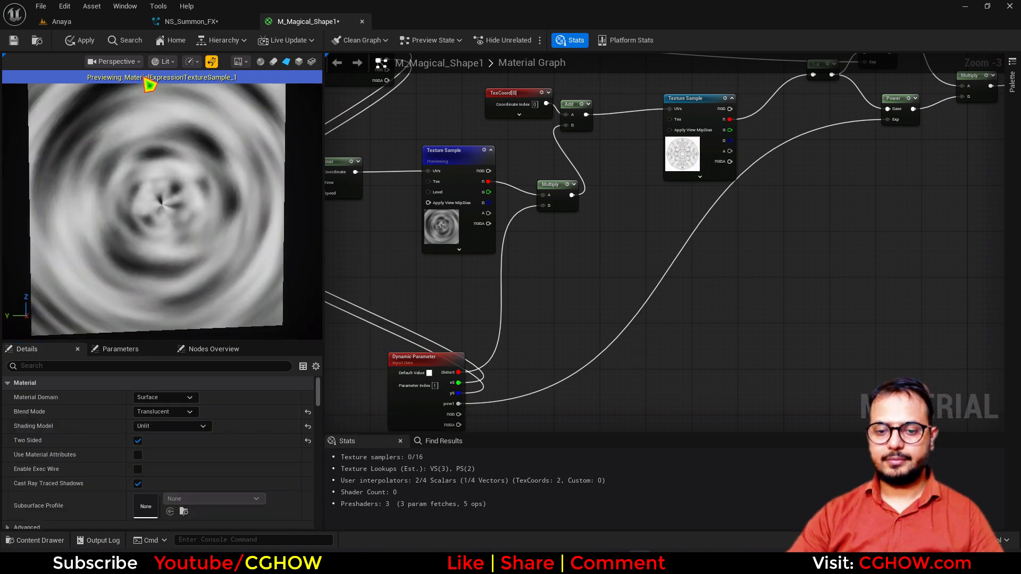
pyautogui.click(85, 41)
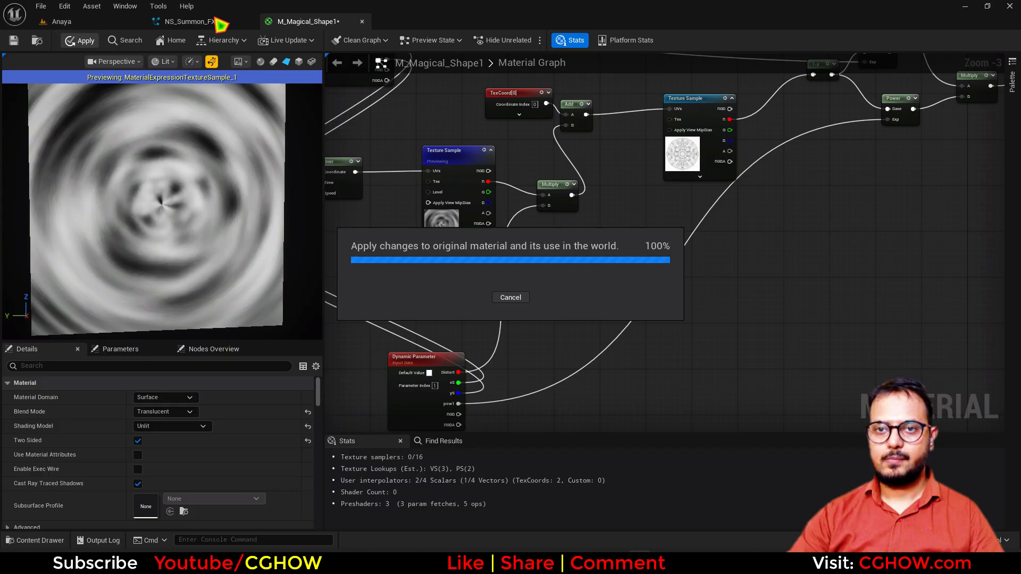
# - Isolate the Minimal001 emitter in NS_Summon_FX and set pow1 in its Dynamic Material Parameters to about 0.63
pyautogui.click(219, 22)
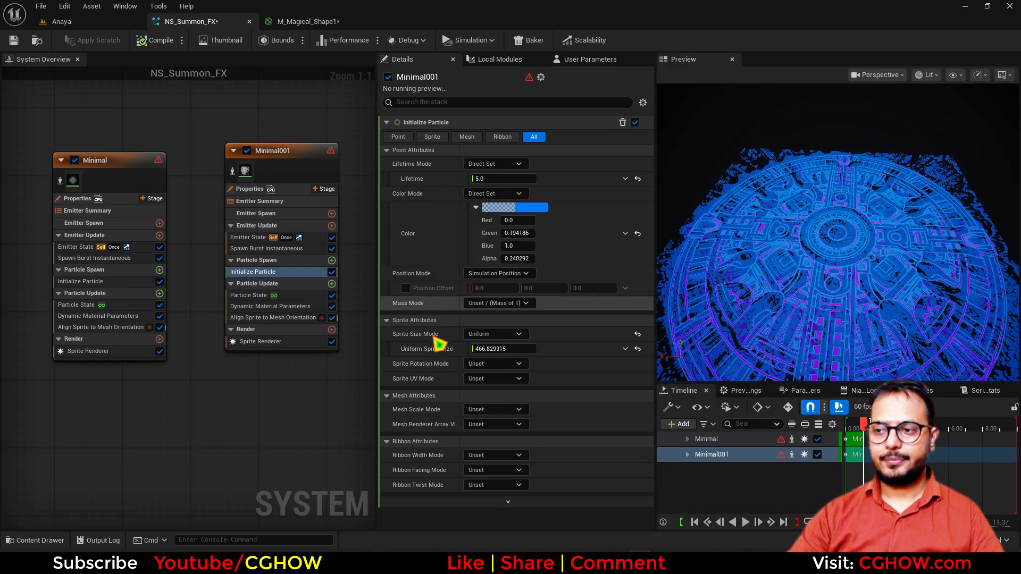
pyautogui.click(233, 171)
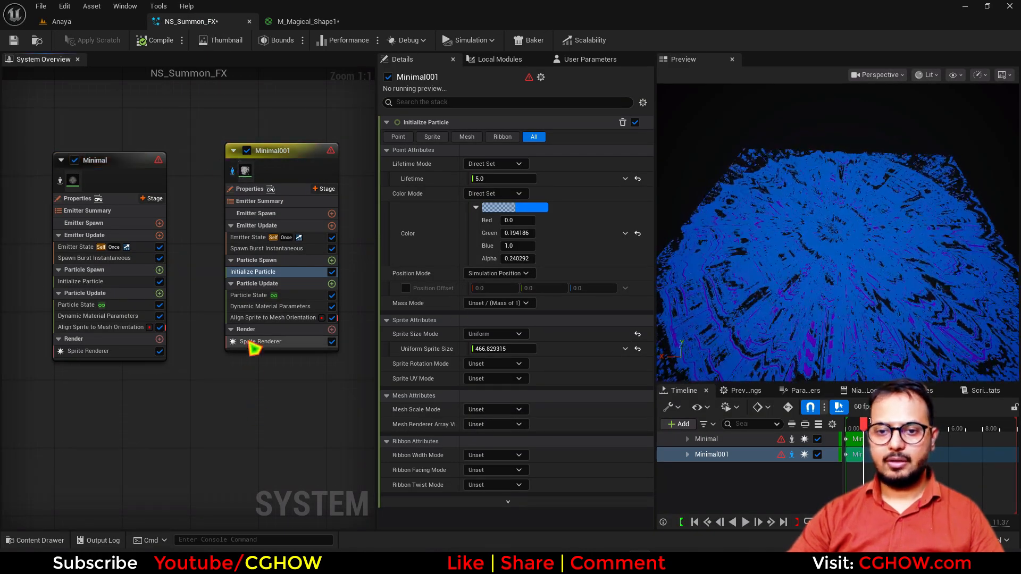
pyautogui.click(269, 307)
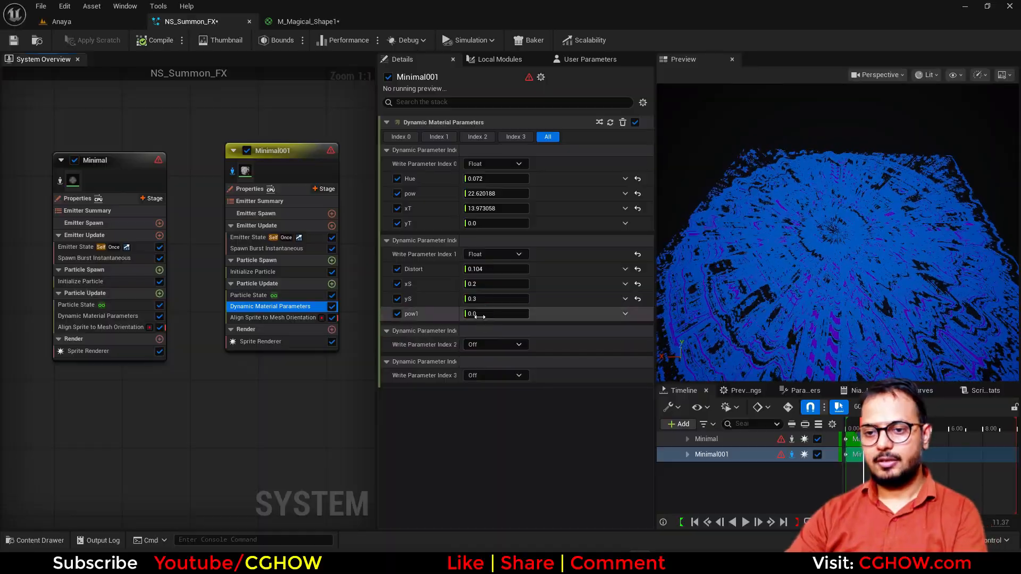
pyautogui.click(480, 316)
pyautogui.write('1')
pyautogui.press('Return')
pyautogui.click(289, 439)
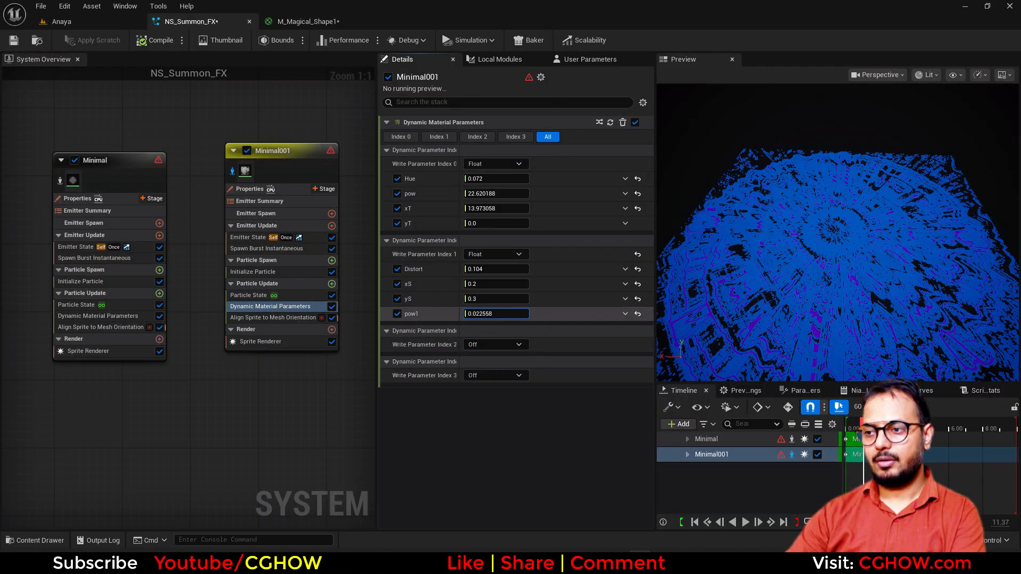
pyautogui.moveTo(496, 313); pyautogui.dragTo(523, 314)
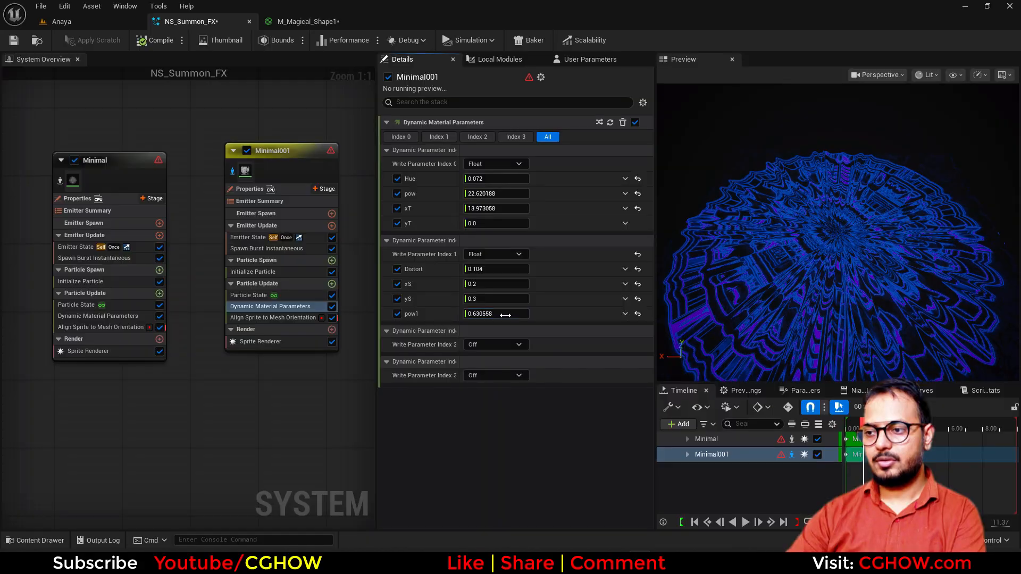
# - Set Minimal001's Distort to 0.05, with noise tiling at an xT of about 10.8 and a yT of 5.0
pyautogui.click(502, 268)
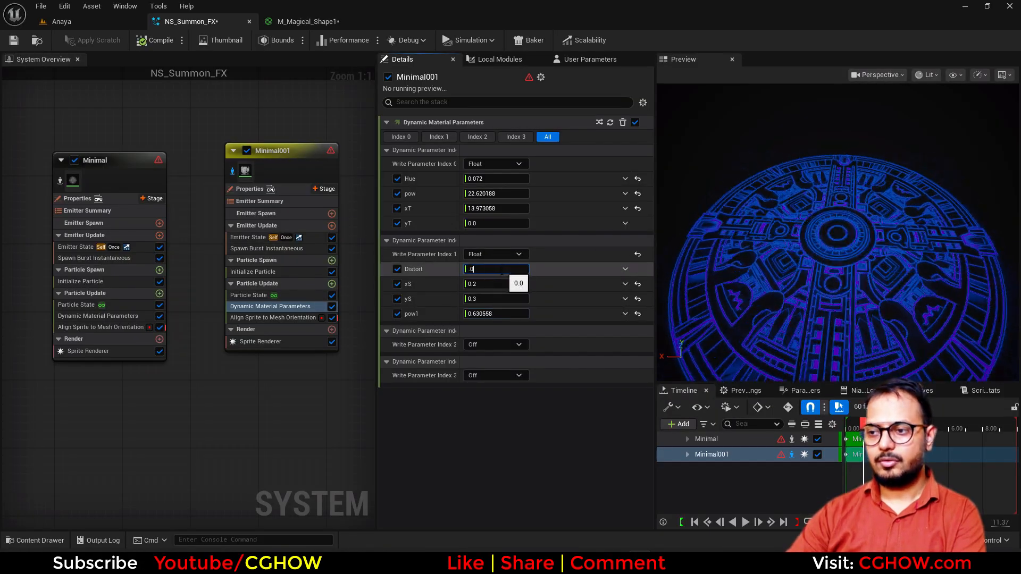
pyautogui.press('BackSpace')
pyautogui.write('0.05')
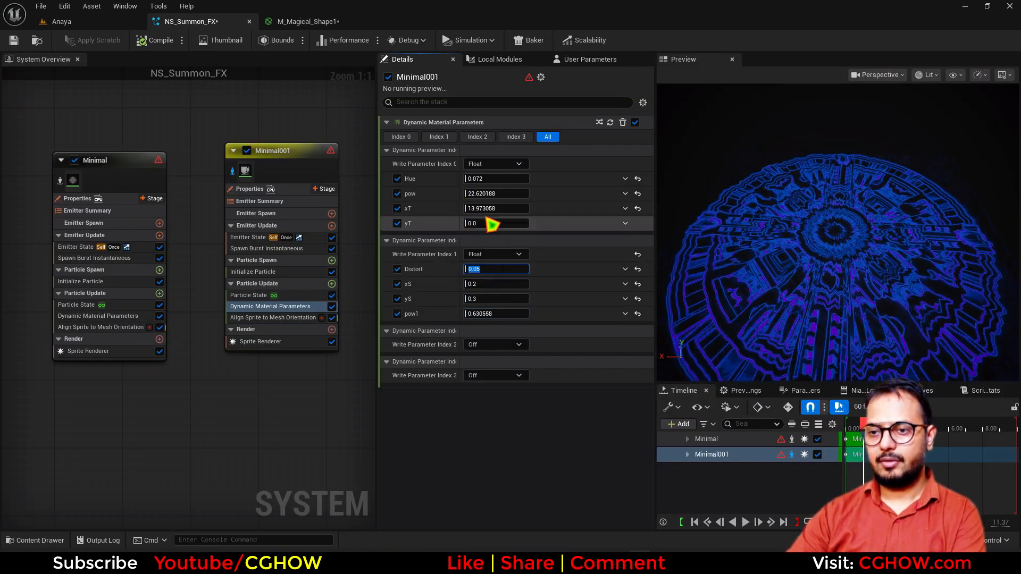
pyautogui.moveTo(492, 209)
pyautogui.mouseDown()
pyautogui.moveTo(468, 208)
pyautogui.moveTo(497, 209)
pyautogui.moveTo(492, 223)
pyautogui.mouseUp()
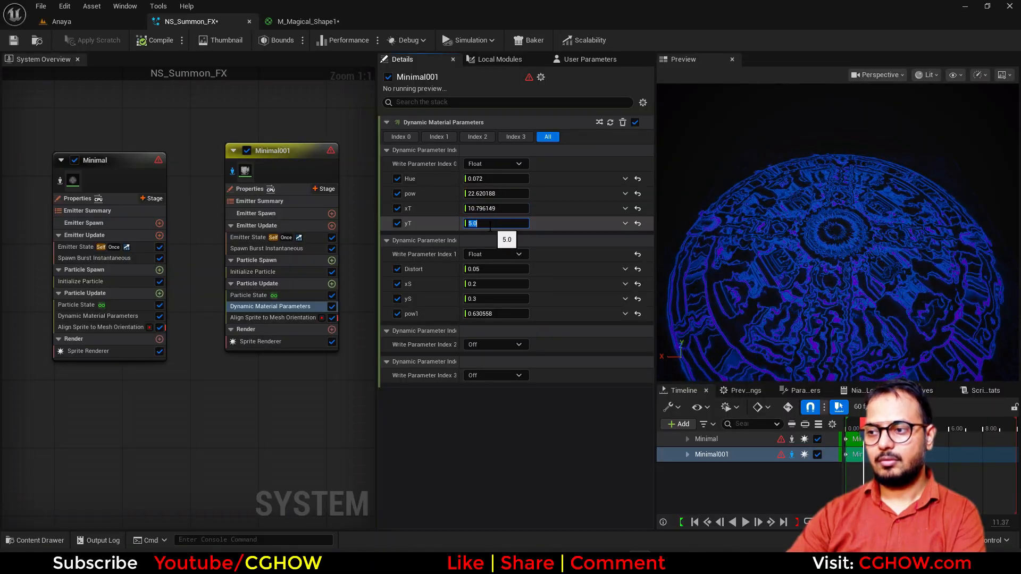
# - Turn off isolation for Minimal001 and check the combined effect in the Anaya level
pyautogui.moveTo(755, 287); pyautogui.dragTo(797, 266)
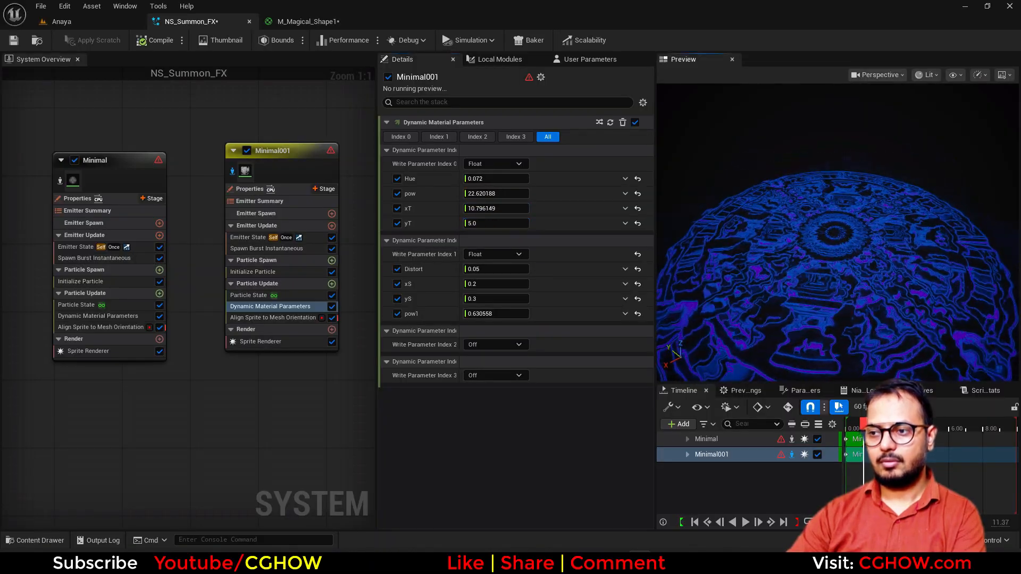
pyautogui.click(233, 171)
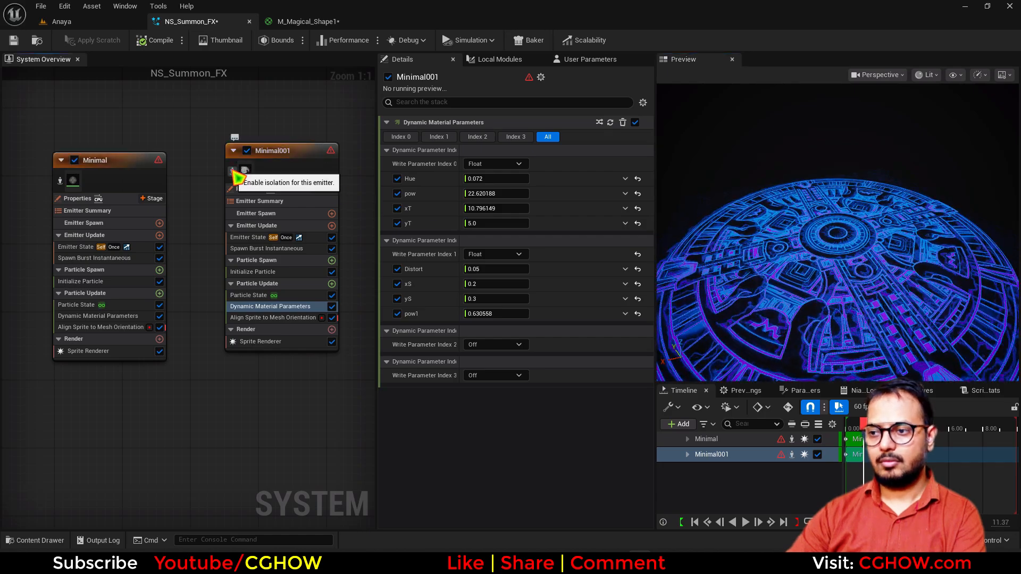
pyautogui.click(101, 22)
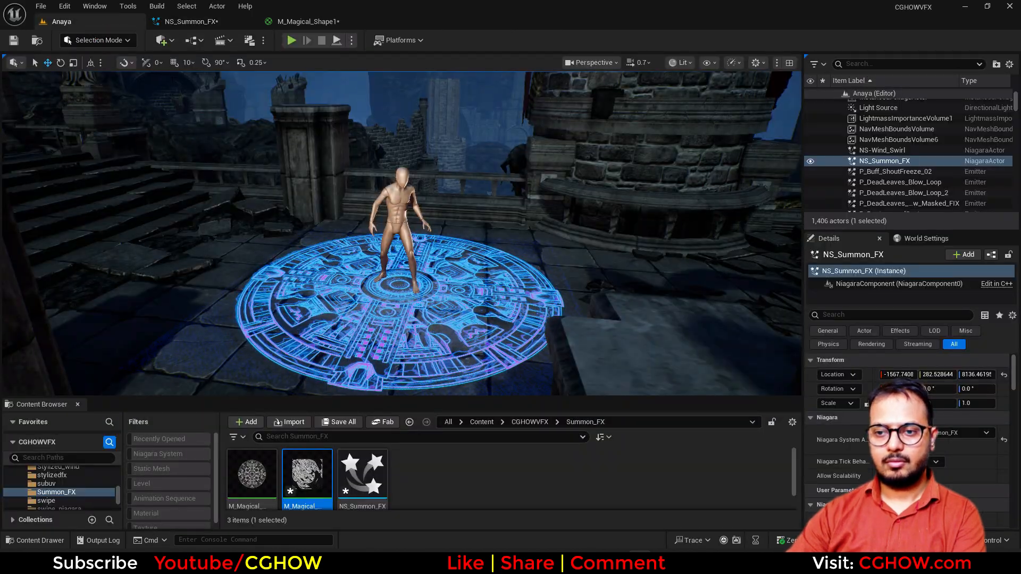
# - Darken the particle Color in Minimal001's Initialize Particle to a V of 0.2 and check the effect in the level
pyautogui.click(190, 22)
pyautogui.click(253, 272)
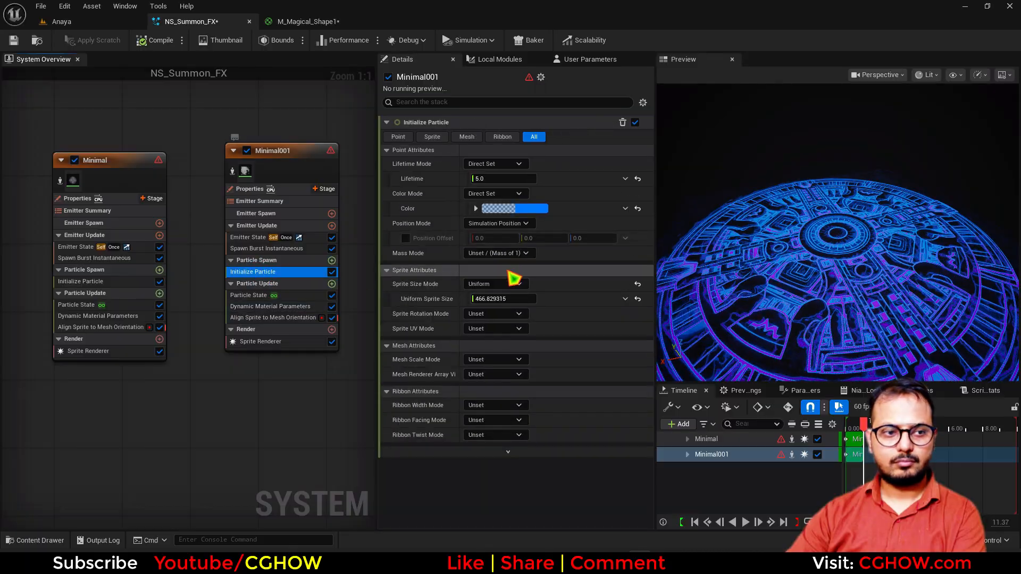
pyautogui.click(506, 210)
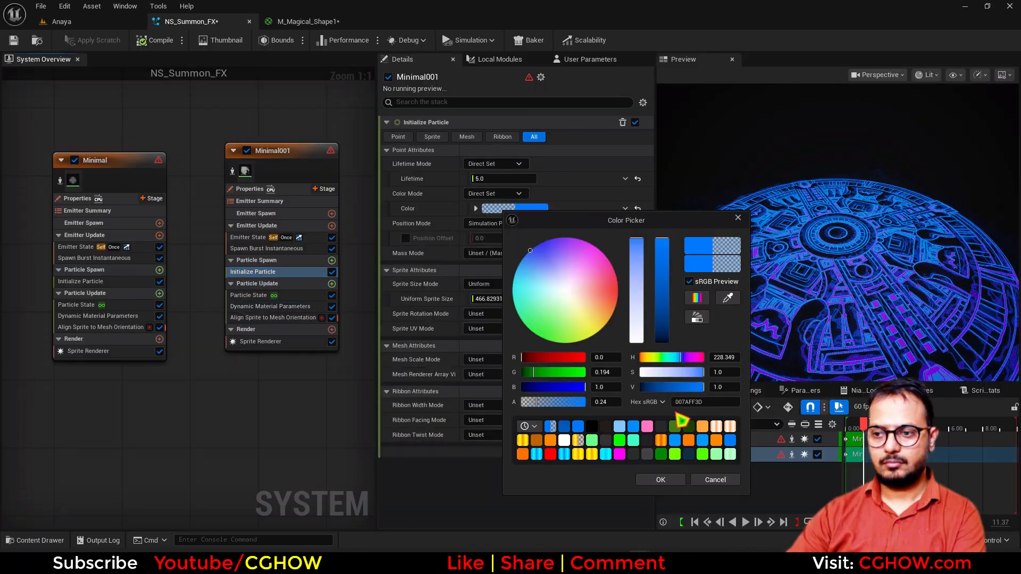
pyautogui.click(731, 390)
pyautogui.write('0.1')
pyautogui.press('Return')
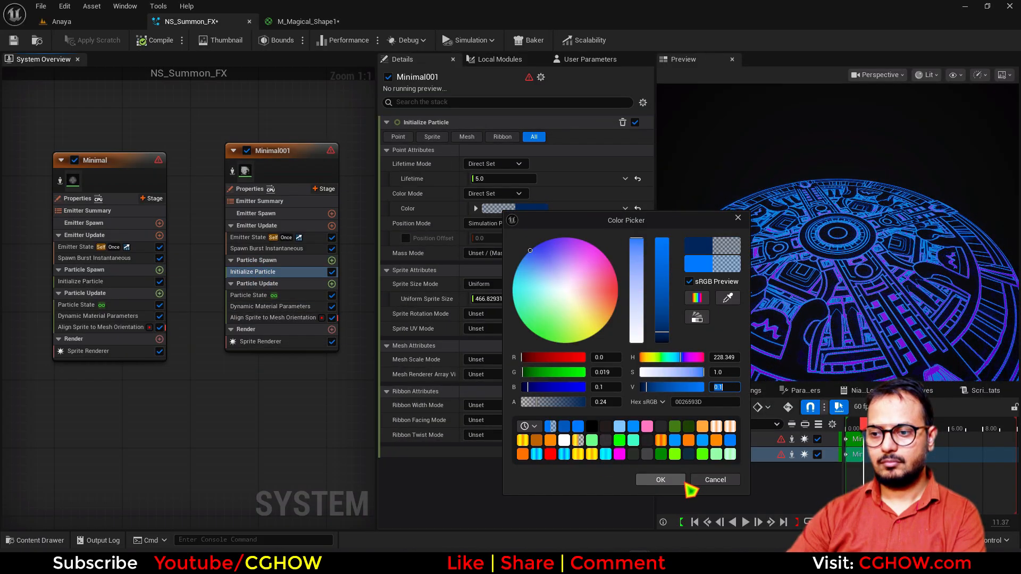
pyautogui.write('0.2')
pyautogui.press('Return')
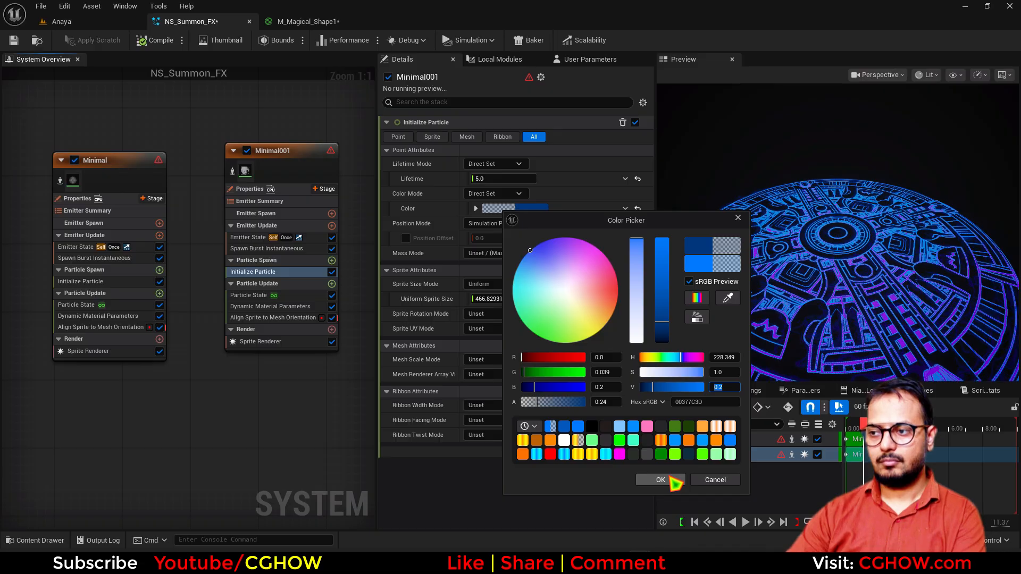
pyautogui.click(672, 481)
pyautogui.click(110, 24)
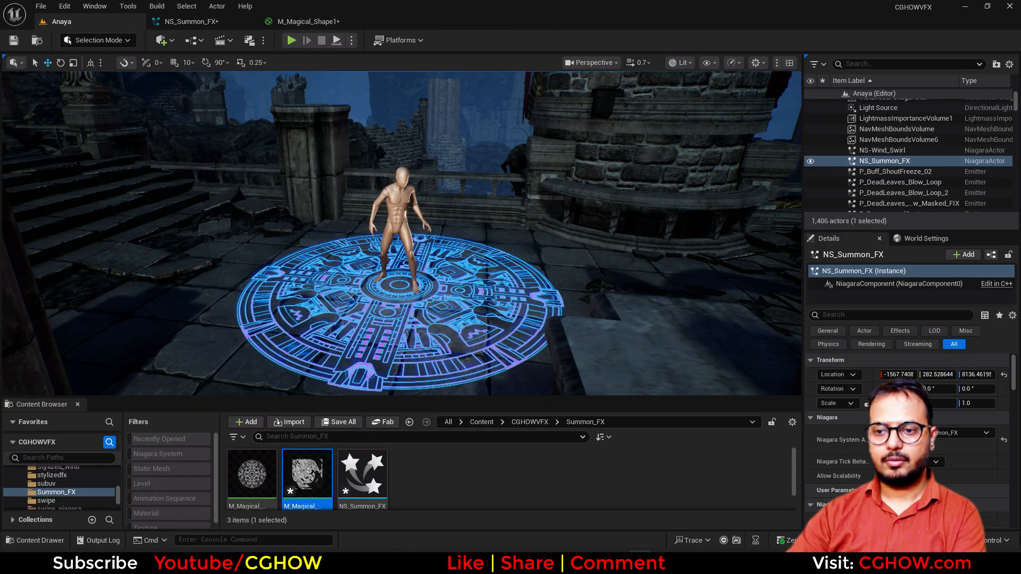
# - Raise Distort in Minimal001's Dynamic Material Parameters to 0.338
pyautogui.click(187, 22)
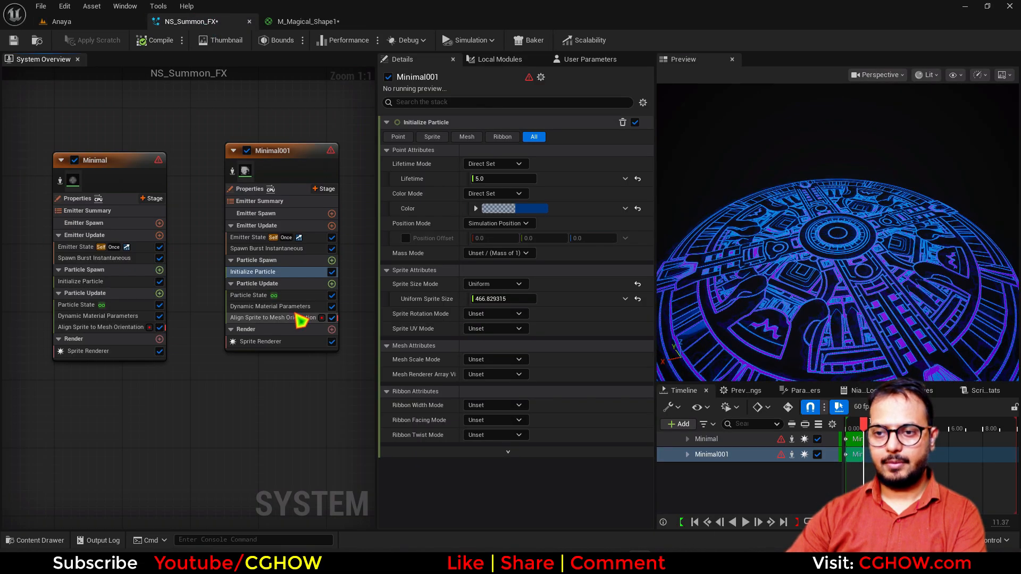
pyautogui.click(280, 317)
pyautogui.click(262, 303)
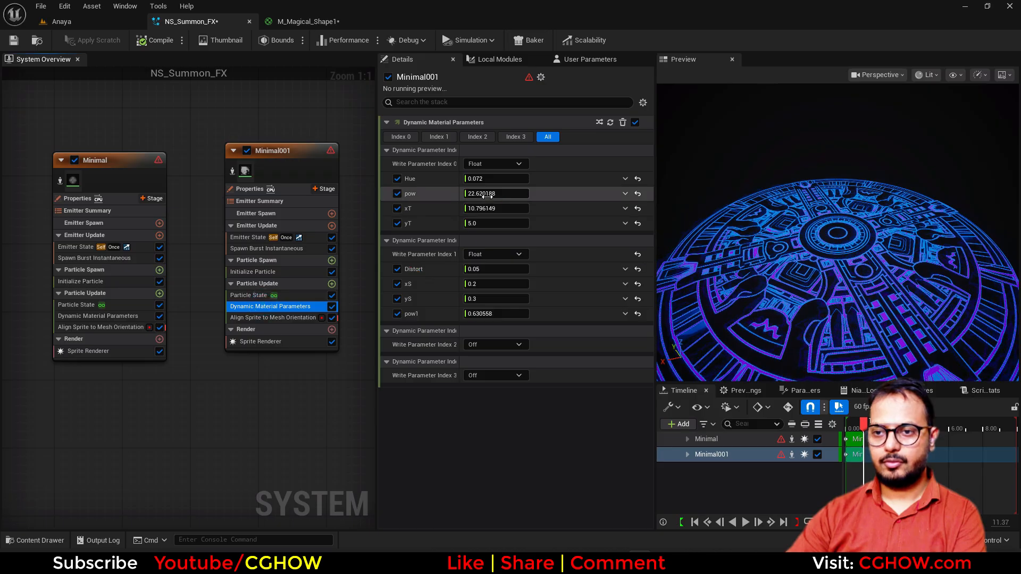
pyautogui.moveTo(488, 269); pyautogui.dragTo(478, 268)
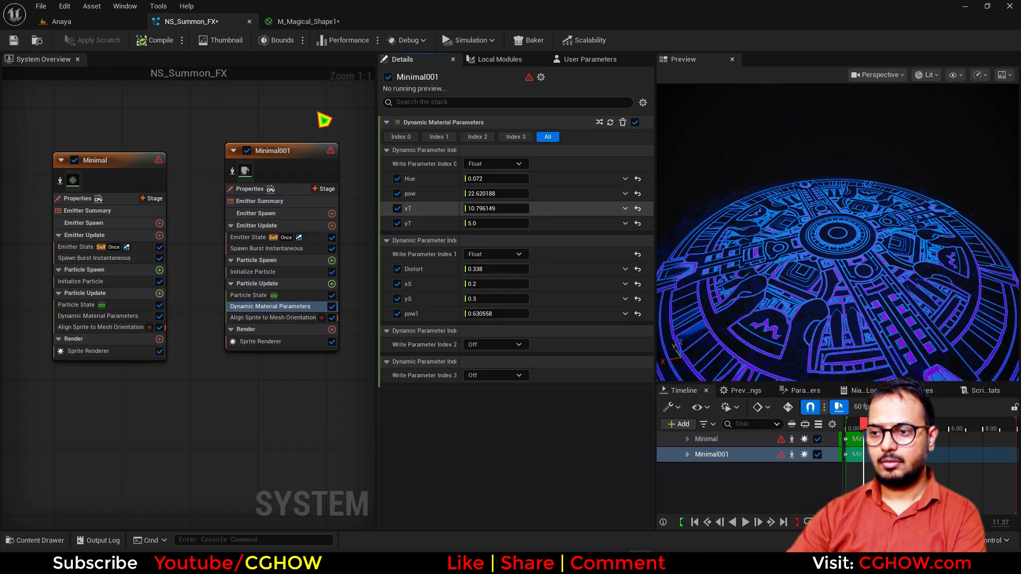
# - Change the alpha of the particle Color in Minimal001's Initialize Particle and check the effect in the Anaya level
pyautogui.click(275, 272)
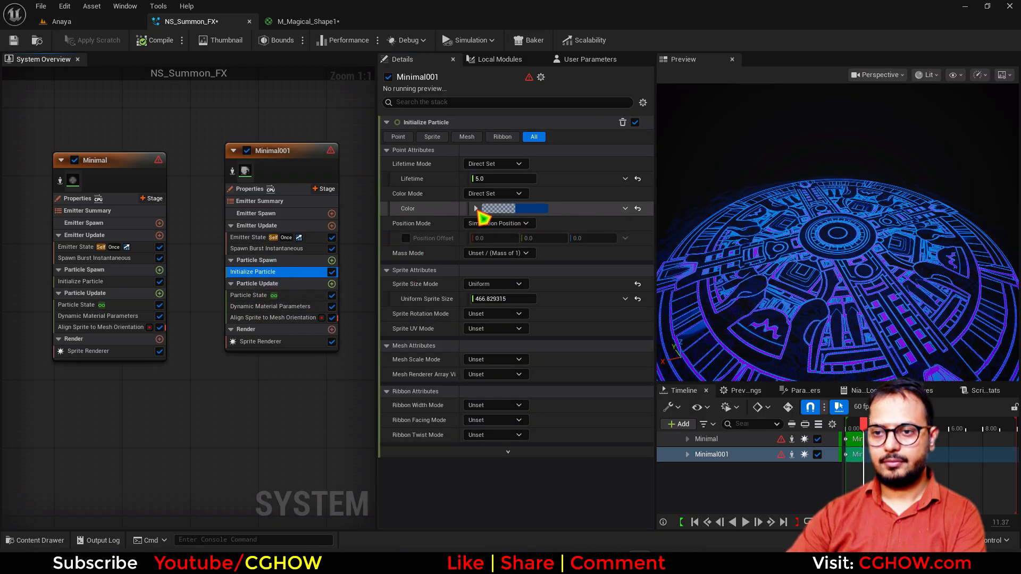
pyautogui.click(476, 209)
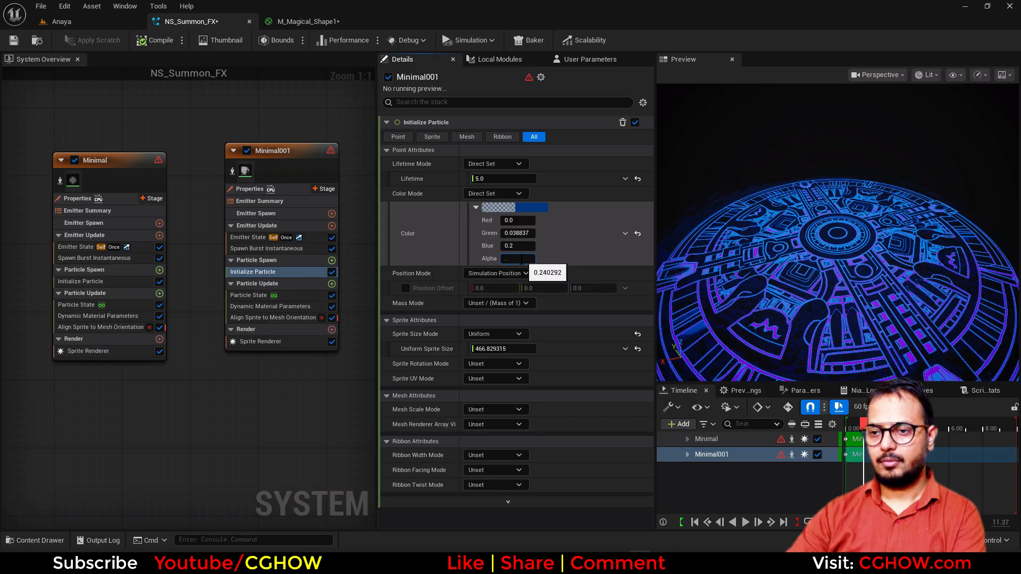
pyautogui.click(86, 22)
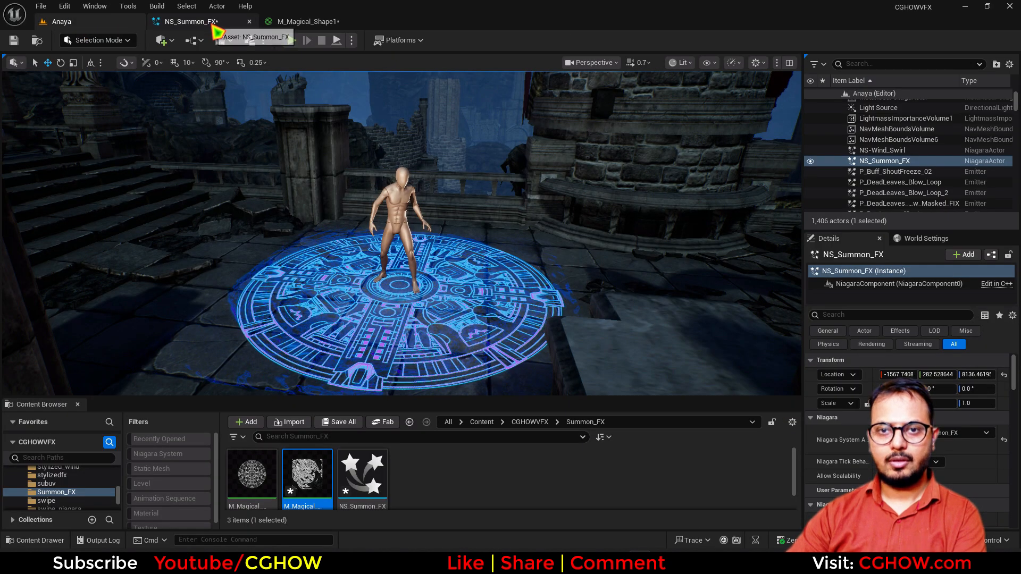
# - Set Distort in Minimal001's Dynamic Material Parameters to 0.1
pyautogui.click(216, 22)
pyautogui.click(270, 306)
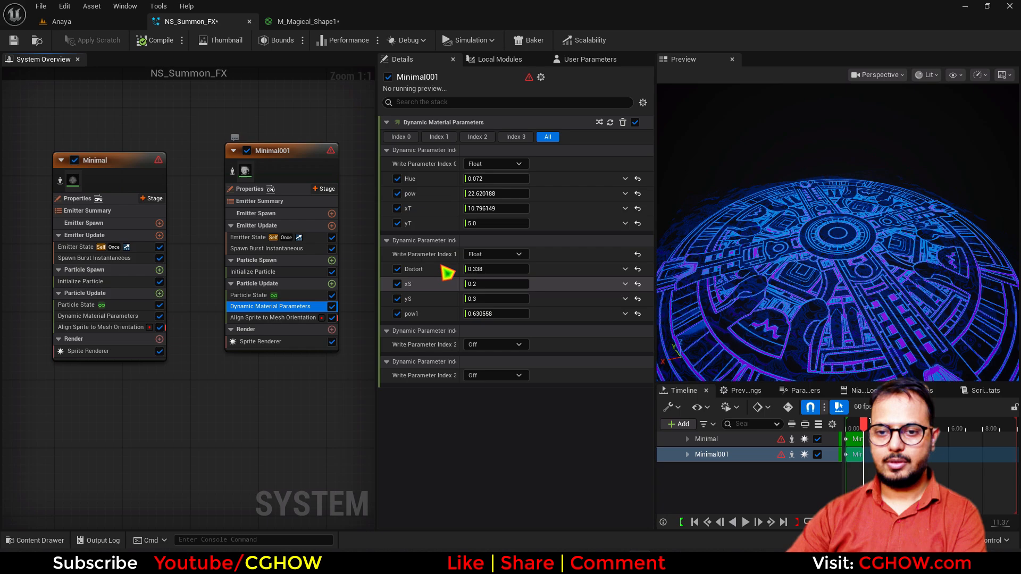
pyautogui.click(484, 269)
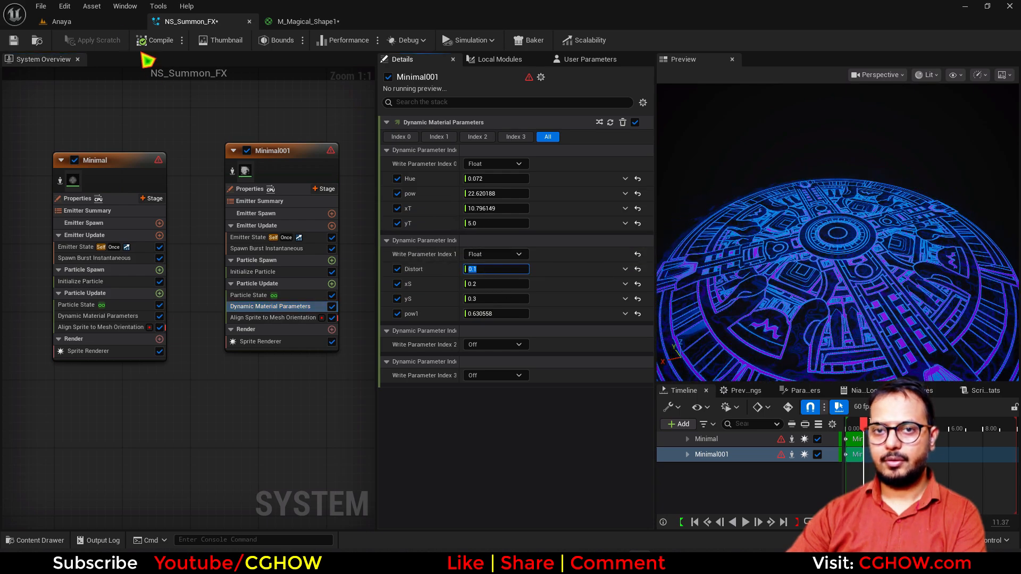
# - Examine the distorted magic circle in the Anaya level from close up and from a distance
pyautogui.click(118, 24)
pyautogui.moveTo(388, 348); pyautogui.dragTo(388, 379, button='right')
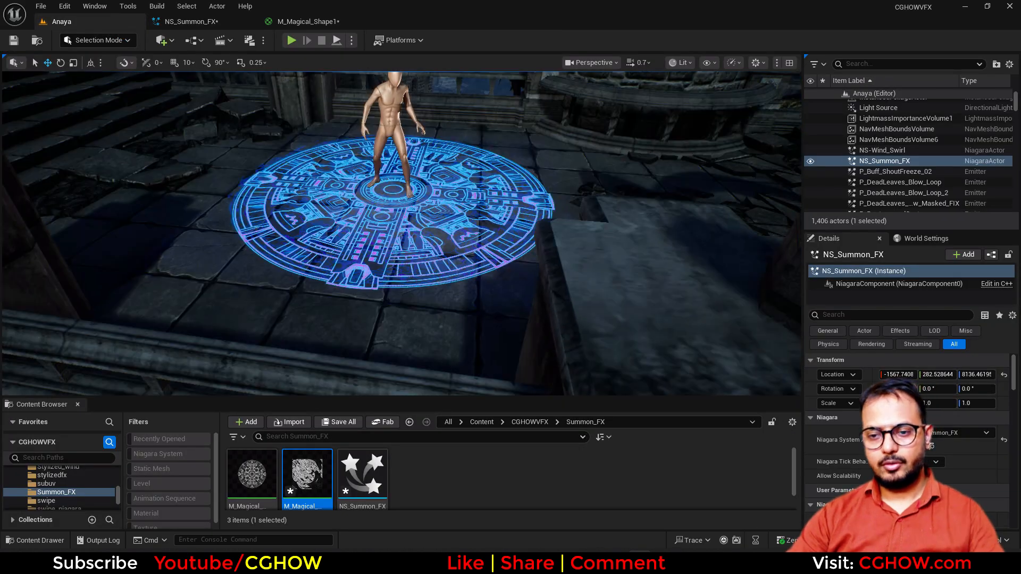
pyautogui.scroll(6, 388, 347)
pyautogui.scroll(-5, 401, 233)
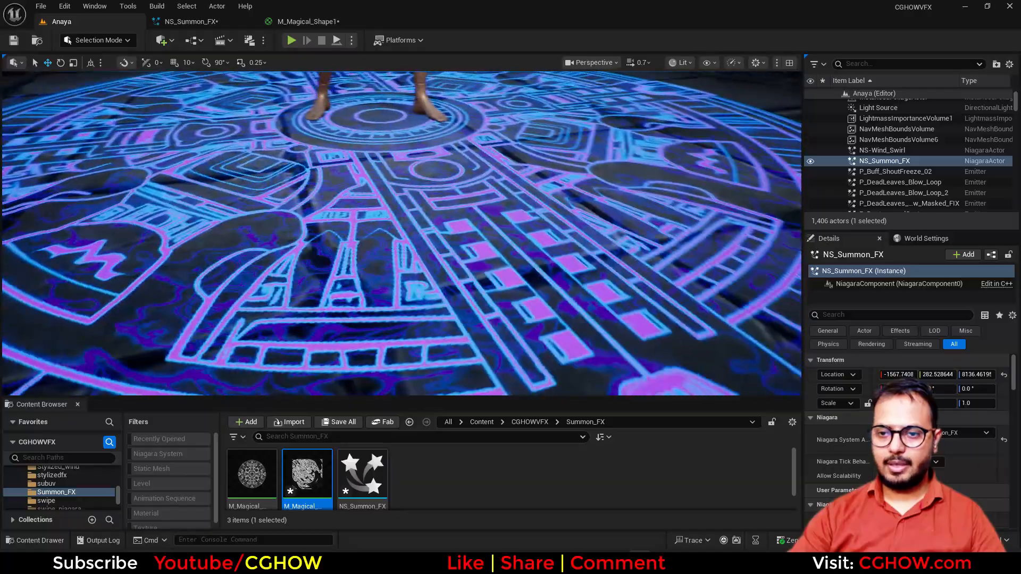
pyautogui.scroll(-8, 402, 234)
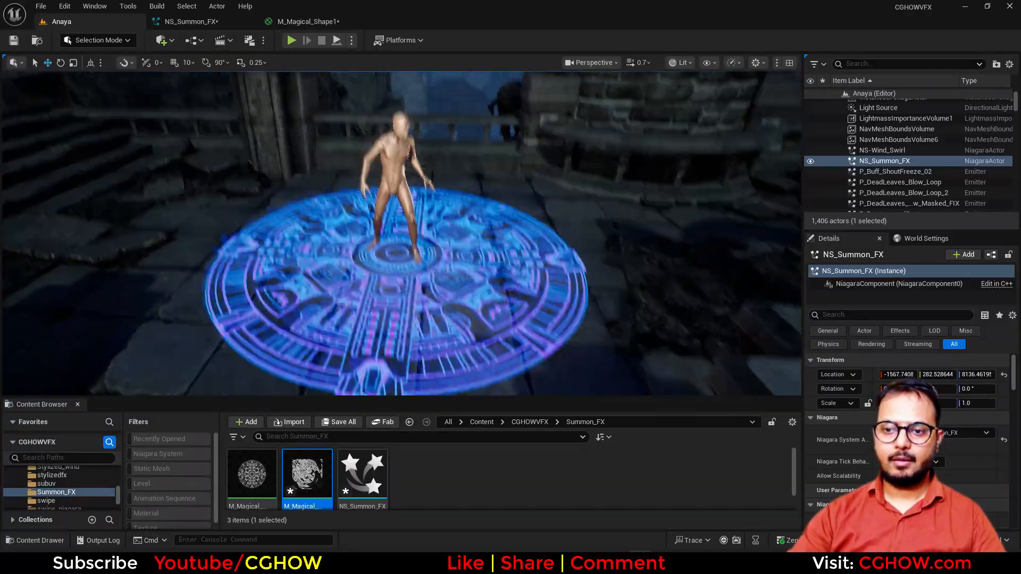
pyautogui.press('w')
pyautogui.moveTo(401, 233); pyautogui.dragTo(401, 269, button='right')
pyautogui.press('s')
pyautogui.press('s')
pyautogui.moveTo(189, 151); pyautogui.dragTo(188, 160, button='right')
# - Isolate the Minimal emitter, set Hue in its Dynamic Material Parameters to -0.112, and check the effect in the Anaya level
pyautogui.click(191, 21)
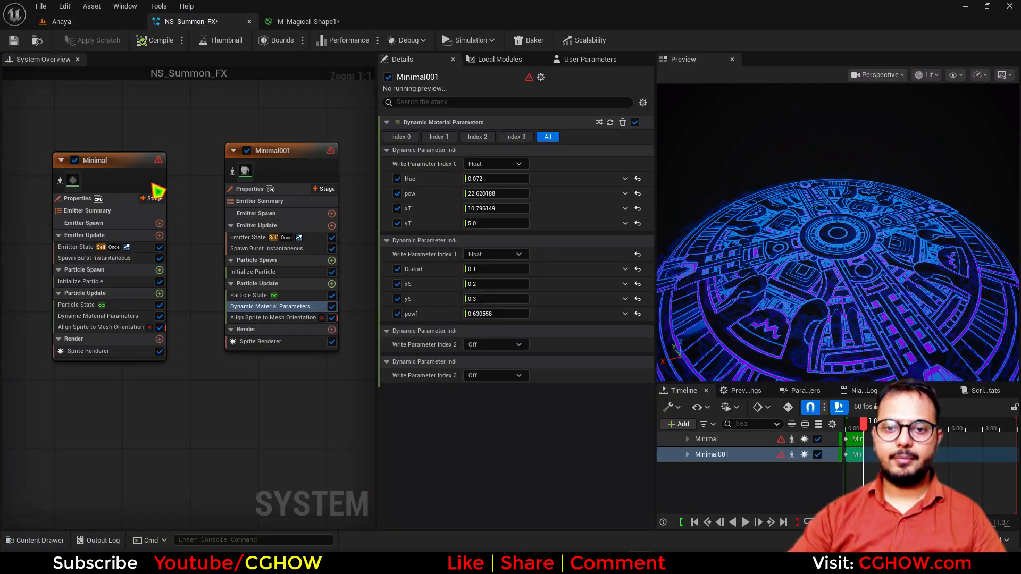
pyautogui.click(60, 180)
pyautogui.moveTo(125, 365); pyautogui.dragTo(205, 346, button='right')
pyautogui.click(179, 297)
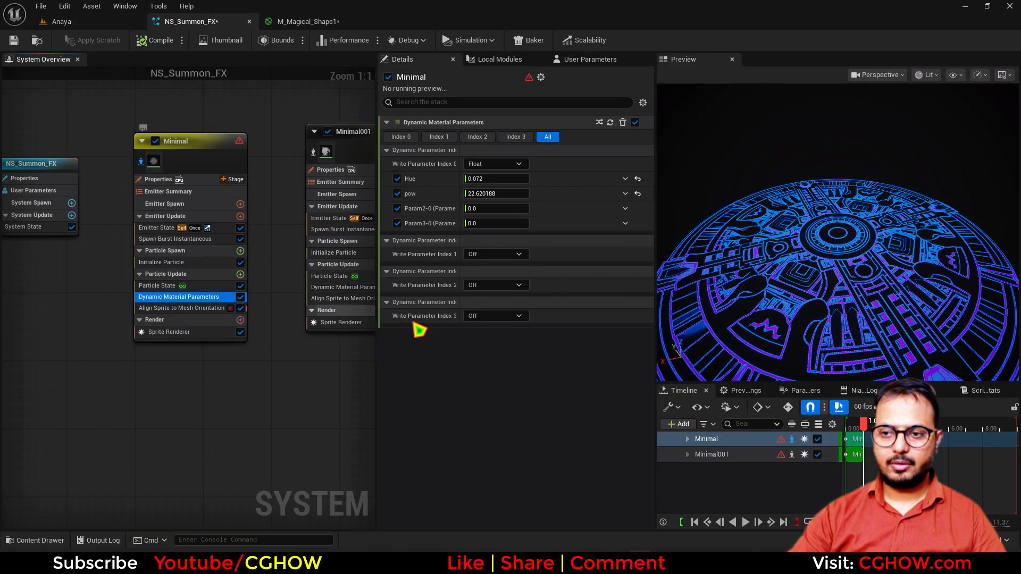
pyautogui.click(495, 179)
pyautogui.moveTo(494, 179); pyautogui.dragTo(455, 179)
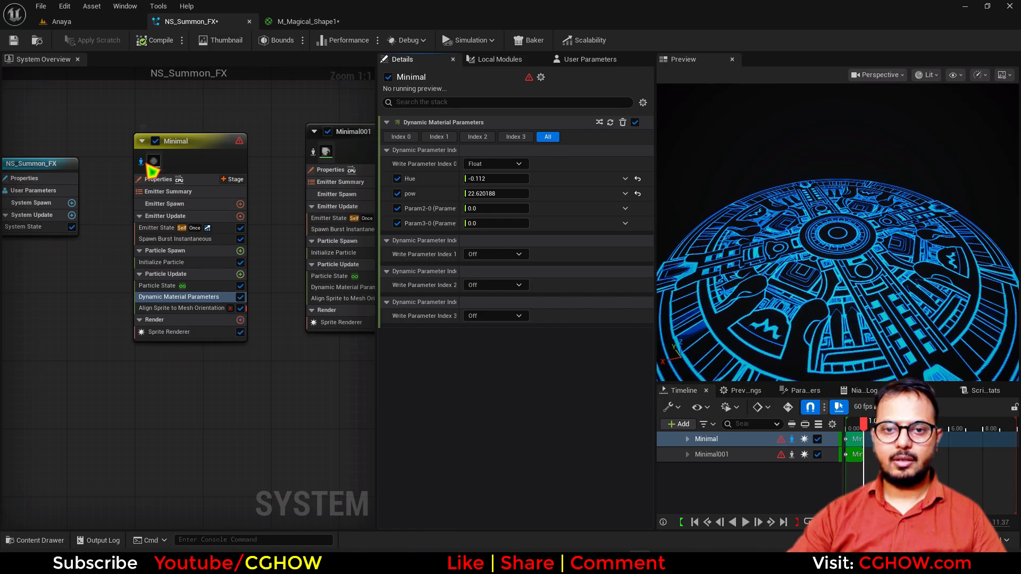
pyautogui.click(108, 20)
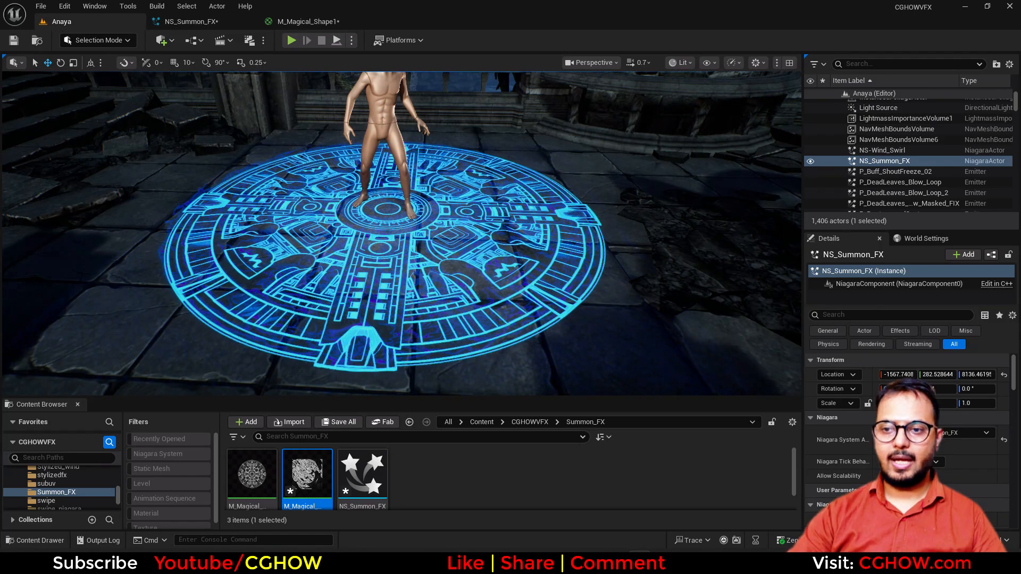
# - Copy the Minimal emitter in NS_Summon_FX and paste the duplicate into the empty area below the existing emitters
pyautogui.click(187, 22)
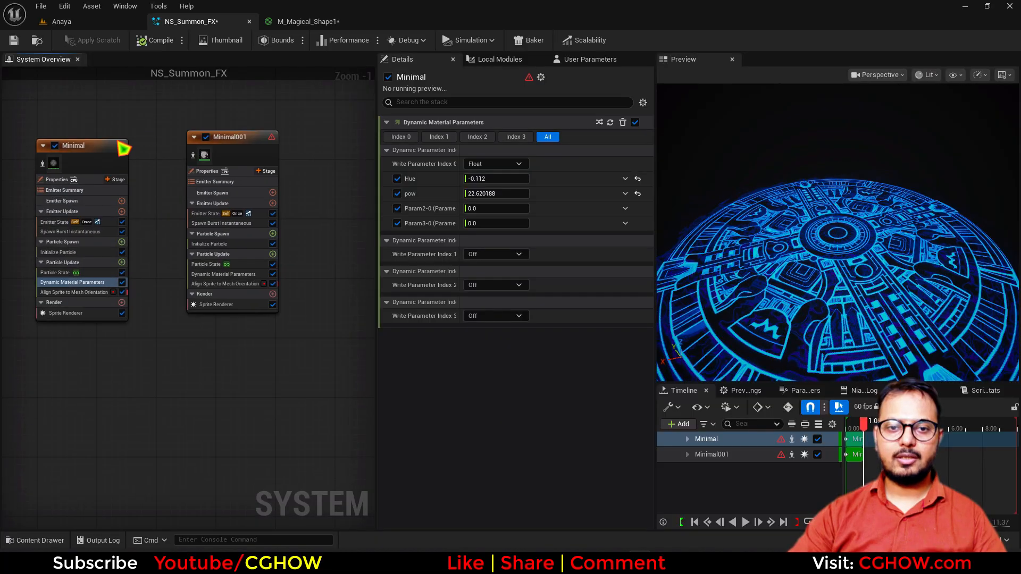
pyautogui.click(92, 149)
pyautogui.moveTo(68, 405); pyautogui.dragTo(183, 256, button='right')
pyautogui.click(144, 226)
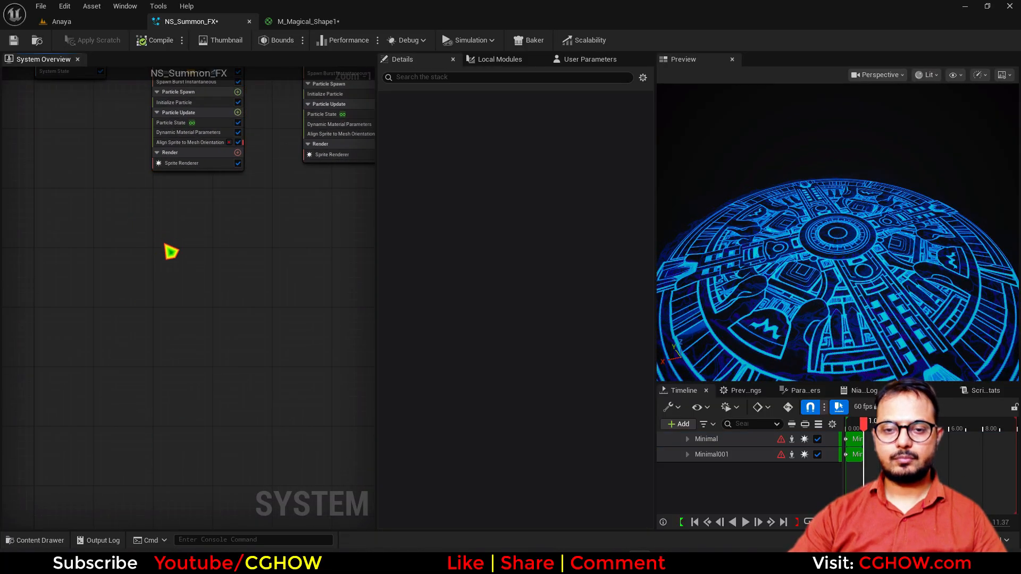
pyautogui.hotkey('ctrl', 'v')
# - Enlarge the Anaya level's content browser, filter it to materials, and search the CGHOWVFX folder for "ring"
pyautogui.click(87, 22)
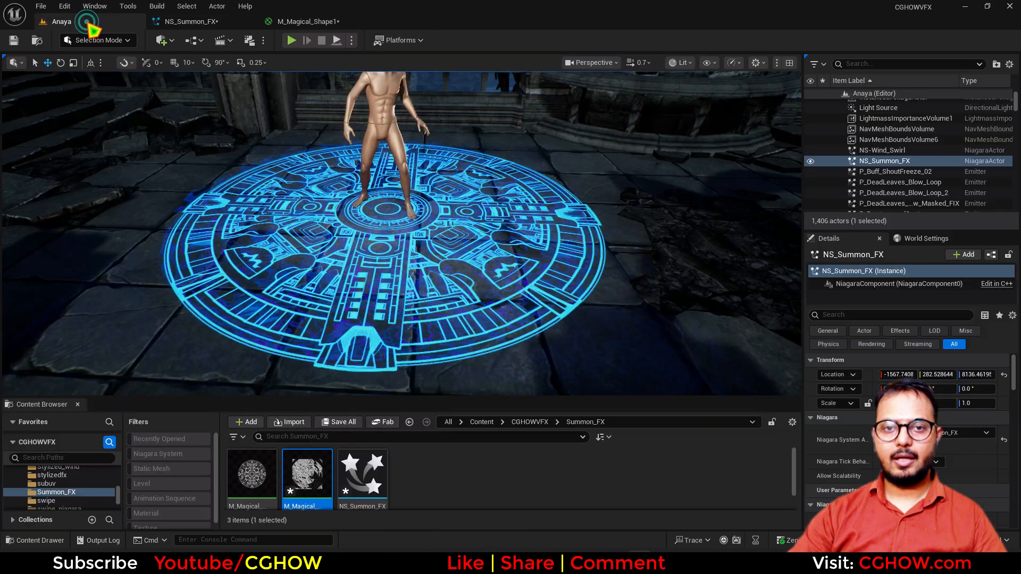
pyautogui.moveTo(281, 399); pyautogui.dragTo(280, 330)
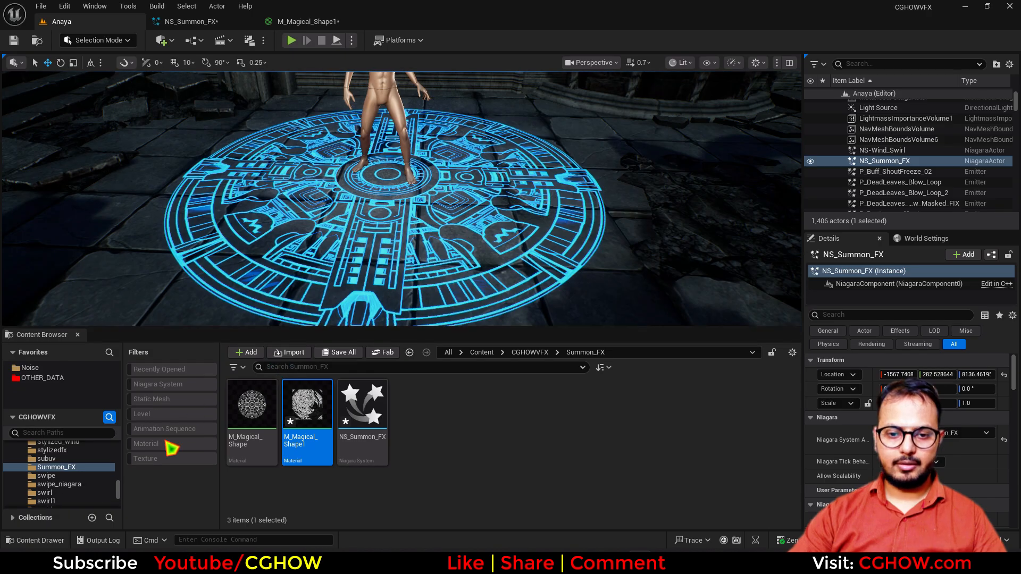
pyautogui.click(153, 443)
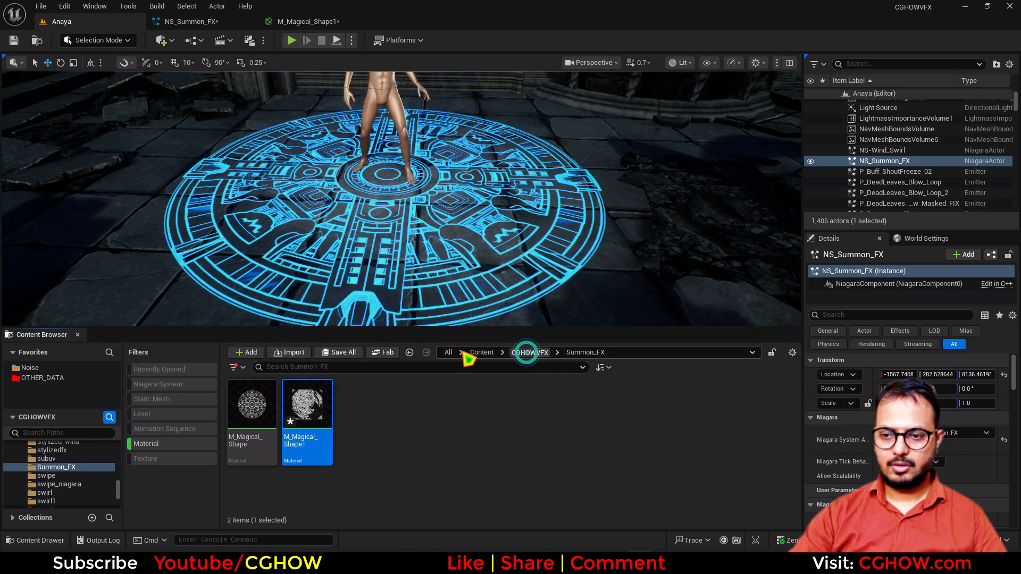
pyautogui.click(526, 352)
pyautogui.click(297, 367)
pyautogui.write('ring')
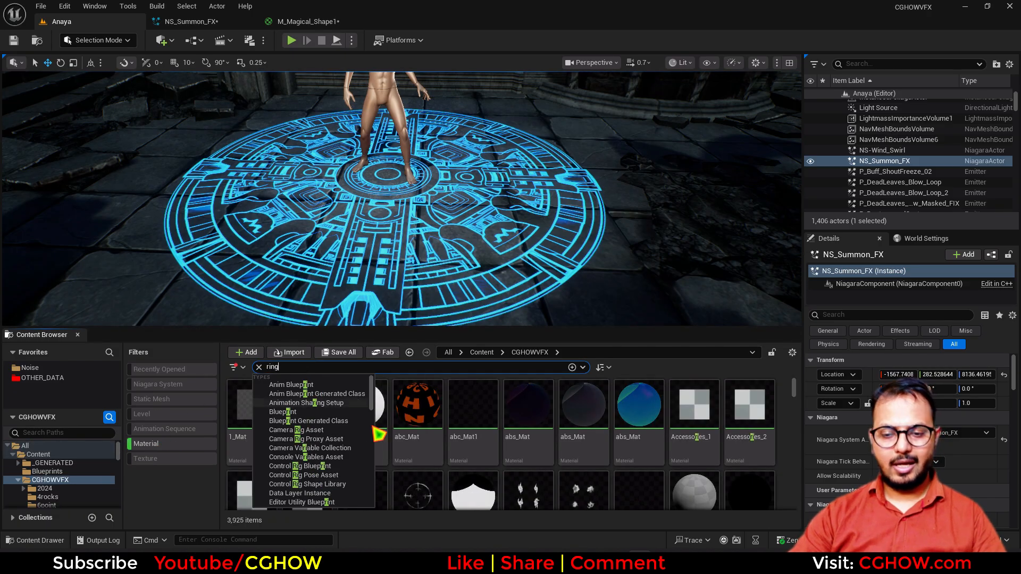
pyautogui.click(657, 352)
pyautogui.scroll(-1, 468, 450)
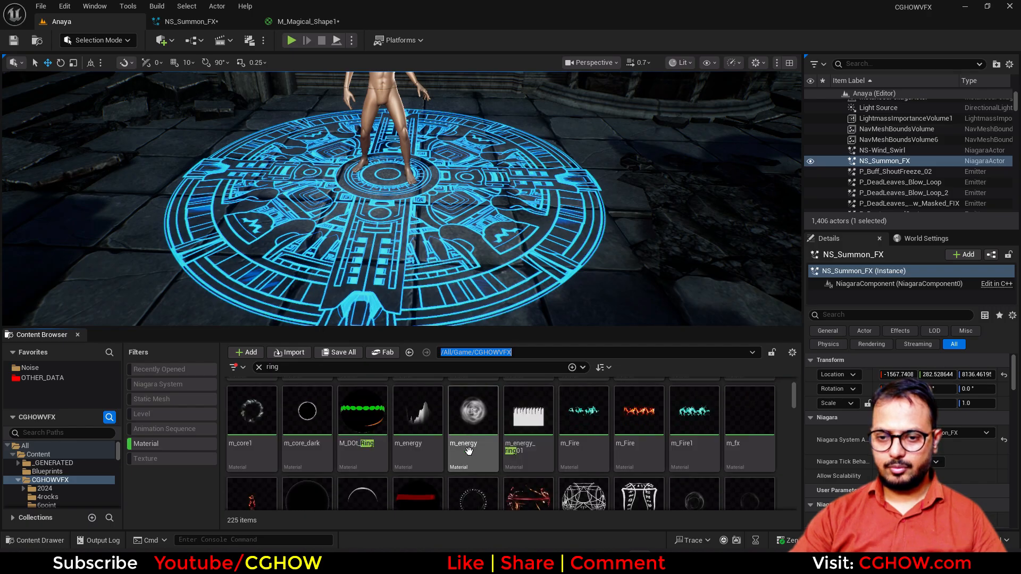
# - Find the m_ring material with the narrow white ring among the ring search results and open it
pyautogui.scroll(-5, 479, 452)
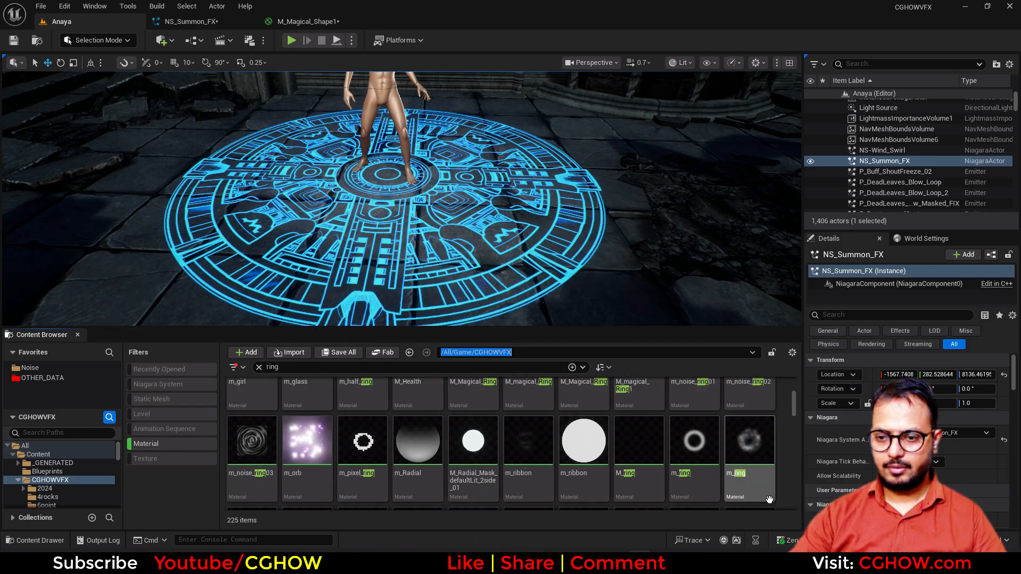
pyautogui.scroll(-5, 769, 499)
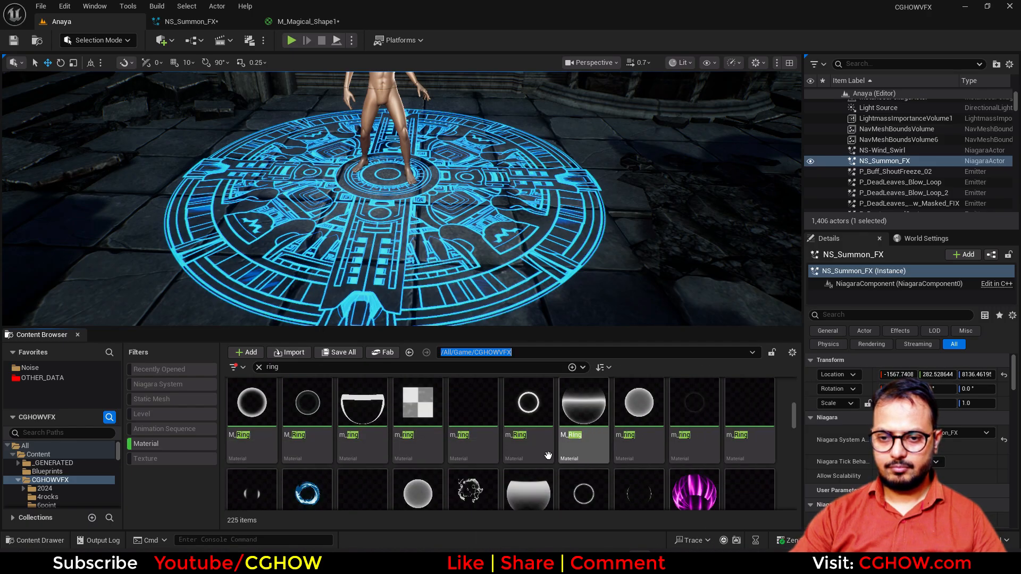
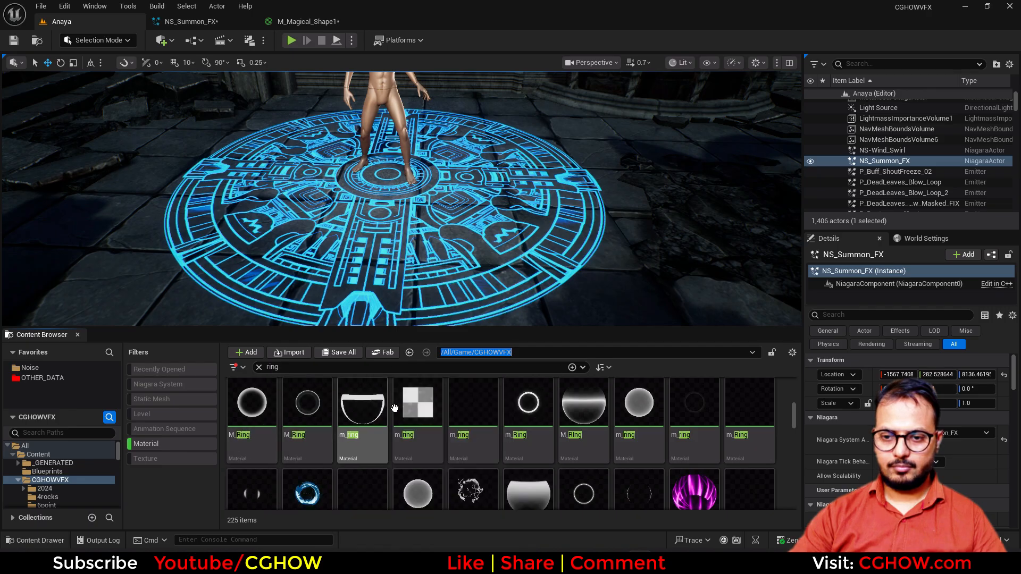
pyautogui.doubleClick(372, 414)
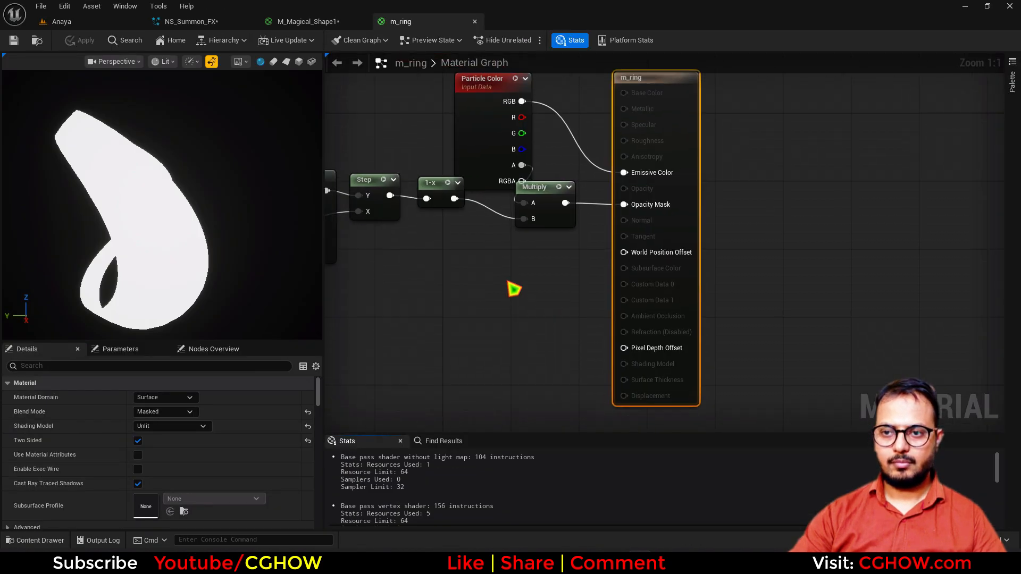
# - Examine how the m_ring graph uses its density and step dynamic parameters, and preview the material on a plane
pyautogui.moveTo(513, 289); pyautogui.dragTo(719, 324, button='right')
pyautogui.scroll(-3, 622, 311)
pyautogui.moveTo(492, 339); pyautogui.dragTo(619, 329, button='right')
pyautogui.scroll(1, 579, 309)
pyautogui.scroll(2, 711, 284)
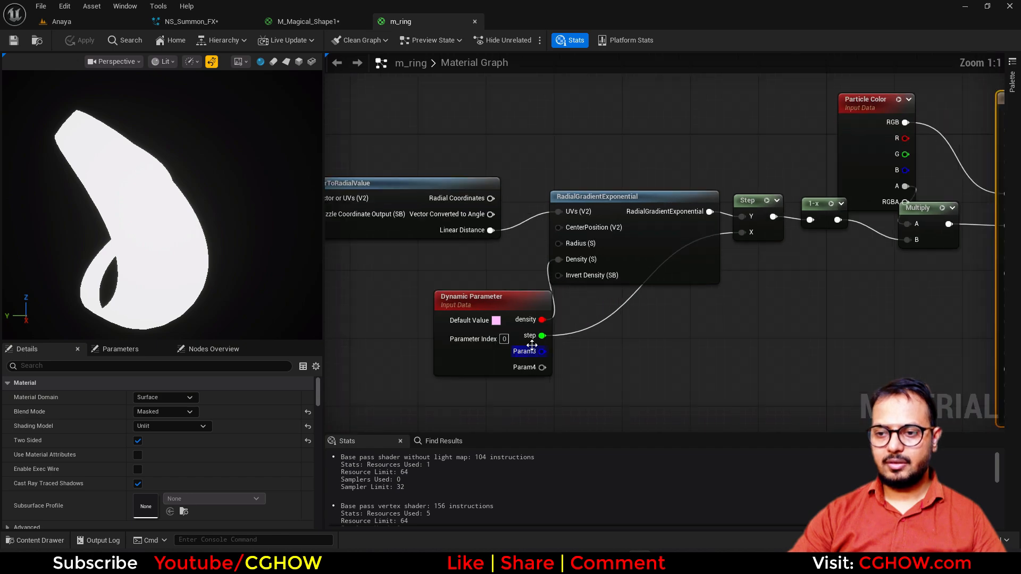
pyautogui.click(286, 62)
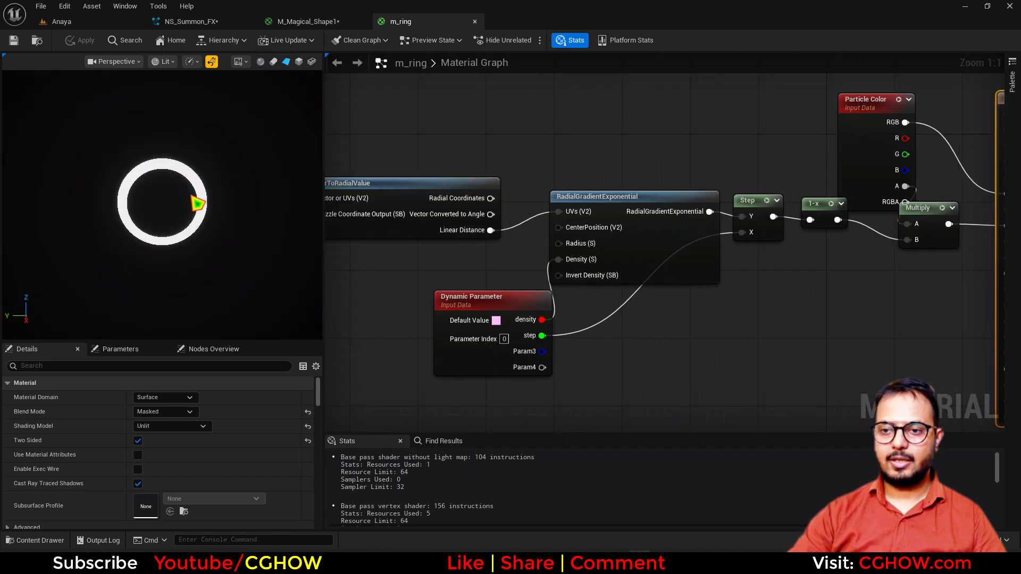
pyautogui.scroll(-2, 588, 335)
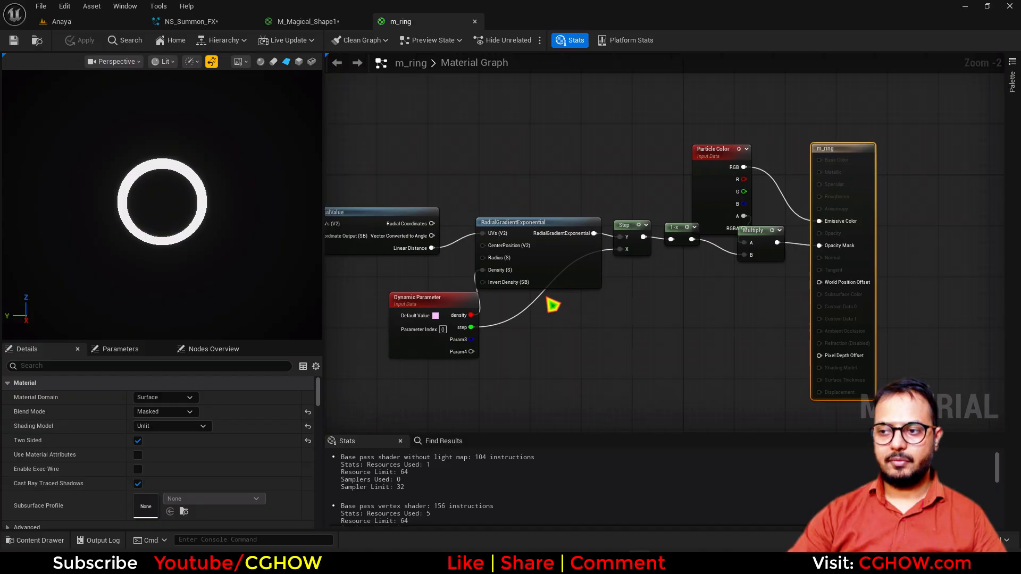
# - Locate m_ring in the content browser and assign it as the material of Minimal002's Sprite Renderer in NS_Summon_FX
pyautogui.click(36, 41)
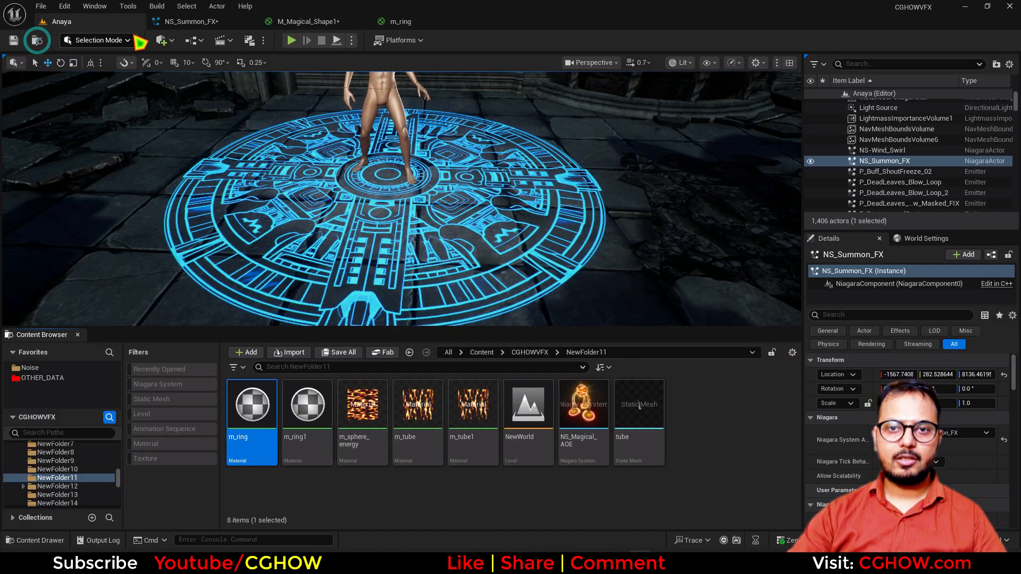
pyautogui.click(193, 22)
pyautogui.click(223, 400)
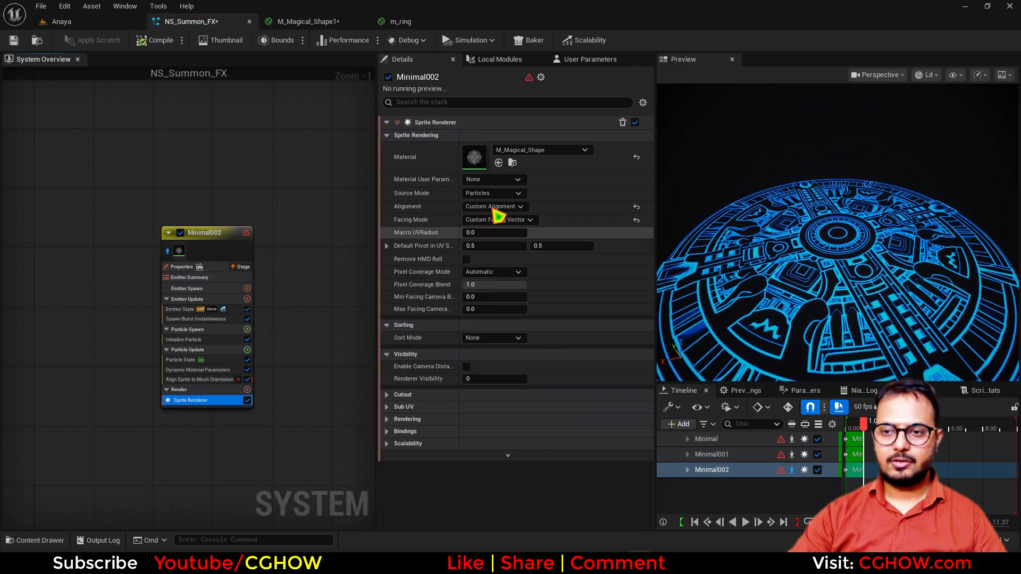
pyautogui.click(498, 163)
# - Set the step parameter to 0.2 and density to 2 in Minimal002's Dynamic Material Parameters
pyautogui.click(197, 370)
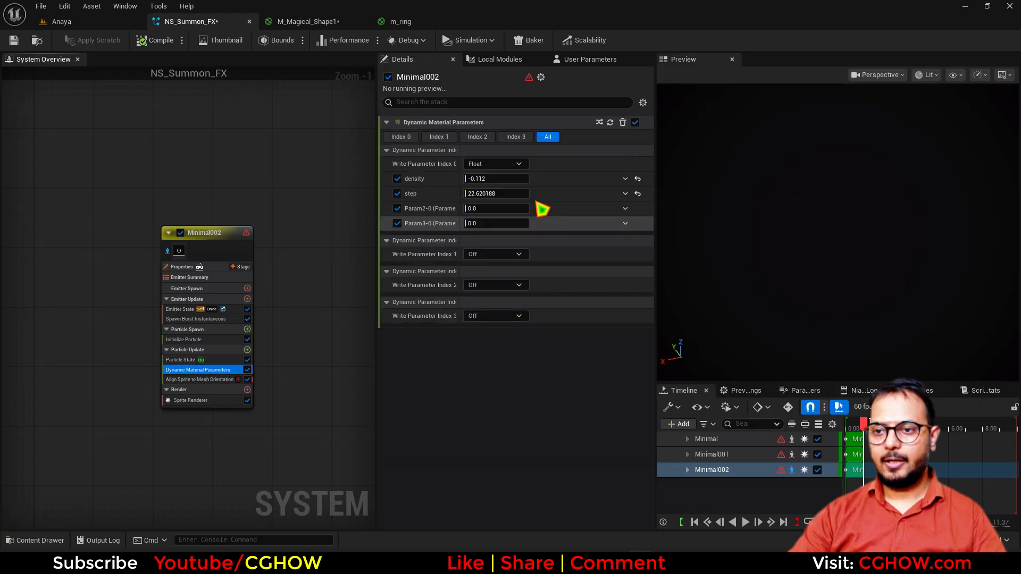
pyautogui.click(500, 195)
pyautogui.write('.2')
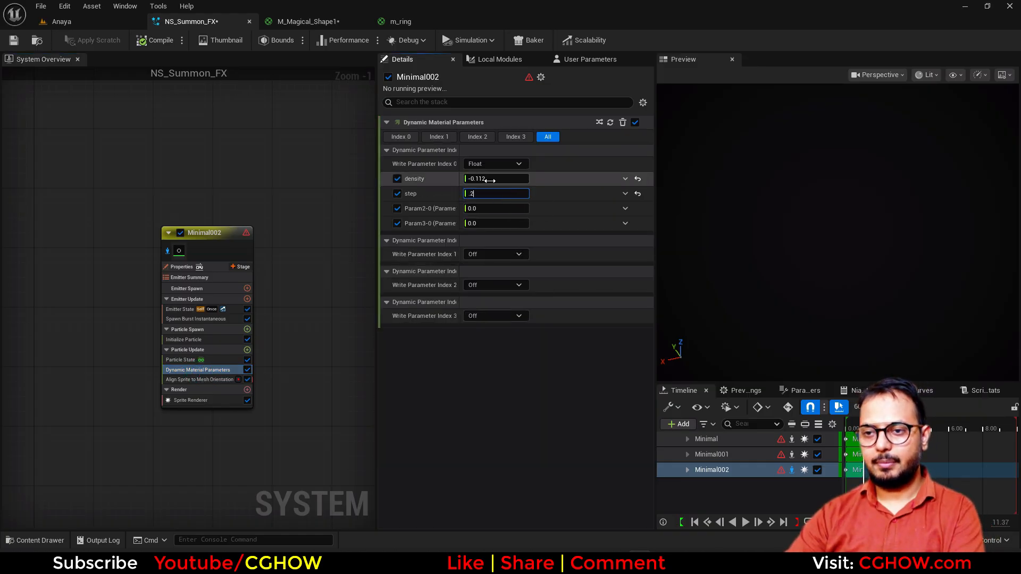
pyautogui.click(489, 179)
pyautogui.write('2')
pyautogui.press('Return')
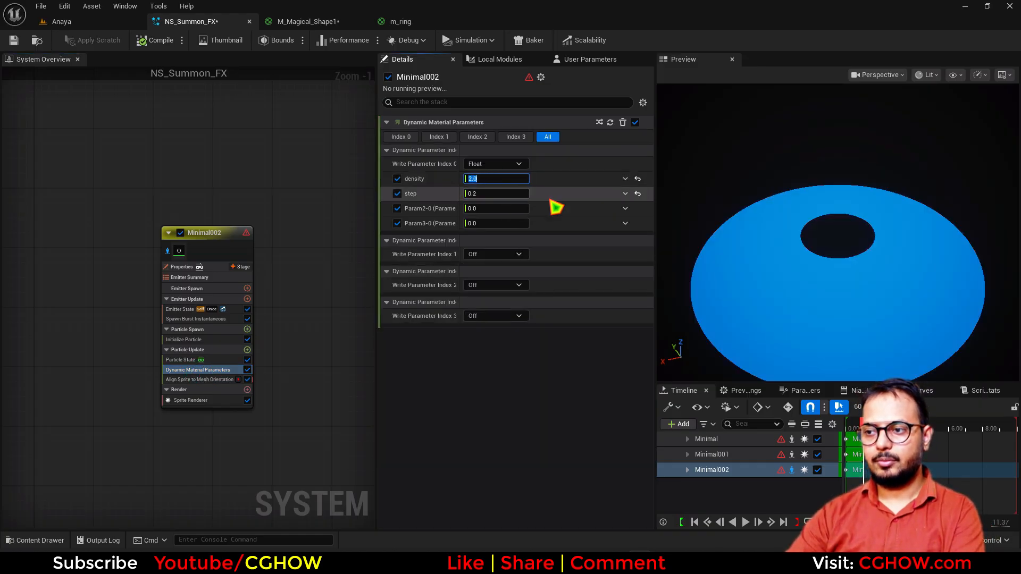
# - Set the step parameter to 0.95 and lower density to about 1.77 for a thinner ring
pyautogui.moveTo(505, 193); pyautogui.dragTo(551, 194)
pyautogui.write('39')
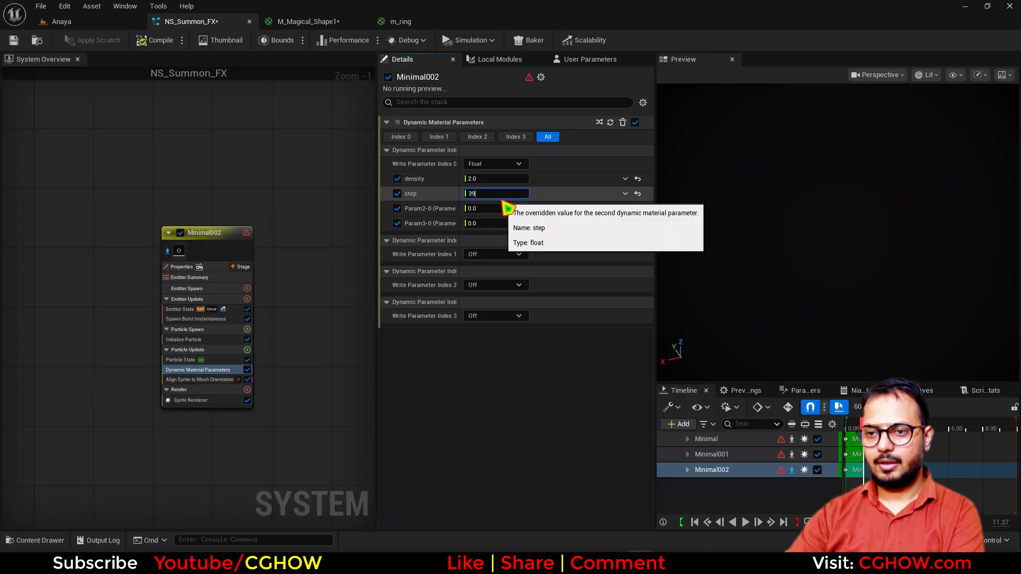
pyautogui.press('BackSpace')
pyautogui.write('0.95')
pyautogui.press('Return')
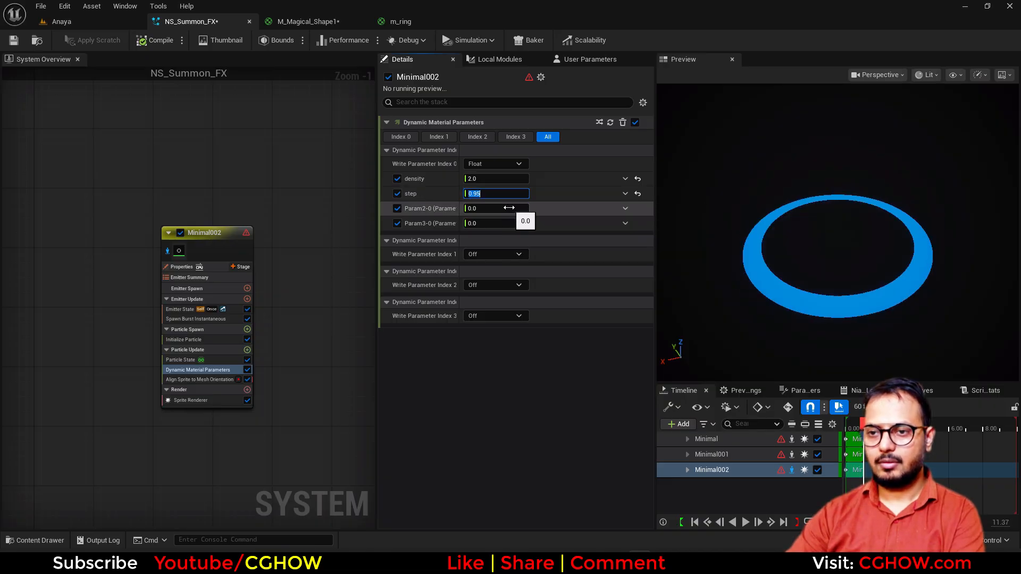
pyautogui.moveTo(500, 178); pyautogui.dragTo(486, 178)
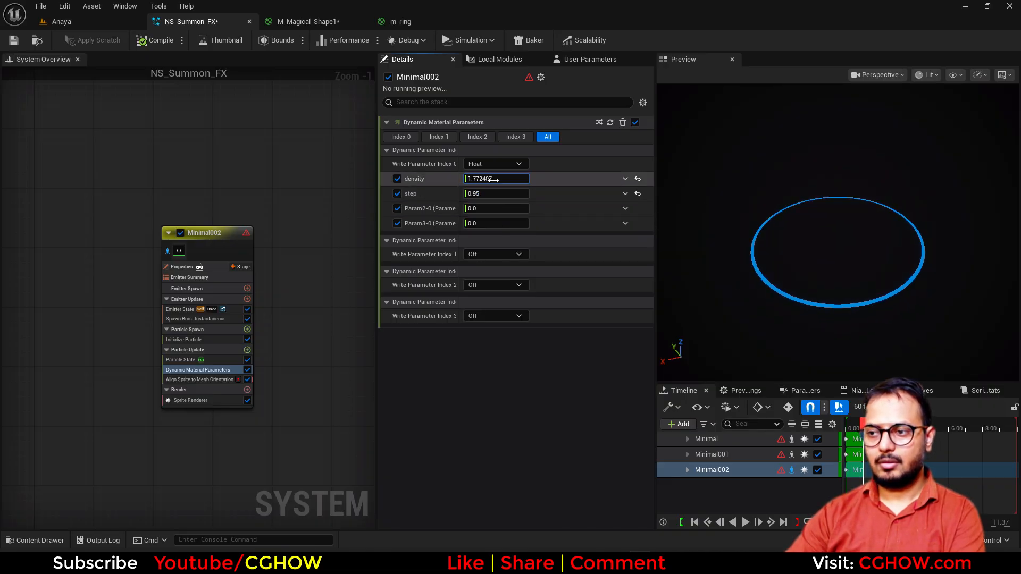
# - Change Minimal002's initial particle color to a reddish orange with a hue of about 5 and a value of 5
pyautogui.click(205, 329)
pyautogui.click(210, 350)
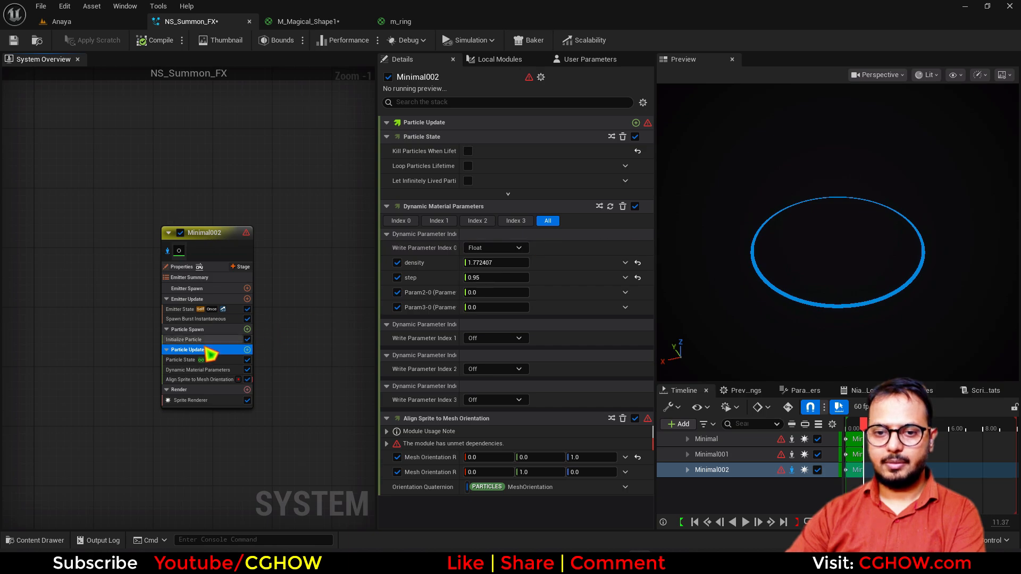
pyautogui.click(183, 339)
pyautogui.click(514, 208)
pyautogui.moveTo(584, 301); pyautogui.dragTo(610, 300)
pyautogui.click(716, 385)
pyautogui.write('5')
pyautogui.press('Return')
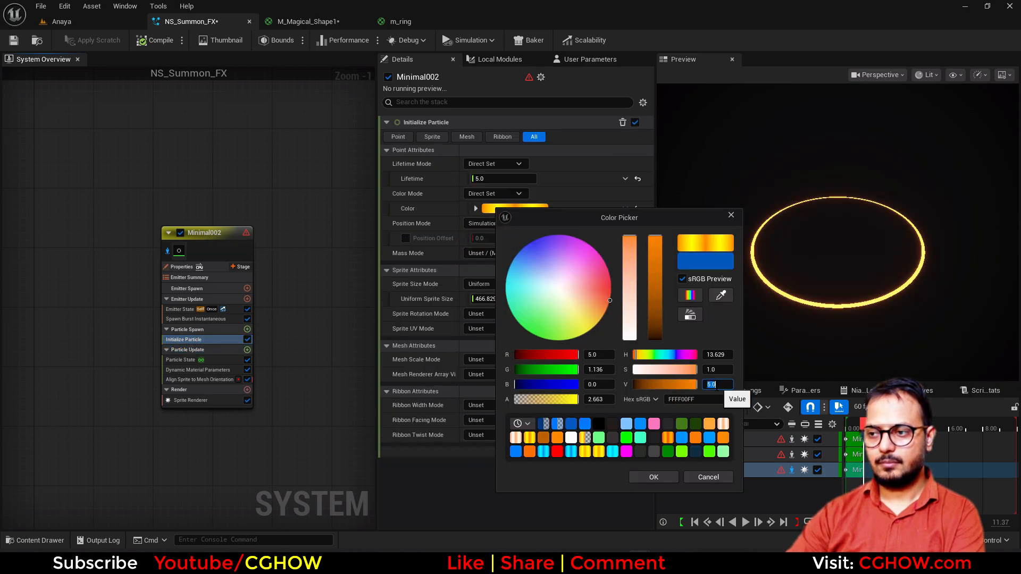
pyautogui.moveTo(610, 301); pyautogui.dragTo(611, 291)
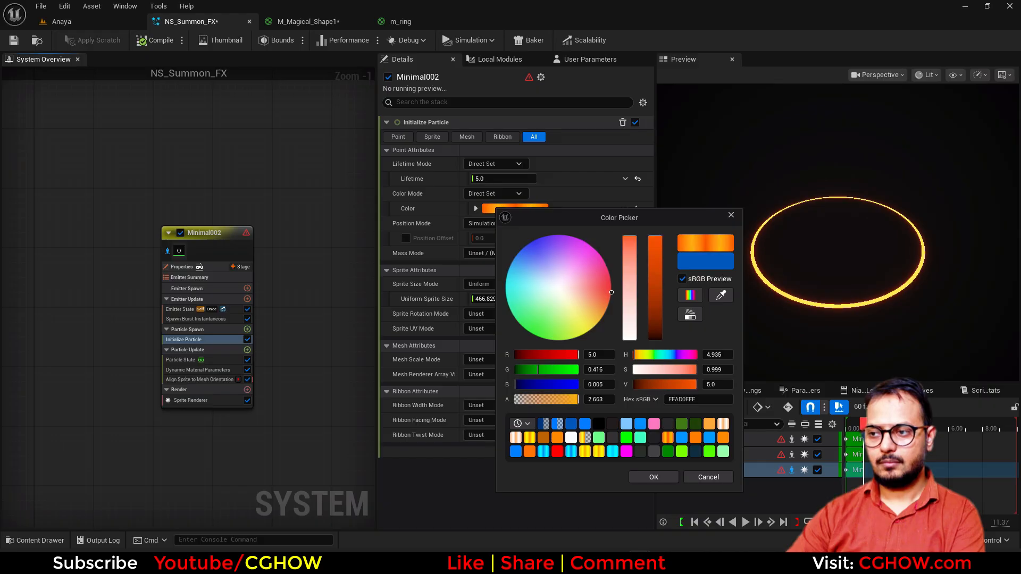
pyautogui.click(654, 477)
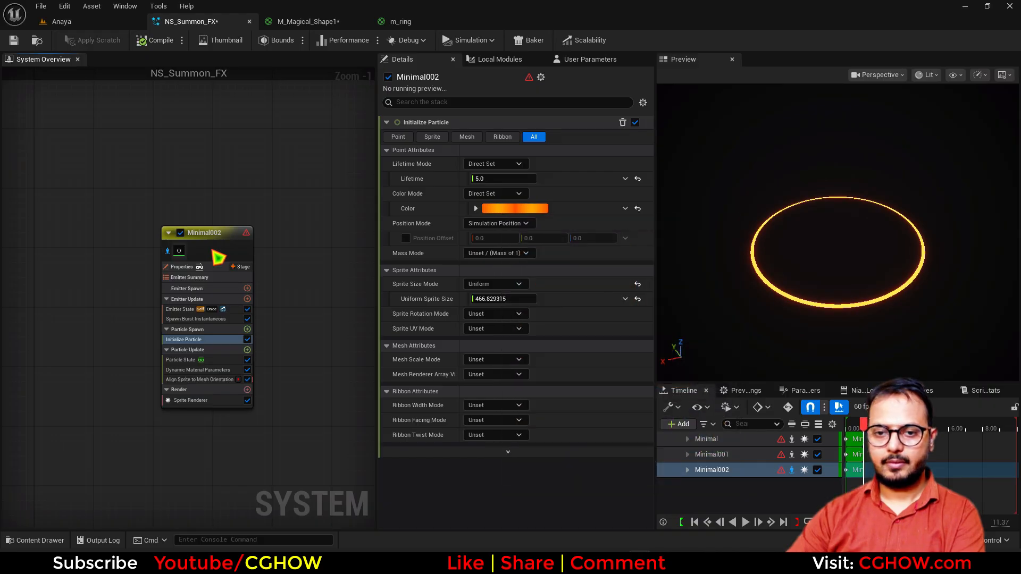
# - Turn off isolation of Minimal002 and enlarge its Uniform Sprite Size to about 887 to surround the magic circle
pyautogui.click(168, 251)
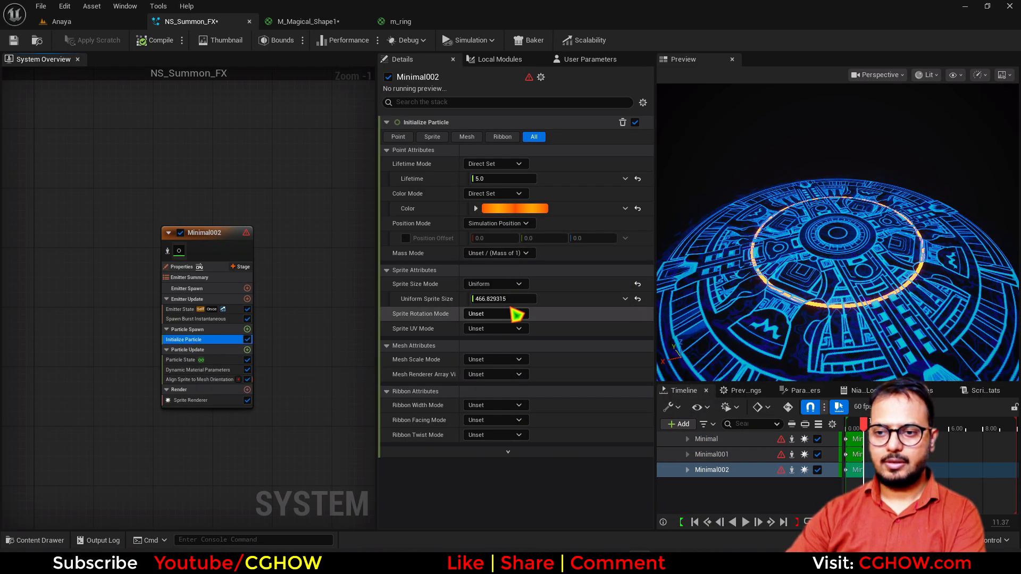
pyautogui.moveTo(502, 299); pyautogui.dragTo(555, 299)
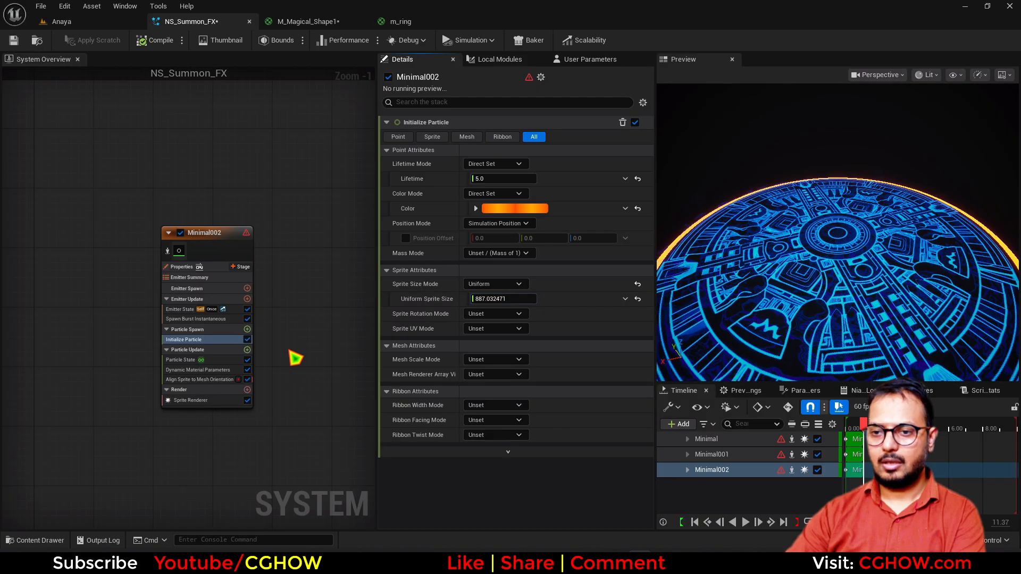
# - Lower Minimal002's density dynamic parameter to about 1.743 to thin the outer ring
pyautogui.click(202, 379)
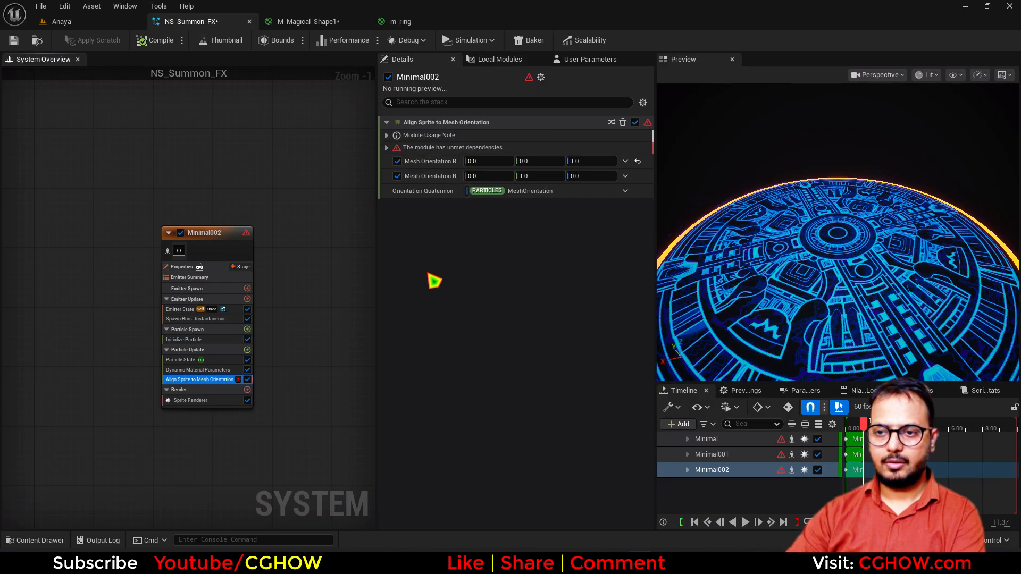
pyautogui.click(202, 369)
pyautogui.moveTo(485, 179); pyautogui.dragTo(492, 179)
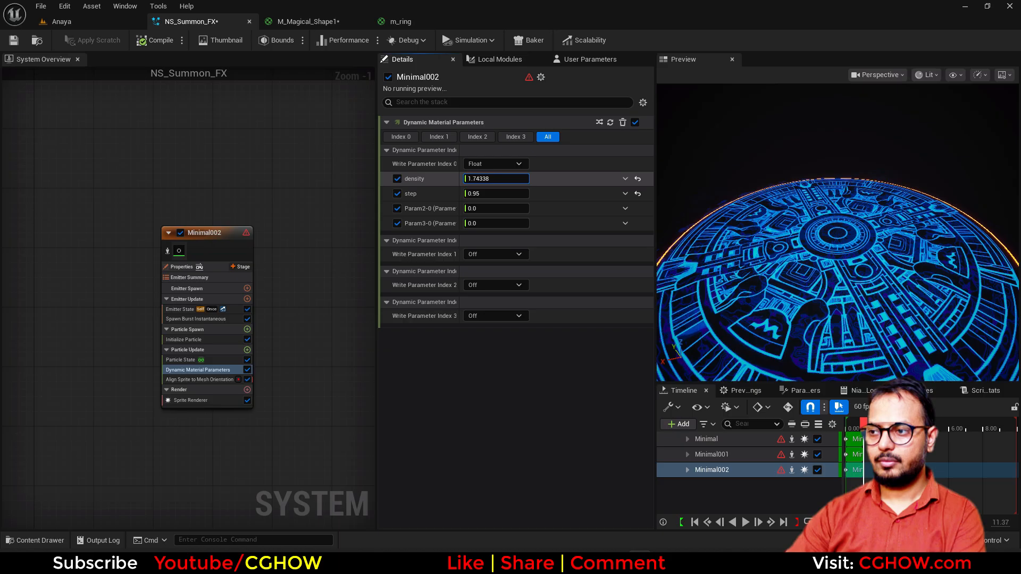
pyautogui.moveTo(755, 225); pyautogui.dragTo(755, 253, button='right')
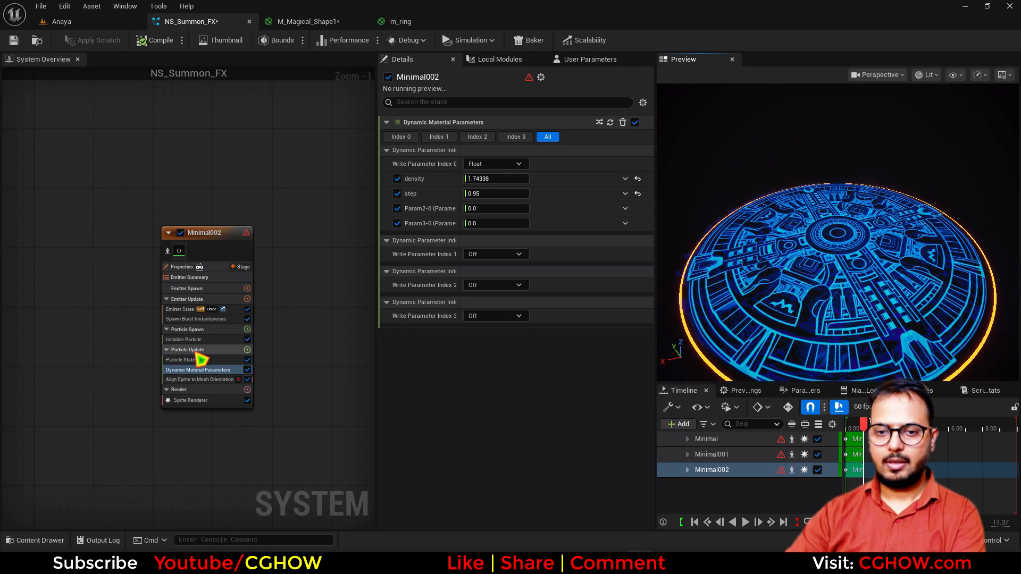
# - Raise the ring's initial particle color value to 50 and inspect the glow in the Anaya level
pyautogui.click(183, 339)
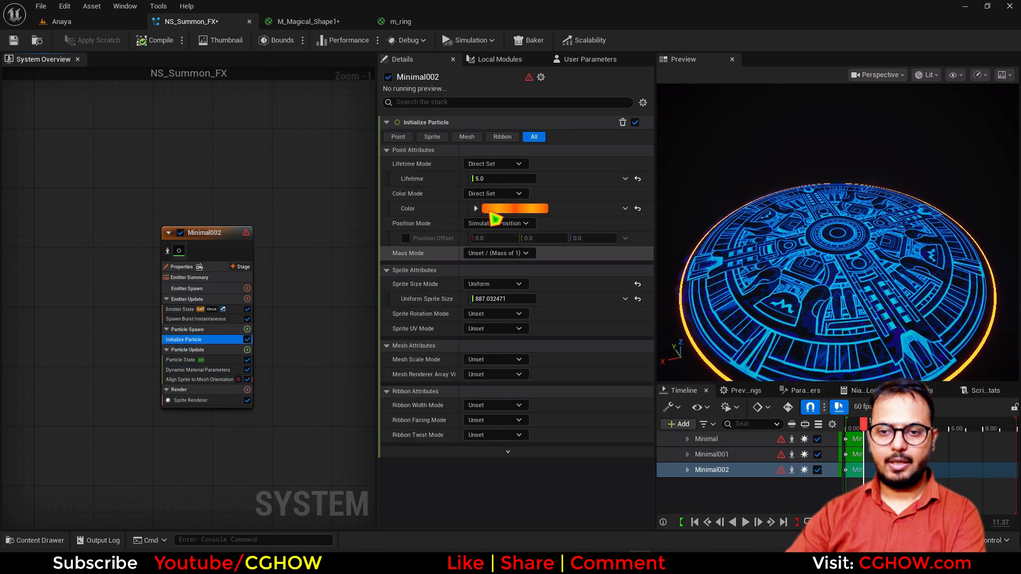
pyautogui.click(513, 208)
pyautogui.write('50')
pyautogui.press('Return')
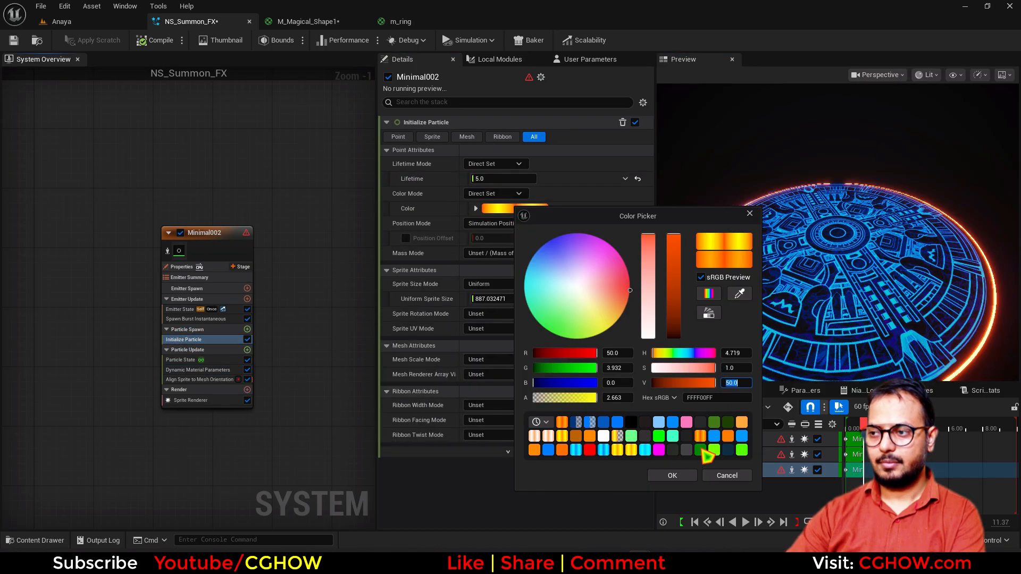
pyautogui.click(686, 474)
pyautogui.click(85, 22)
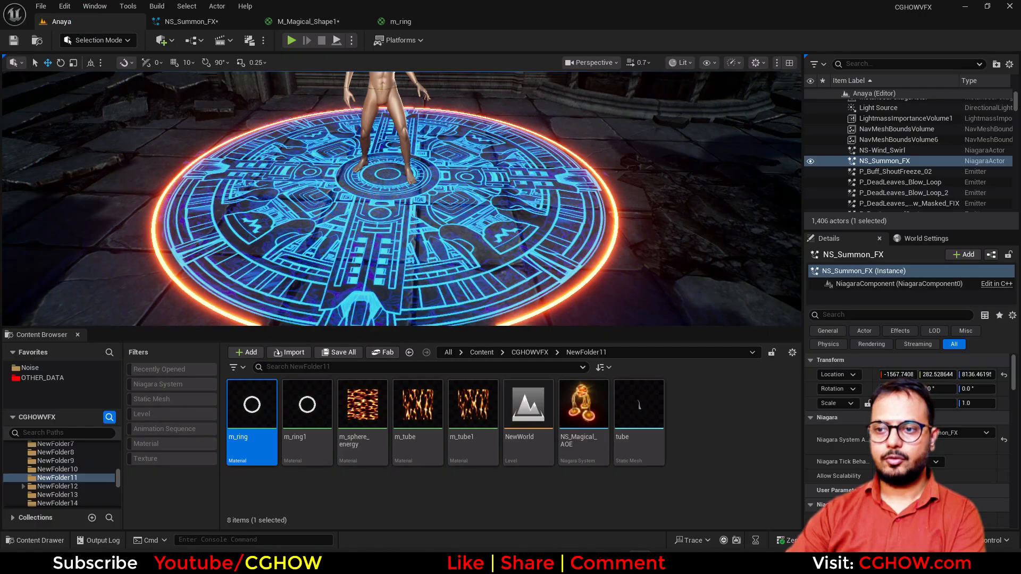
pyautogui.scroll(-2, 409, 204)
pyautogui.scroll(3, 408, 203)
pyautogui.scroll(-2, 408, 204)
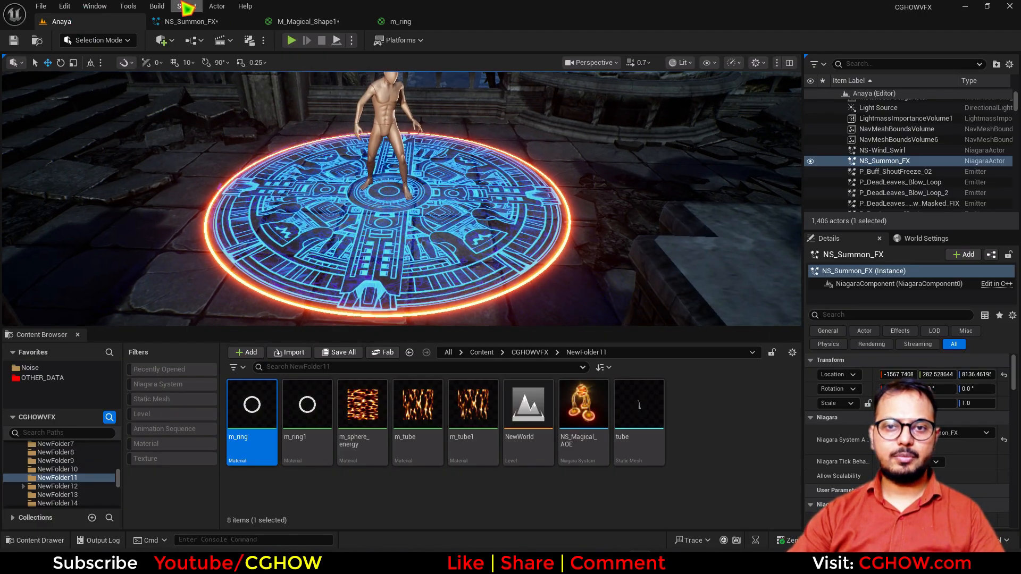
# - Shift the ring's particle color to orange with a hue of about 15, set its value to 10, and return to the Anaya level
pyautogui.click(204, 25)
pyautogui.click(510, 208)
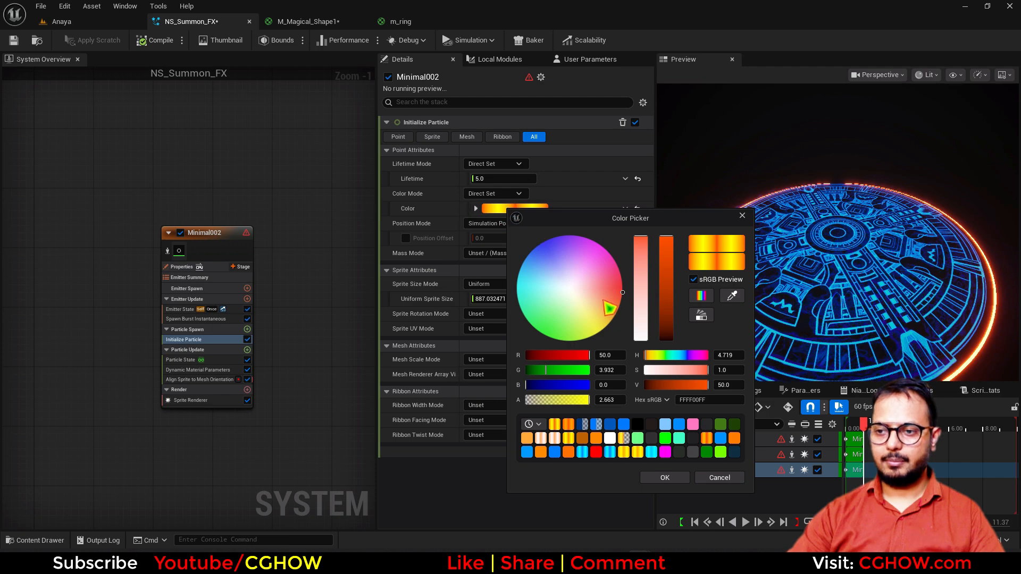
pyautogui.moveTo(623, 292); pyautogui.dragTo(616, 298)
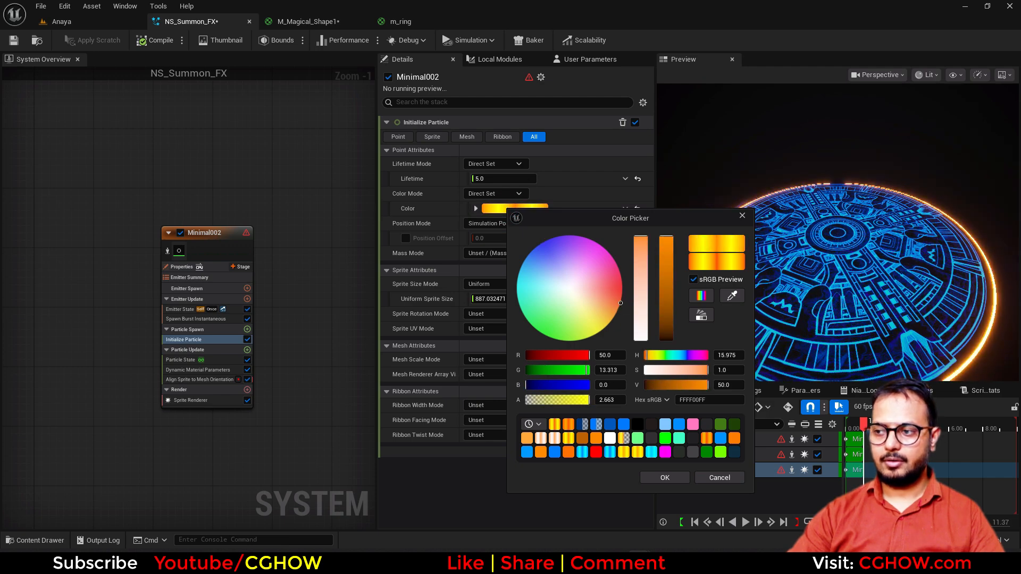
pyautogui.click(724, 385)
pyautogui.write('10')
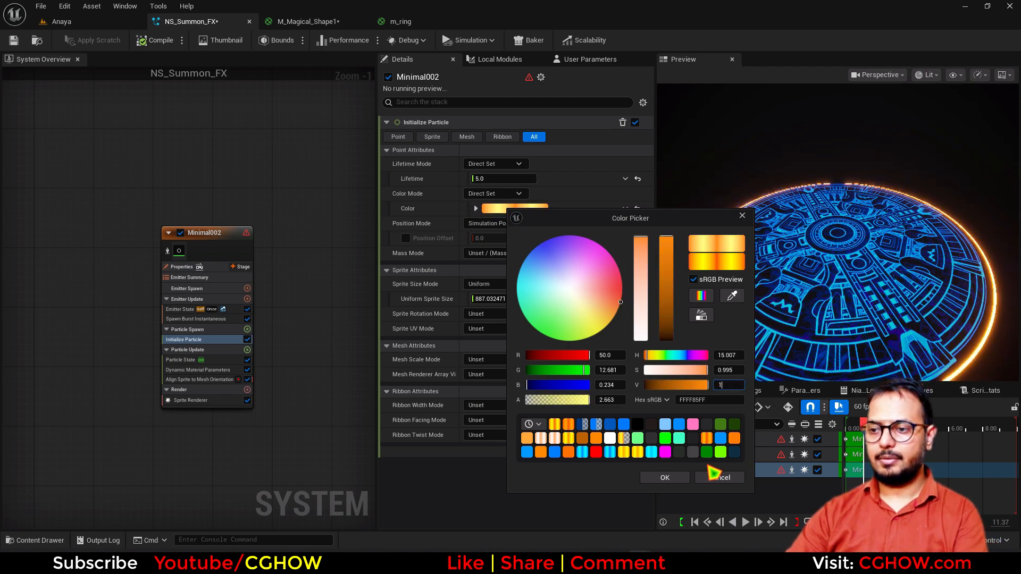
pyautogui.press('Return')
pyautogui.click(667, 477)
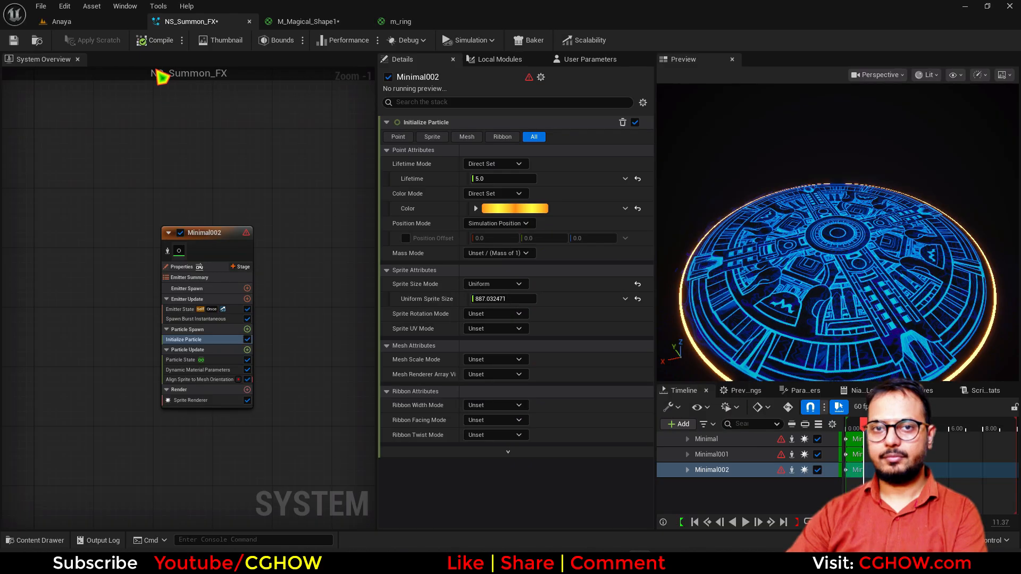
pyautogui.click(109, 22)
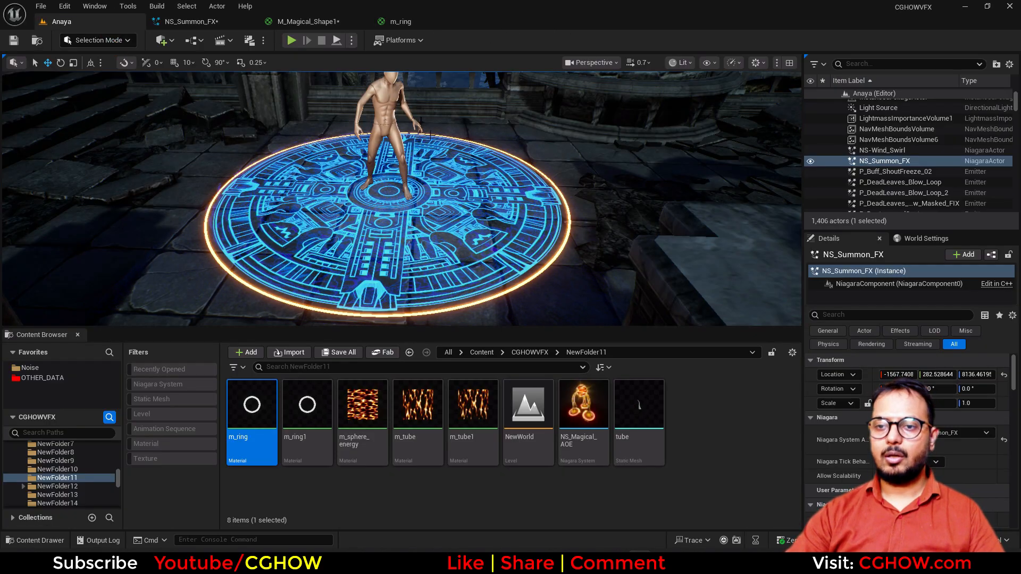
# - Return to the NS_Summon_FX system and duplicate the Minimal002 ring emitter
pyautogui.click(213, 22)
pyautogui.scroll(-3, 246, 234)
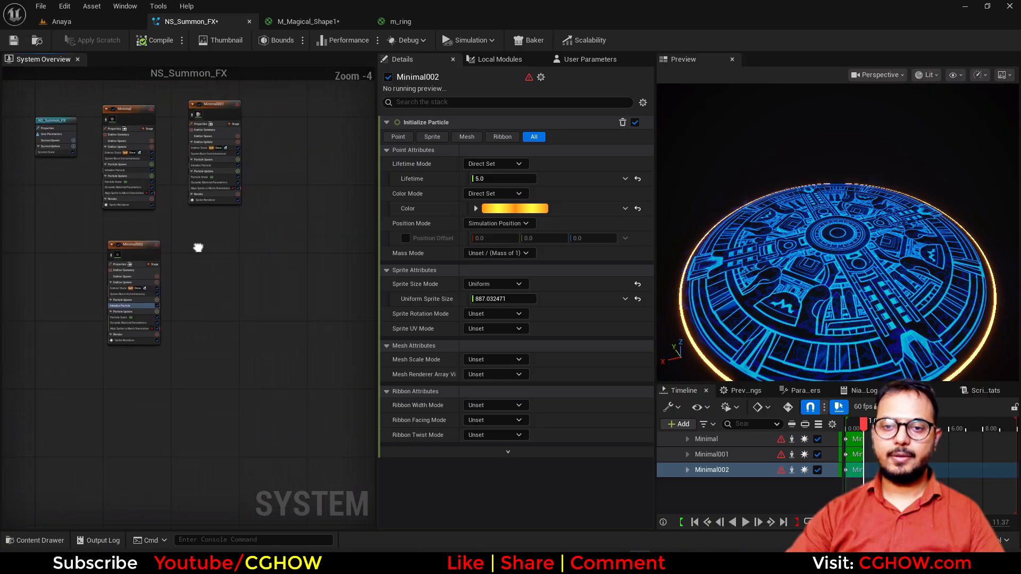
pyautogui.click(122, 244)
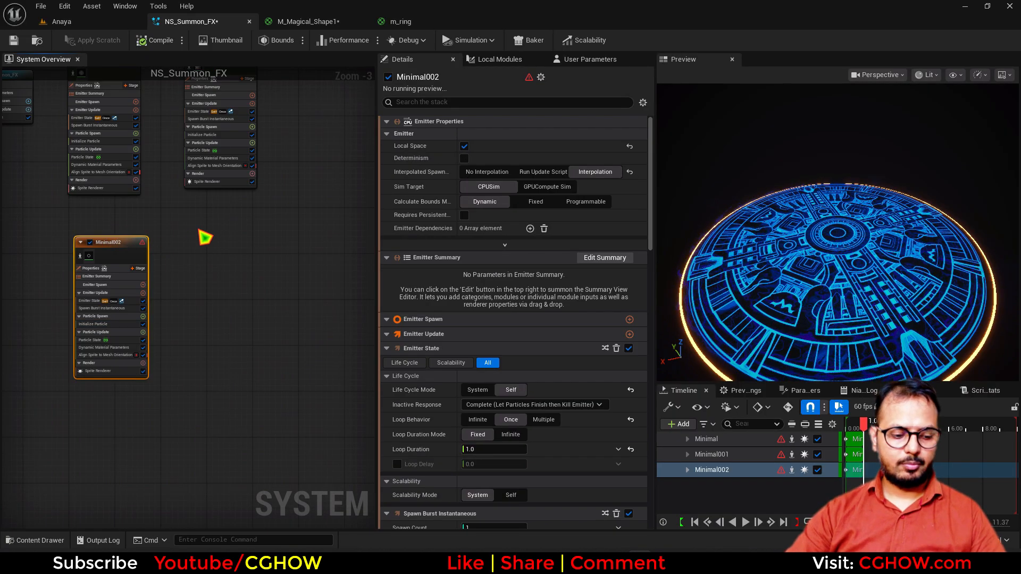
pyautogui.hotkey('ctrl', 'd')
pyautogui.scroll(3, 210, 237)
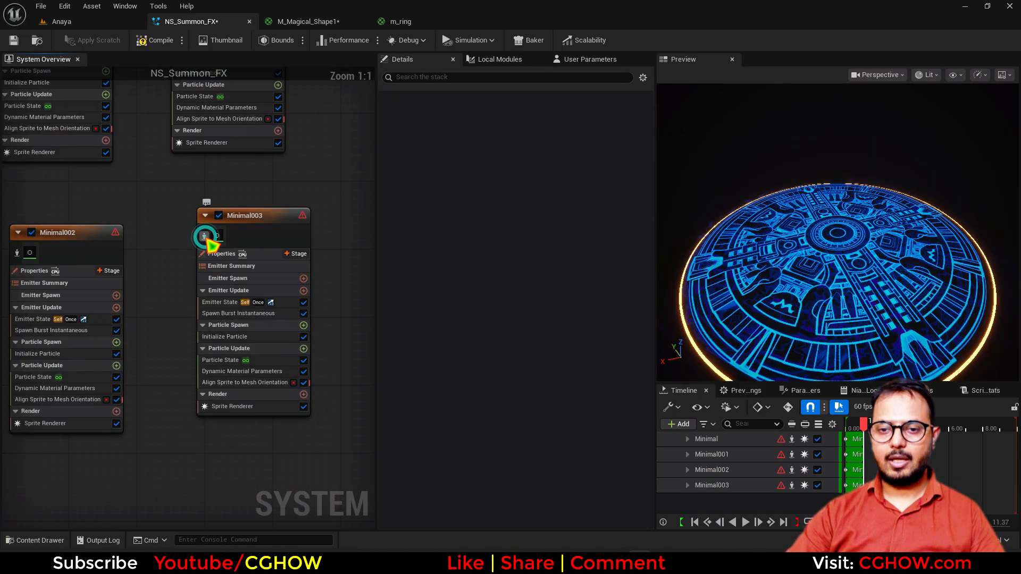
# - Isolate the duplicated emitter Minimal003 and replace its Sprite Renderer with a new default one
pyautogui.click(228, 406)
pyautogui.press('Delete')
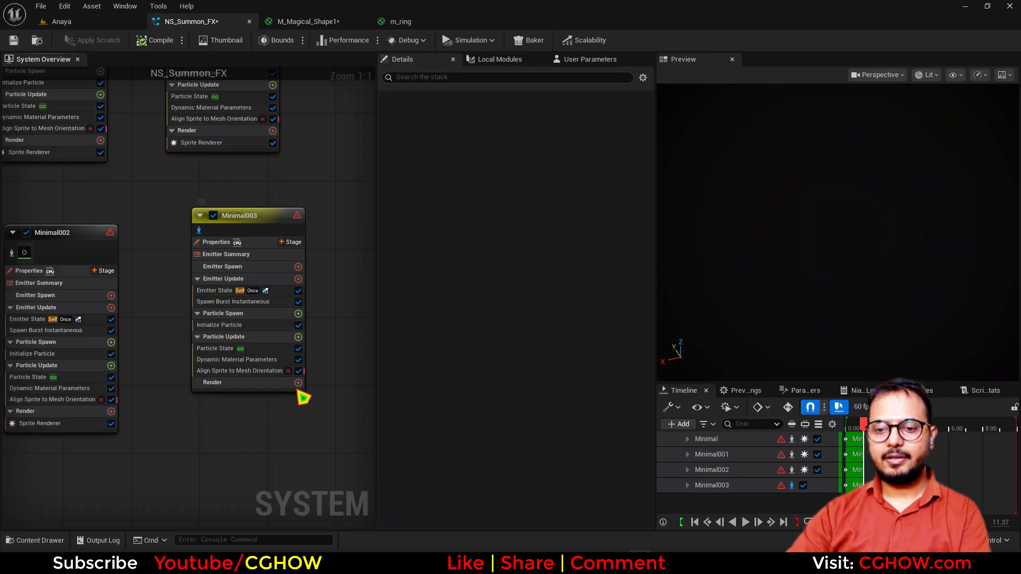
pyautogui.click(298, 382)
pyautogui.click(372, 239)
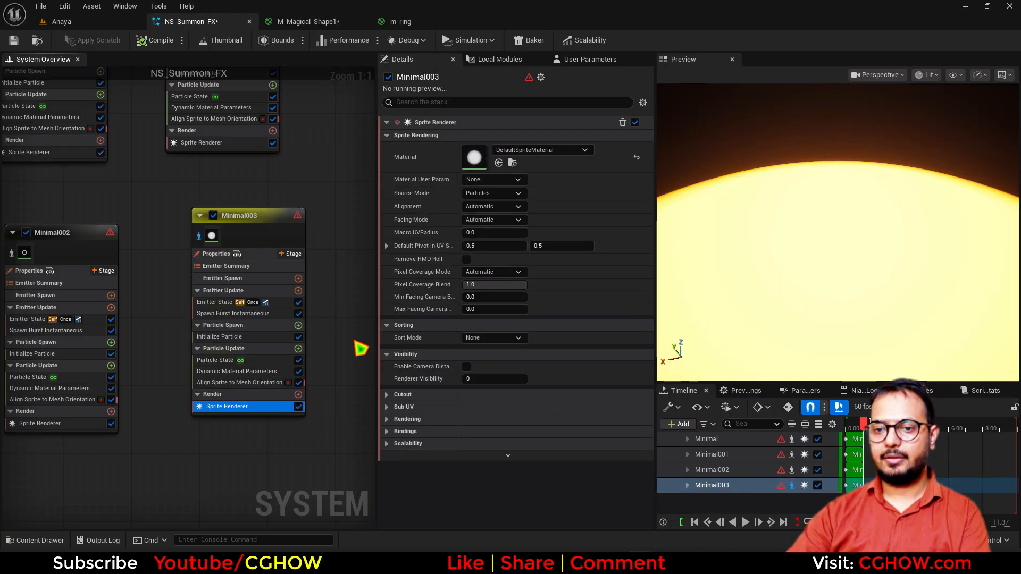
# - Remove the Align Sprite to Mesh Orientation, Dynamic Material Parameters and Spawn Burst Instantaneous modules from Minimal003
pyautogui.click(239, 382)
pyautogui.press('Delete')
pyautogui.click(229, 371)
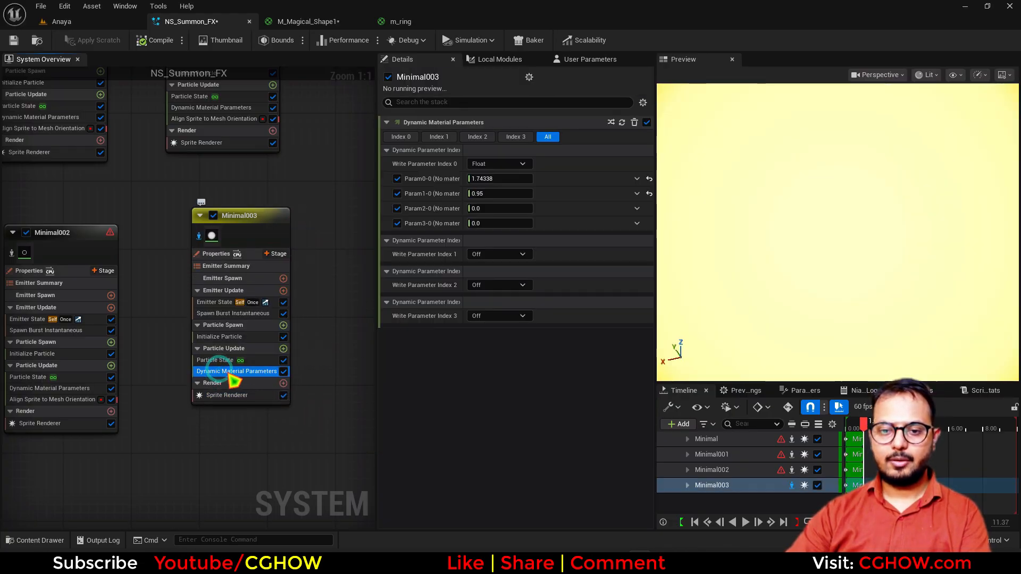
pyautogui.press('Delete')
pyautogui.click(229, 314)
pyautogui.press('Delete')
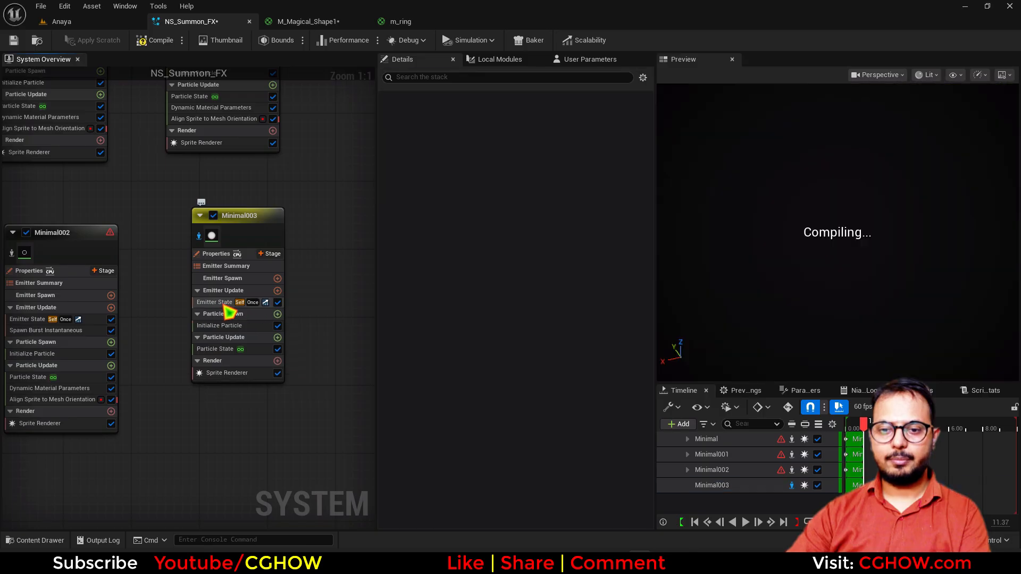
# - Reset Minimal003's Loop Behavior to Infinite and add a Spawn Rate module with a rate of 100
pyautogui.click(223, 303)
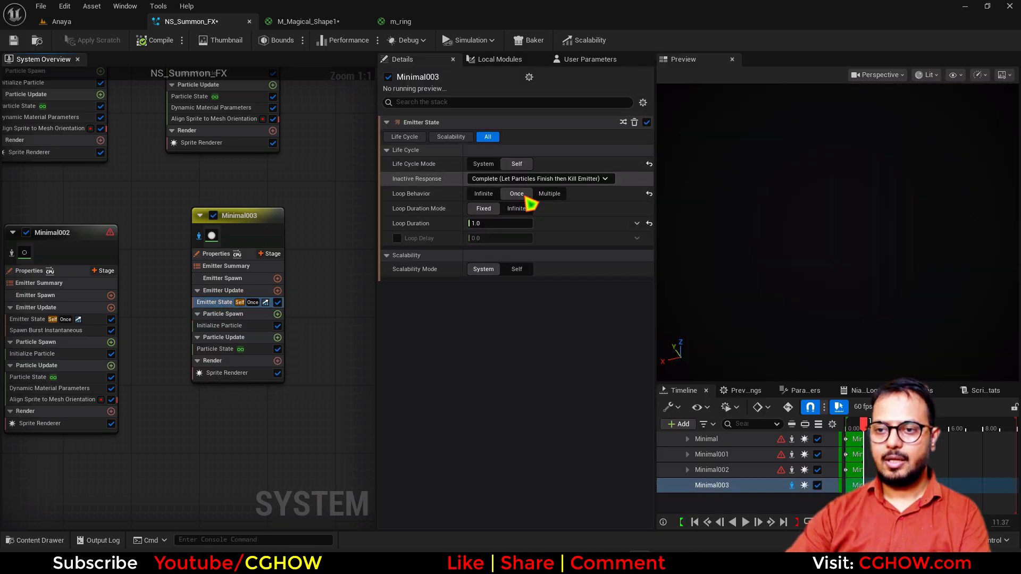
pyautogui.click(648, 197)
pyautogui.click(649, 194)
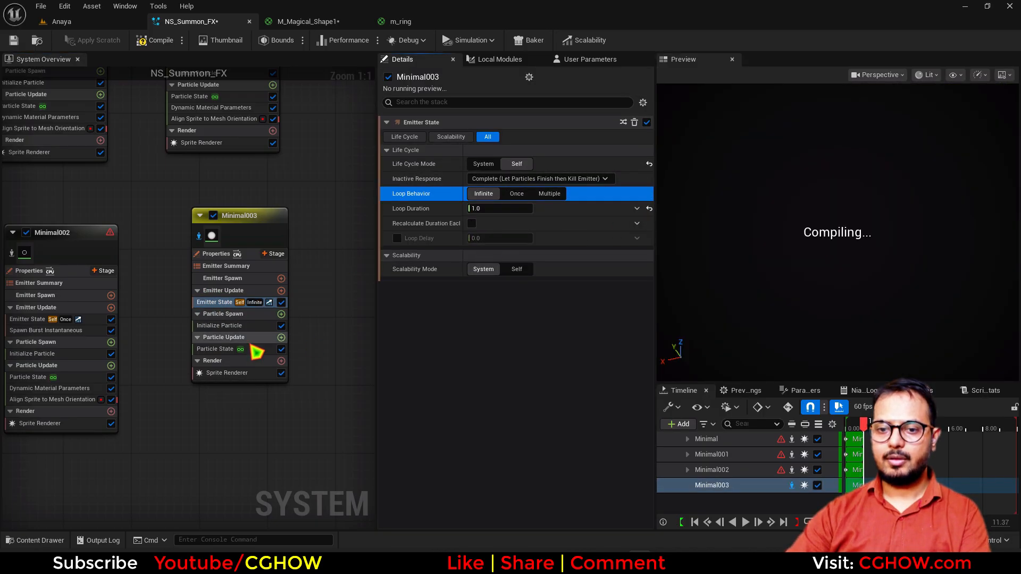
pyautogui.click(253, 349)
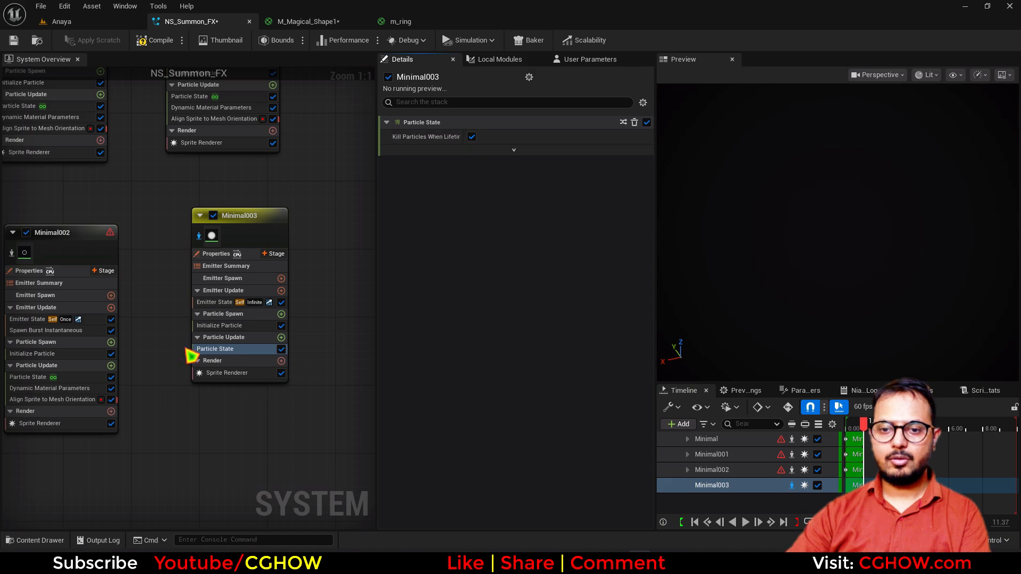
pyautogui.click(282, 290)
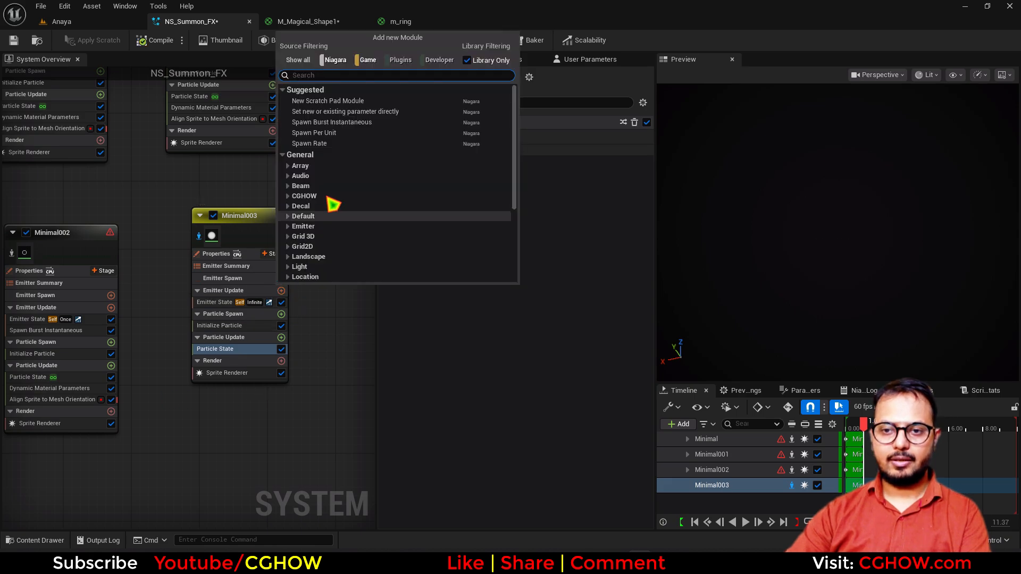
pyautogui.click(326, 152)
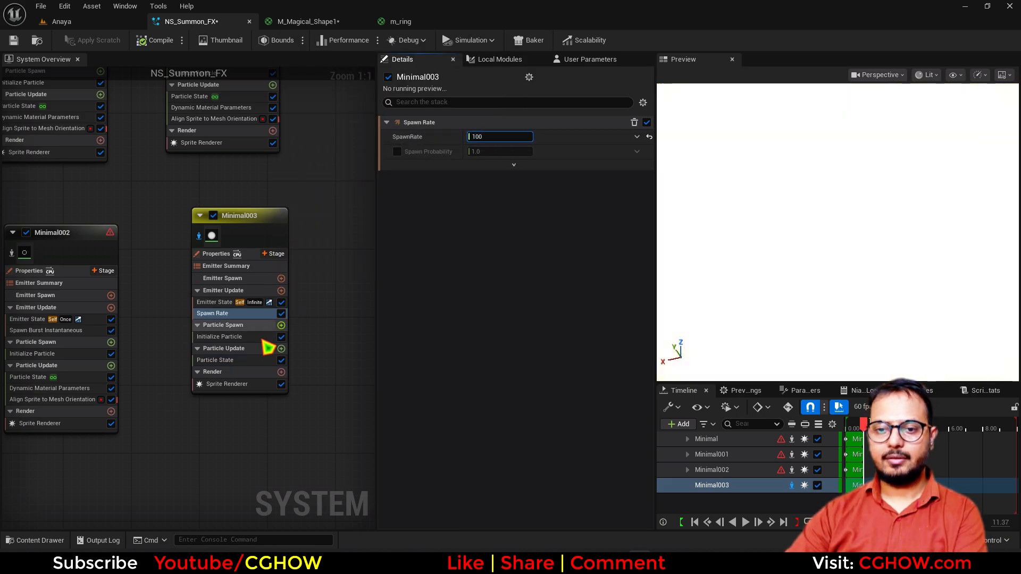
# - Set Minimal003's Uniform Sprite Size to 2.0 in Initialize Particle
pyautogui.click(242, 336)
pyautogui.click(492, 298)
pyautogui.write('2')
pyautogui.press('Return')
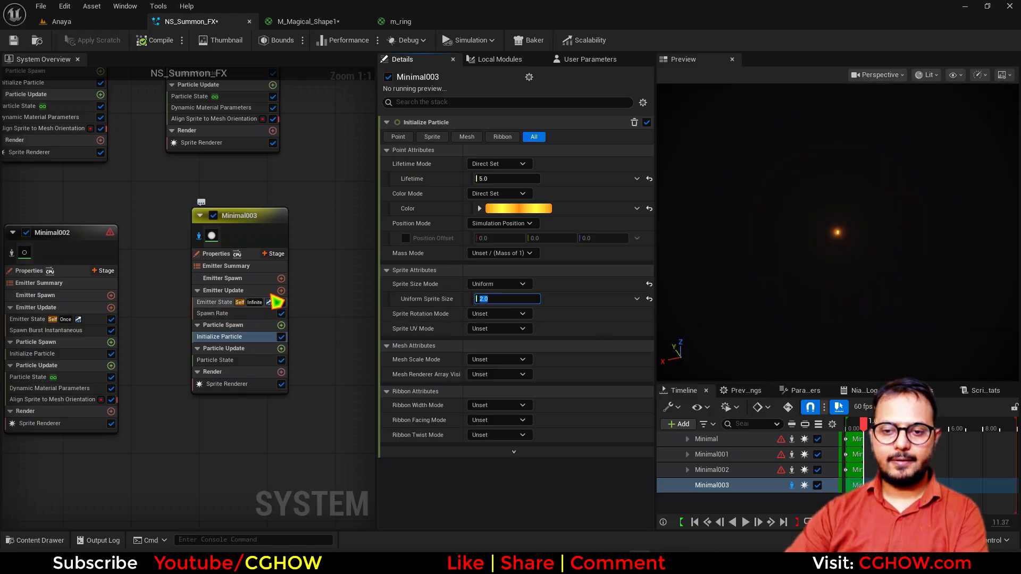
# - Set Minimal003's Calculate Bounds Mode to Fixed and its Sim Target to GPUCompute Sim
pyautogui.click(215, 254)
pyautogui.click(540, 202)
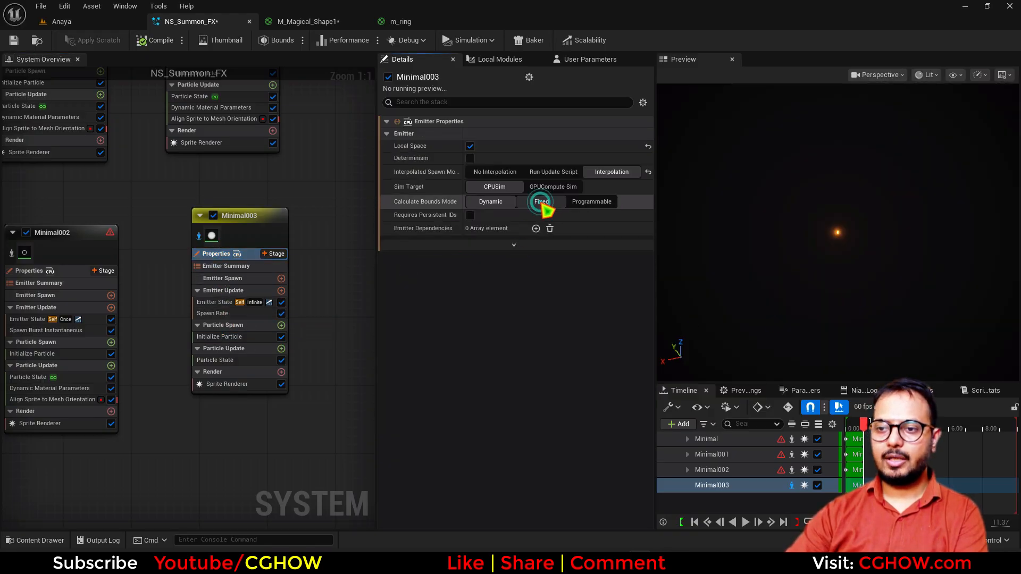
pyautogui.click(547, 187)
# - Raise Minimal003's Spawn Rate to 5000
pyautogui.click(223, 313)
pyautogui.click(500, 137)
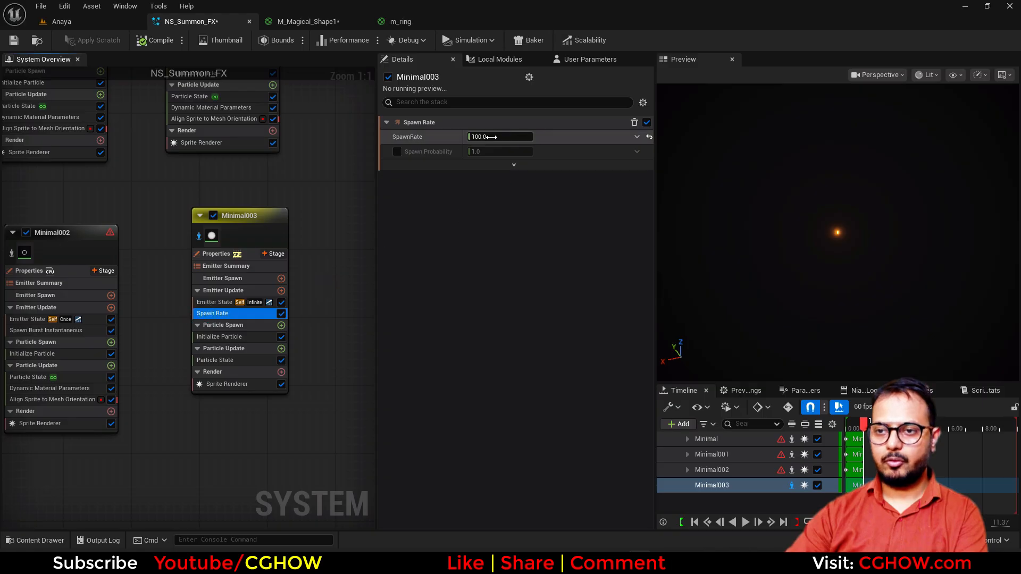
pyautogui.write('5000')
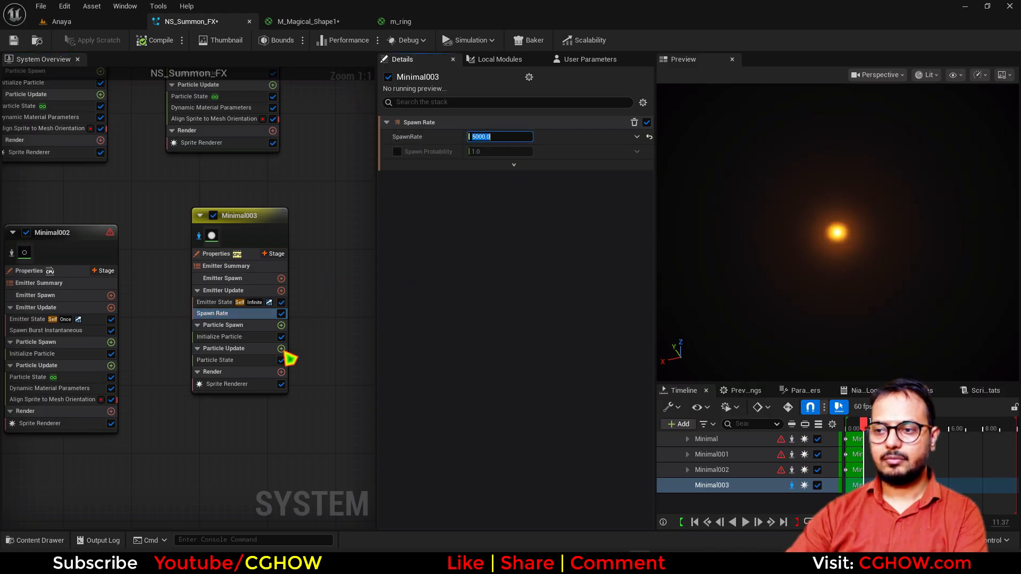
# - Add a Shape Location module to Minimal003's Particle Spawn, using the Torus primitive with a Handle Radius of 0
pyautogui.click(282, 348)
pyautogui.click(321, 187)
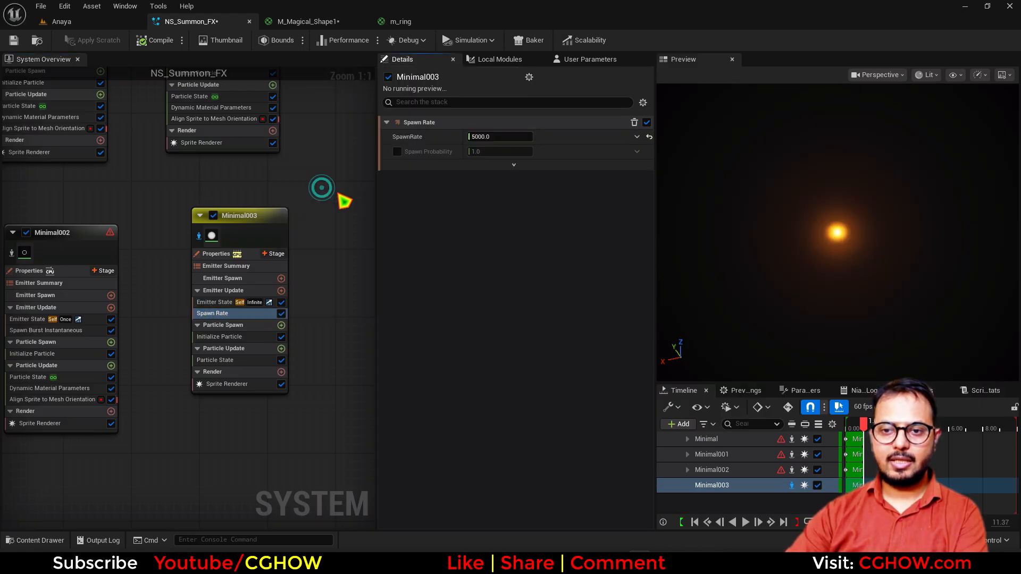
pyautogui.click(519, 164)
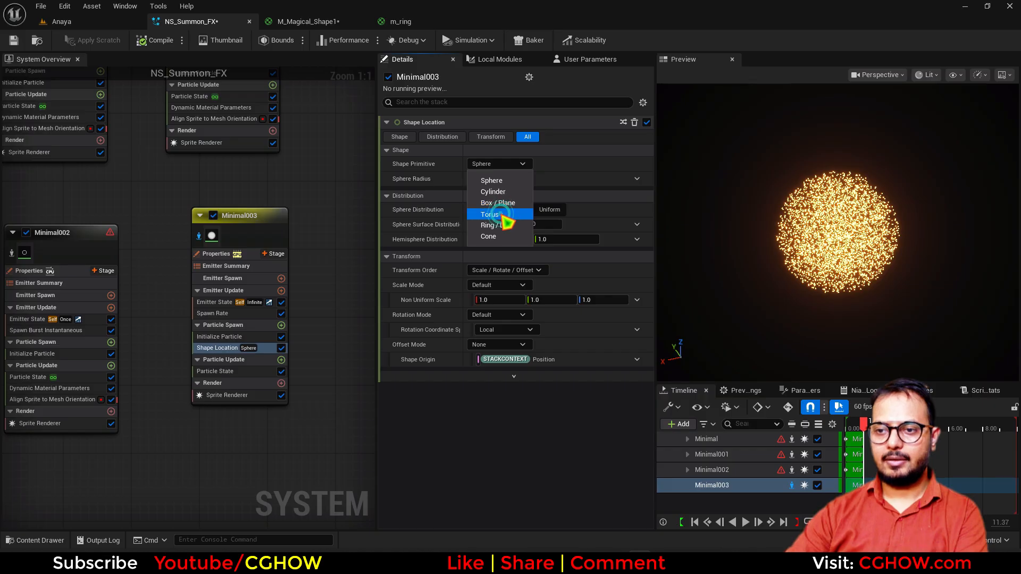
pyautogui.click(500, 214)
pyautogui.click(495, 208)
pyautogui.write('0')
pyautogui.press('Return')
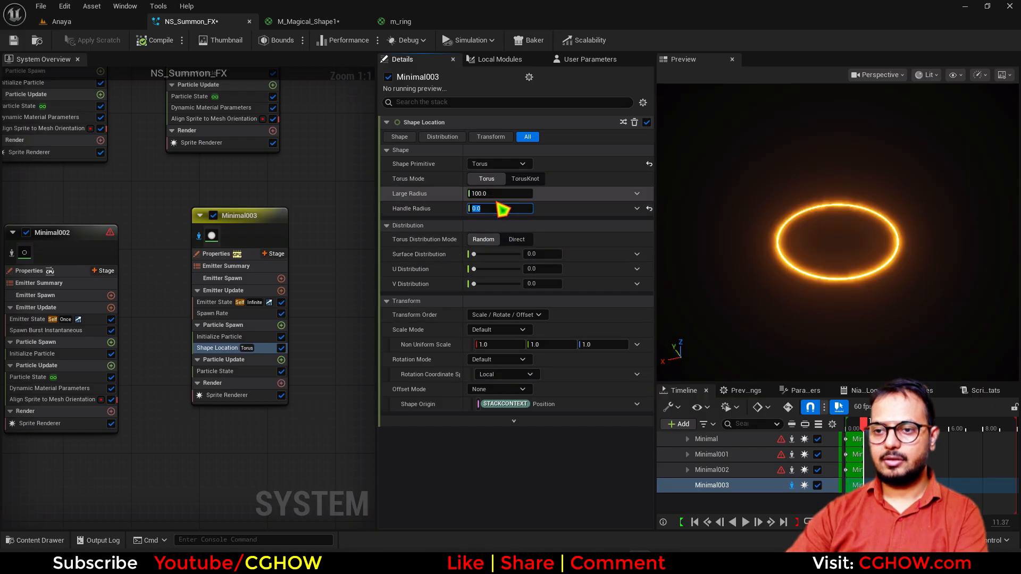
# - Turn off isolation of Minimal003 and enlarge the torus Large Radius to about 221 to match the outer ring
pyautogui.moveTo(500, 193); pyautogui.dragTo(537, 194)
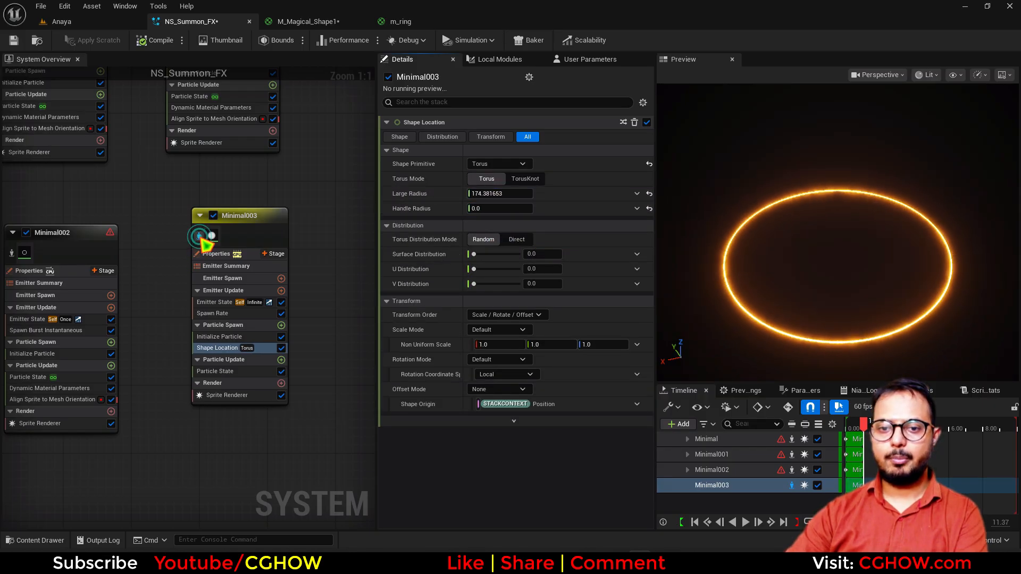
pyautogui.click(199, 235)
pyautogui.click(491, 193)
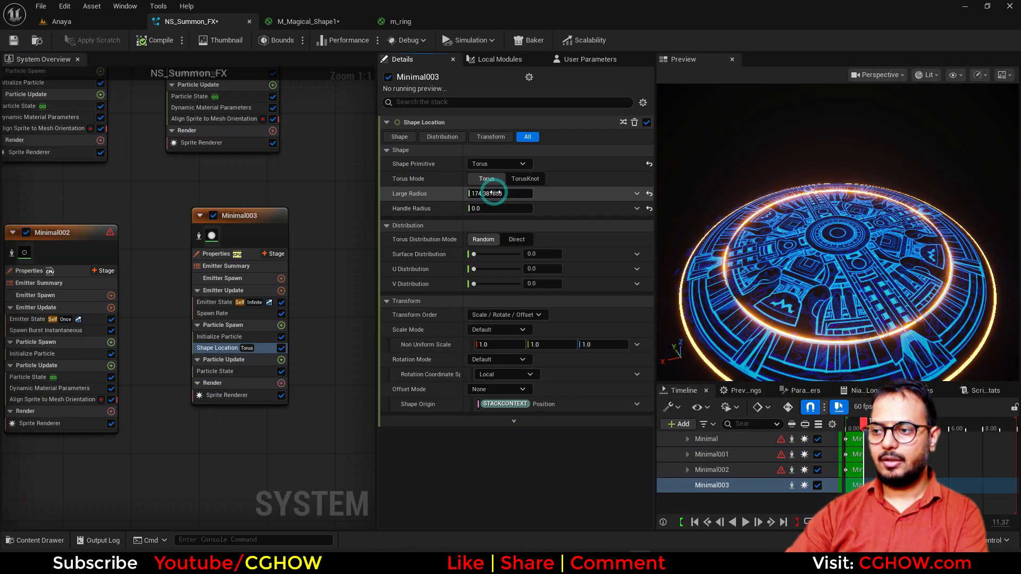
pyautogui.moveTo(491, 193); pyautogui.dragTo(515, 194)
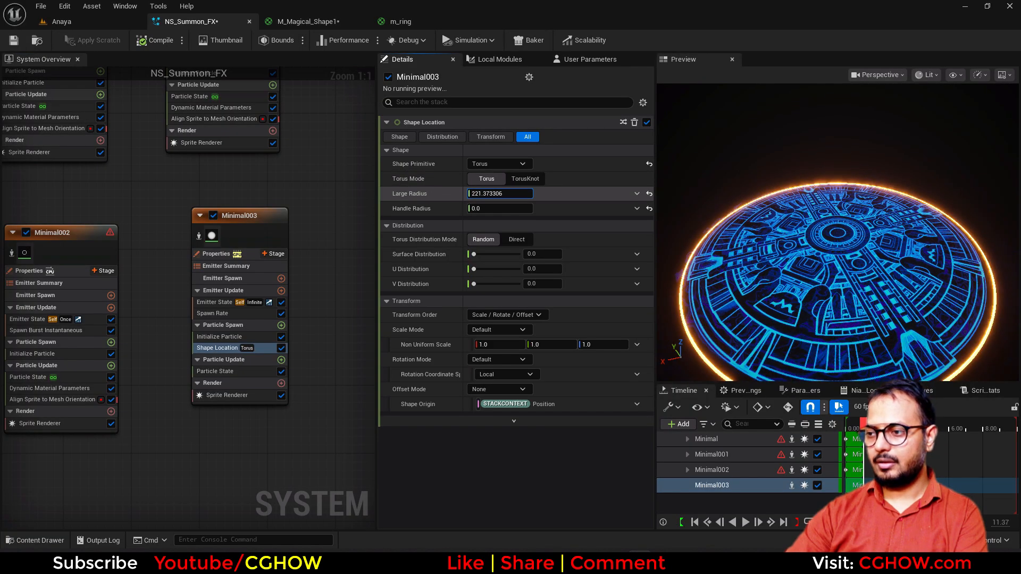
# - Add an Add Velocity module with Apply Initial Forces to Minimal003, set it to From Point and adjust its Velocity Speed
pyautogui.click(281, 326)
pyautogui.click(319, 143)
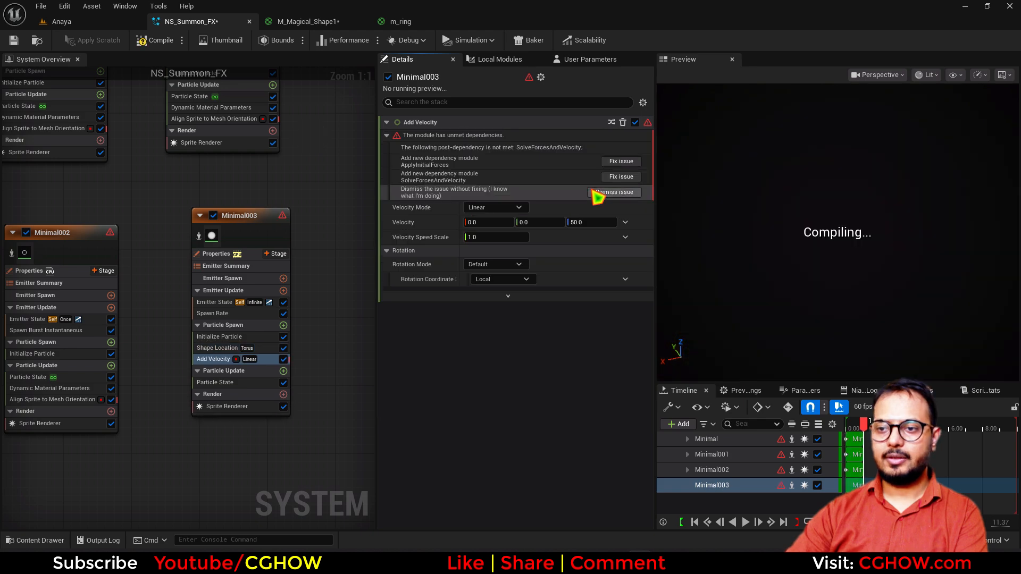
pyautogui.click(619, 161)
pyautogui.click(505, 167)
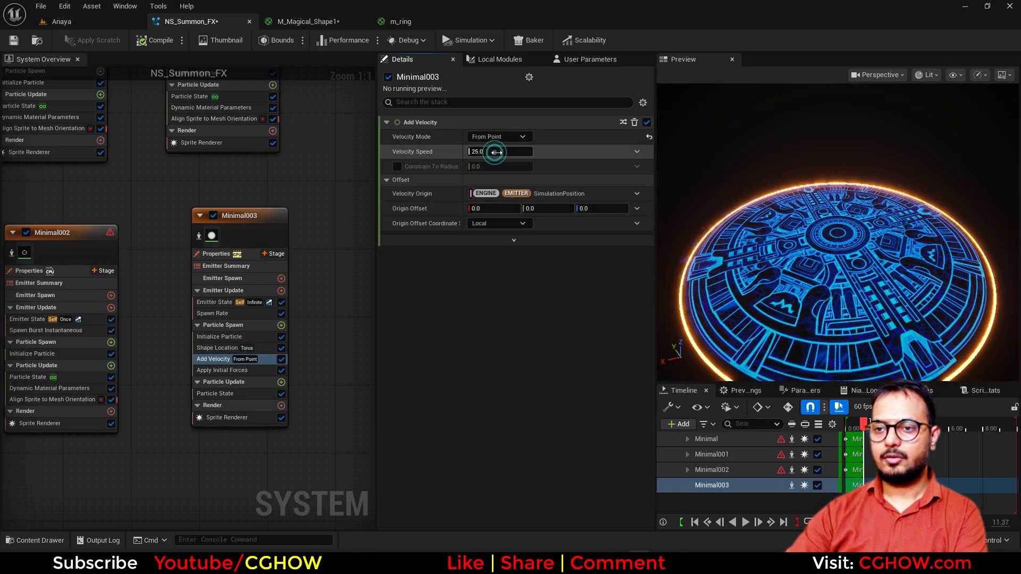
pyautogui.moveTo(496, 152)
pyautogui.mouseDown()
pyautogui.moveTo(527, 152)
pyautogui.moveTo(478, 152)
pyautogui.mouseUp()
# - Save the Niagara system and replay the isolated Minimal003 ring from the start of the timeline
pyautogui.moveTo(307, 372); pyautogui.dragTo(306, 323, button='right')
pyautogui.click(230, 268)
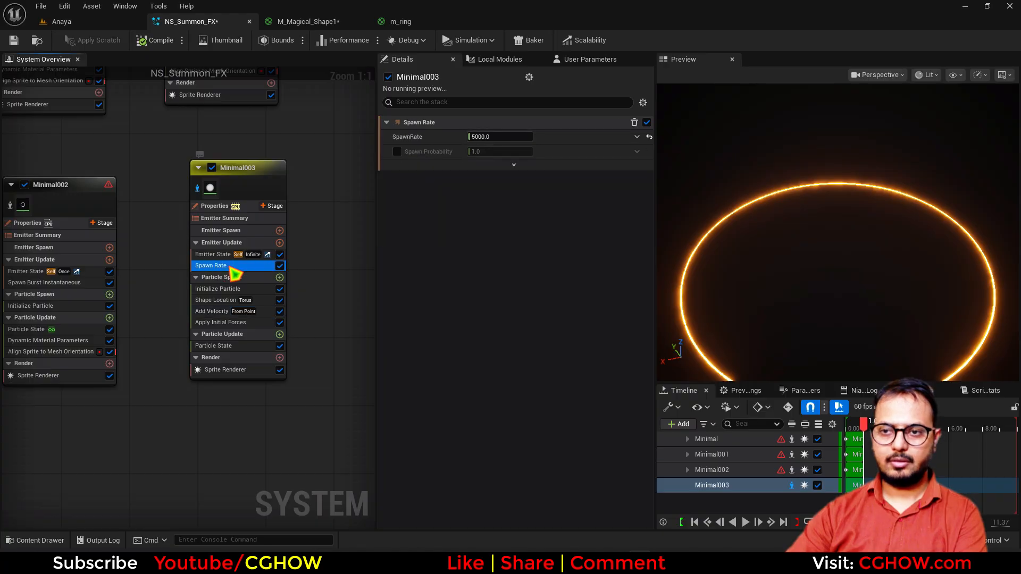
pyautogui.scroll(-3, 861, 240)
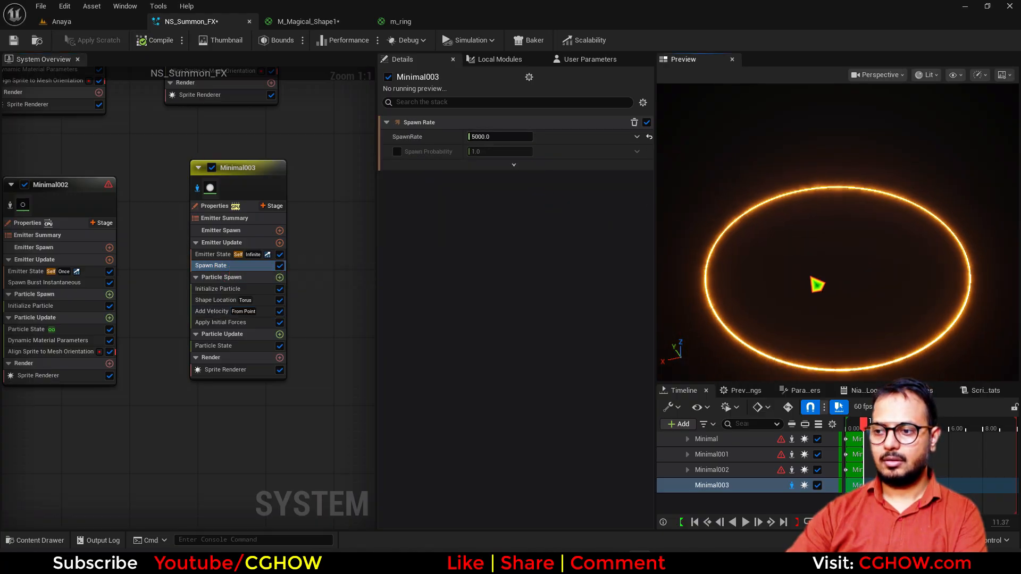
pyautogui.moveTo(816, 284); pyautogui.dragTo(797, 279)
pyautogui.click(223, 370)
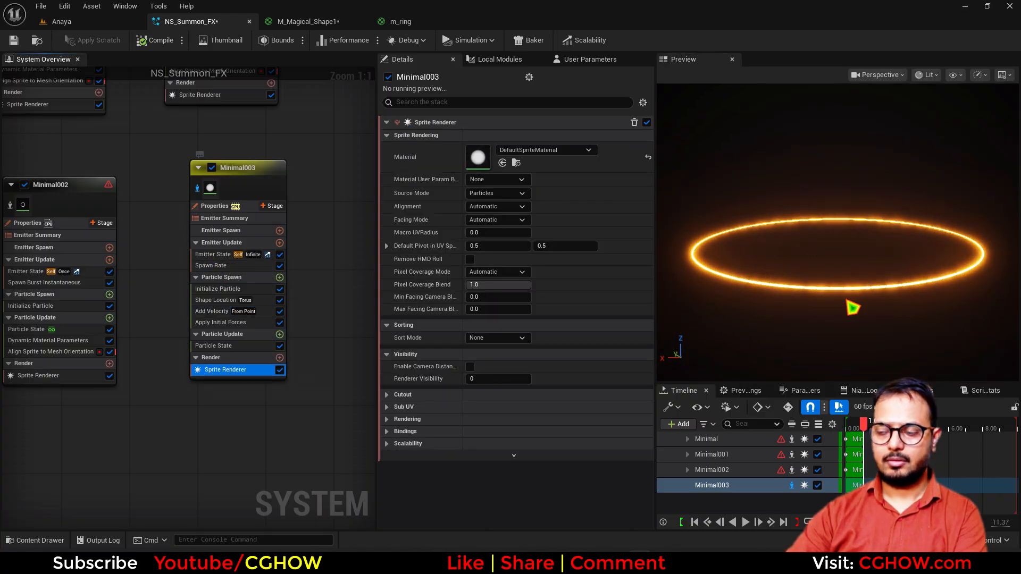
pyautogui.scroll(5, 853, 308)
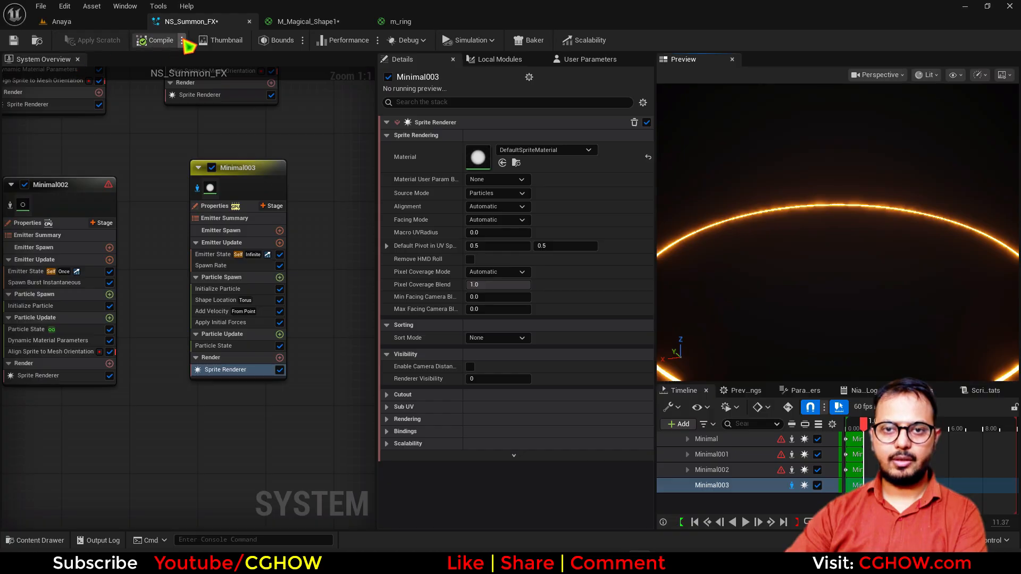
pyautogui.click(182, 41)
pyautogui.click(221, 71)
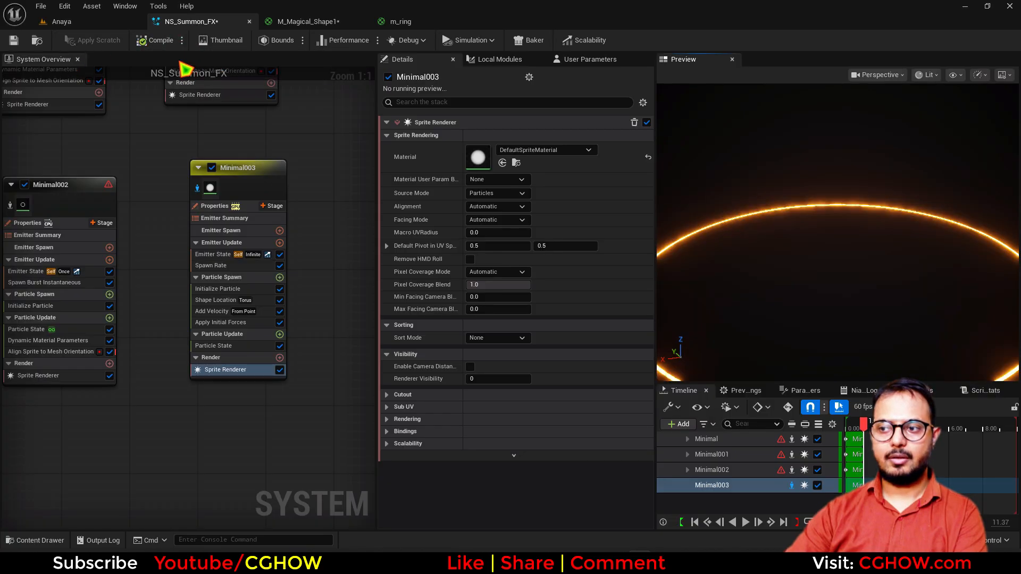
pyautogui.click(14, 43)
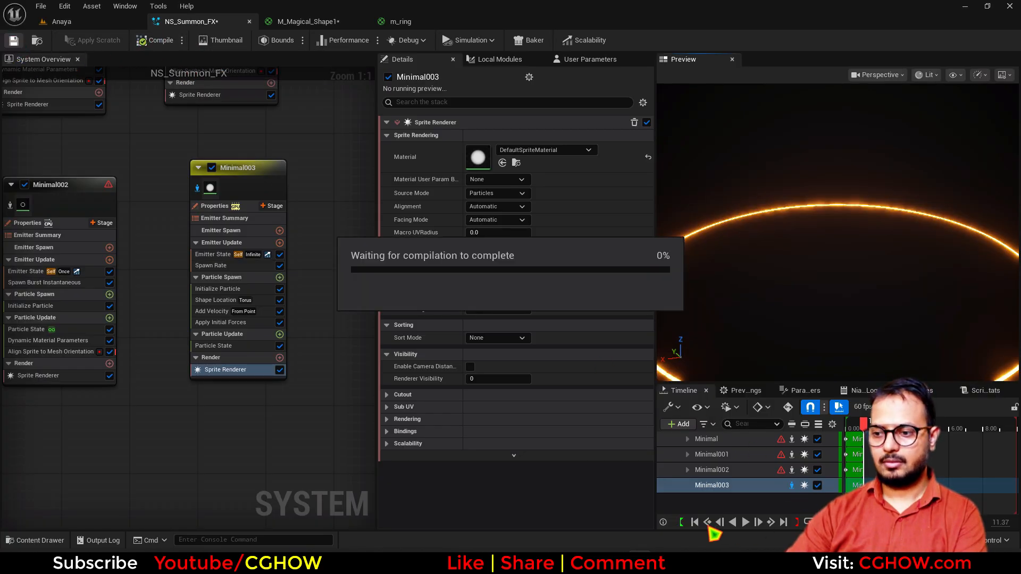
pyautogui.click(694, 522)
pyautogui.click(746, 522)
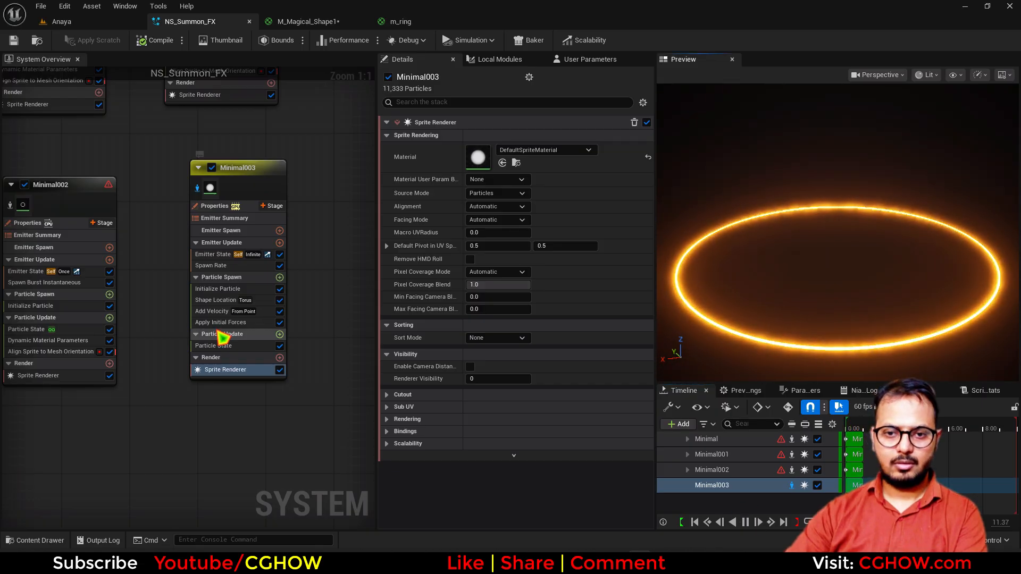
# - Delete the From Point Add Velocity module from Minimal003
pyautogui.click(217, 311)
pyautogui.moveTo(517, 155); pyautogui.dragTo(471, 152)
pyautogui.press('Delete')
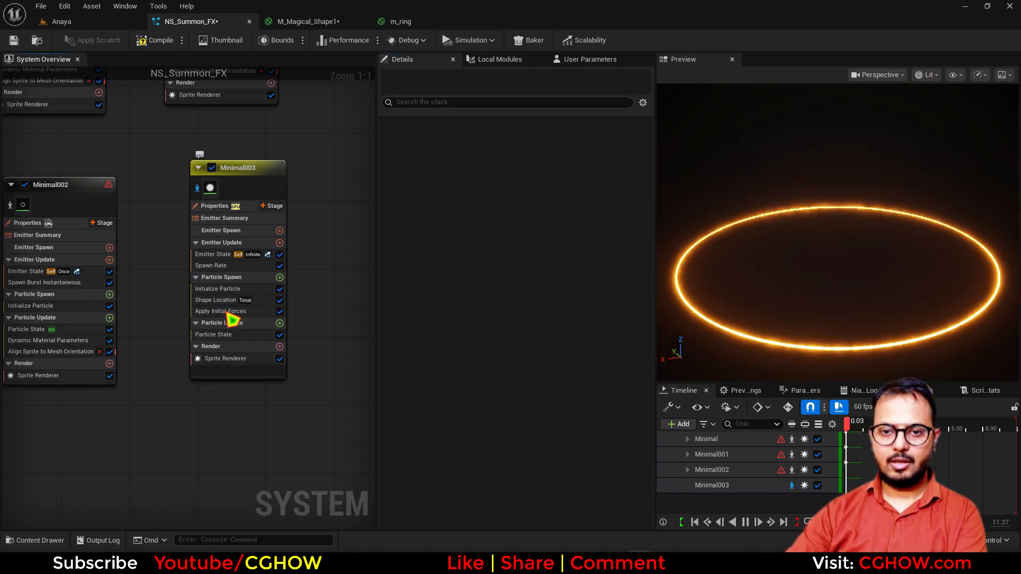
# - Try a linear Add Velocity module with an extremely large Z velocity in Minimal003's Particle Spawn, and delete it again
pyautogui.click(279, 277)
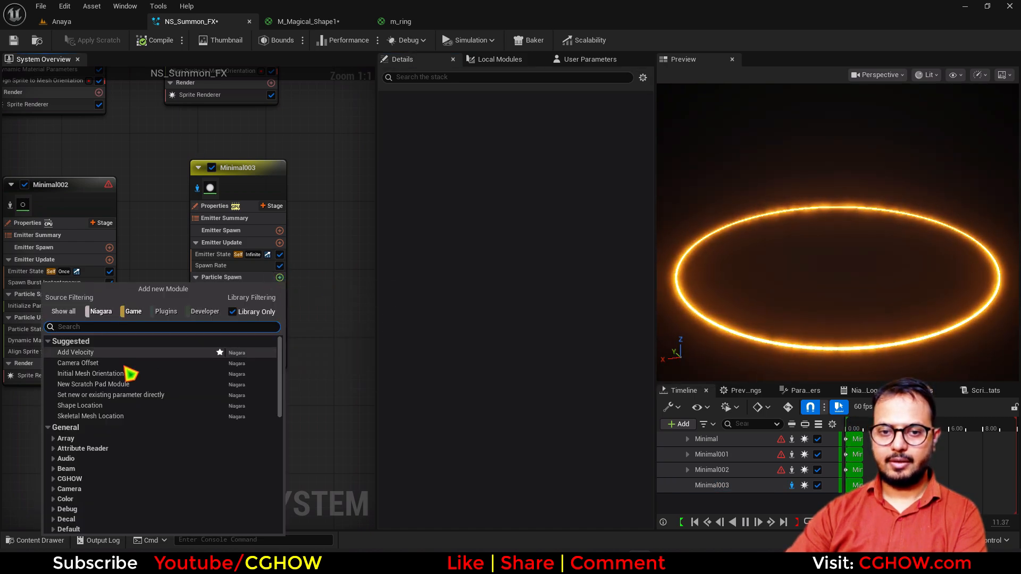
pyautogui.click(91, 358)
pyautogui.click(621, 161)
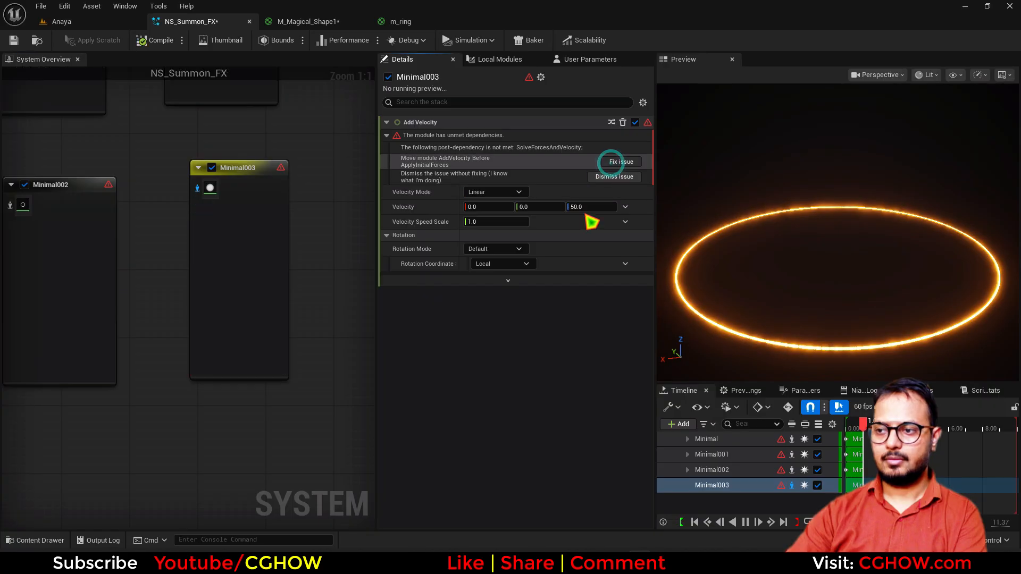
pyautogui.moveTo(601, 152)
pyautogui.mouseDown()
pyautogui.moveTo(619, 152)
pyautogui.moveTo(607, 152)
pyautogui.mouseUp()
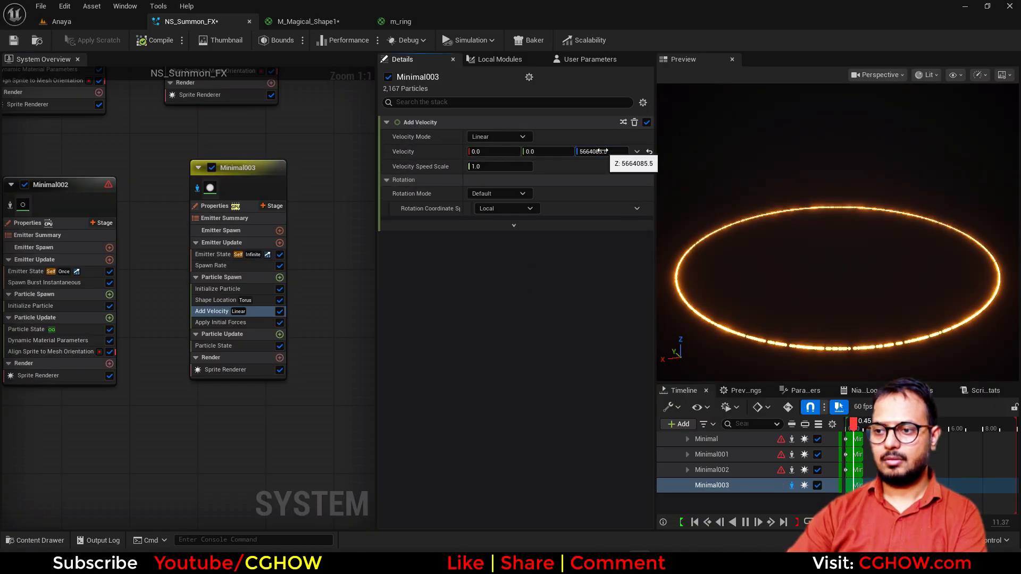
pyautogui.click(210, 311)
pyautogui.press('Delete')
# - Run a full rebuild of the Niagara system and locate its asset in the Content Browser
pyautogui.click(182, 40)
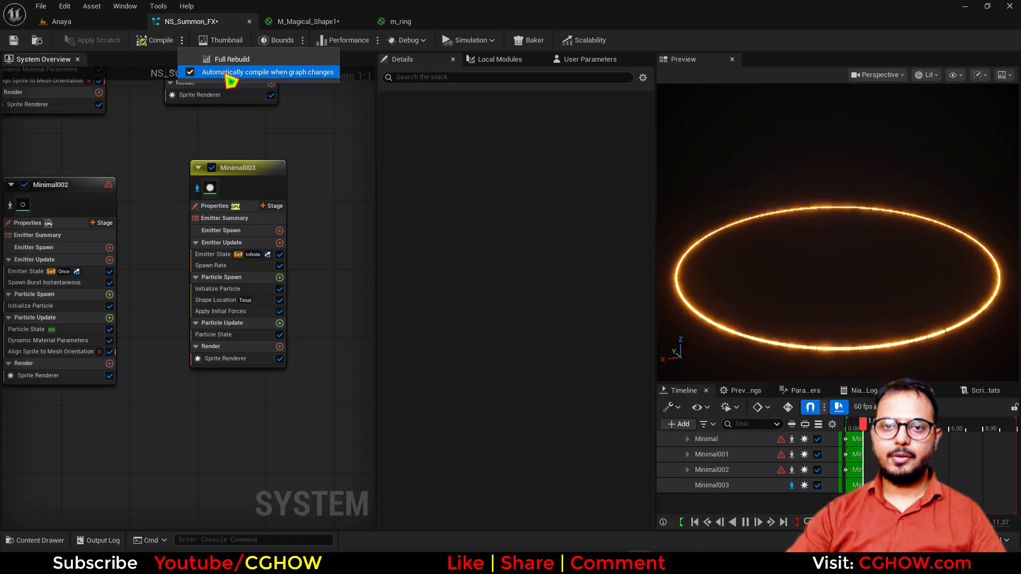
pyautogui.click(233, 60)
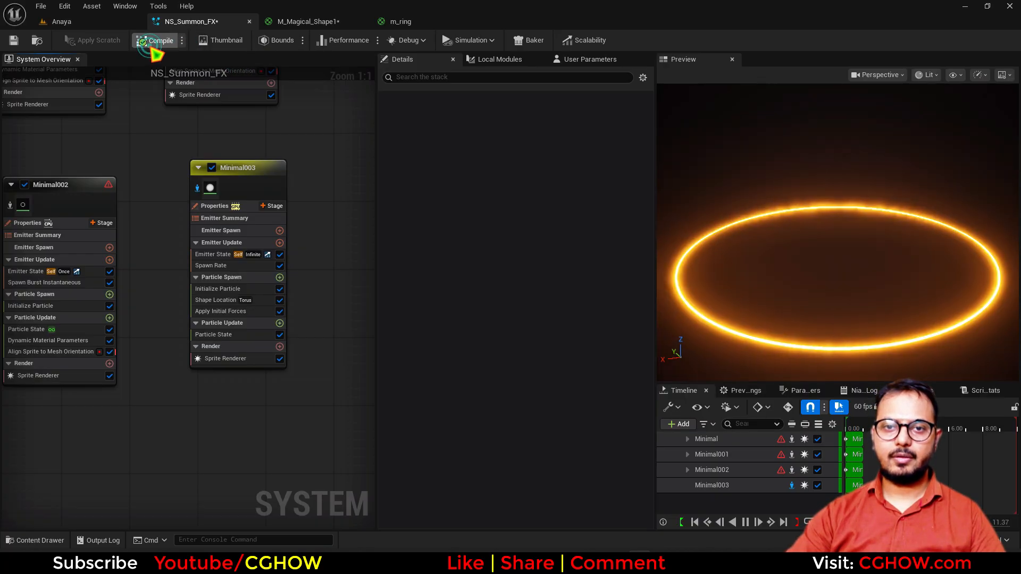
pyautogui.click(37, 40)
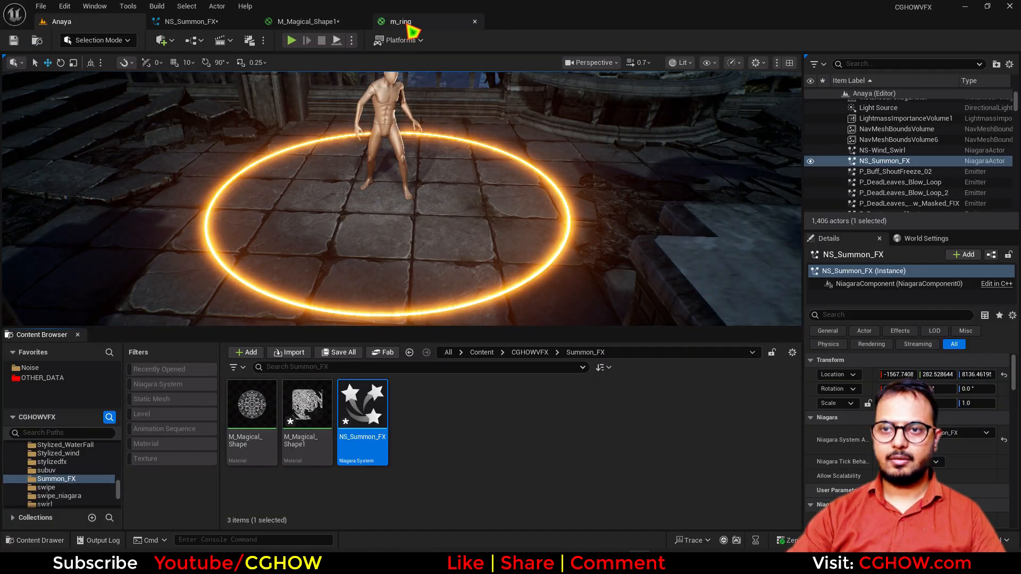
# - Close the open material and Niagara editors and save all modified assets
pyautogui.middleClick(308, 19)
pyautogui.middleClick(208, 26)
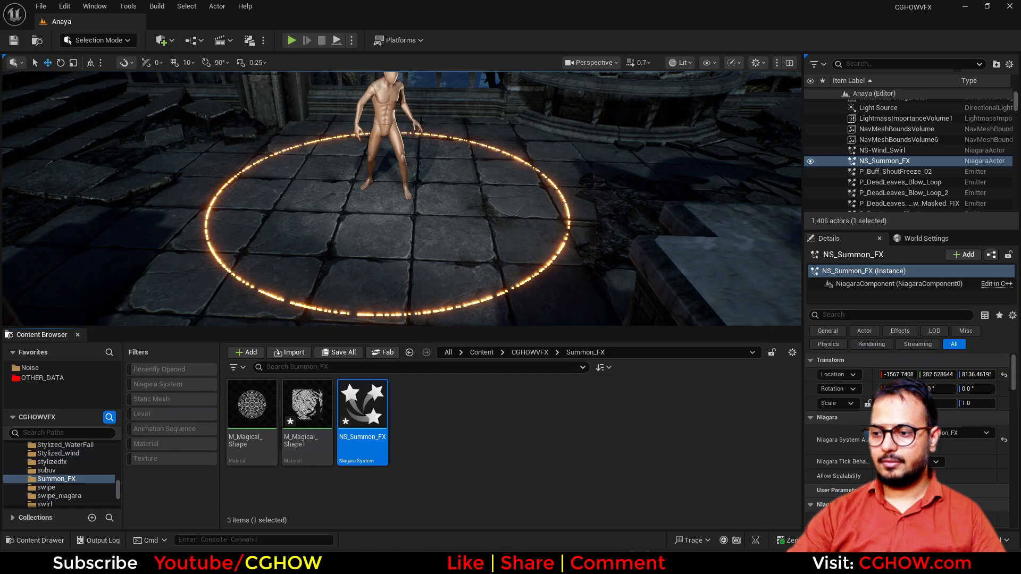
pyautogui.hotkey('ctrl', 'shift', 's')
pyautogui.click(601, 401)
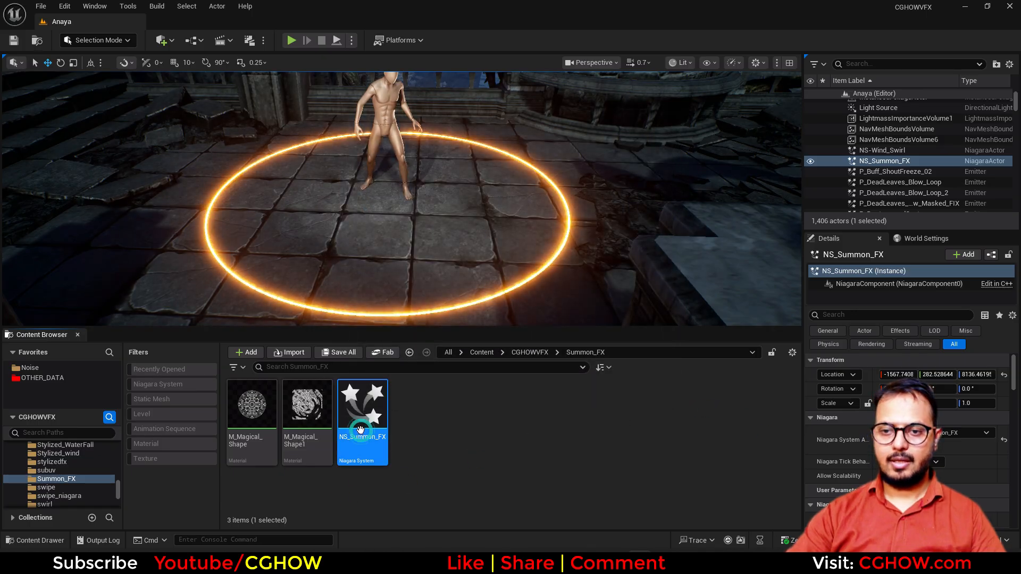
# - Reopen NS_Summon_FX and add a Curl Noise Force with its required Solve Forces and Velocity module to Minimal003's Particle Update
pyautogui.doubleClick(375, 438)
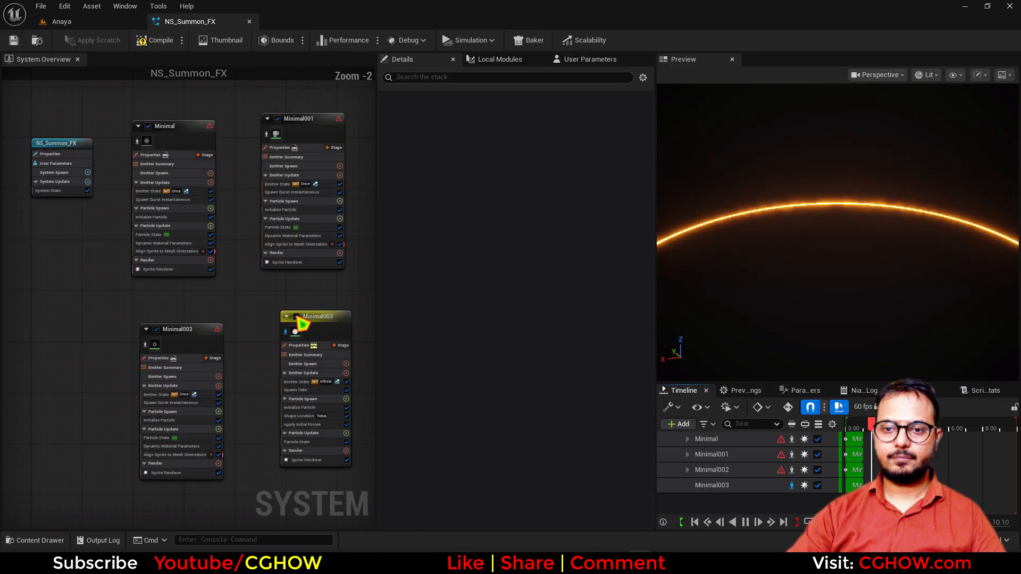
pyautogui.scroll(2, 239, 356)
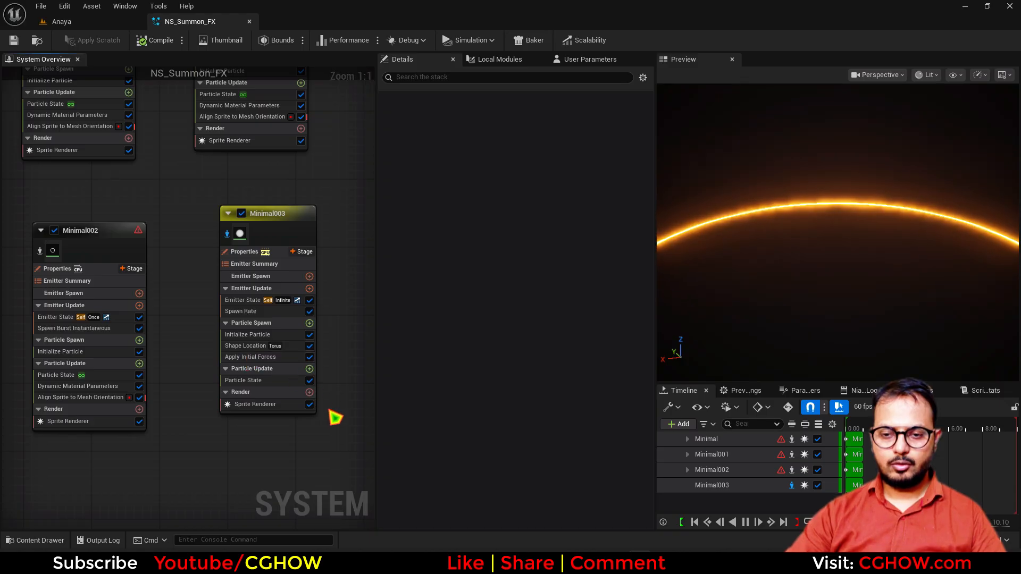
pyautogui.moveTo(316, 394); pyautogui.dragTo(281, 332, button='right')
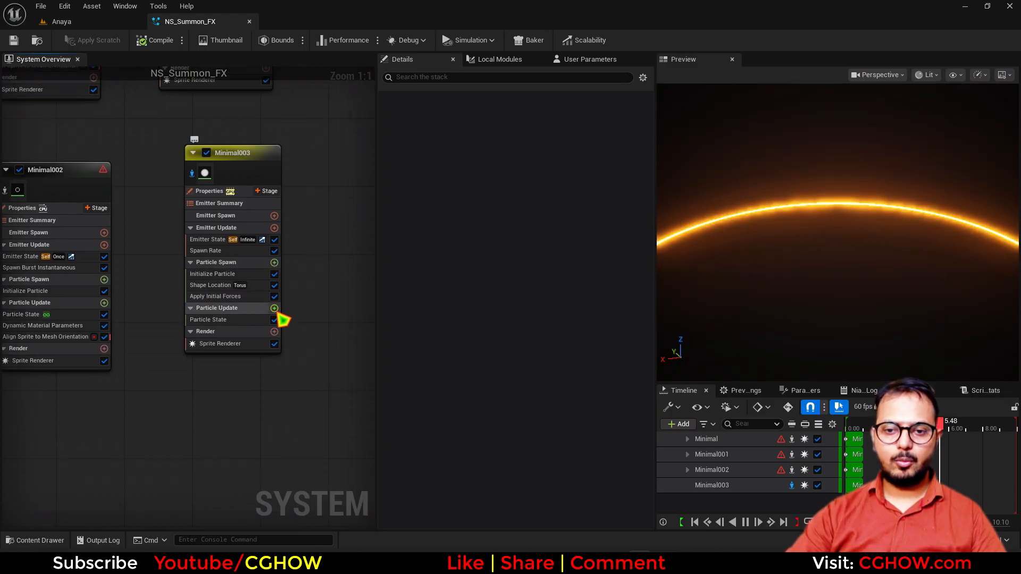
pyautogui.click(276, 311)
pyautogui.write('cur')
pyautogui.click(310, 159)
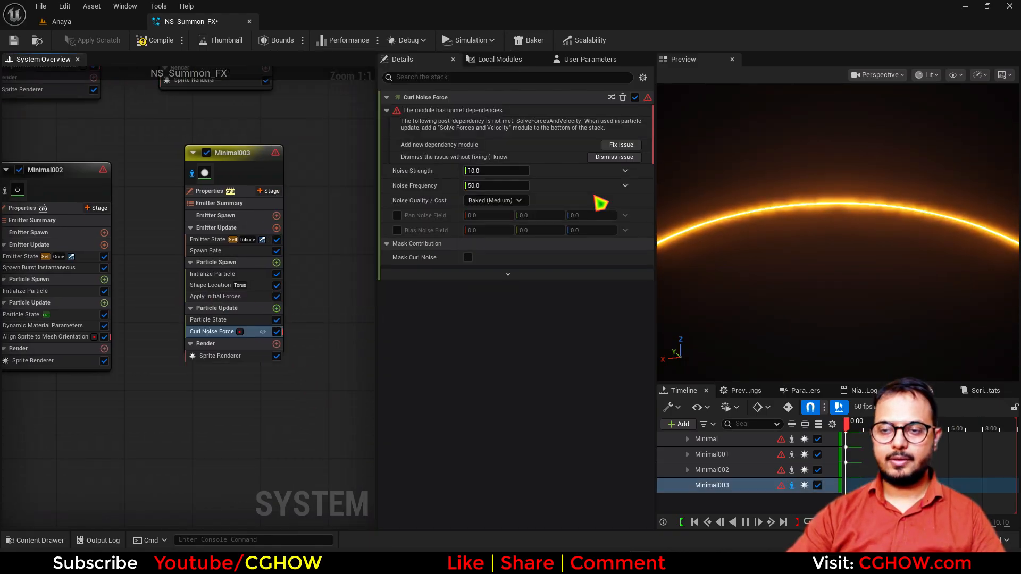
pyautogui.click(621, 145)
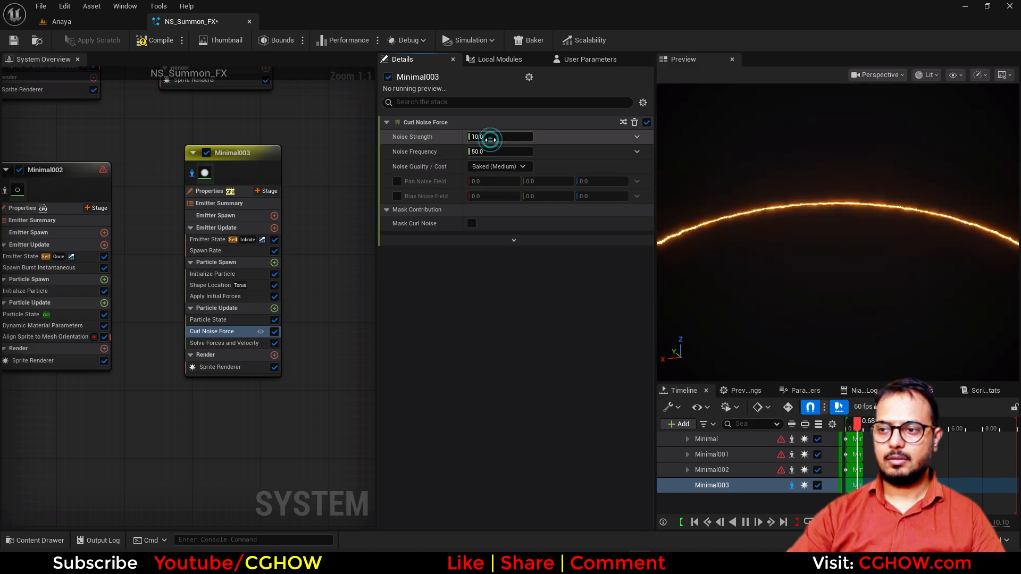
# - Set the Curl Noise Force's Noise Strength to about 442, Noise Frequency to 20, and Pan Noise Field to 0.2, 0.5, 1.0
pyautogui.moveTo(494, 139)
pyautogui.mouseDown()
pyautogui.moveTo(506, 151)
pyautogui.moveTo(506, 132)
pyautogui.moveTo(497, 141)
pyautogui.mouseUp()
pyautogui.write('20')
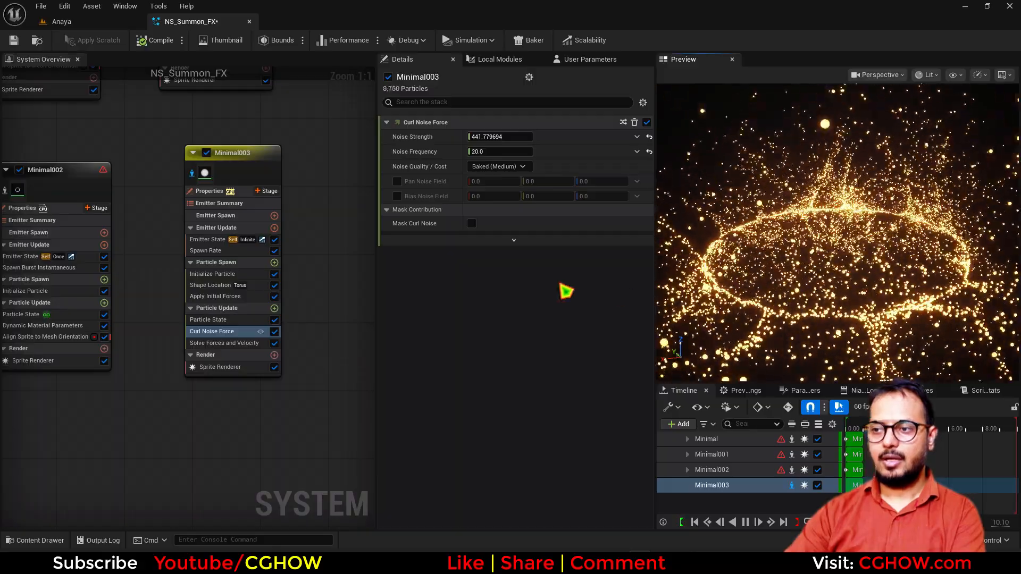
pyautogui.click(396, 181)
pyautogui.click(585, 180)
pyautogui.write('1')
pyautogui.press('Return')
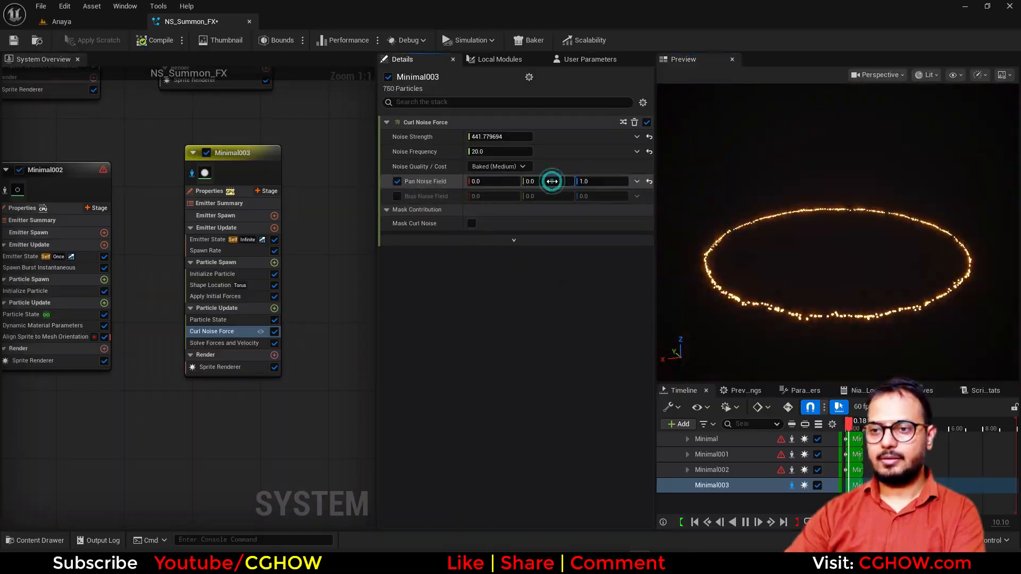
pyautogui.write('0.2')
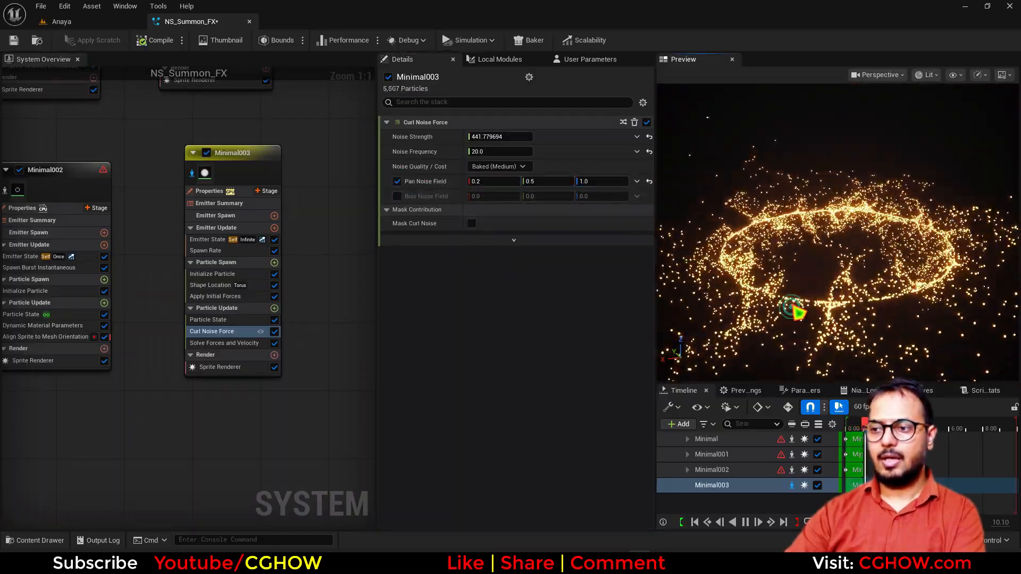
# - Reduce the Curl Noise Force's Noise Strength to about 44.6
pyautogui.moveTo(837, 233); pyautogui.dragTo(798, 260, button='right')
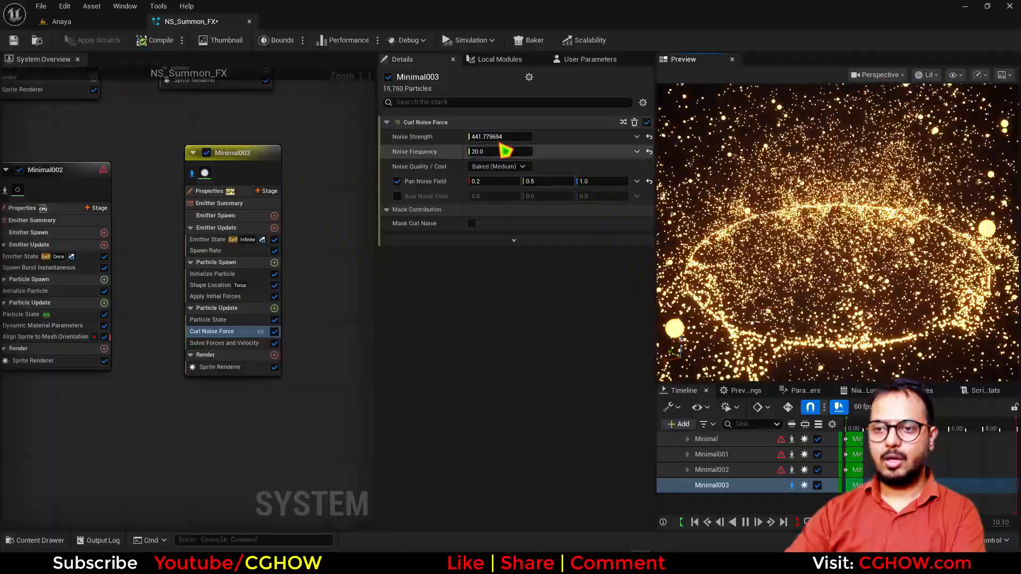
pyautogui.moveTo(502, 136)
pyautogui.mouseDown()
pyautogui.moveTo(473, 136)
pyautogui.moveTo(499, 137)
pyautogui.mouseUp()
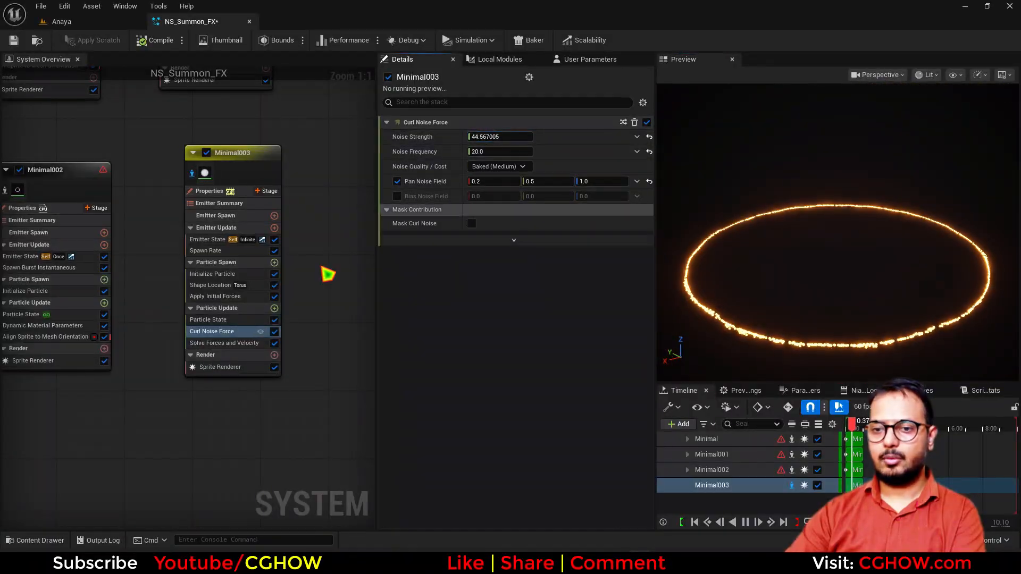
pyautogui.click(273, 309)
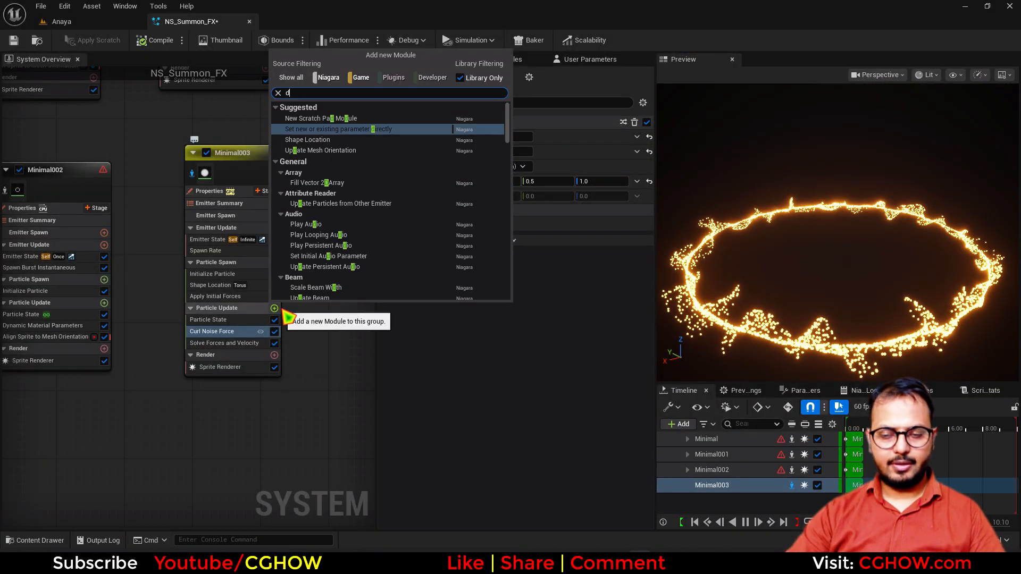
pyautogui.press('Escape')
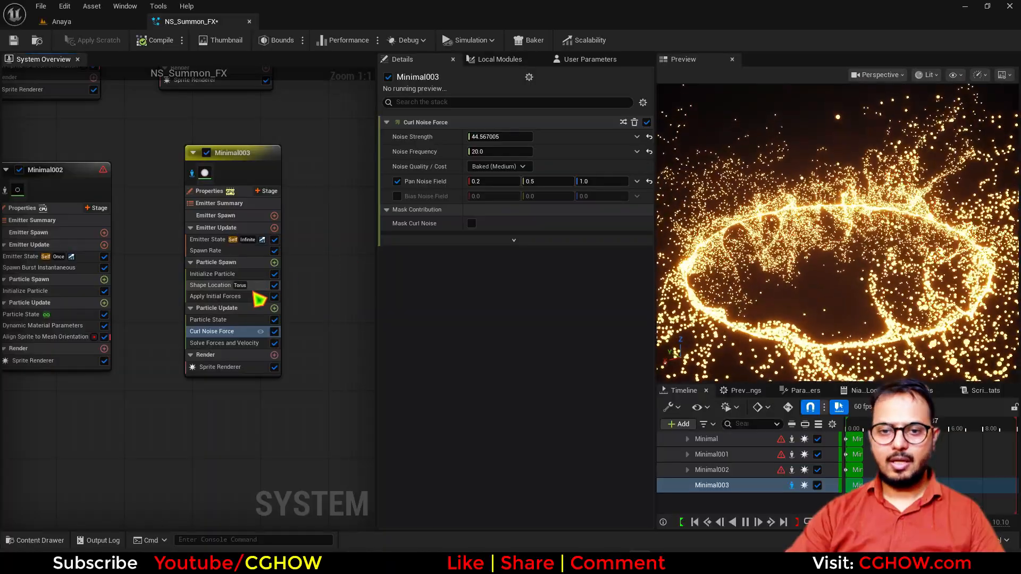
# - Set the particle Lifetime to 1.0 in Minimal003's Initialize Particle module
pyautogui.click(226, 274)
pyautogui.click(510, 179)
pyautogui.write('1')
pyautogui.press('Return')
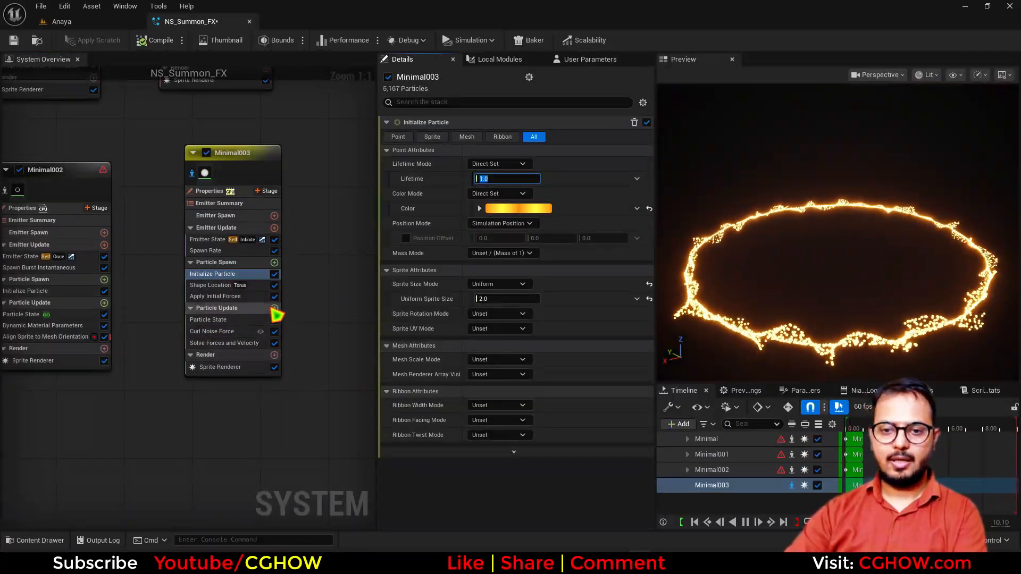
# - Add Scale Sprite Size to Minimal003's Particle Update, apply the rise-and-fall curve template and move its peak key to 0.2
pyautogui.click(274, 308)
pyautogui.write('size')
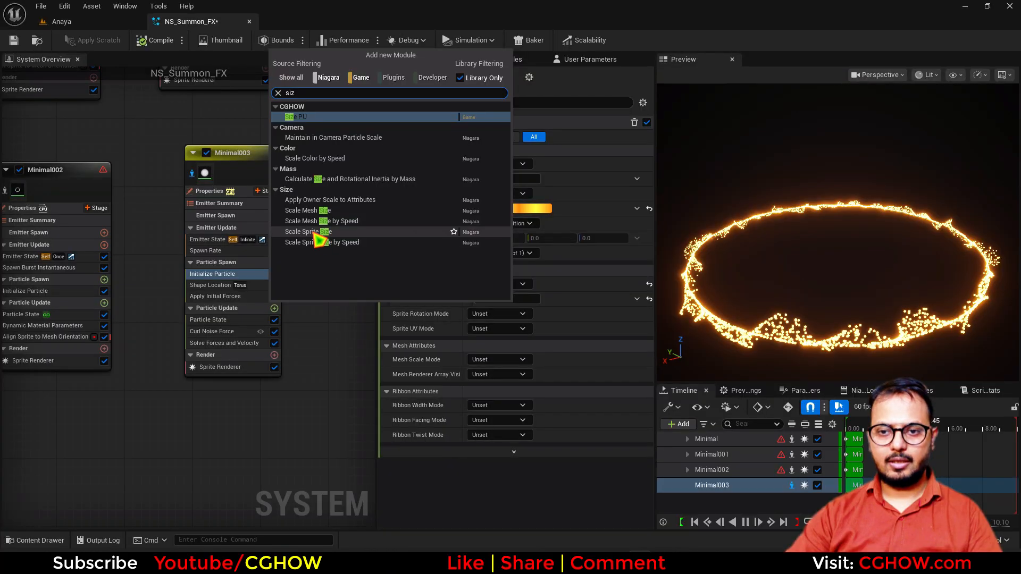
pyautogui.click(318, 235)
pyautogui.moveTo(647, 191)
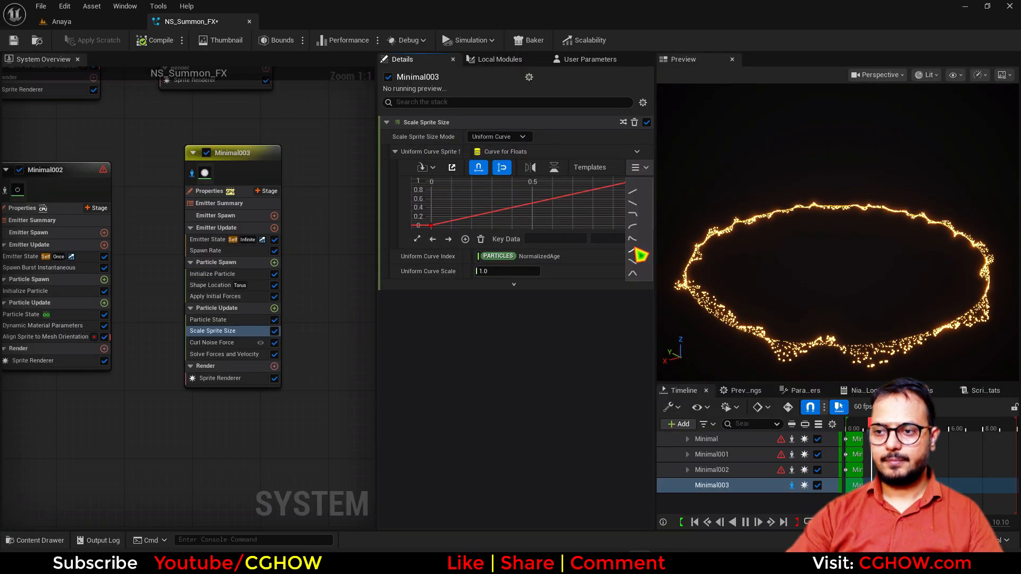
pyautogui.click(632, 273)
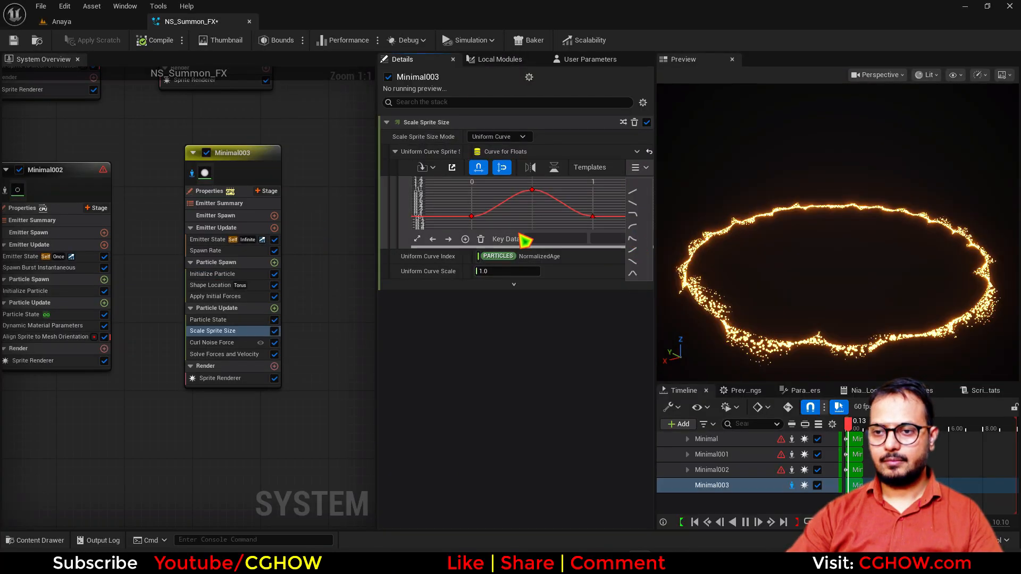
pyautogui.click(526, 206)
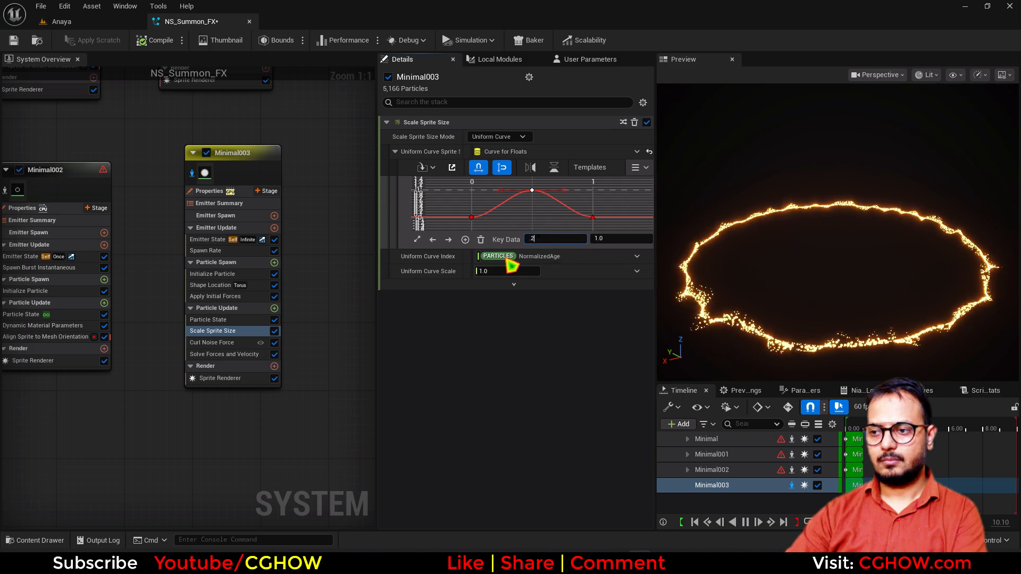
pyautogui.press('Return')
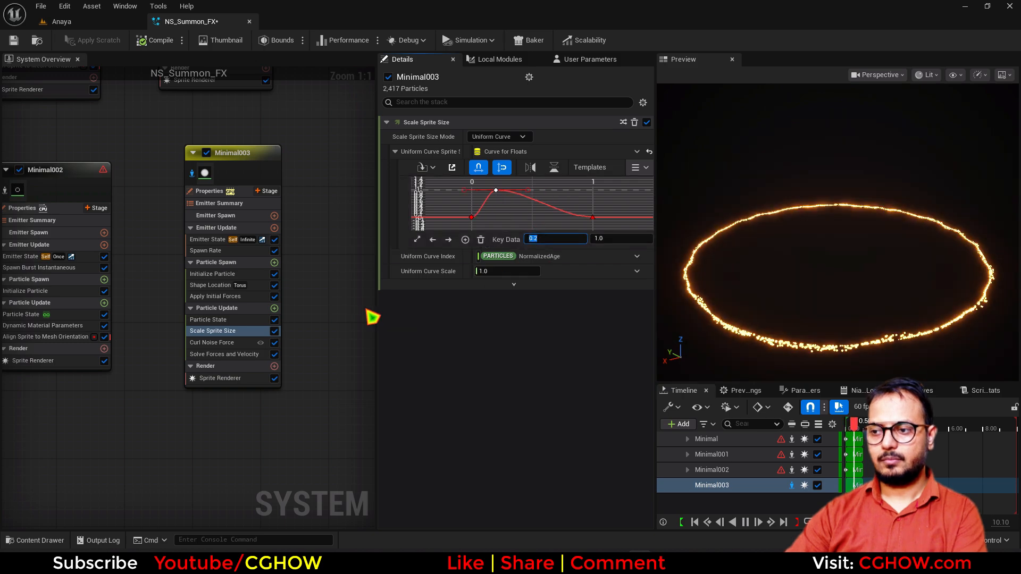
# - Turn off isolation of Minimal003 and add an Add Velocity module to its Particle Spawn
pyautogui.click(195, 174)
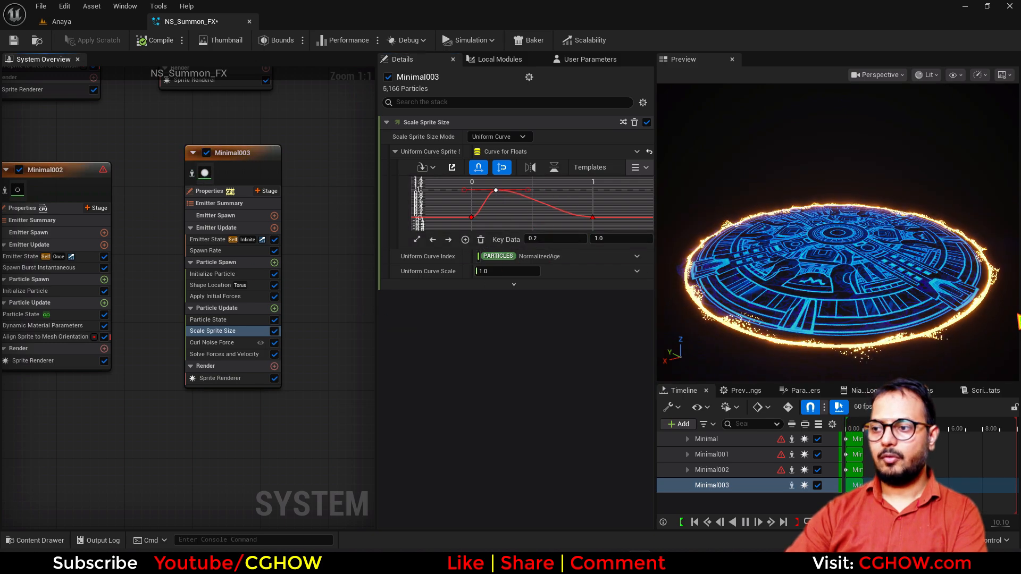
pyautogui.click(274, 262)
pyautogui.click(97, 348)
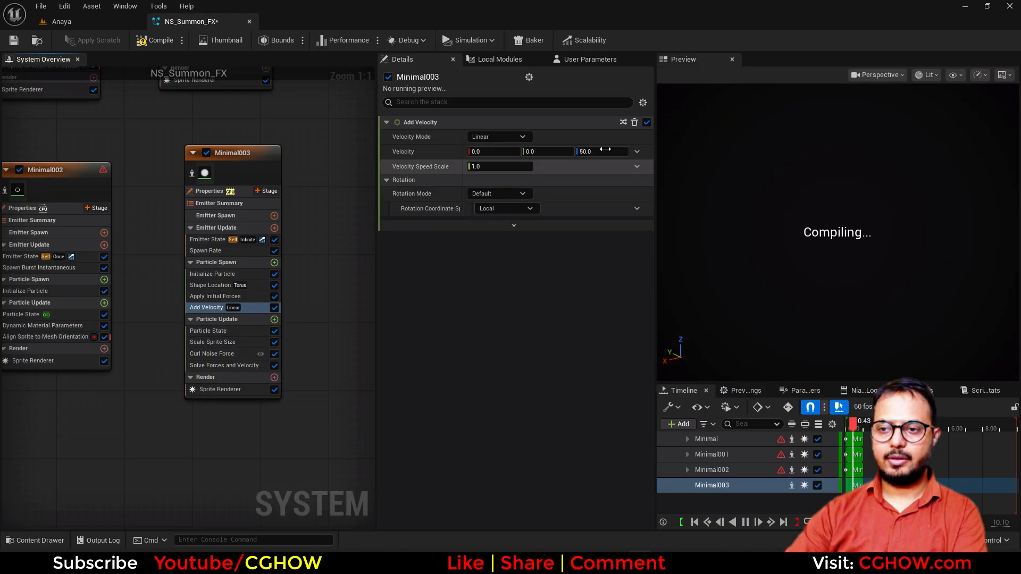
# - Set the Add Velocity mode to From Point with an Origin Offset Z of about -253.6
pyautogui.click(594, 153)
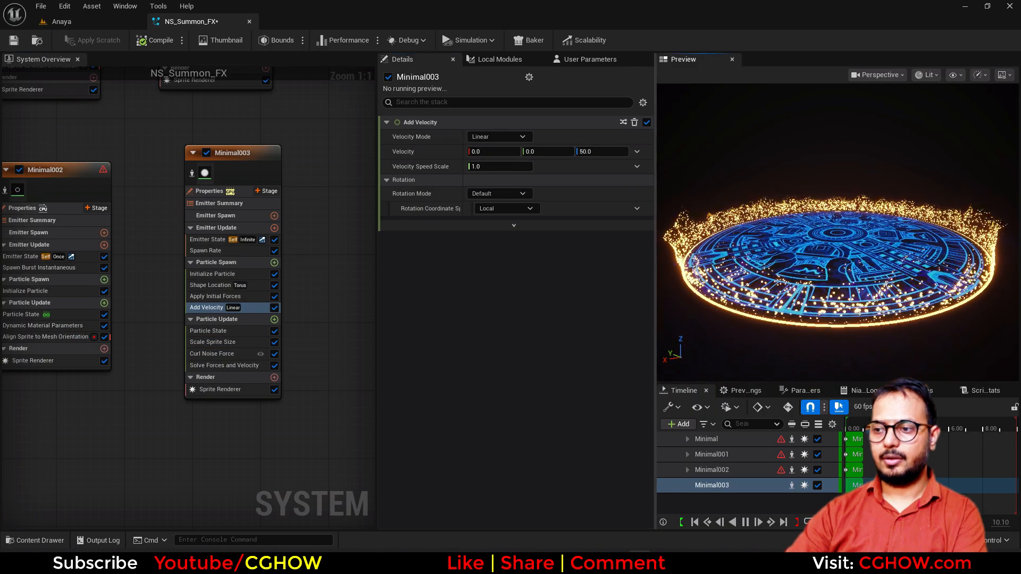
pyautogui.click(498, 137)
pyautogui.click(502, 162)
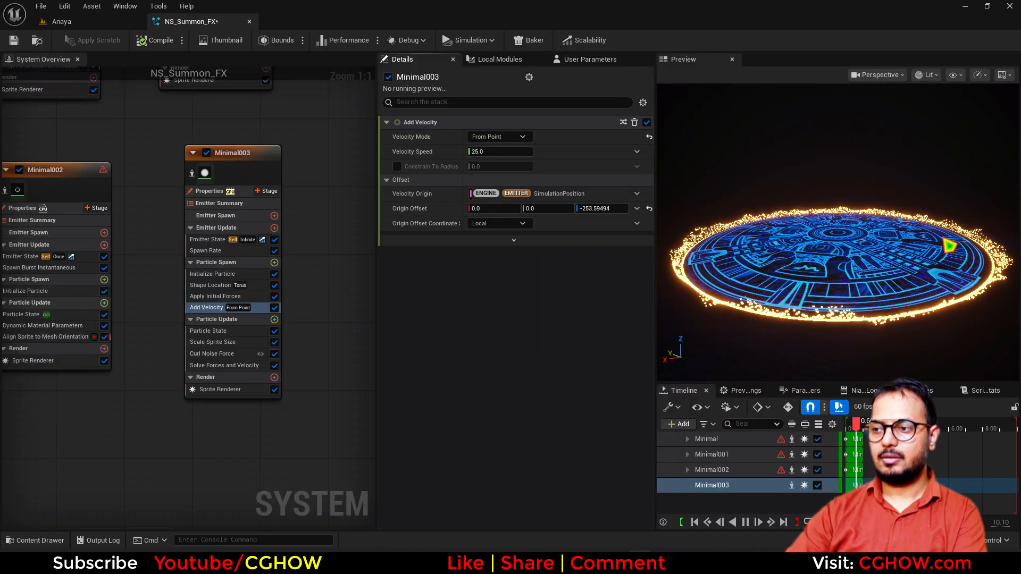
# - Check the effect in the Anaya level and review Minimal003's Spawn Rate and Initialize Particle settings
pyautogui.click(101, 22)
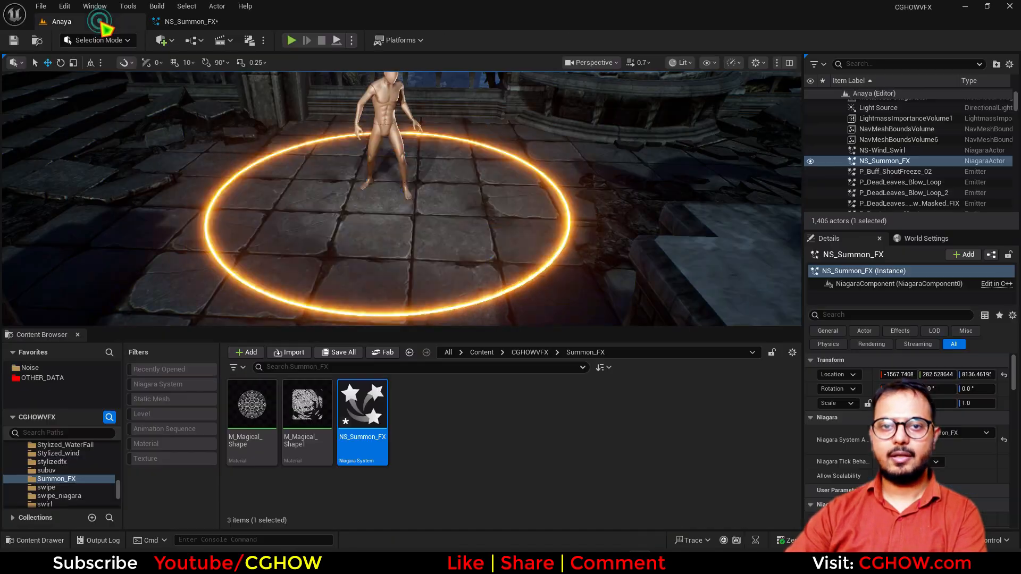
pyautogui.click(197, 22)
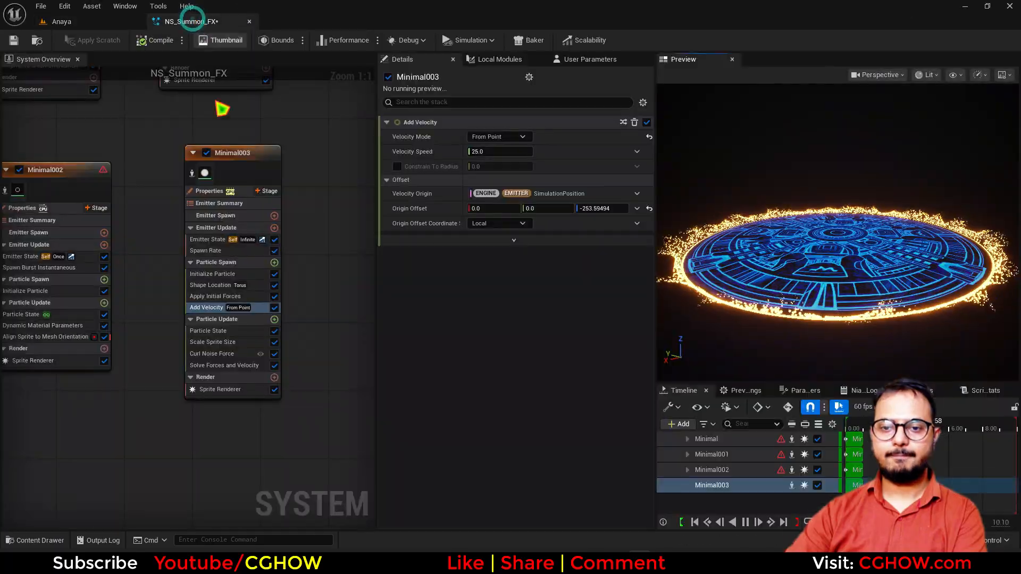
pyautogui.click(482, 136)
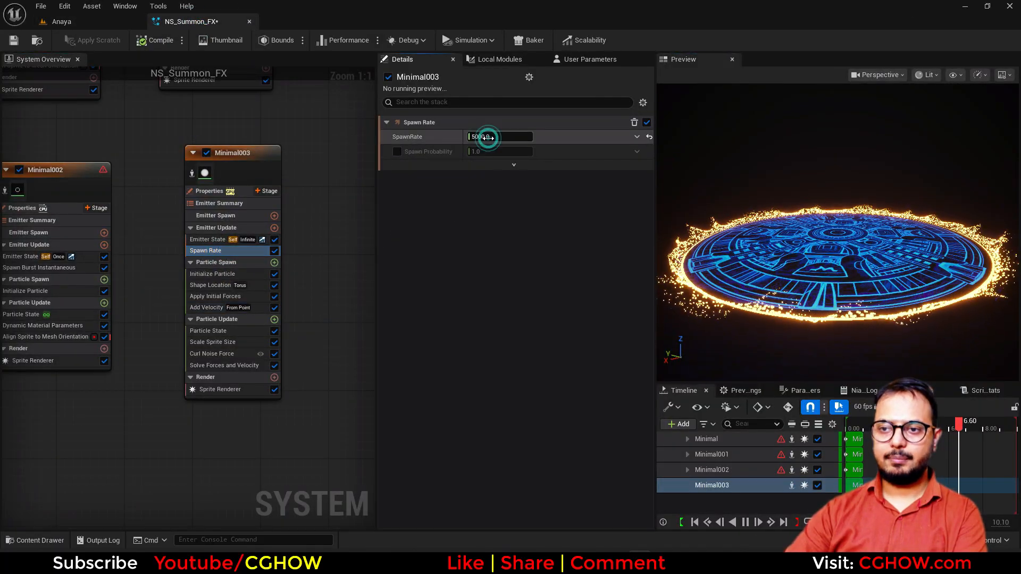
pyautogui.click(223, 276)
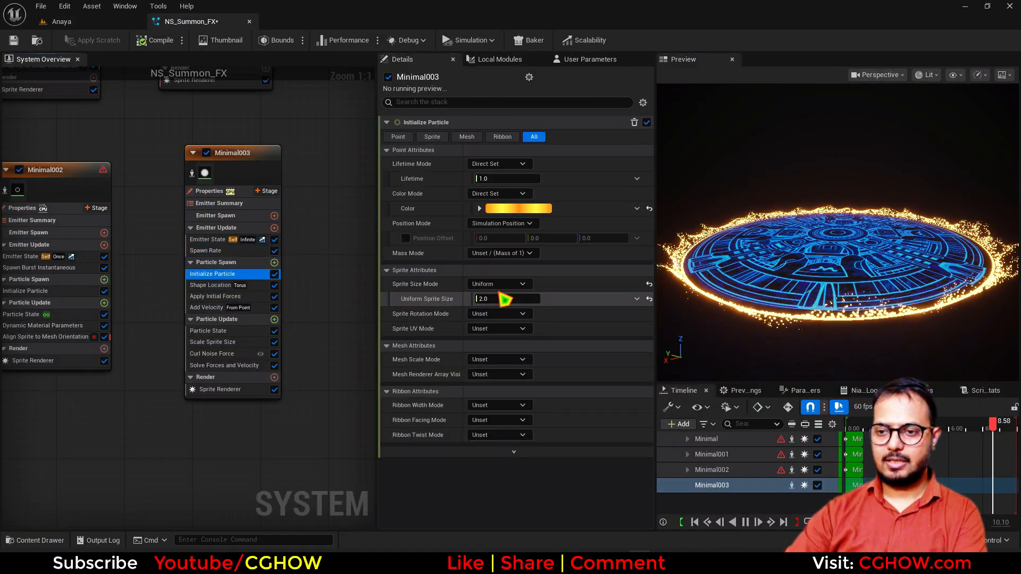
pyautogui.click(502, 314)
pyautogui.click(507, 319)
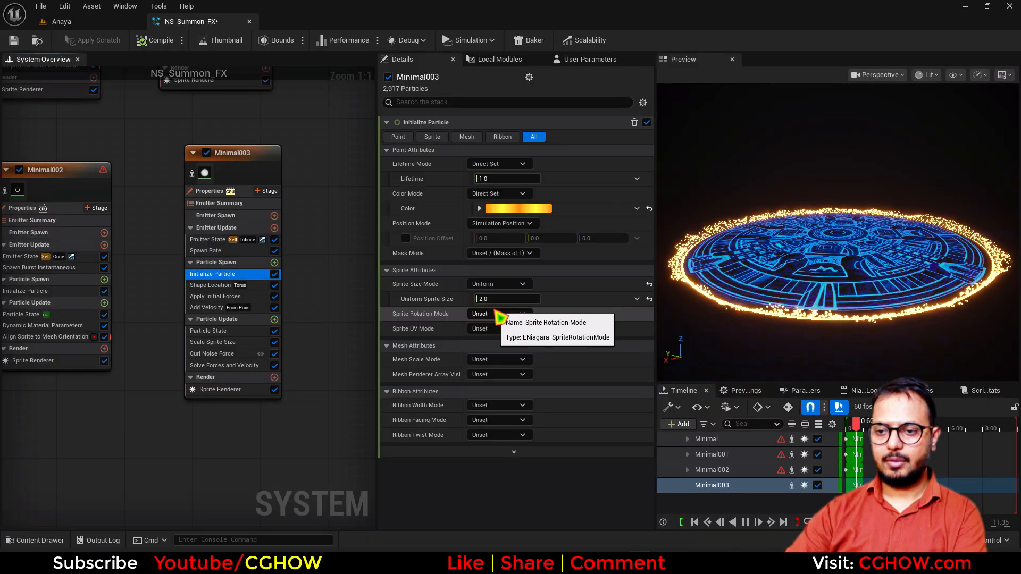
# - Set Minimal003's Sprite Size Mode to Random Uniform with a minimum of 0.1 and a maximum of 1.0
pyautogui.click(500, 284)
pyautogui.click(507, 324)
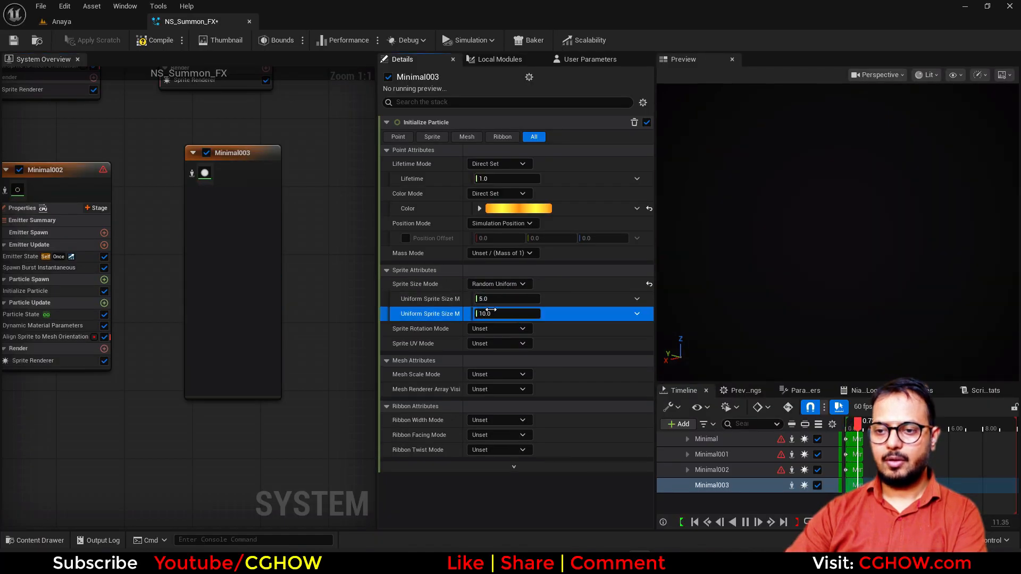
pyautogui.click(493, 299)
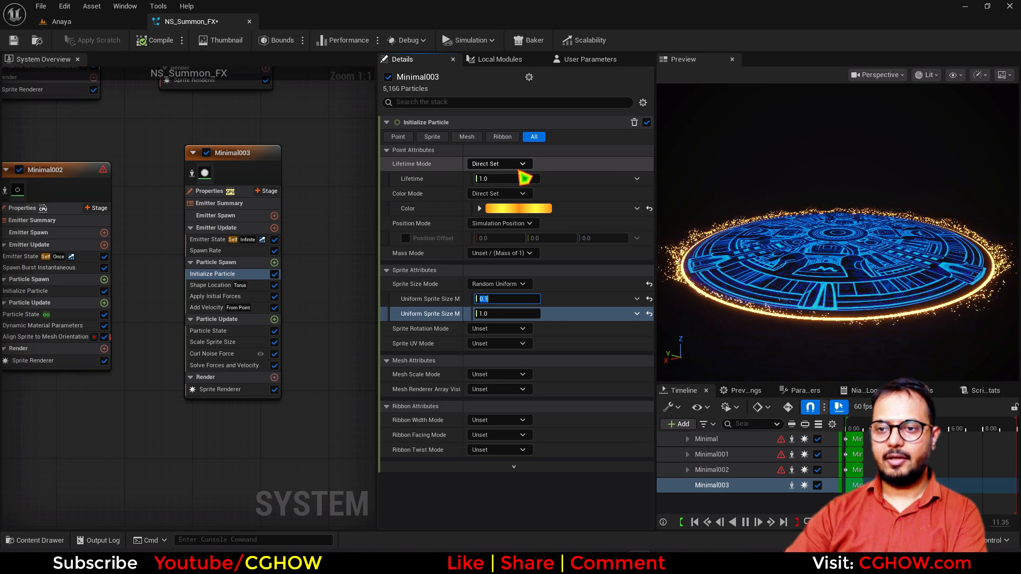
# - Set Minimal003's Lifetime Mode to Random between 0.5 and 1.5 and check the effect in the Anaya level
pyautogui.click(510, 164)
pyautogui.click(510, 198)
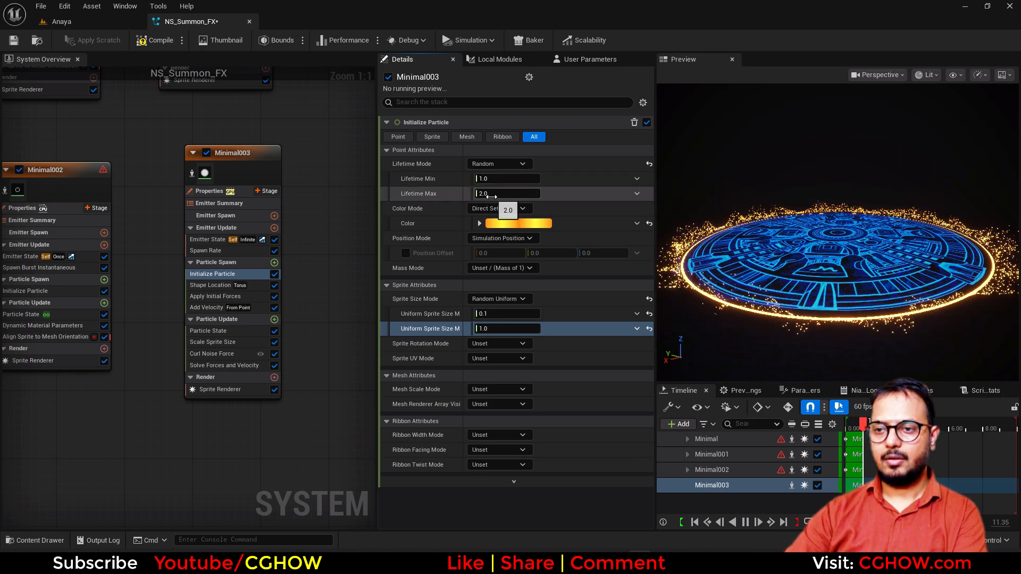
pyautogui.click(492, 194)
pyautogui.write('1.5')
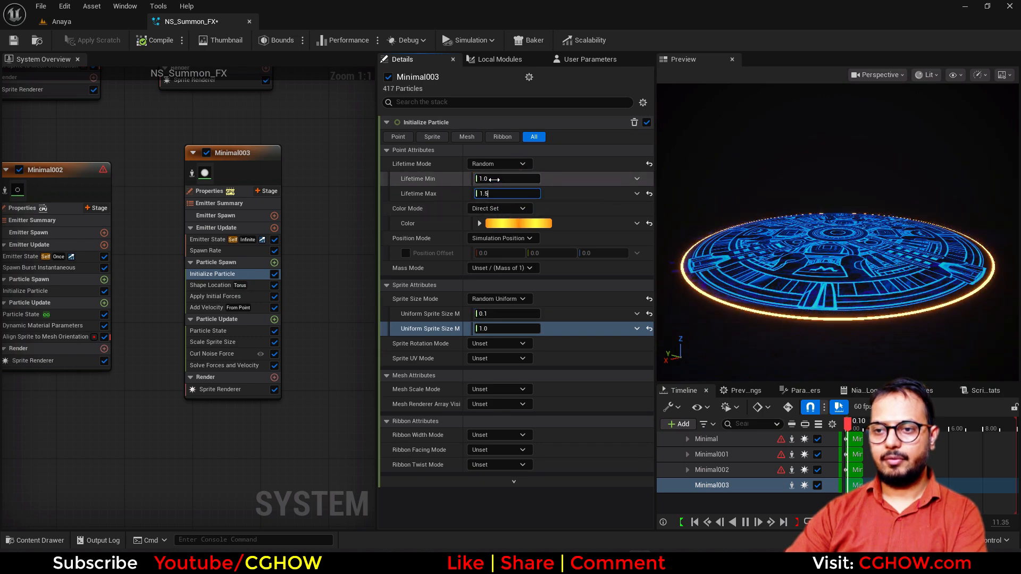
pyautogui.write('0.5')
pyautogui.press('Return')
pyautogui.click(109, 24)
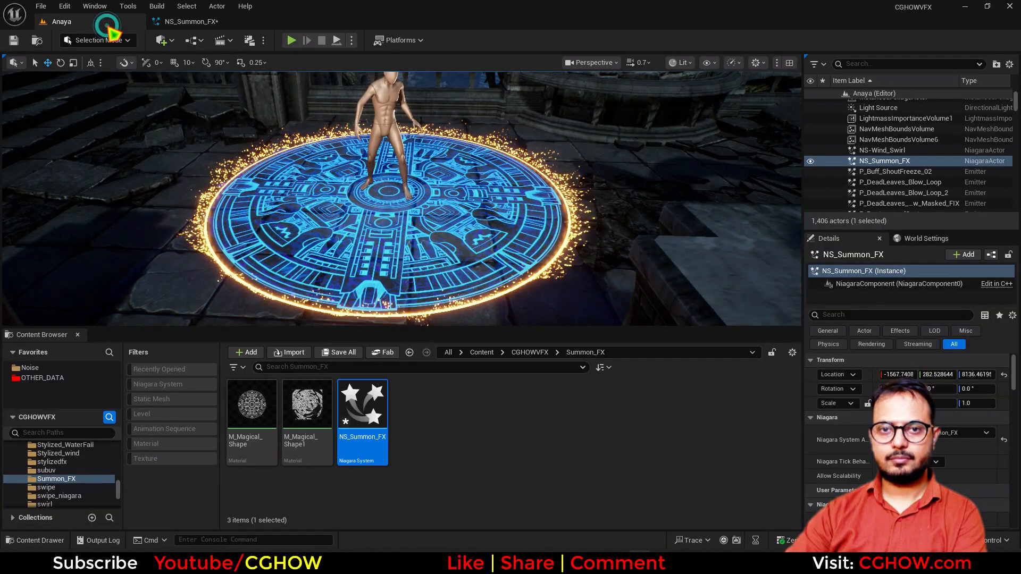
pyautogui.click(183, 16)
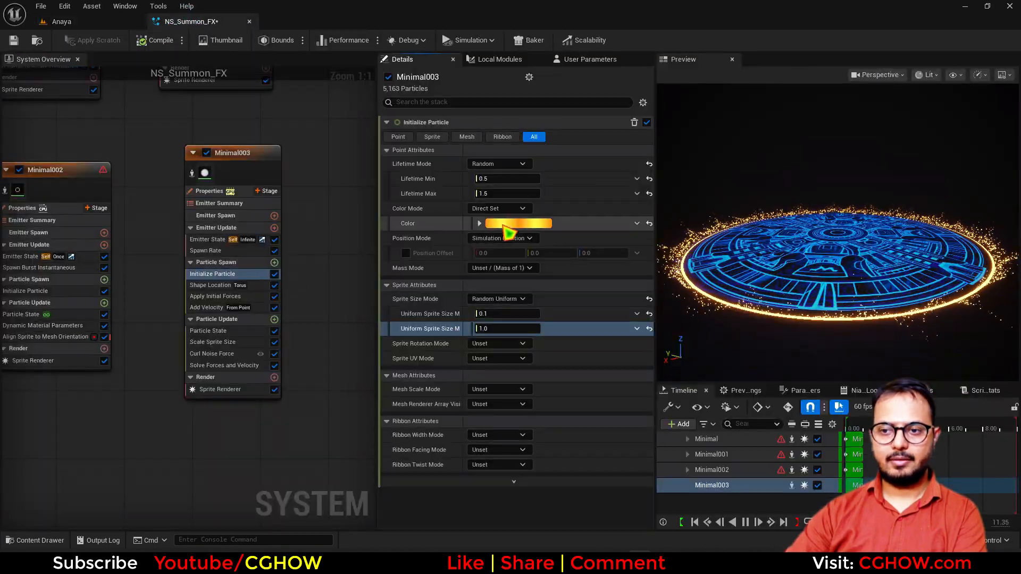
# - Lower the brightness value of Minimal003's orange particle color to 1 and check it in the Anaya level
pyautogui.click(508, 223)
pyautogui.click(721, 398)
pyautogui.write('1')
pyautogui.press('Return')
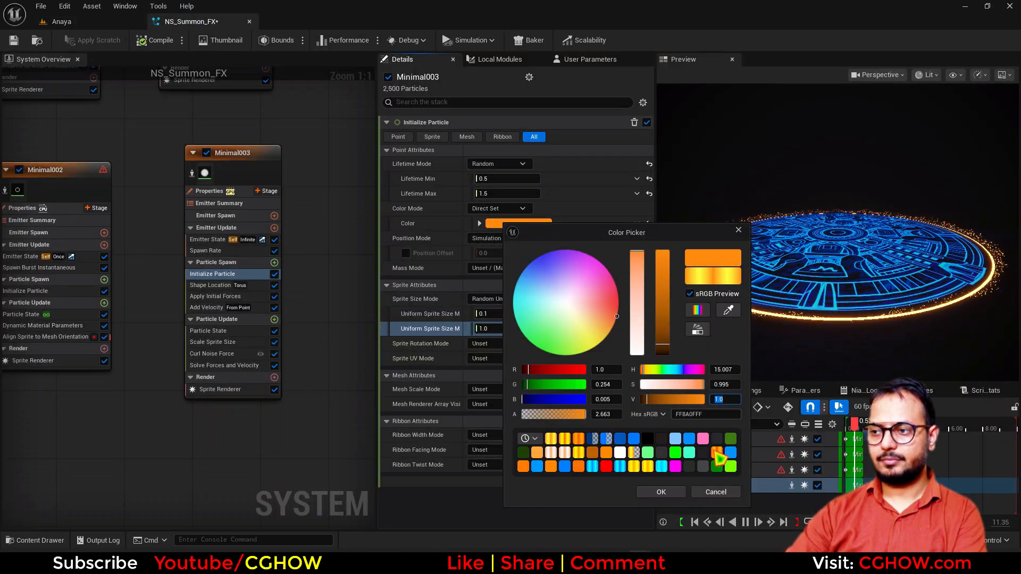
pyautogui.click(674, 495)
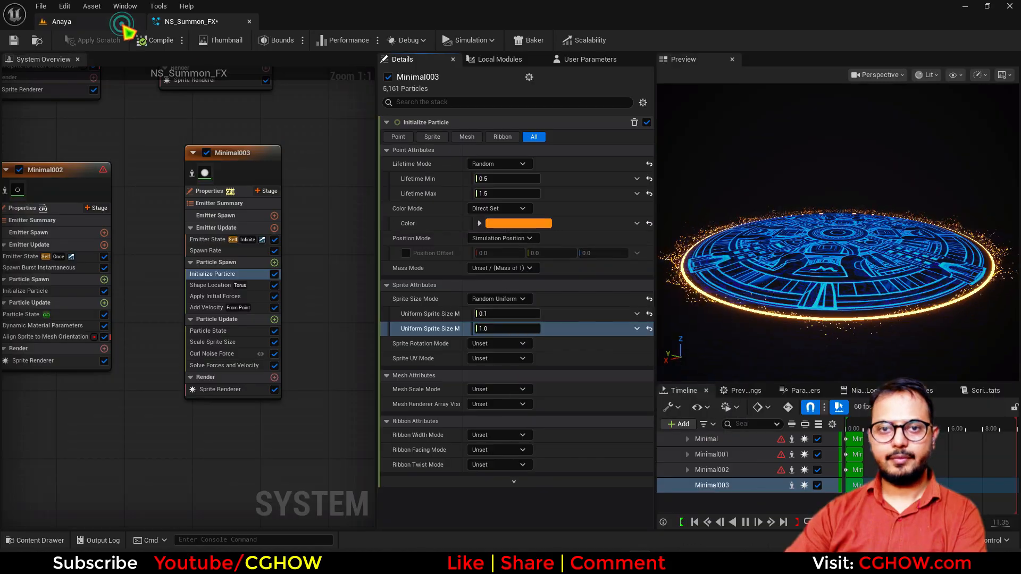
pyautogui.click(128, 22)
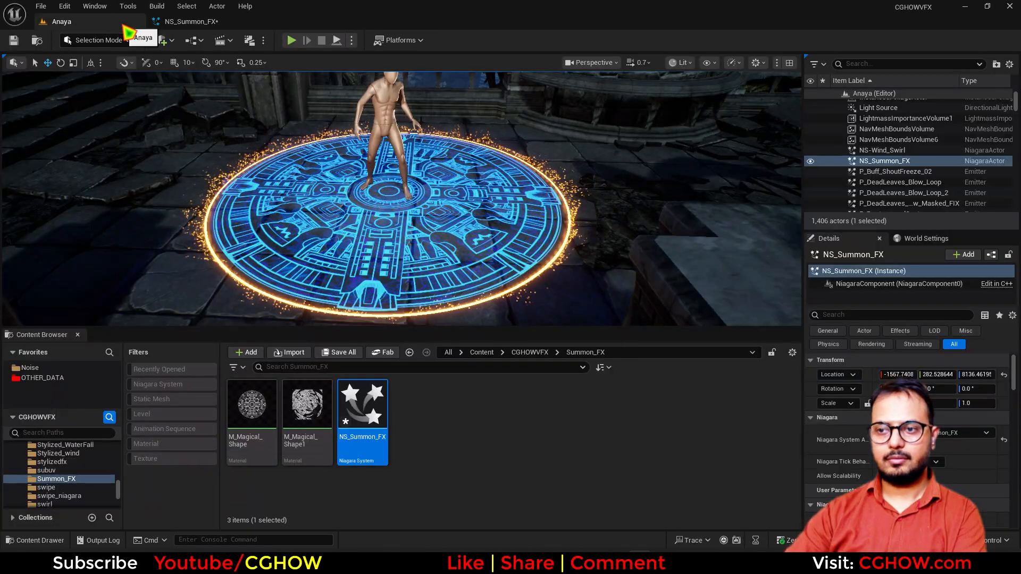
pyautogui.click(187, 22)
# - Duplicate the Minimal003 emitter beside the original in the system overview
pyautogui.moveTo(286, 147); pyautogui.dragTo(199, 156, button='right')
pyautogui.click(166, 163)
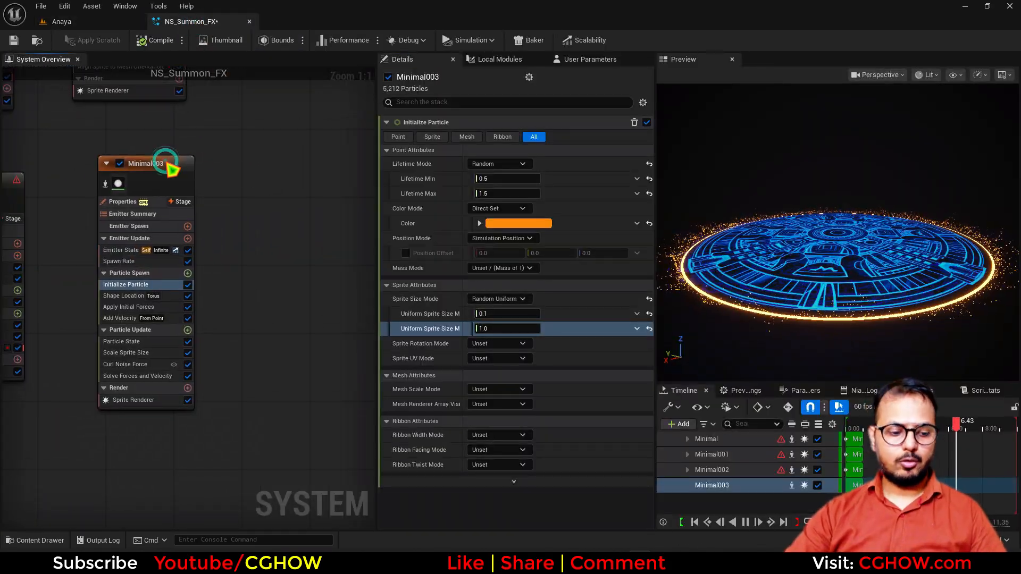
pyautogui.click(239, 157)
pyautogui.hotkey('ctrl', 'v')
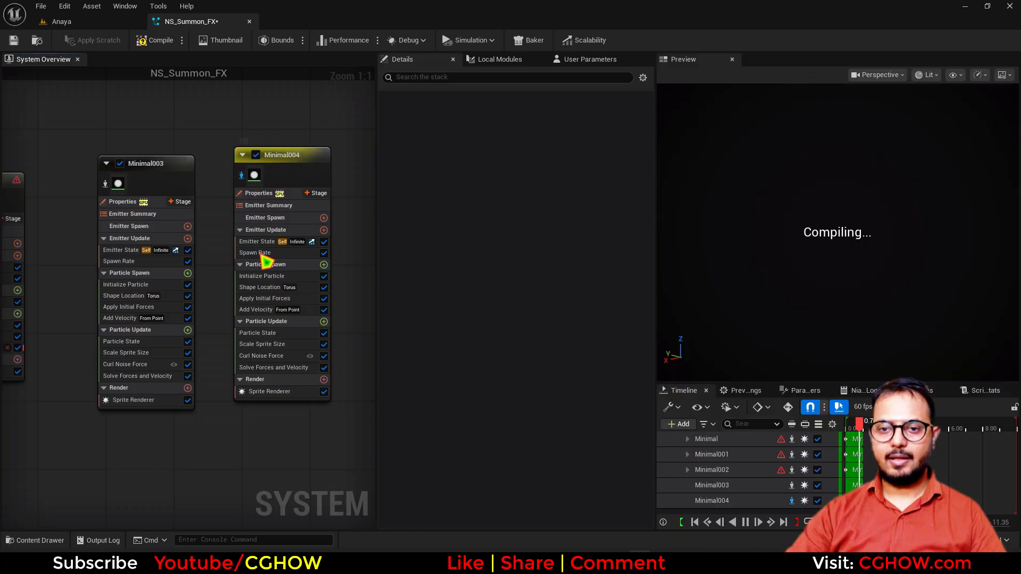
# - Set Minimal004's Spawn Rate to 200 and its Sprite Renderer alignment to Velocity Aligned
pyautogui.click(288, 253)
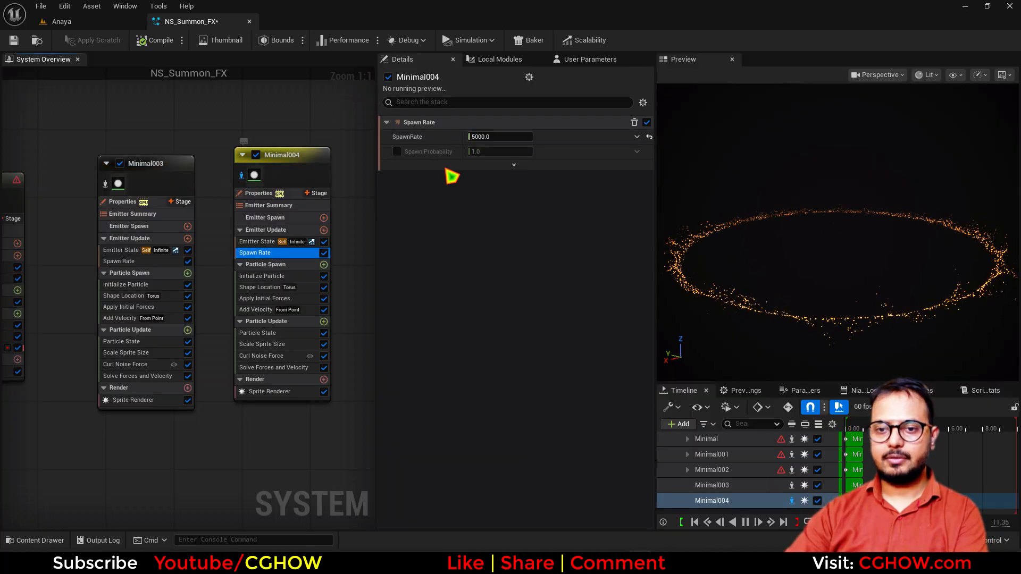
pyautogui.click(491, 139)
pyautogui.write('200')
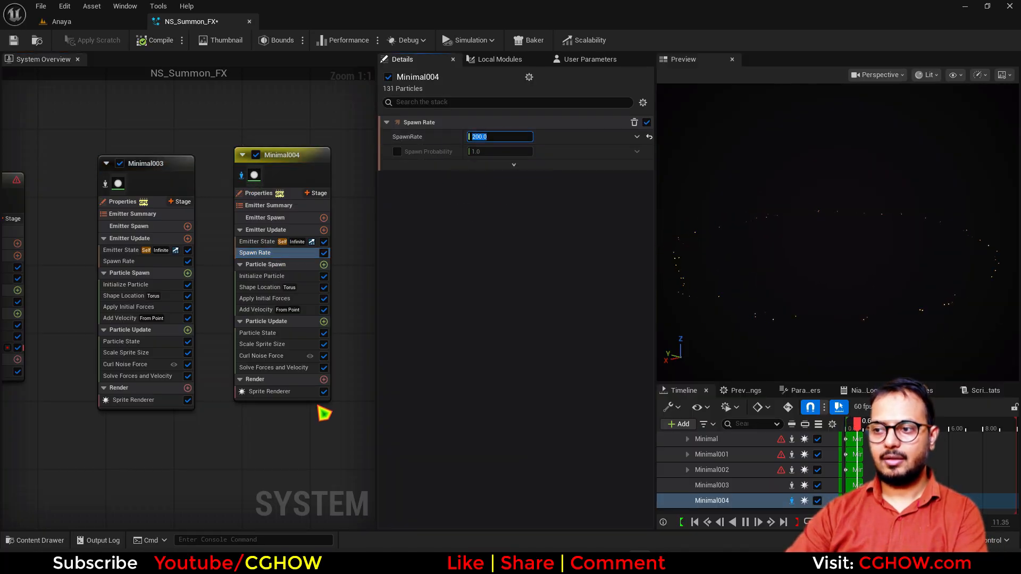
pyautogui.click(291, 393)
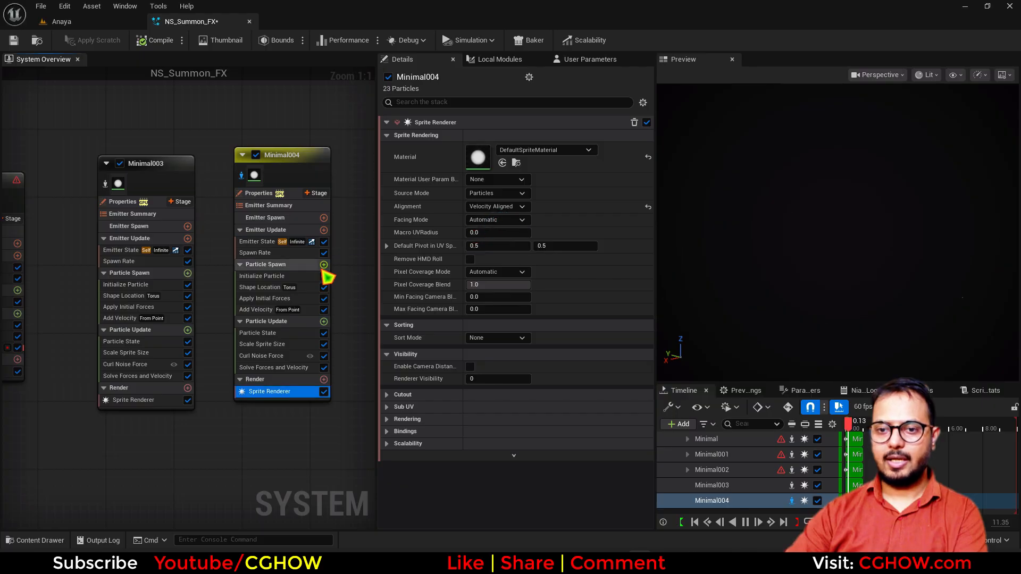
# - Set Minimal004's Sprite Size Mode to Random Non-Uniform with a minimum of 0.1 by 2 and a maximum of 1 by 5
pyautogui.click(281, 277)
pyautogui.click(516, 299)
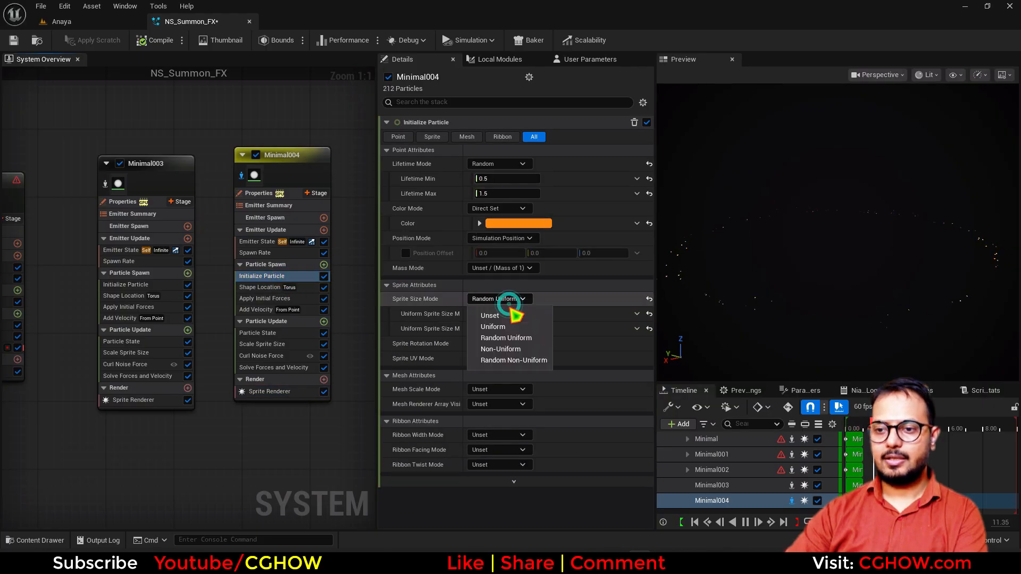
pyautogui.click(514, 358)
pyautogui.click(495, 314)
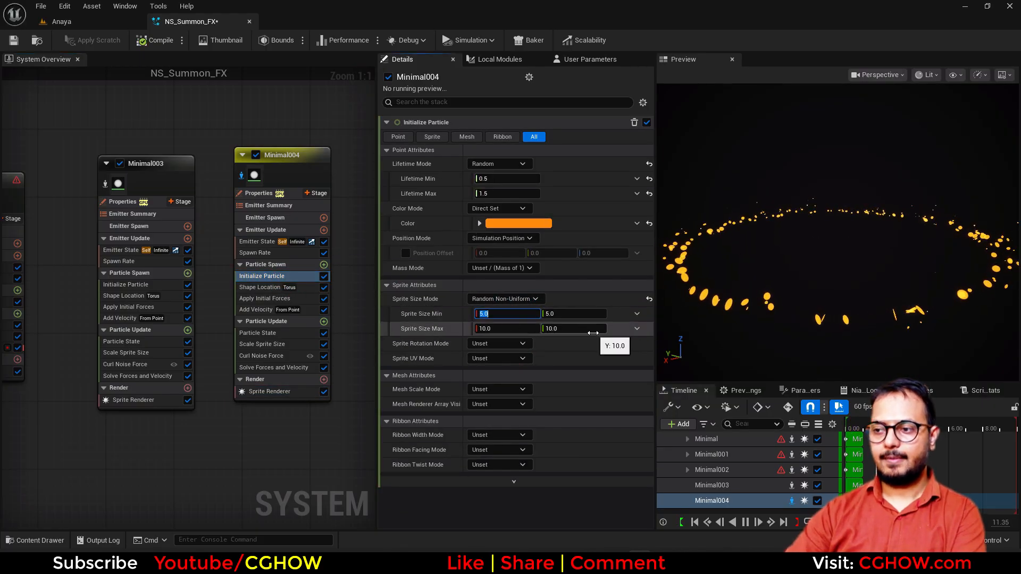
pyautogui.click(496, 330)
pyautogui.write('1')
pyautogui.press('Return')
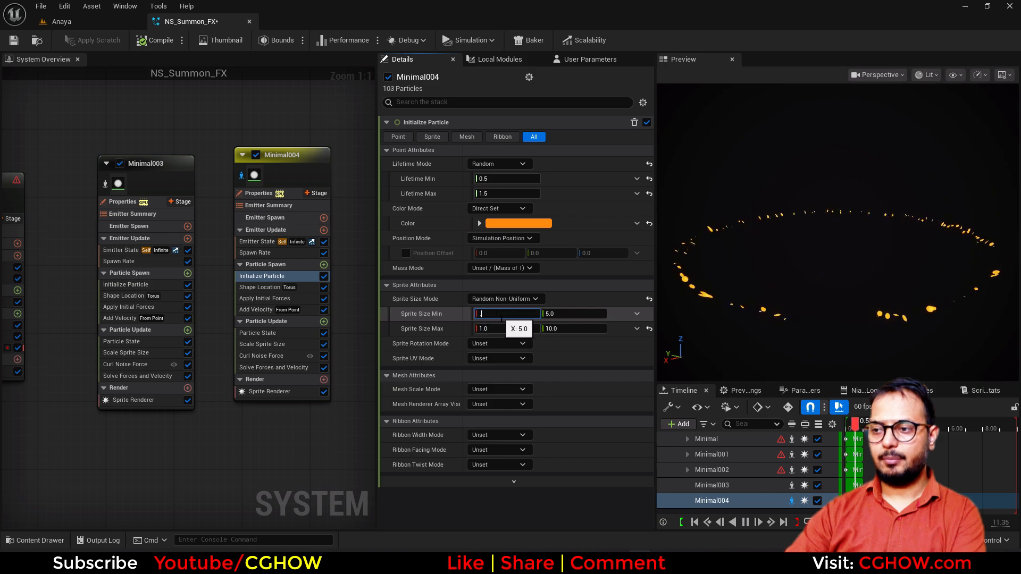
pyautogui.write('0.1')
pyautogui.press('Return')
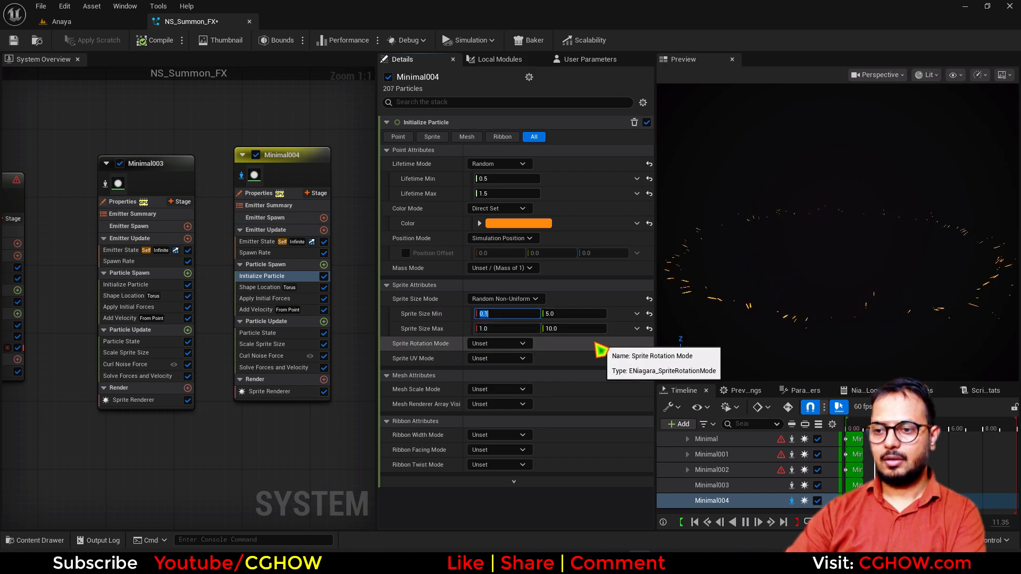
pyautogui.click(560, 329)
pyautogui.write('5')
pyautogui.press('Return')
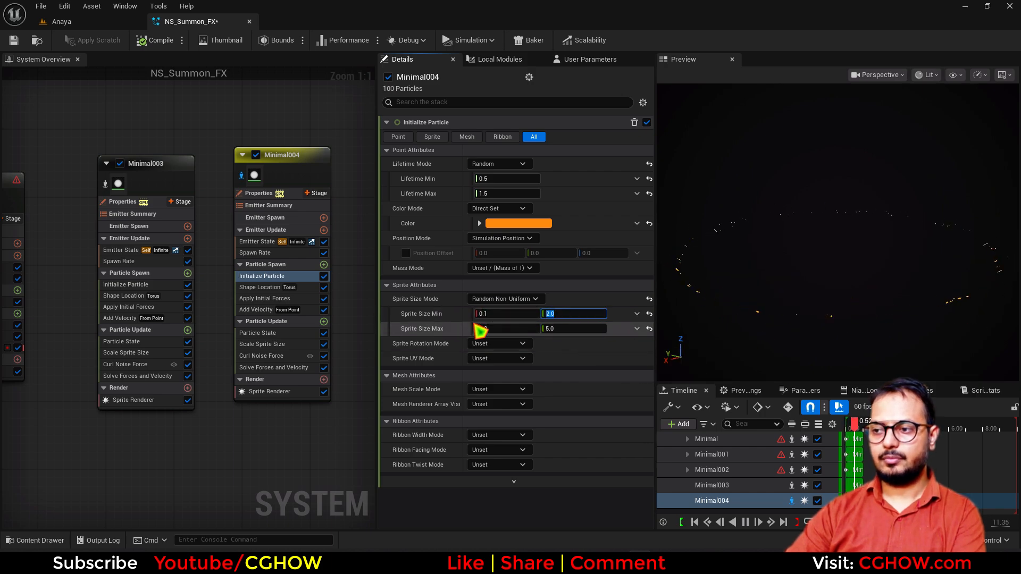
# - Set Minimal004's Add Velocity speed to about 57 and its Lifetime Max to 1.0
pyautogui.click(260, 311)
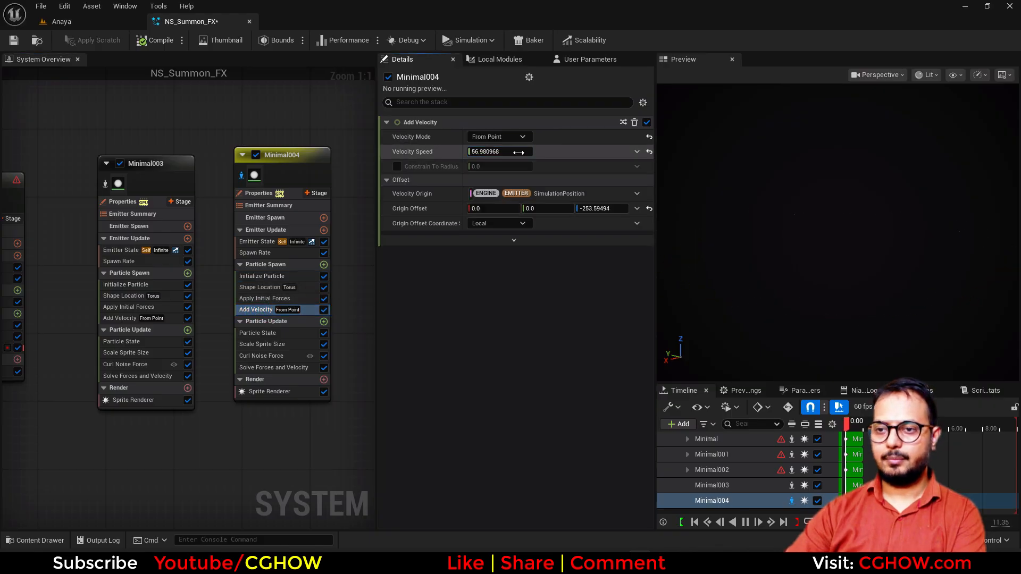
pyautogui.click(261, 276)
pyautogui.click(495, 193)
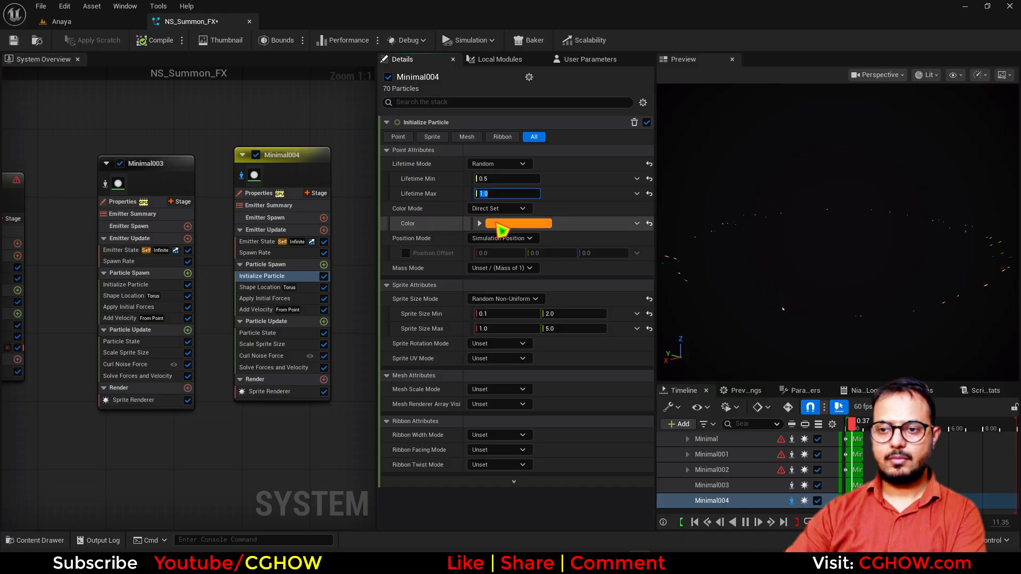
# - Raise the brightness value of Minimal004's orange color to 5 and check the effect in the Anaya level
pyautogui.click(499, 225)
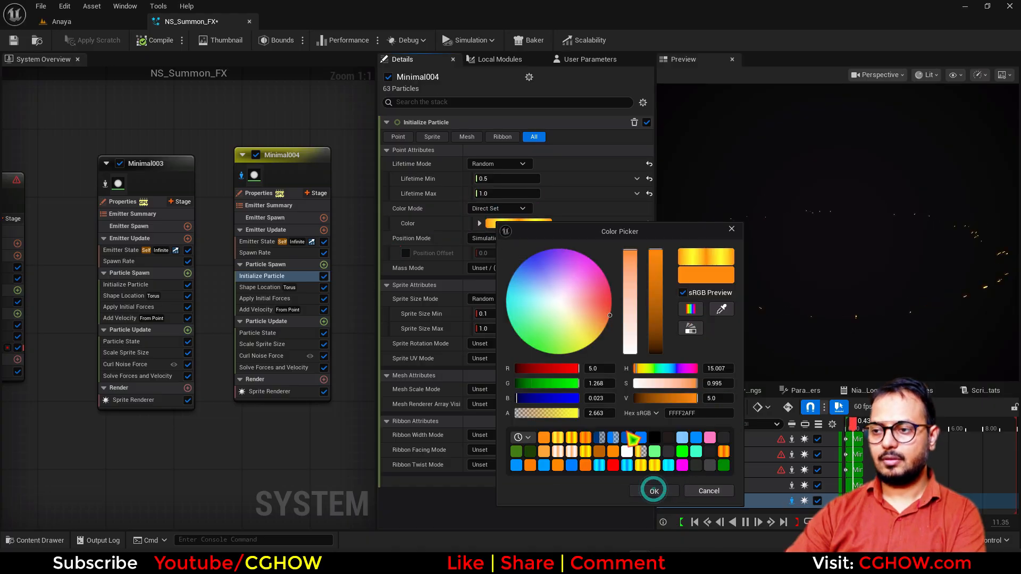
pyautogui.click(653, 491)
pyautogui.click(86, 21)
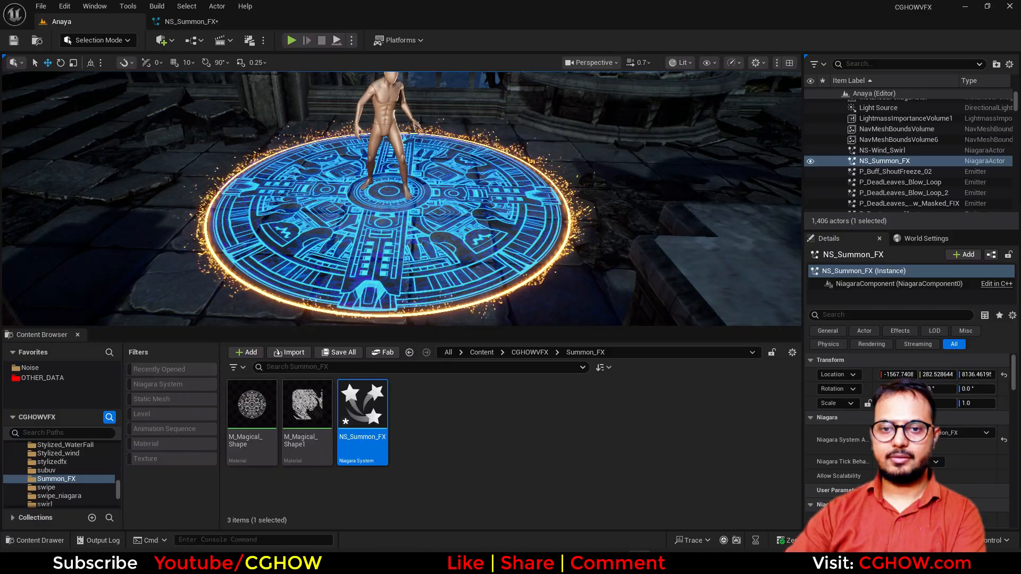
pyautogui.moveTo(411, 223); pyautogui.dragTo(380, 212, button='right')
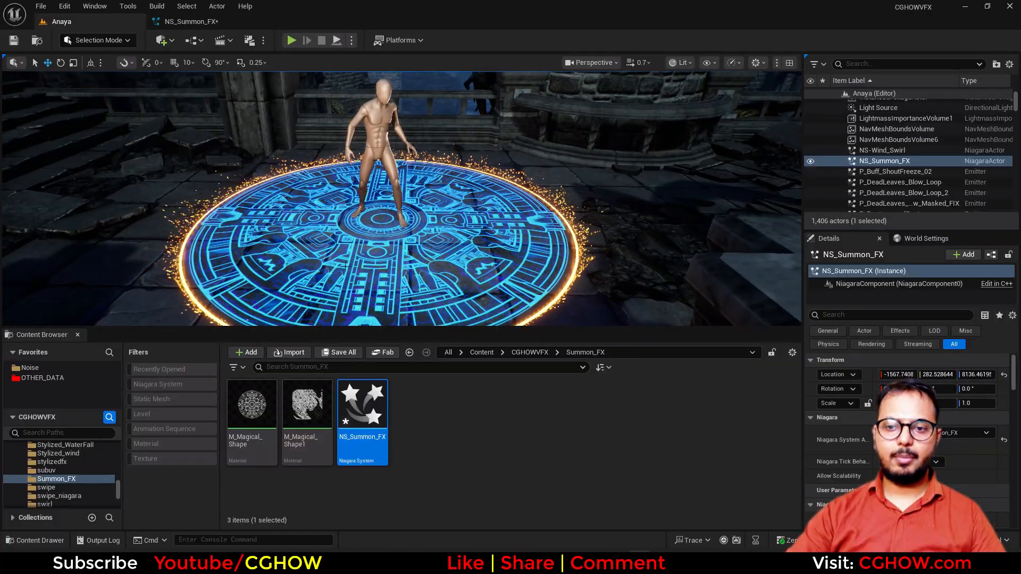
# - Return to NS_Summon_FX and paste another copy of the Minimal003 emitter below the original
pyautogui.click(196, 22)
pyautogui.moveTo(189, 177); pyautogui.dragTo(257, 173, button='right')
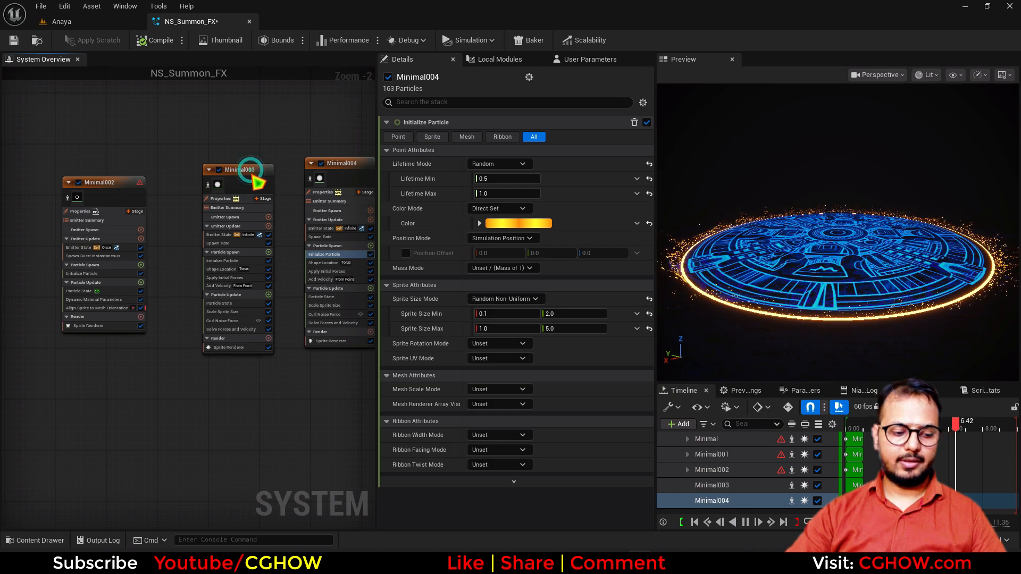
pyautogui.click(250, 170)
pyautogui.moveTo(248, 414); pyautogui.dragTo(259, 251, button='right')
pyautogui.click(215, 242)
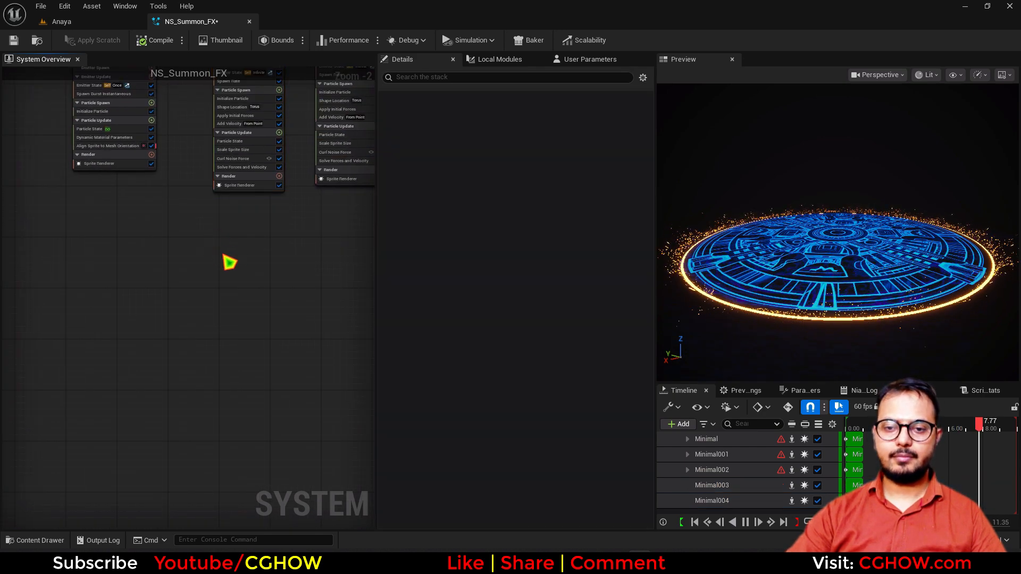
pyautogui.hotkey('ctrl', 'v')
pyautogui.moveTo(221, 306); pyautogui.dragTo(211, 341, button='right')
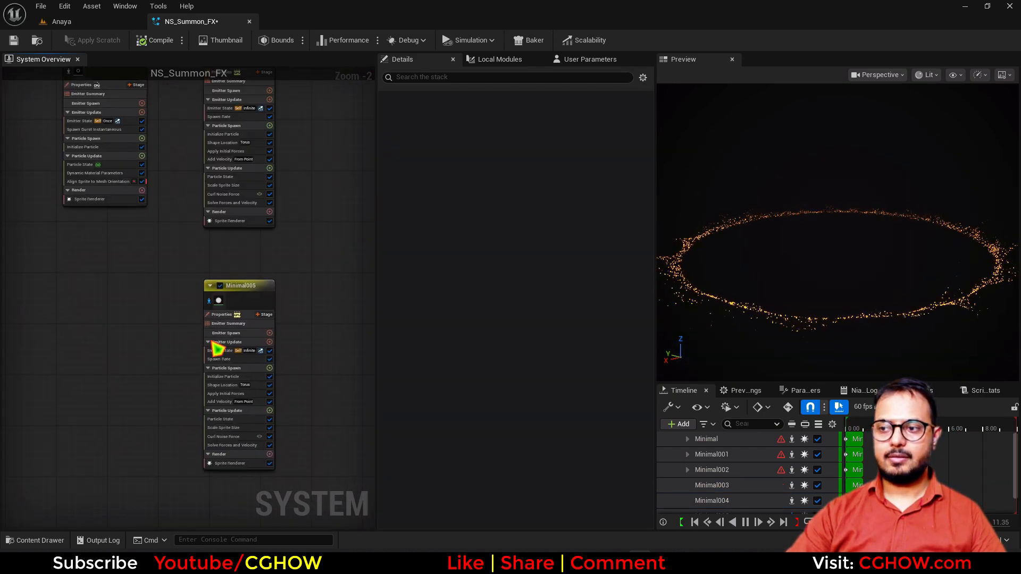
pyautogui.scroll(2, 240, 401)
# - Set the Z Origin Offset of Minimal005's Add Velocity module to 0
pyautogui.click(227, 402)
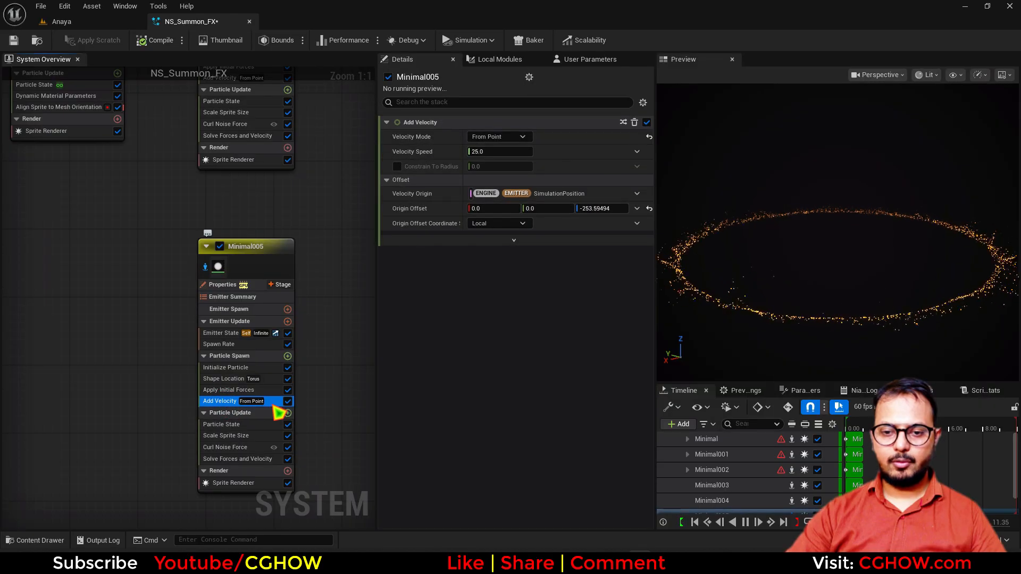
pyautogui.click(601, 209)
pyautogui.write('0')
pyautogui.press('Return')
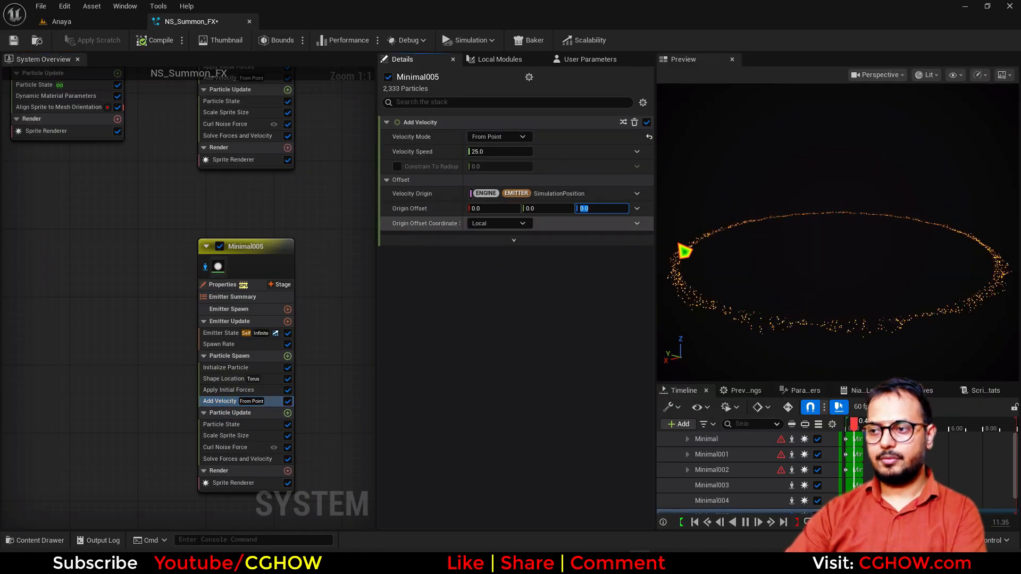
# - Set Minimal005's torus Large Radius to 2 and its Add Velocity speed to about 159
pyautogui.click(223, 379)
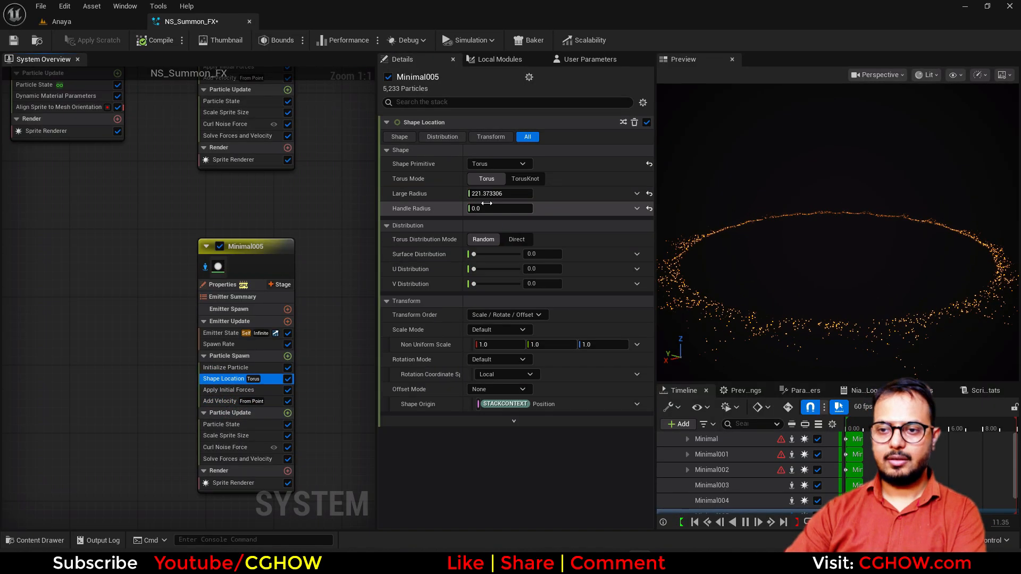
pyautogui.click(488, 195)
pyautogui.write('2')
pyautogui.press('Return')
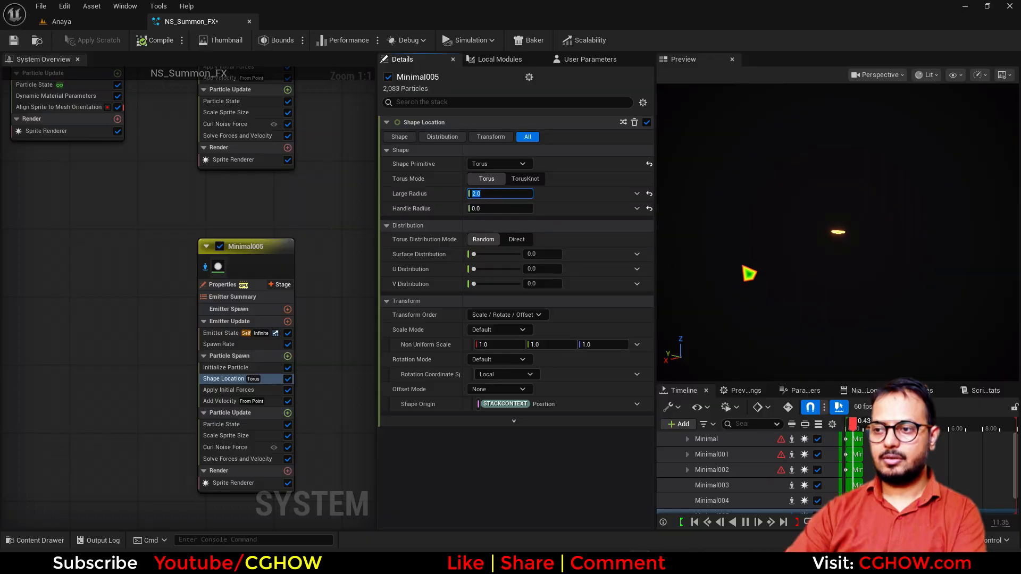
pyautogui.click(242, 399)
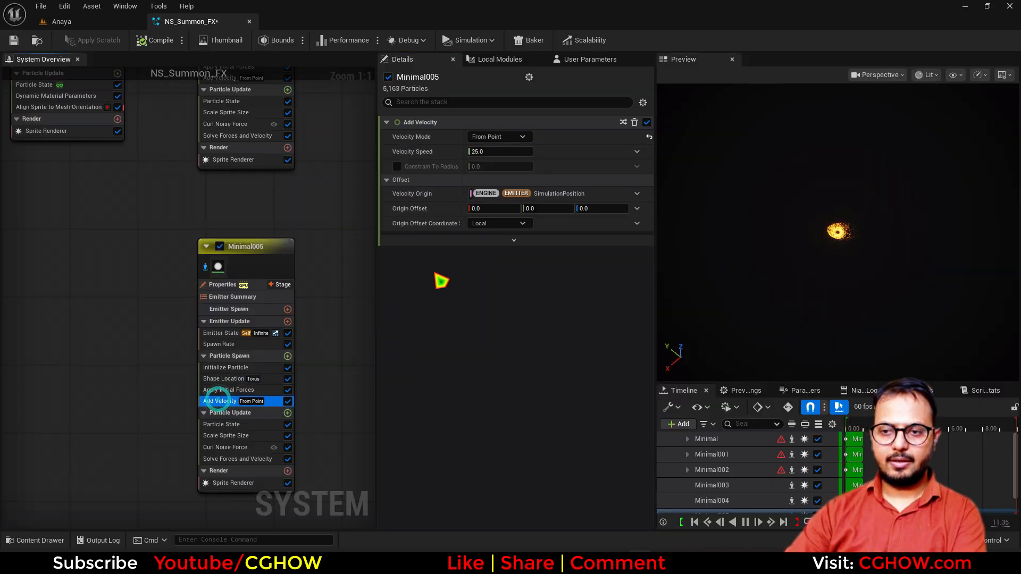
pyautogui.click(498, 152)
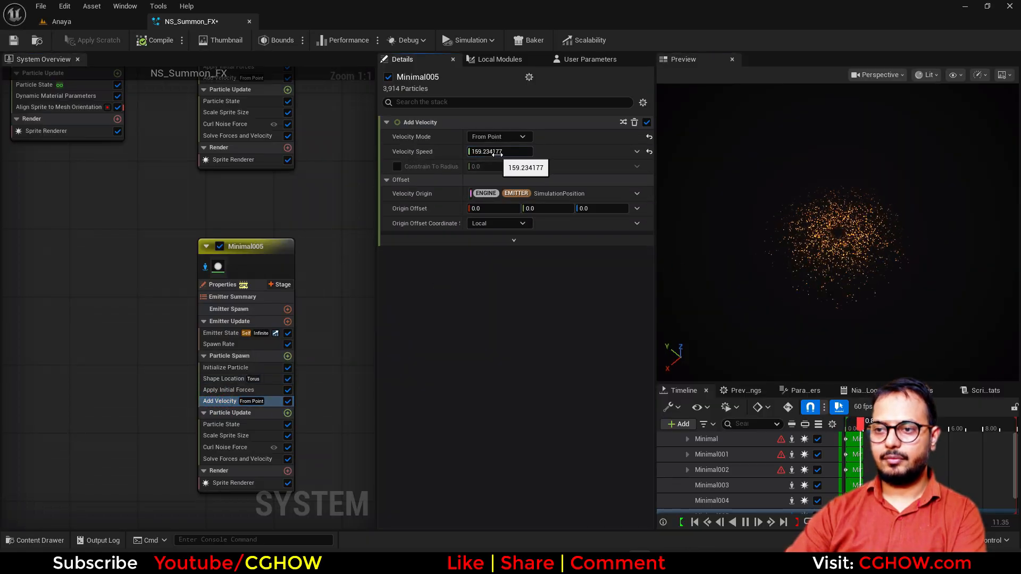
# - Change Minimal005's particle color to blue with R 0, G 0.222 and B 1.0
pyautogui.click(226, 368)
pyautogui.click(518, 223)
pyautogui.moveTo(623, 318); pyautogui.dragTo(535, 265)
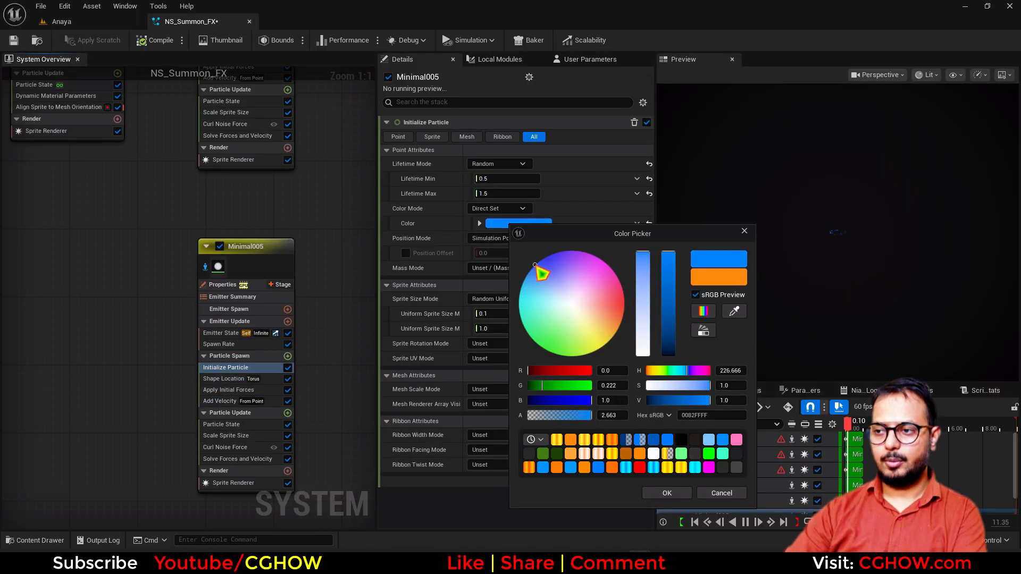
pyautogui.click(666, 492)
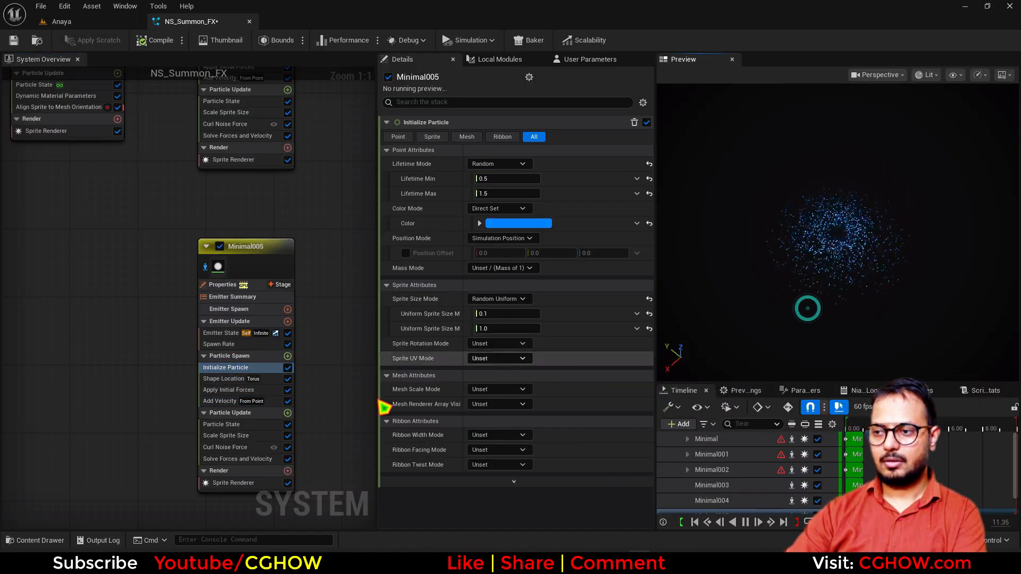
# - Set Minimal005's Curl Noise Force strength to about 636, turn off the emitter's isolation and check the effect in the Anaya level
pyautogui.click(228, 447)
pyautogui.click(497, 138)
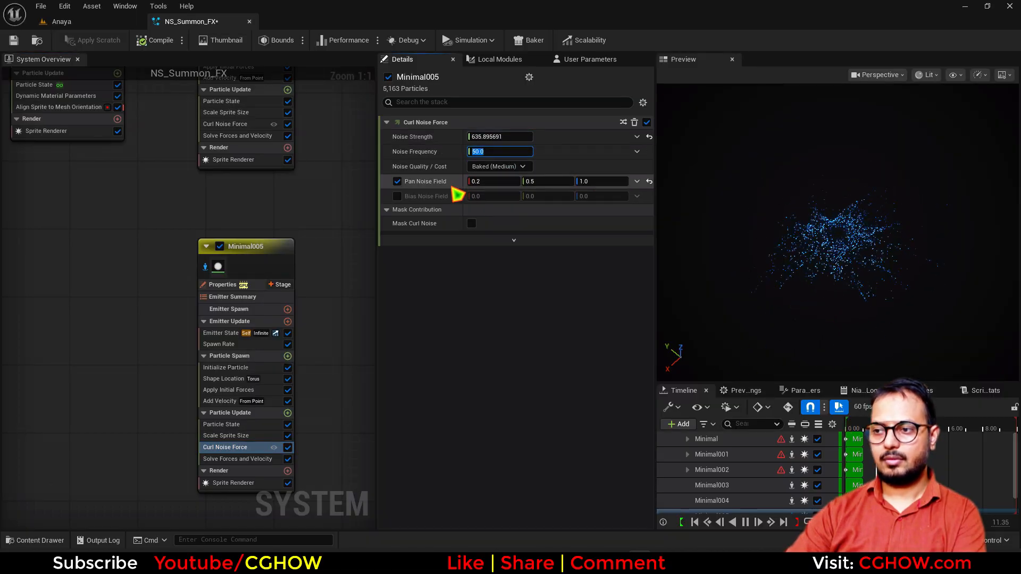
pyautogui.click(207, 269)
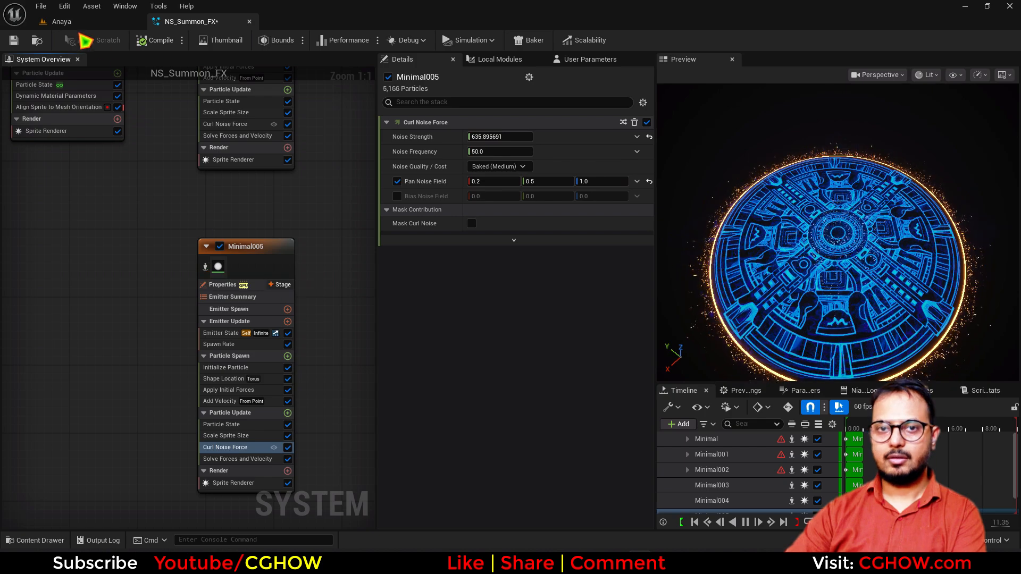
pyautogui.click(62, 22)
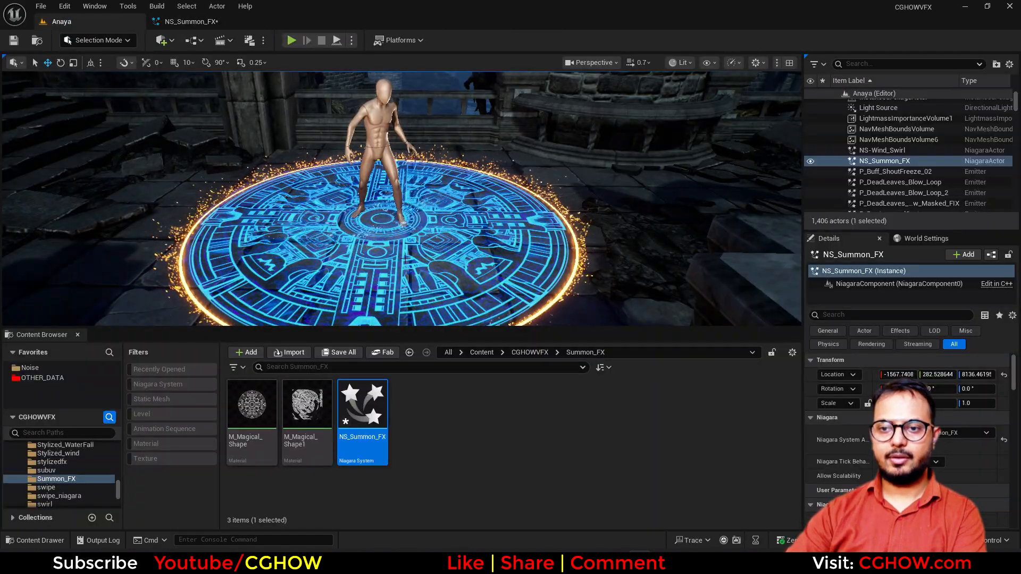
pyautogui.click(213, 24)
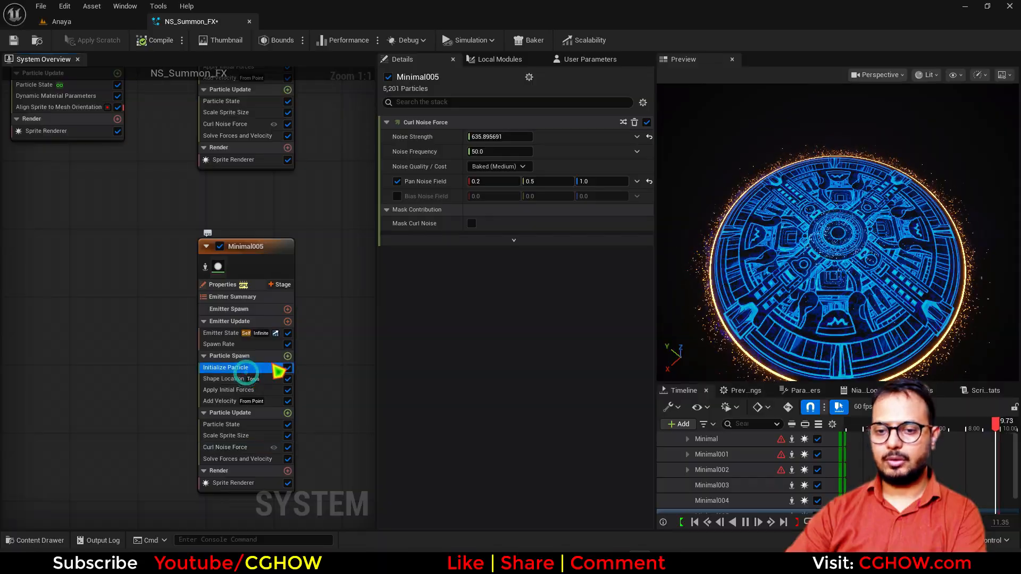
# - Adjust the alpha of Minimal005's particle color in Initialize Particle and compare the result in the Anaya level
pyautogui.click(269, 368)
pyautogui.click(479, 223)
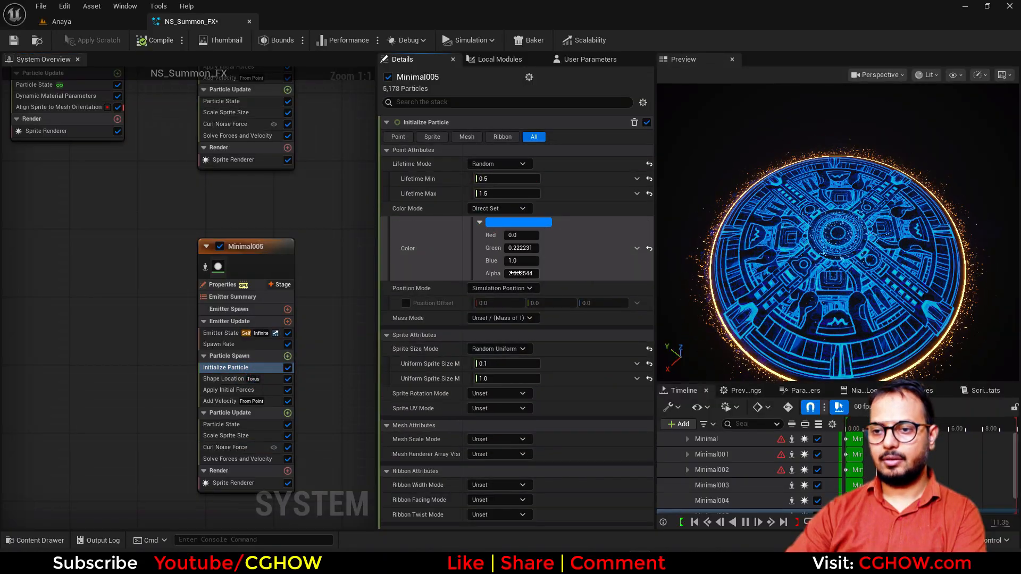
pyautogui.click(520, 272)
pyautogui.click(122, 23)
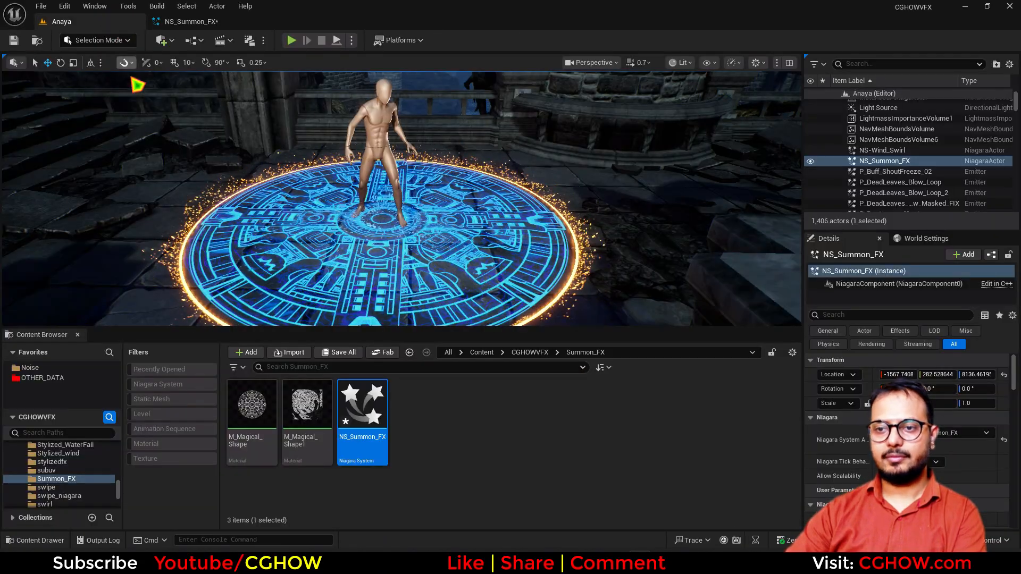
pyautogui.click(205, 22)
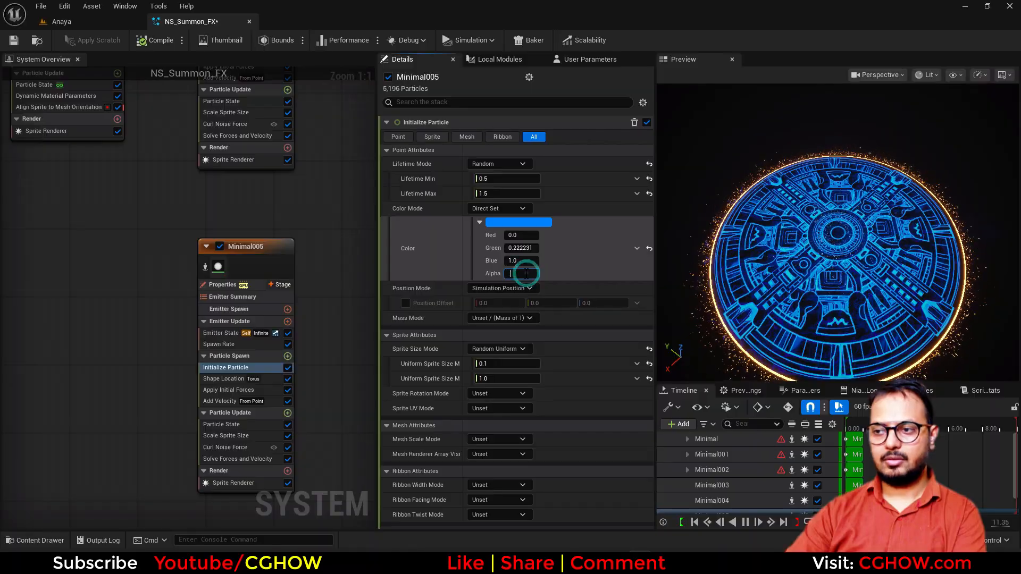
pyautogui.click(114, 22)
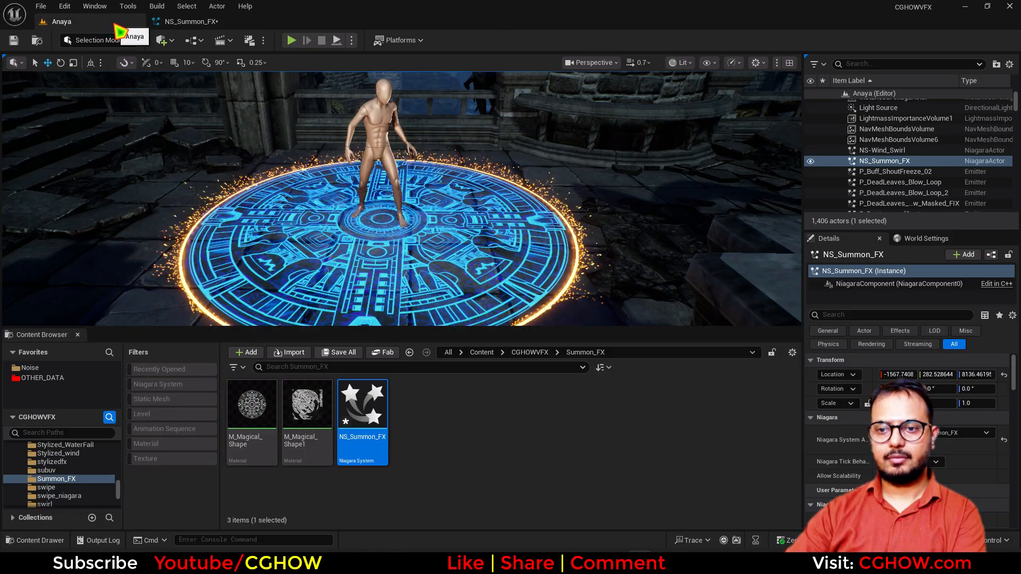
# - Place a Rect Light on the summon circle near the character's feet and rotate it to shine upward
pyautogui.scroll(-3, 403, 184)
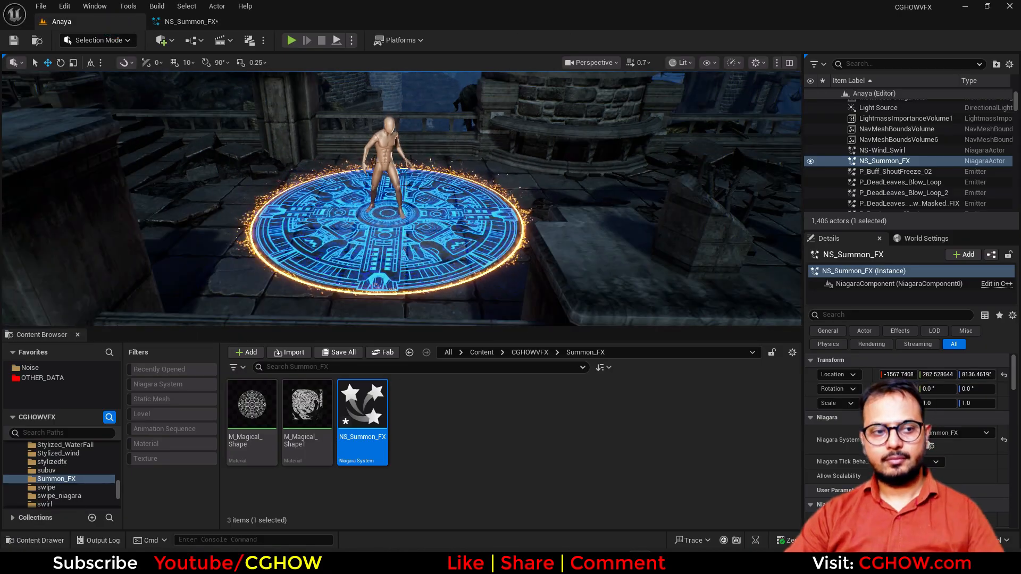
pyautogui.moveTo(395, 218)
pyautogui.mouseDown(button='right')
pyautogui.moveTo(340, 218)
pyautogui.moveTo(404, 224)
pyautogui.moveTo(380, 230)
pyautogui.mouseUp(button='right')
pyautogui.rightClick(394, 232)
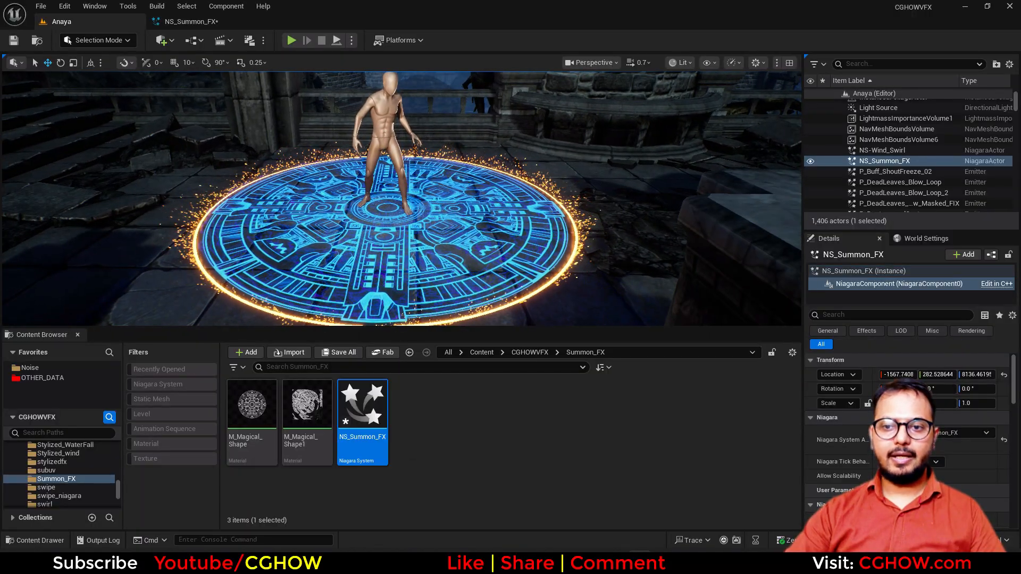
pyautogui.click(160, 41)
pyautogui.moveTo(223, 166)
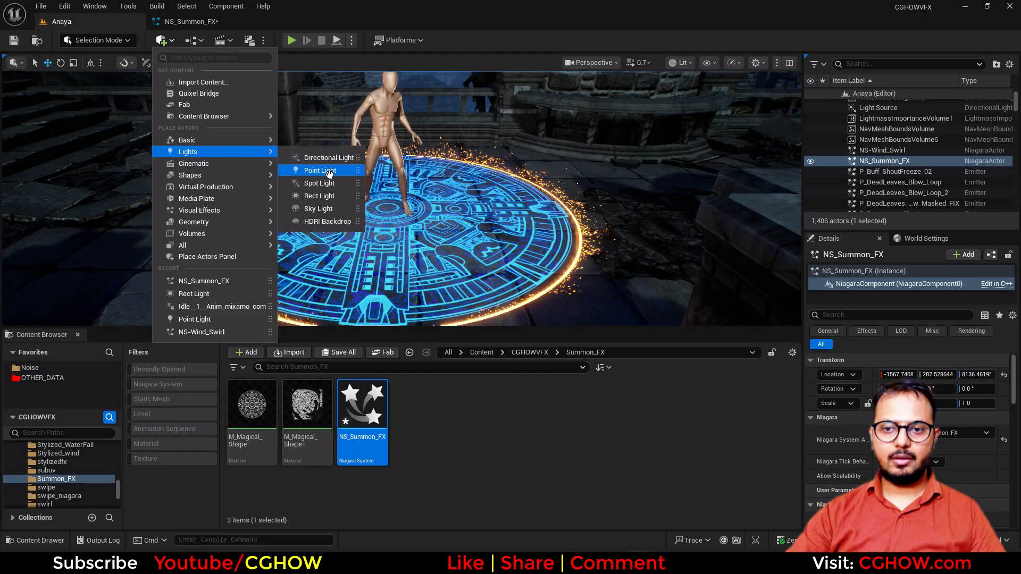
pyautogui.moveTo(335, 198); pyautogui.dragTo(415, 224)
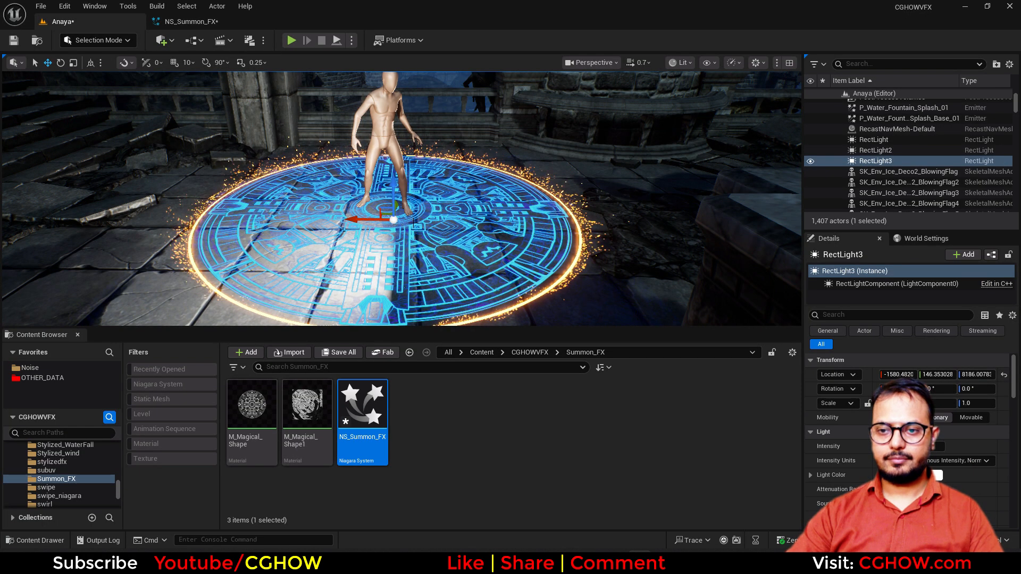
pyautogui.moveTo(414, 174); pyautogui.dragTo(406, 152)
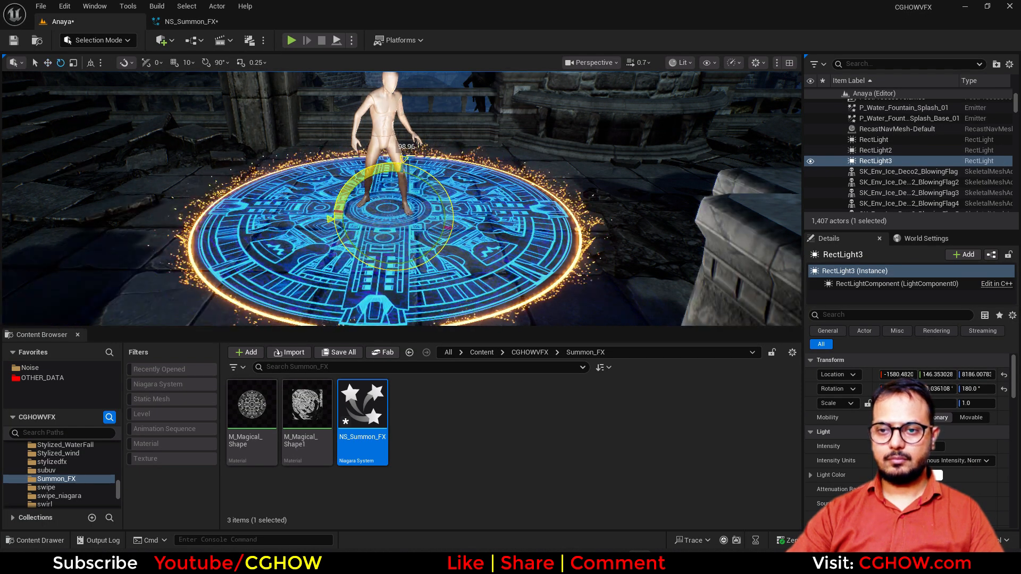
# - Set the new Rect Light's color to blue and reposition it slightly in front of the character
pyautogui.click(937, 475)
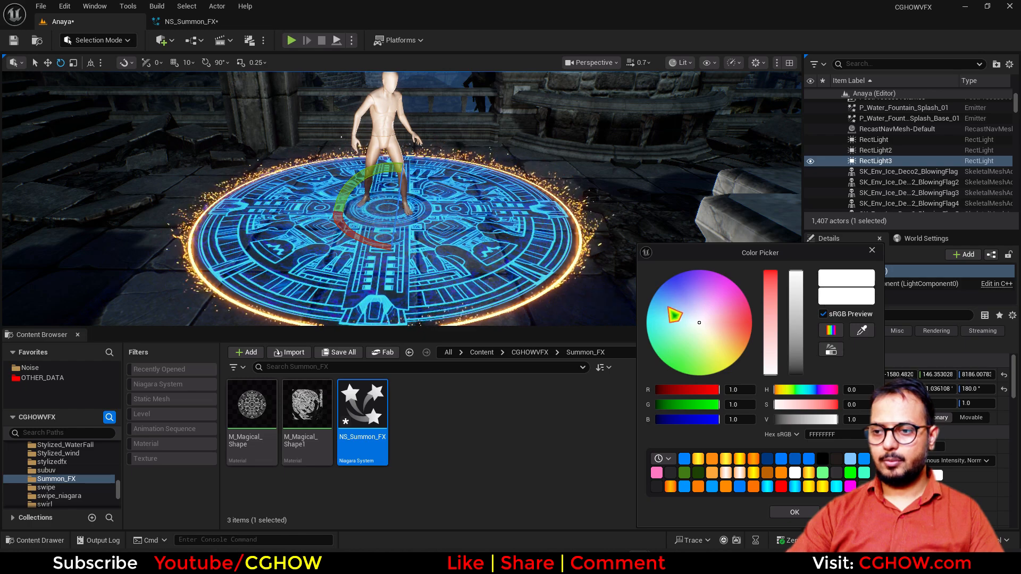
pyautogui.click(666, 280)
pyautogui.click(794, 512)
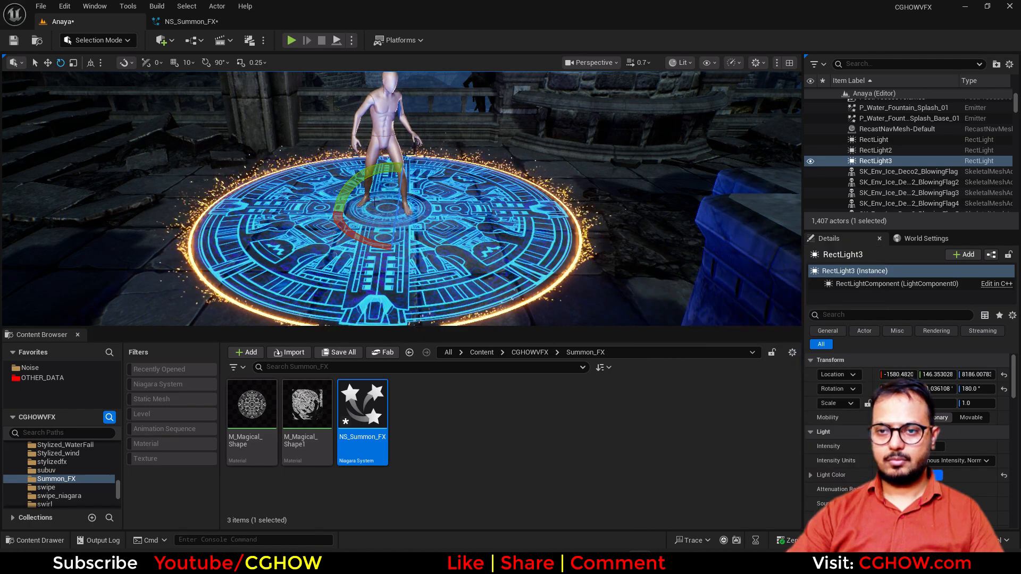
pyautogui.moveTo(415, 220); pyautogui.dragTo(401, 218, button='right')
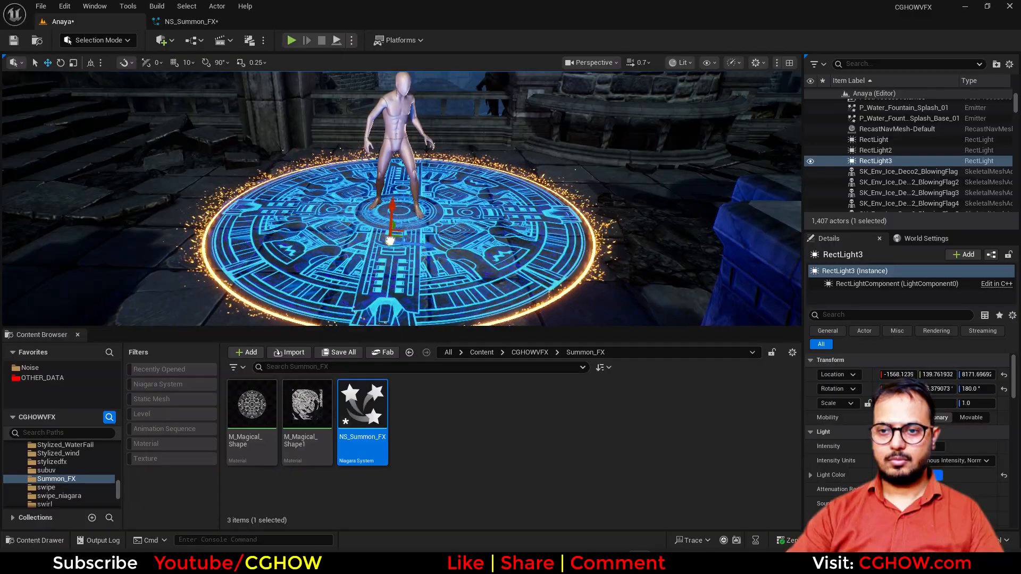
# - Inspect NS_Summon_FX in the level, open the M_Magical_Shape material and preview it on a plane
pyautogui.click(401, 252)
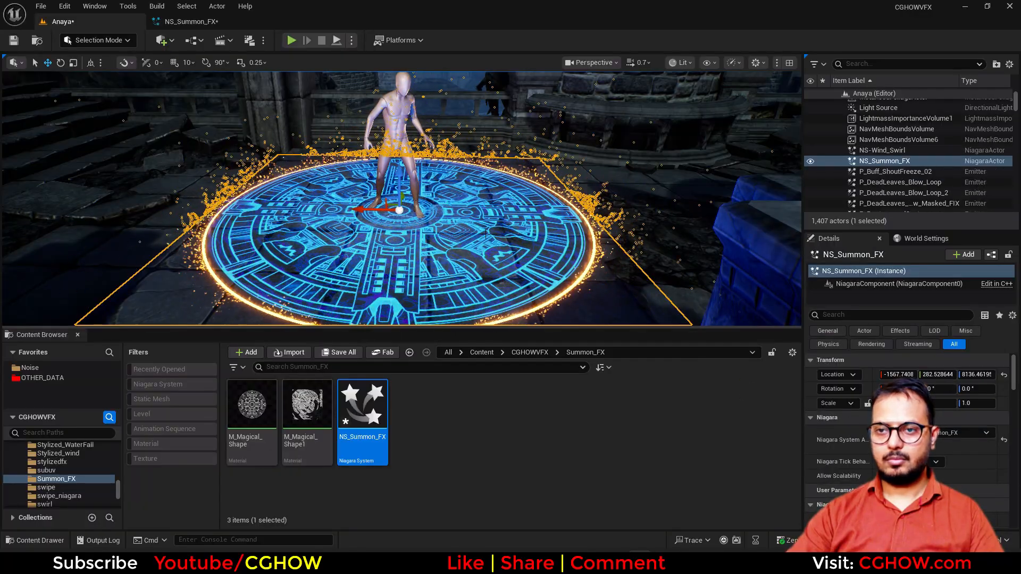
pyautogui.press('f')
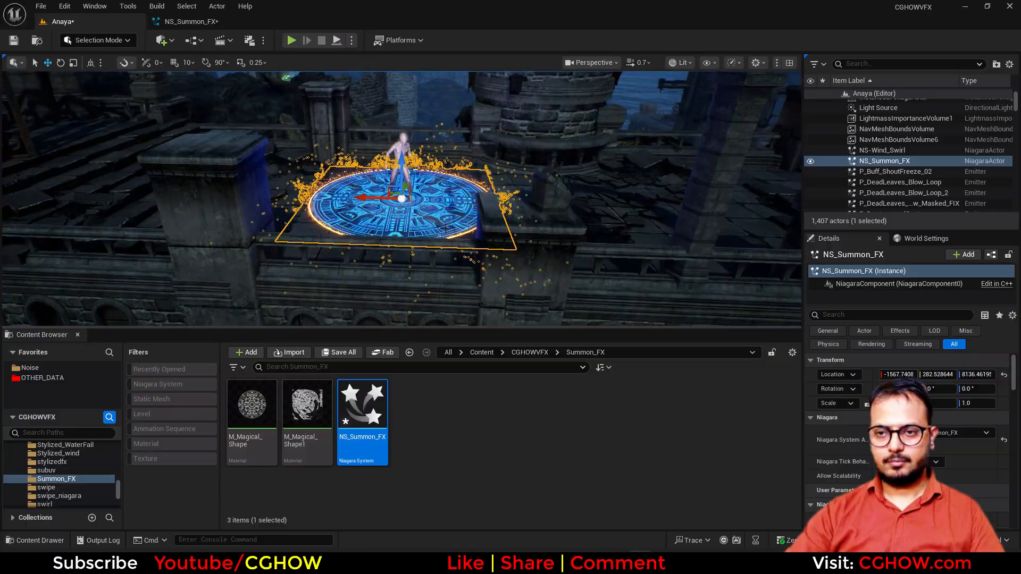
pyautogui.scroll(5, 445, 229)
pyautogui.moveTo(445, 229)
pyautogui.mouseDown(button='right')
pyautogui.moveTo(458, 251)
pyautogui.moveTo(441, 220)
pyautogui.moveTo(447, 196)
pyautogui.moveTo(446, 231)
pyautogui.mouseUp(button='right')
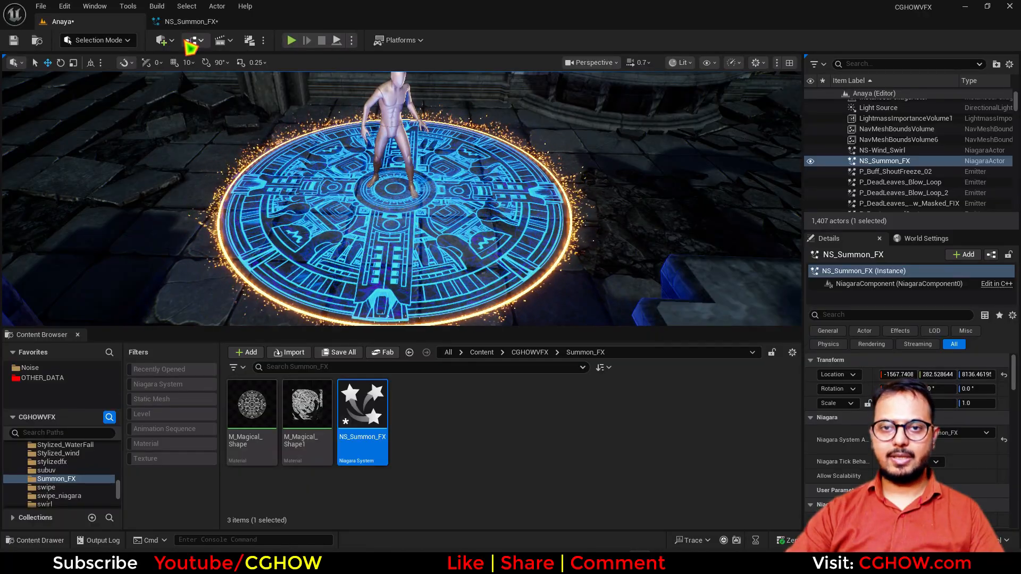
pyautogui.click(254, 444)
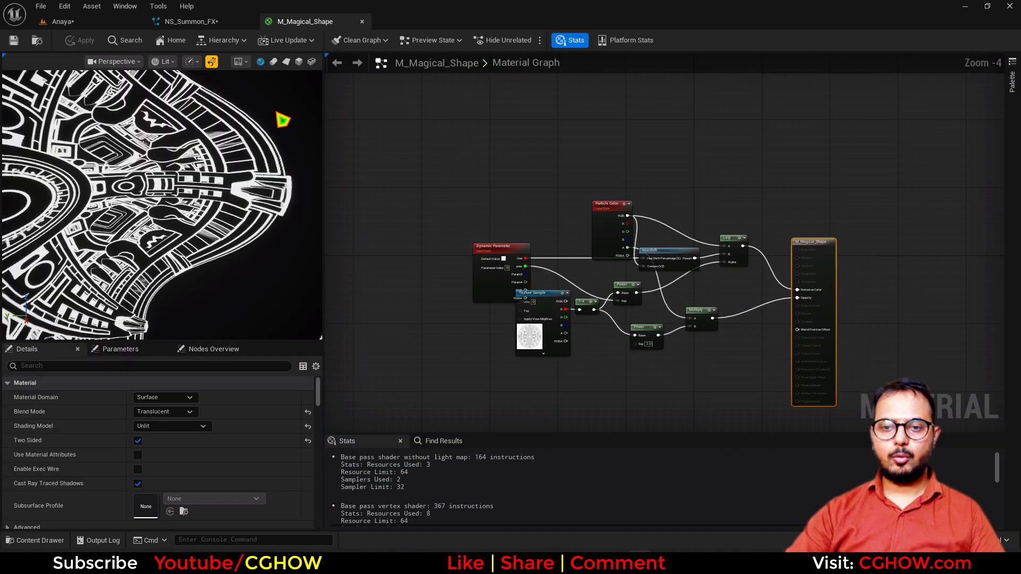
pyautogui.click(285, 62)
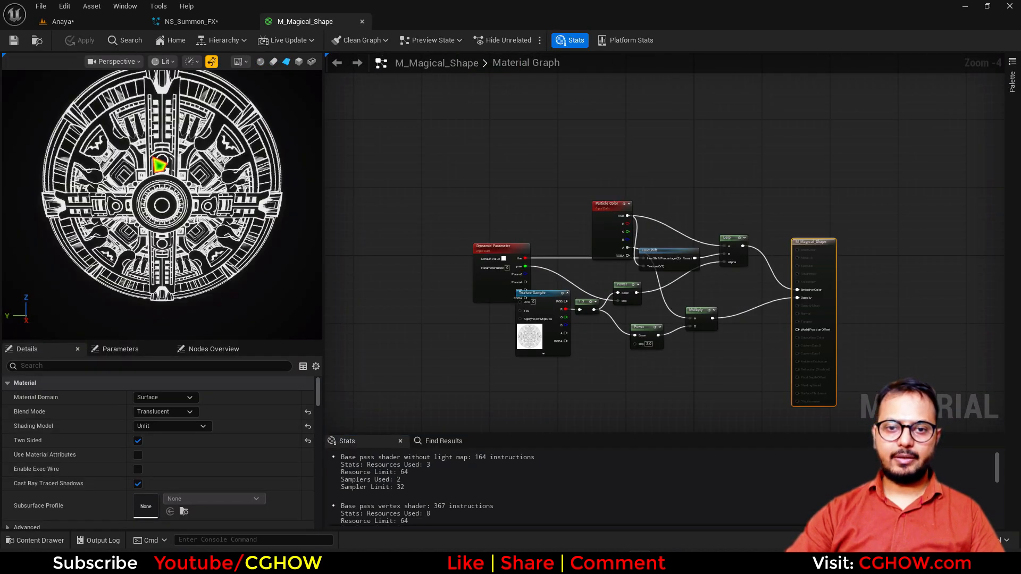
# - Add a RadialGradientExponential node in the empty graph area above the Particle Color and Lerp nodes
pyautogui.scroll(3, 691, 228)
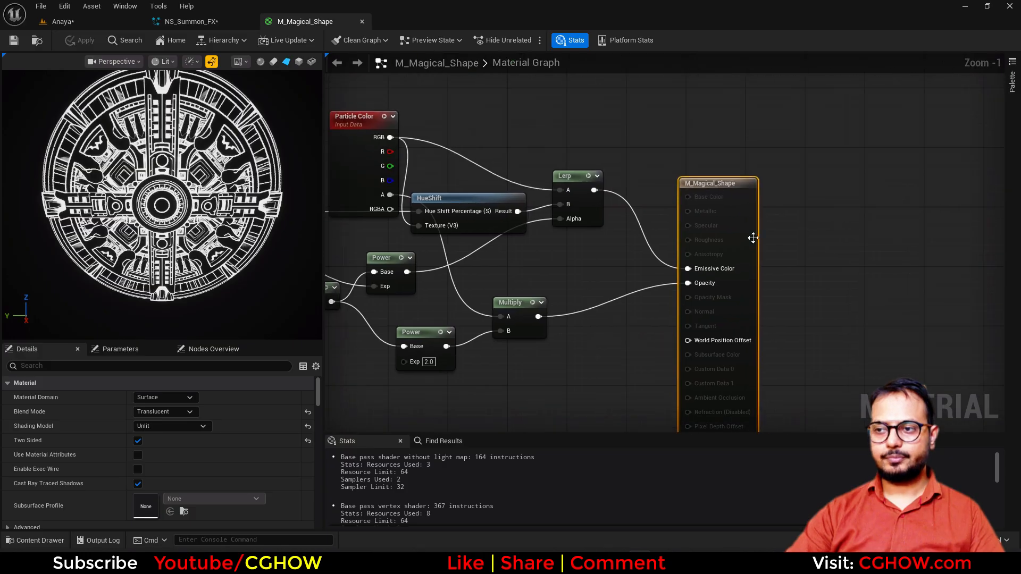
pyautogui.moveTo(635, 139); pyautogui.dragTo(687, 313, button='right')
pyautogui.rightClick(547, 84)
pyautogui.write('ra')
pyautogui.click(589, 111)
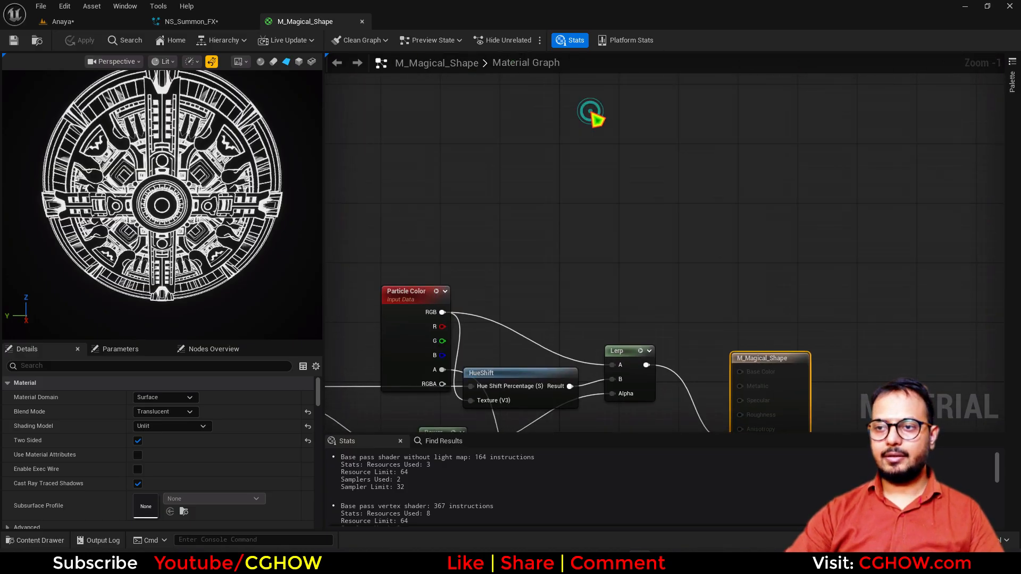
pyautogui.moveTo(651, 128); pyautogui.dragTo(604, 188)
# - Connect the Dynamic Parameter's Param3 to the radial gradient's Radius and Param4 to its Density
pyautogui.moveTo(466, 224); pyautogui.dragTo(689, 82, button='right')
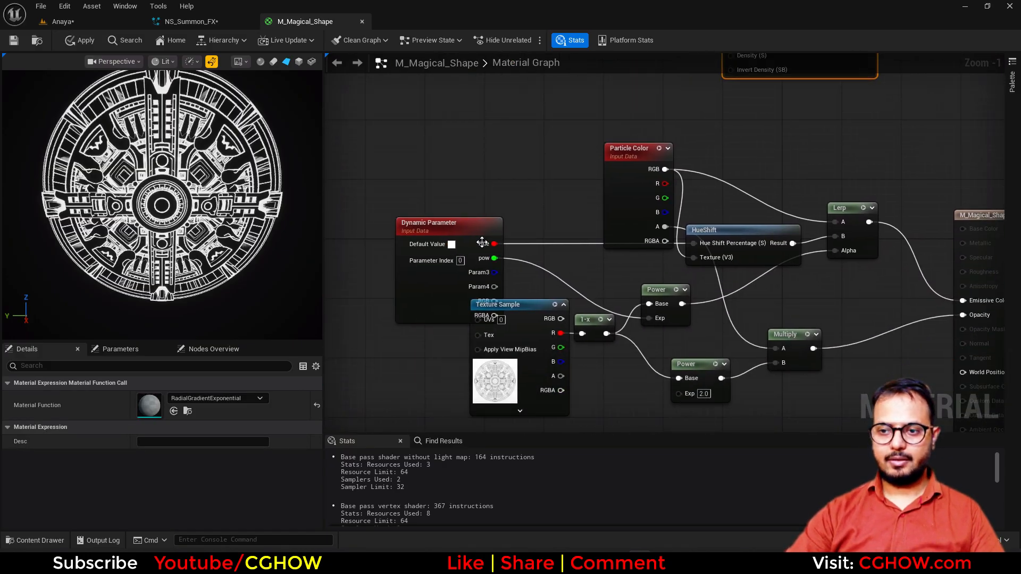
pyautogui.moveTo(448, 288); pyautogui.dragTo(441, 177)
pyautogui.moveTo(500, 161); pyautogui.dragTo(437, 294, button='right')
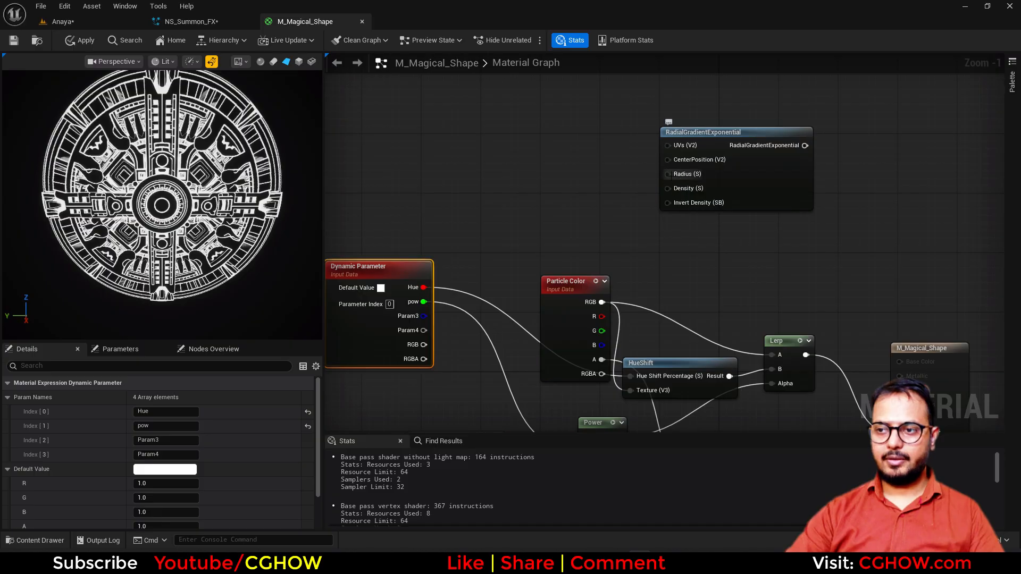
pyautogui.moveTo(667, 174)
pyautogui.mouseDown()
pyautogui.moveTo(424, 320)
pyautogui.moveTo(637, 253)
pyautogui.moveTo(684, 197)
pyautogui.moveTo(678, 190)
pyautogui.mouseUp()
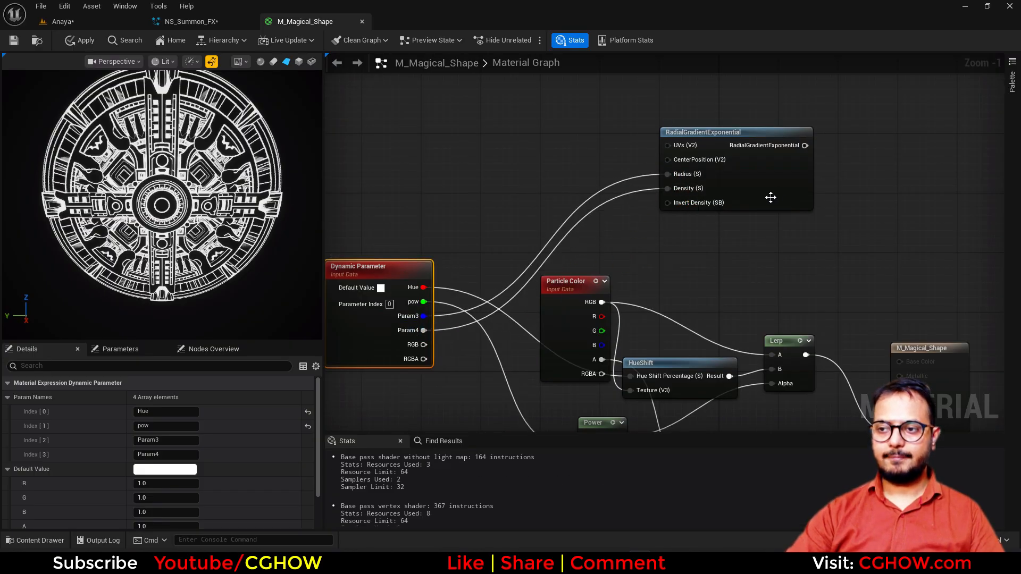
pyautogui.moveTo(764, 192); pyautogui.dragTo(667, 218)
# - Add a Lerp node beside RadialGradientExponential and connect the gradient's output to its Alpha
pyautogui.moveTo(667, 254); pyautogui.dragTo(639, 209, button='right')
pyautogui.moveTo(731, 159); pyautogui.dragTo(568, 183, button='right')
pyautogui.click(569, 164)
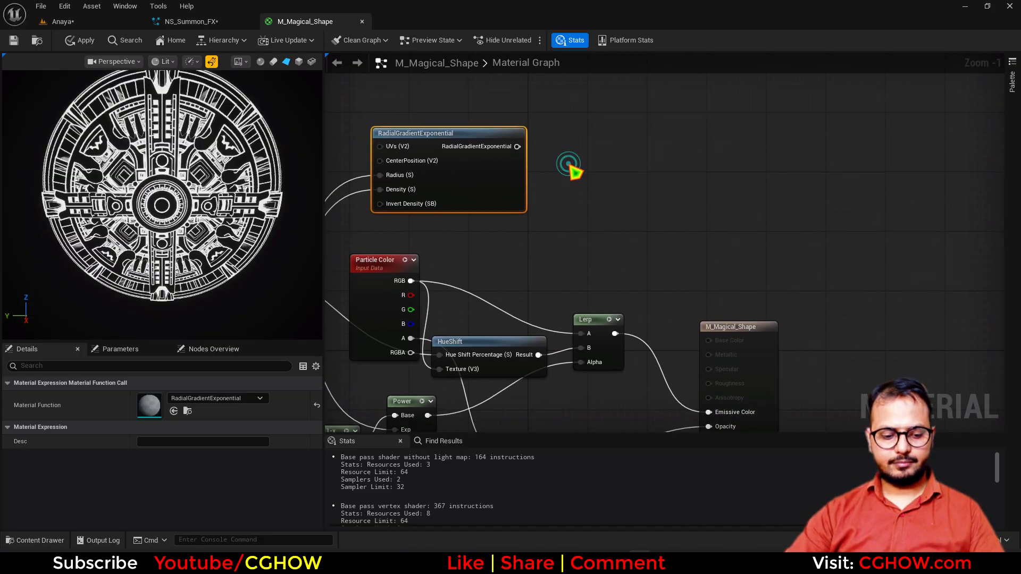
pyautogui.press('l')
pyautogui.click(568, 142)
pyautogui.moveTo(517, 147); pyautogui.dragTo(593, 211)
pyautogui.moveTo(535, 164); pyautogui.dragTo(573, 196)
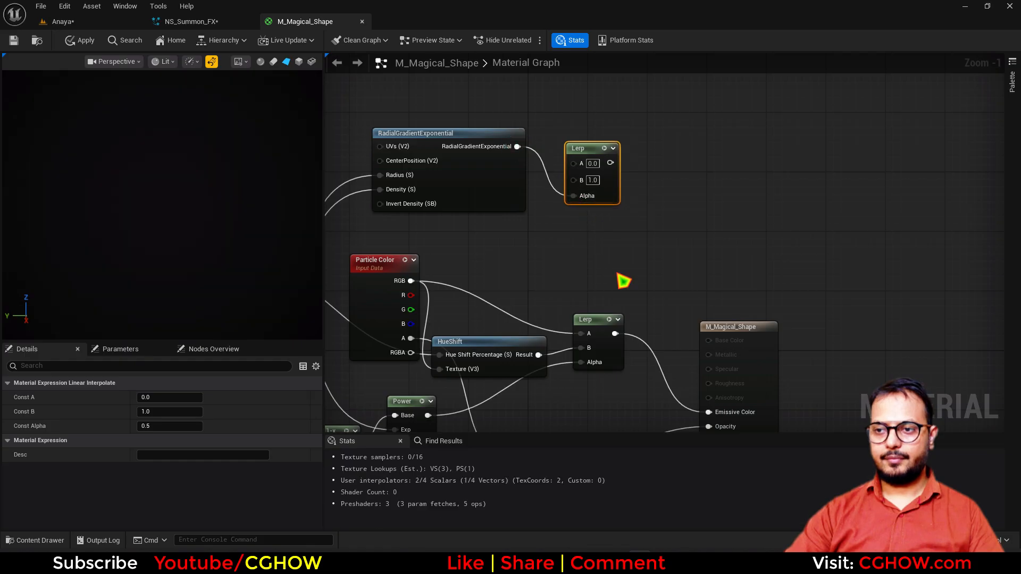
# - Feed the original Lerp into the new Lerp's A through a Multiply and directly into B, and connect the result to Emissive Color
pyautogui.moveTo(616, 333); pyautogui.dragTo(720, 187)
pyautogui.click(639, 225)
pyautogui.click(620, 215)
pyautogui.press('m')
pyautogui.moveTo(616, 333); pyautogui.dragTo(708, 412)
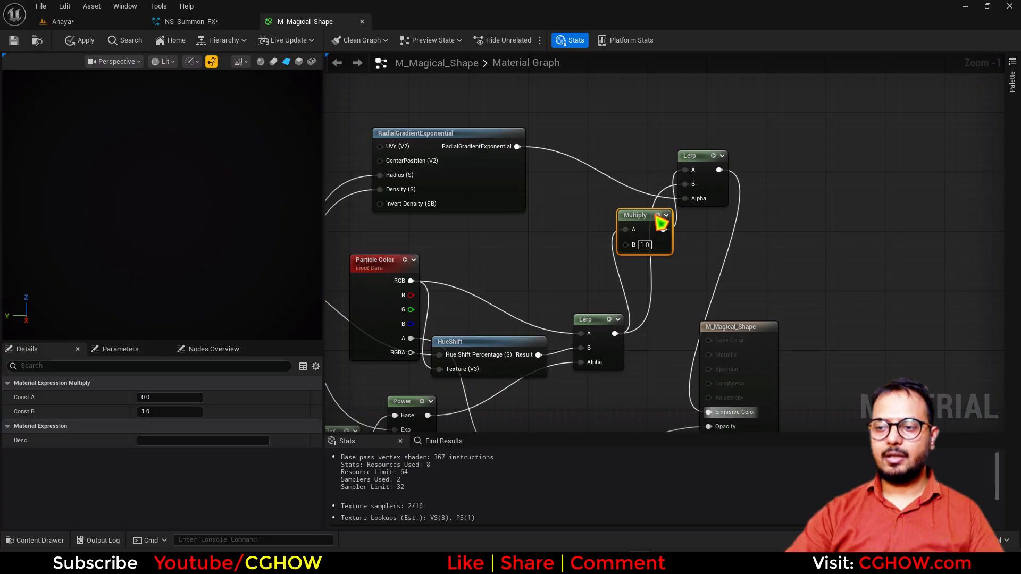
pyautogui.moveTo(655, 216); pyautogui.dragTo(603, 195)
# - Rename the Dynamic Parameter's third and fourth parameters to radius and density
pyautogui.moveTo(506, 257); pyautogui.dragTo(654, 242, button='right')
pyautogui.moveTo(365, 317); pyautogui.dragTo(531, 290, button='right')
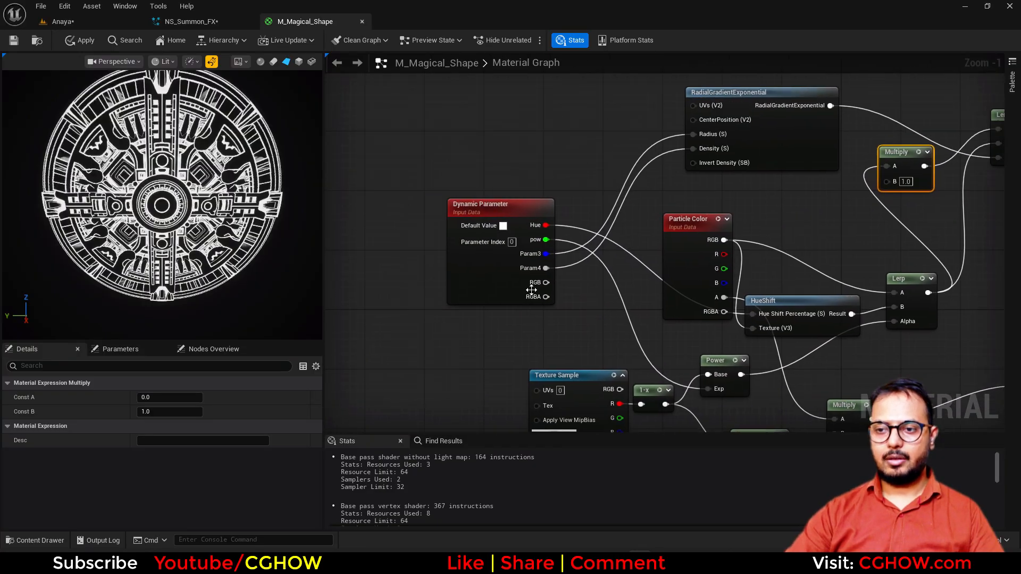
pyautogui.moveTo(480, 289); pyautogui.dragTo(456, 234)
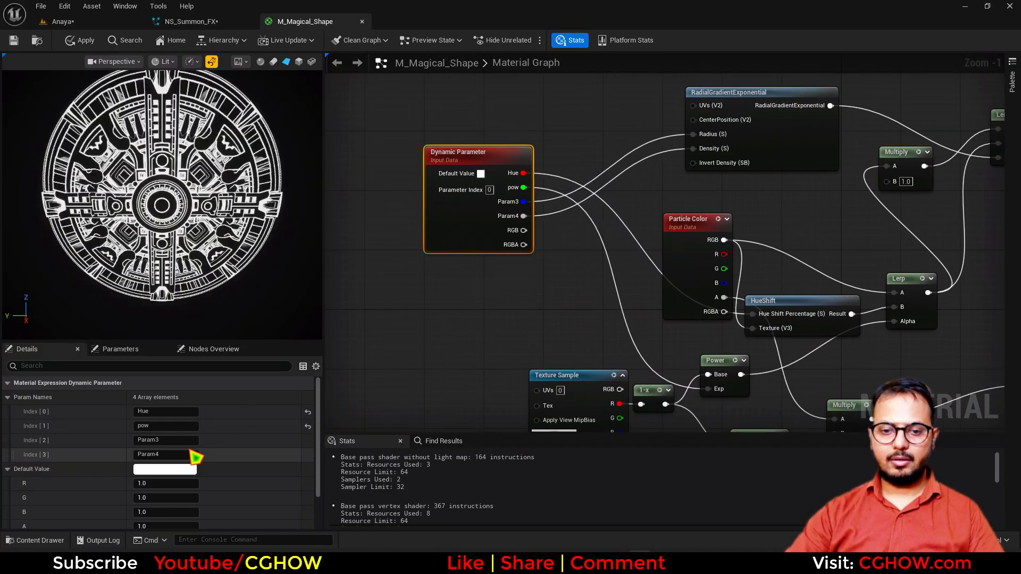
pyautogui.write('radiu')
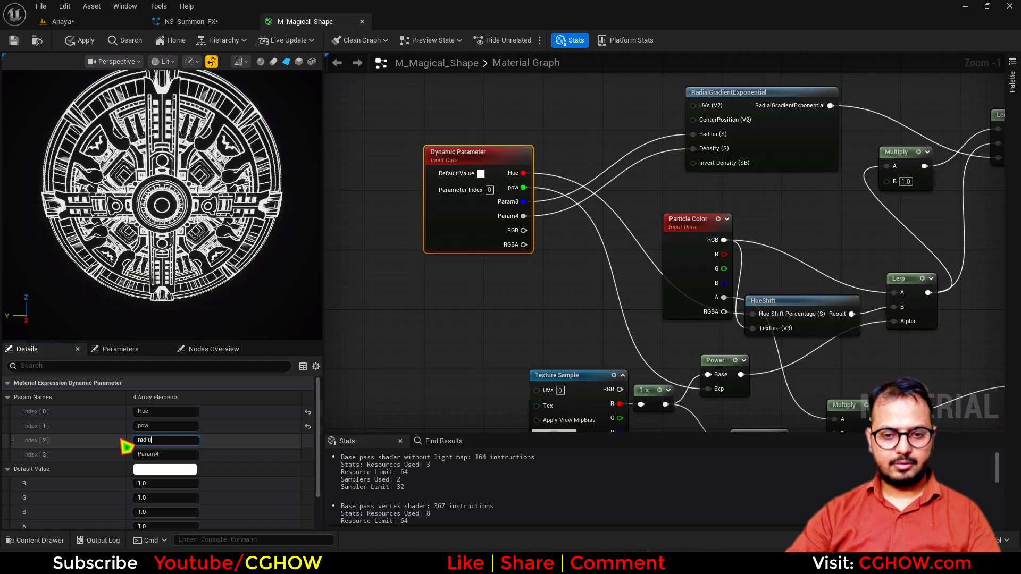
pyautogui.write('s')
pyautogui.click(171, 454)
pyautogui.write('den')
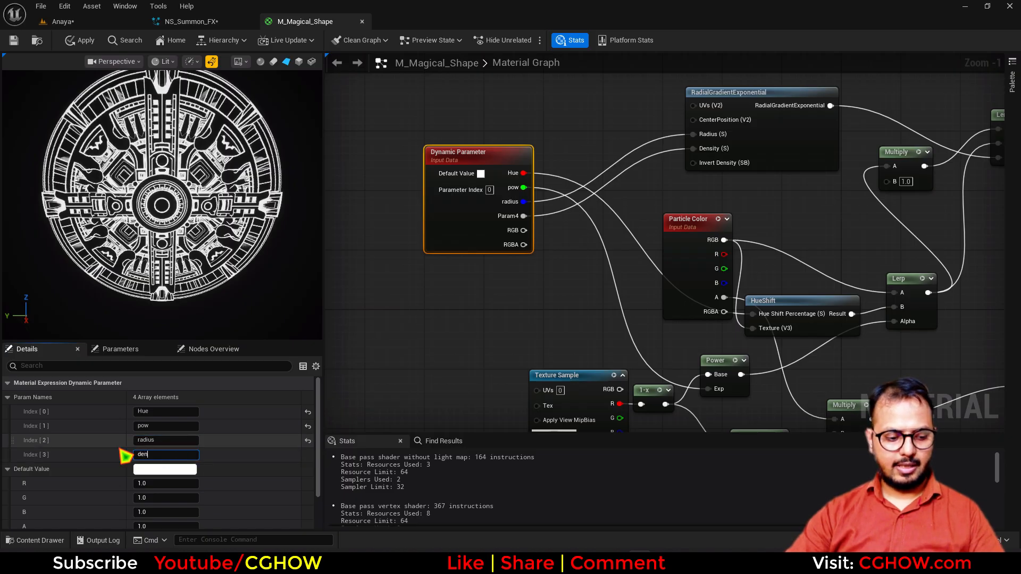
pyautogui.write('sity')
pyautogui.click(456, 260)
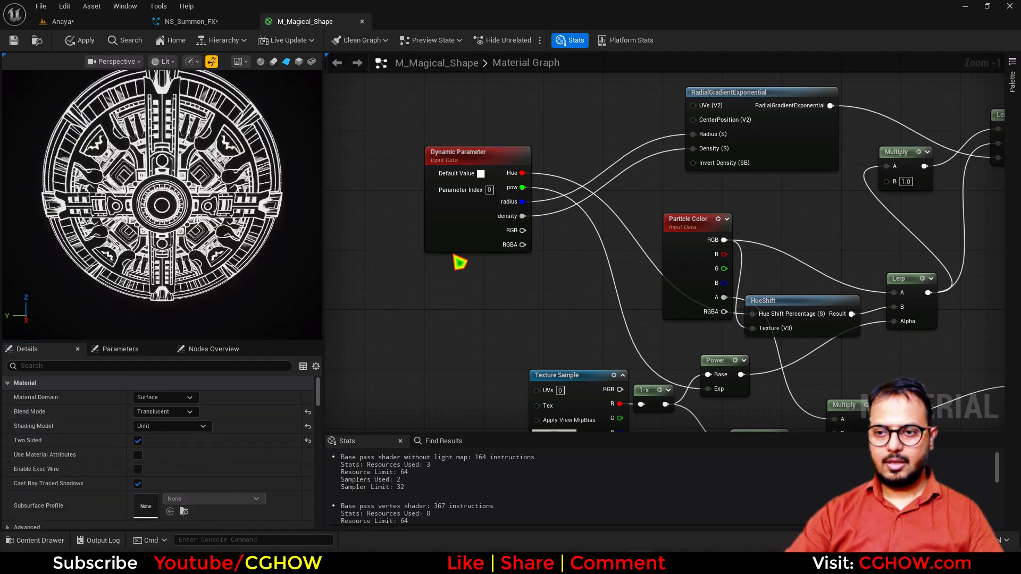
# - Duplicate the Dynamic Parameter node and set the copy's Parameter Index to 1
pyautogui.click(439, 240)
pyautogui.hotkey('ctrl', 'd')
pyautogui.scroll(-3, 159, 505)
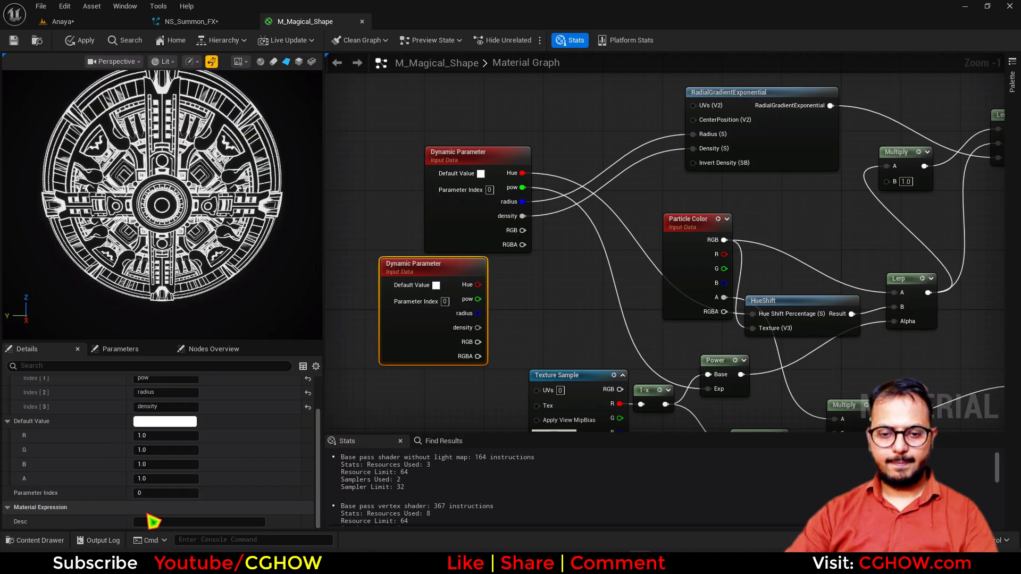
pyautogui.click(164, 494)
pyautogui.write('1')
pyautogui.press('Return')
# - Reset the duplicated Dynamic Parameter's names to their defaults and rename its first parameter to mult
pyautogui.click(307, 407)
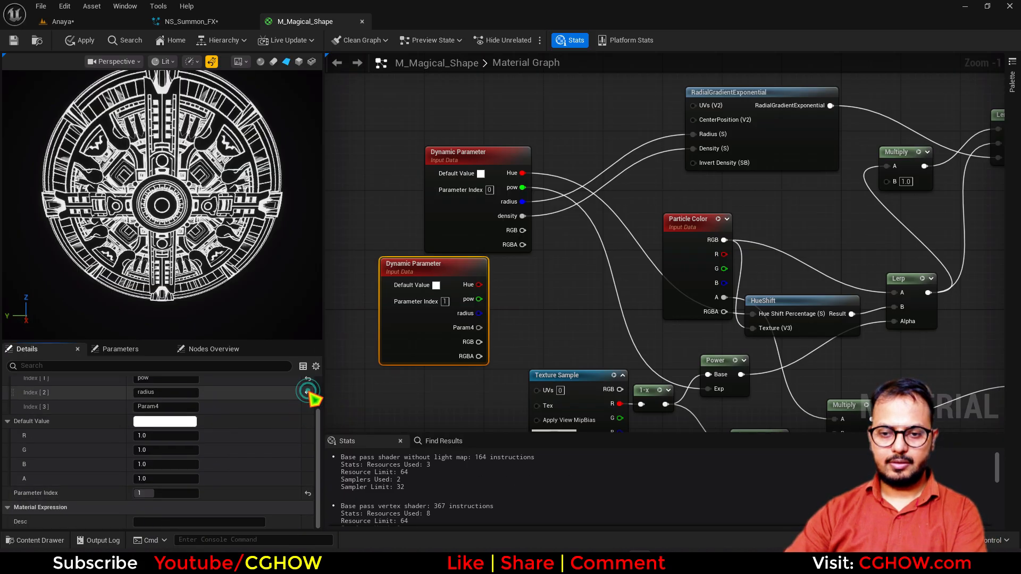
pyautogui.click(307, 393)
pyautogui.scroll(3, 269, 433)
pyautogui.click(307, 426)
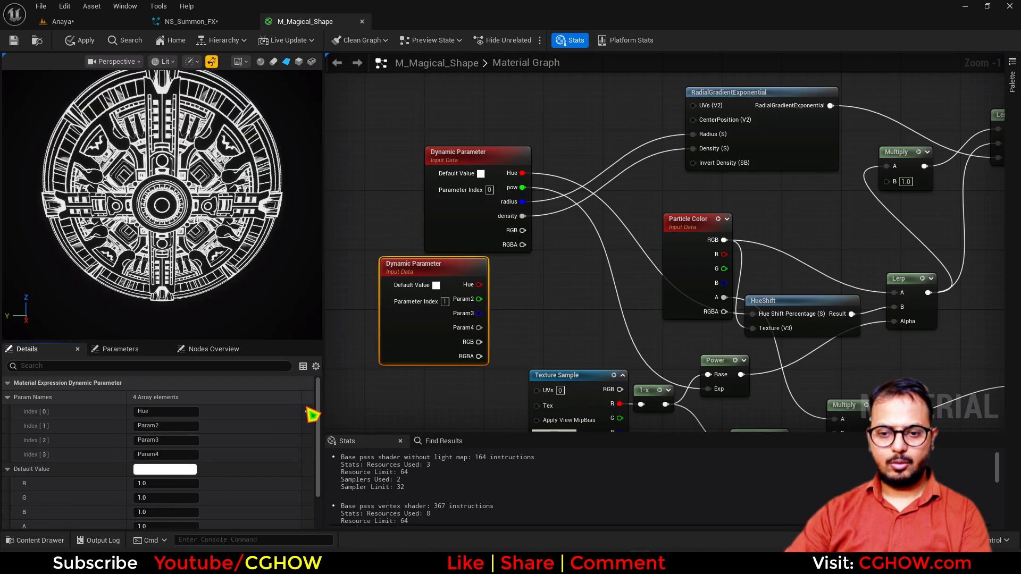
pyautogui.click(307, 412)
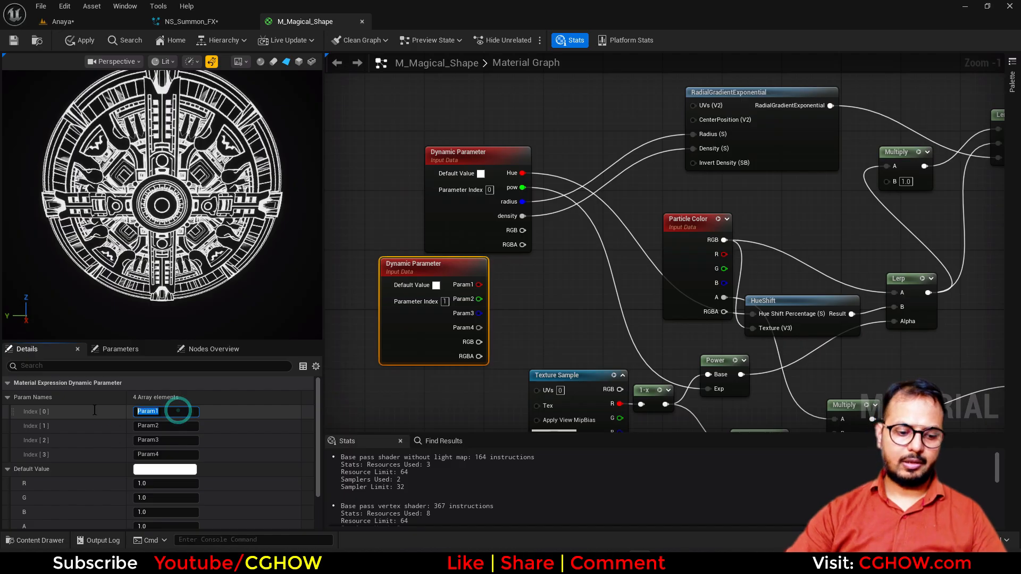
pyautogui.write('mult')
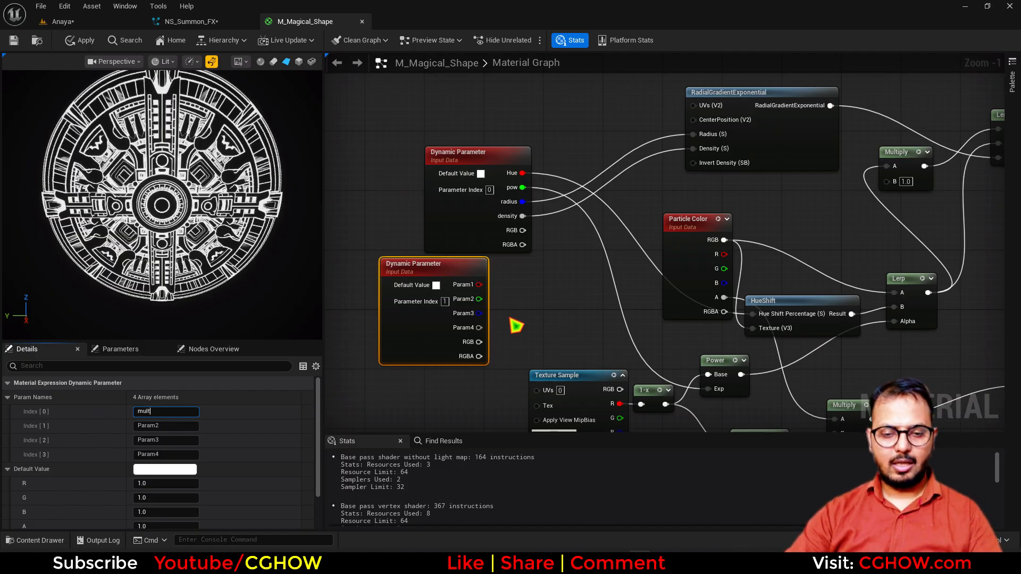
pyautogui.click(545, 261)
# - Connect the mult output to the B input of the Multiply feeding the last Lerp, then save and close the material
pyautogui.moveTo(545, 260); pyautogui.dragTo(465, 313, button='right')
pyautogui.moveTo(400, 338); pyautogui.dragTo(830, 236)
pyautogui.hotkey('ctrl', 's')
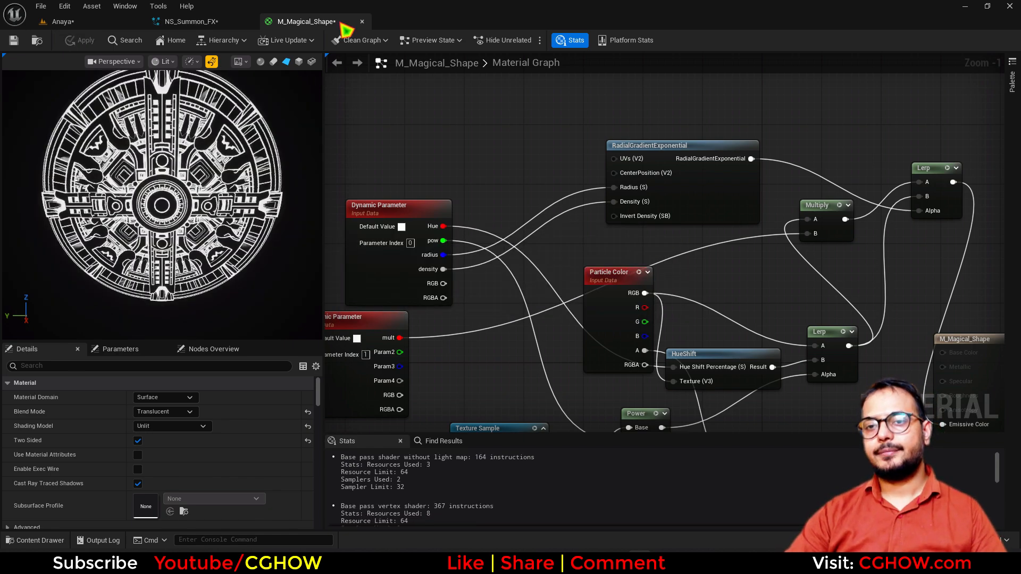
pyautogui.click(362, 22)
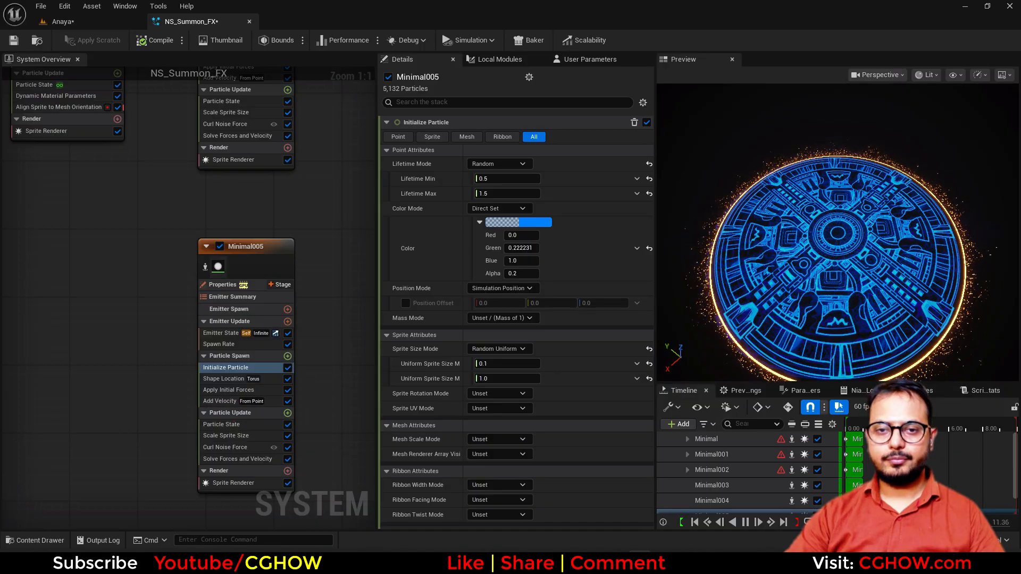
# - Isolate the Minimal emitter and set its Dynamic Material Parameters radius to 0.5 and density to 2.0
pyautogui.scroll(1, 166, 401)
pyautogui.moveTo(166, 401); pyautogui.dragTo(212, 498, button='right')
pyautogui.moveTo(203, 341); pyautogui.dragTo(82, 397, button='right')
pyautogui.moveTo(52, 242); pyautogui.dragTo(246, 435, button='right')
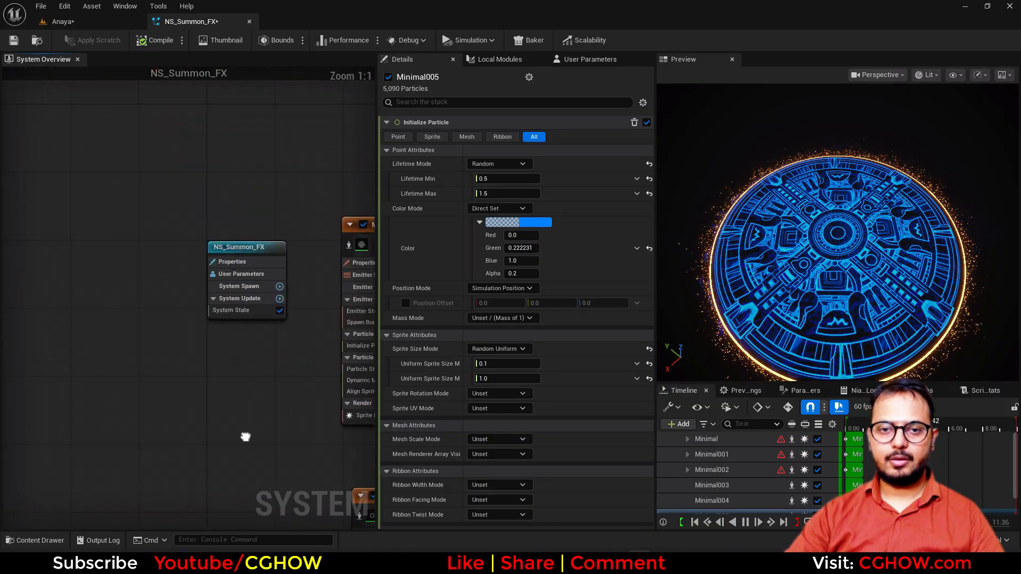
pyautogui.click(349, 245)
pyautogui.moveTo(273, 203); pyautogui.dragTo(113, 140, button='right')
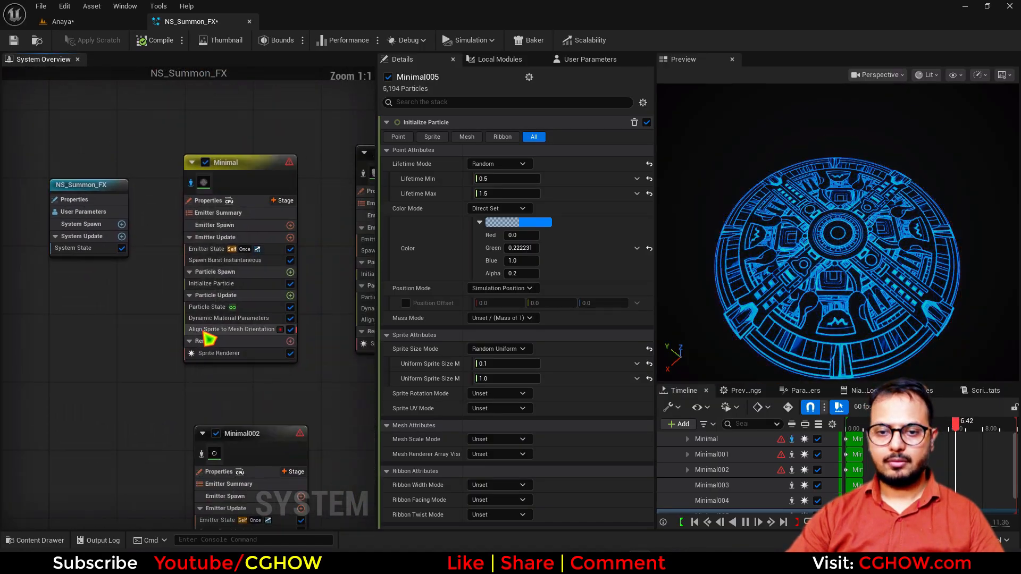
pyautogui.click(245, 319)
pyautogui.click(492, 208)
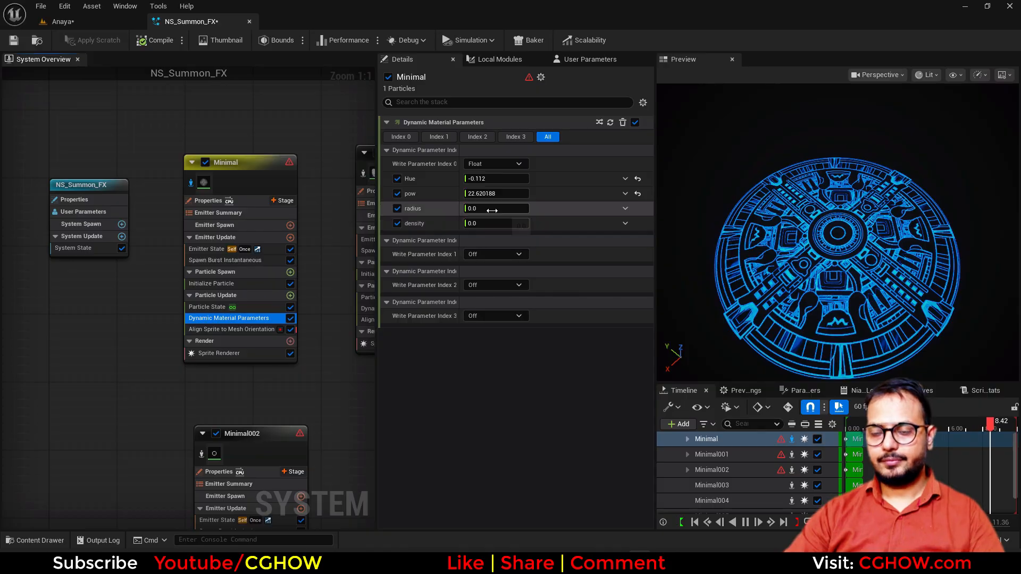
pyautogui.click(486, 224)
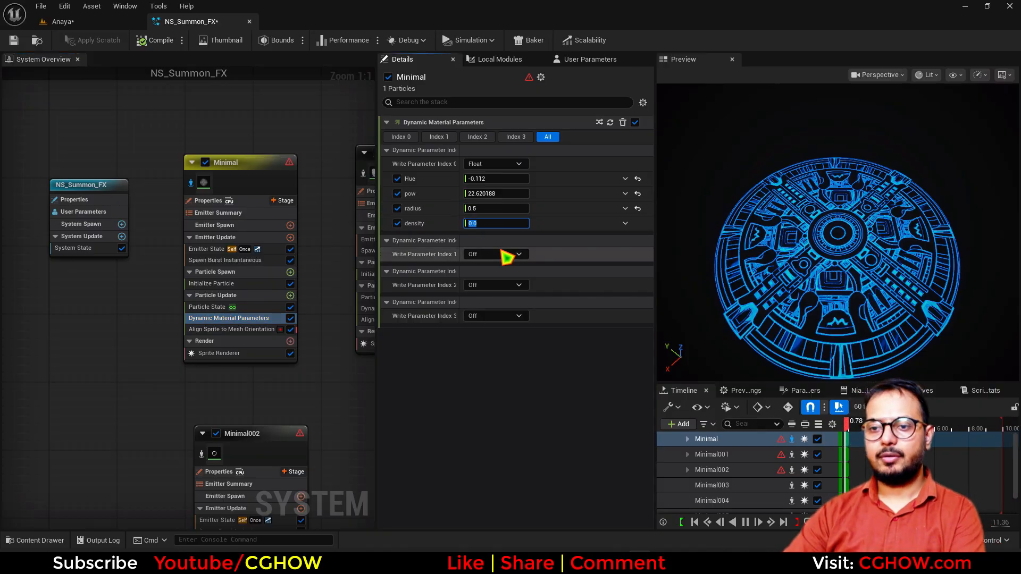
pyautogui.write('2')
pyautogui.press('Return')
# - Set Minimal's Write Parameter Index 1 to Float, with mult about 191.76, radius about 0.23 and density about 26.58
pyautogui.click(498, 255)
pyautogui.click(489, 282)
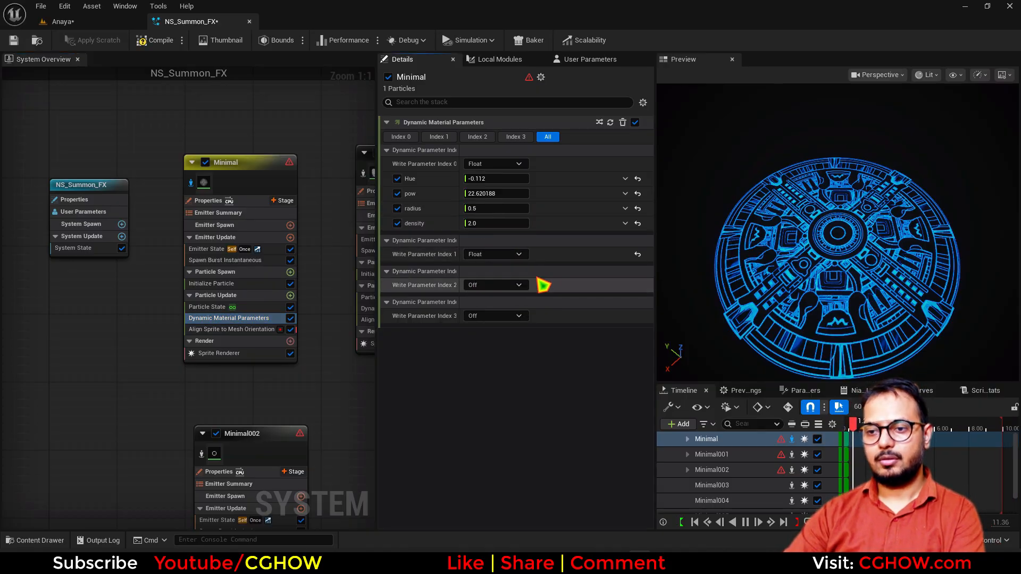
pyautogui.moveTo(495, 269); pyautogui.dragTo(577, 269)
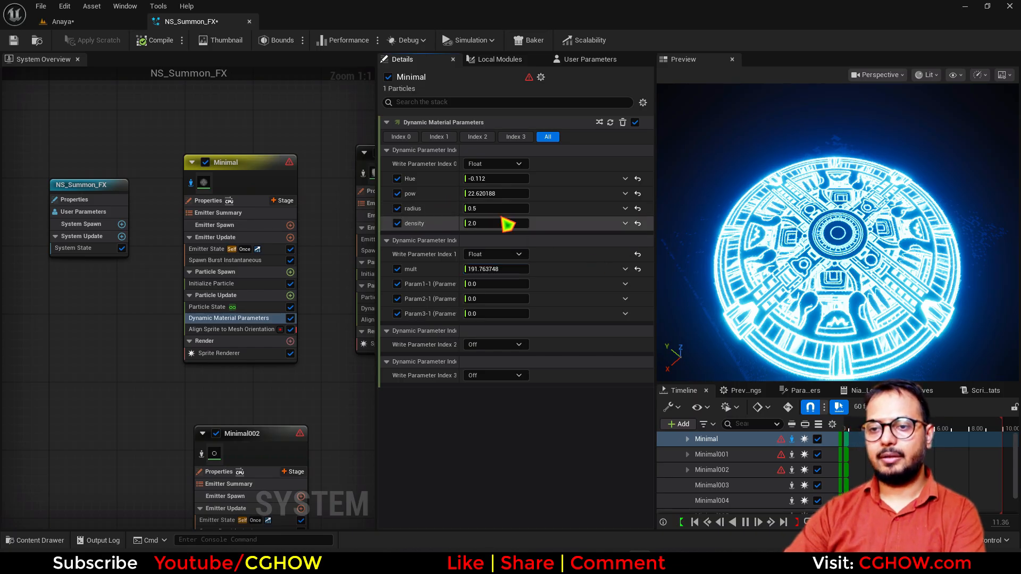
pyautogui.moveTo(499, 208)
pyautogui.mouseDown()
pyautogui.moveTo(524, 209)
pyautogui.moveTo(501, 209)
pyautogui.moveTo(532, 224)
pyautogui.moveTo(480, 209)
pyautogui.mouseUp()
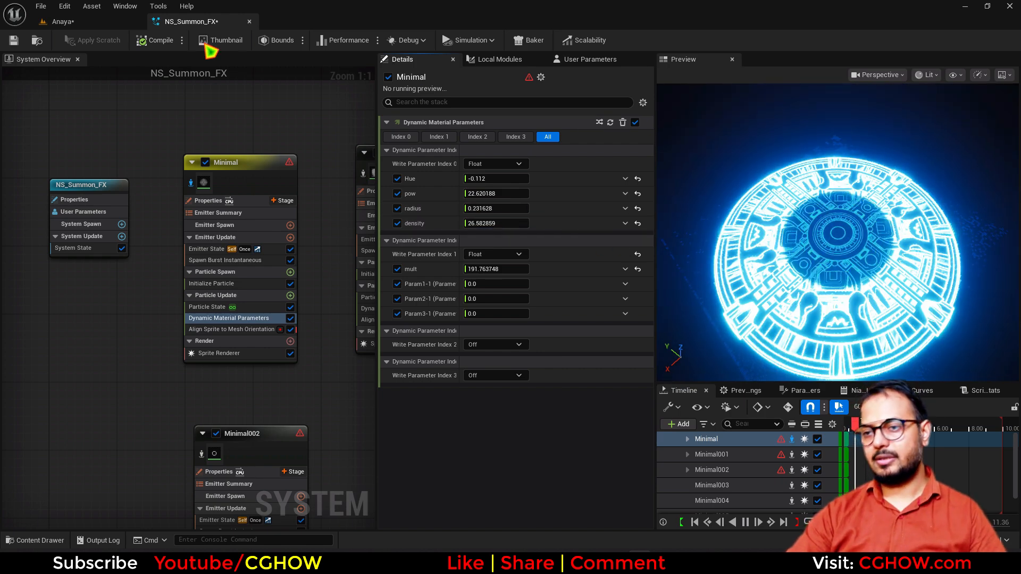
# - Open M_Magical_Shape, swap the final Lerp's inputs so the original Lerp feeds A and the Multiply feeds B, and apply the change
pyautogui.click(265, 353)
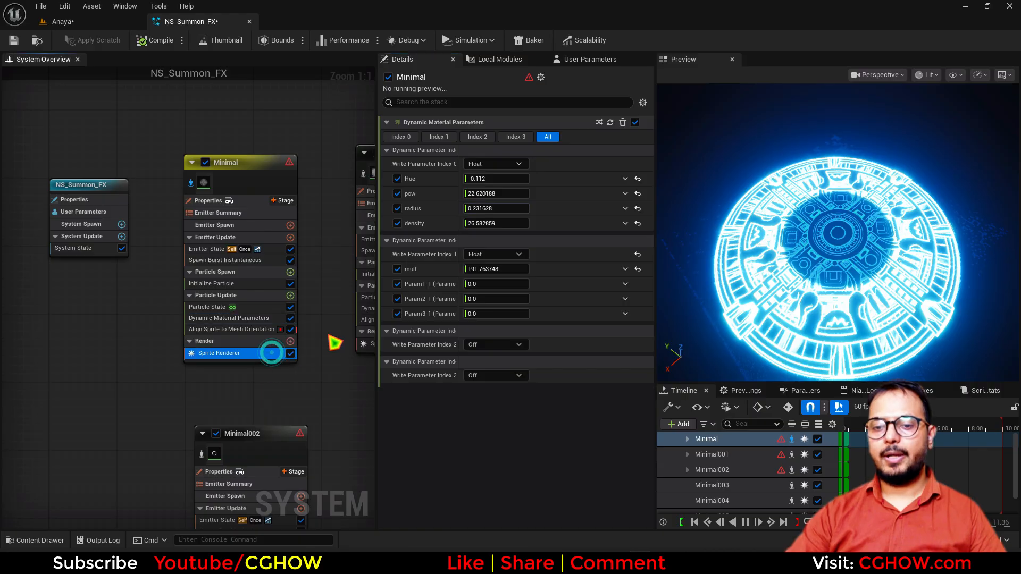
pyautogui.click(472, 154)
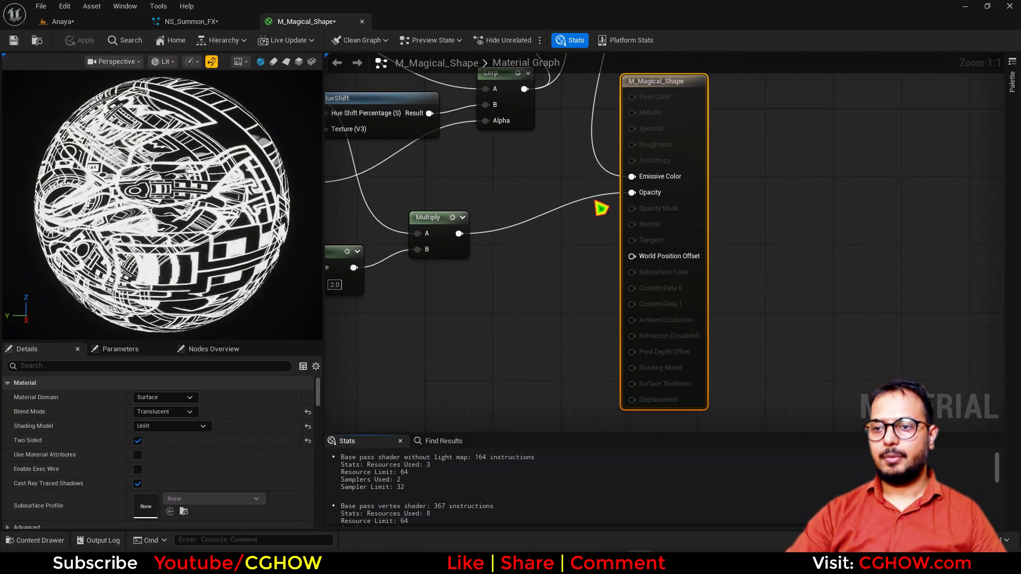
pyautogui.moveTo(691, 223); pyautogui.dragTo(569, 253, button='right')
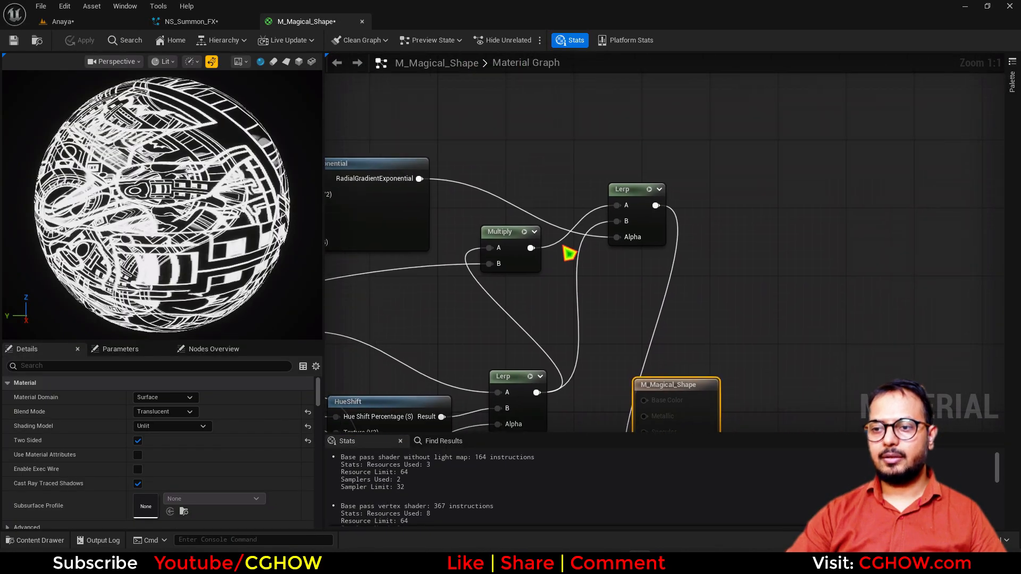
pyautogui.moveTo(530, 247); pyautogui.dragTo(568, 391)
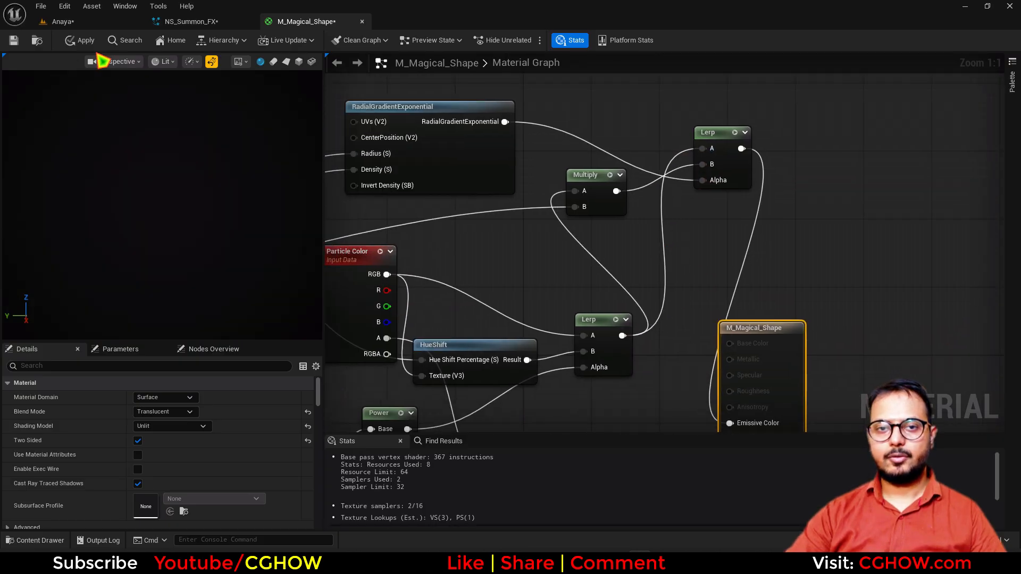
pyautogui.click(80, 40)
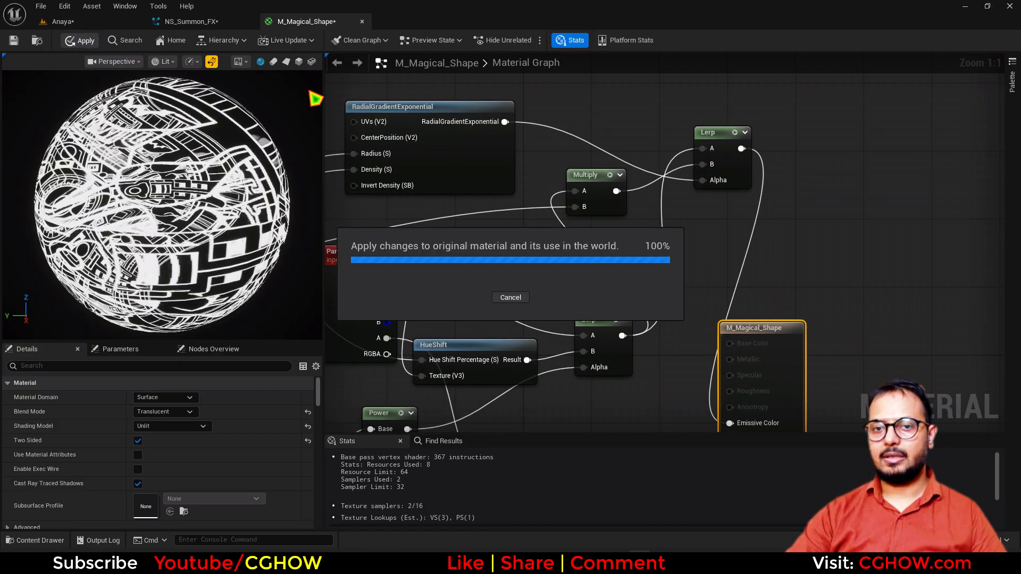
# - Set Minimal's radius to about 0.34 and density to about 0.44 in NS_Summon_FX, and check the effect in the Anaya level
pyautogui.click(191, 22)
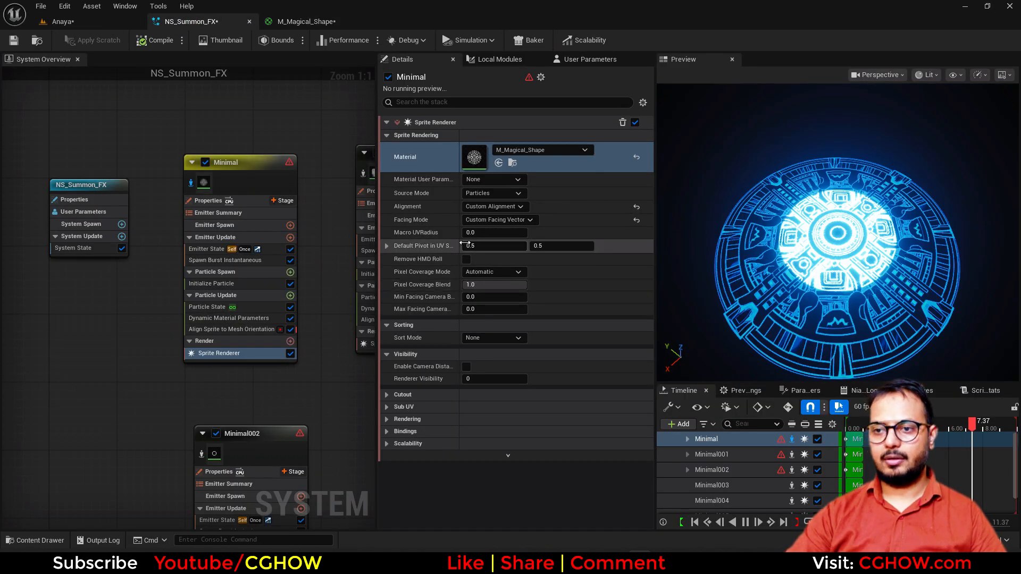
pyautogui.click(228, 318)
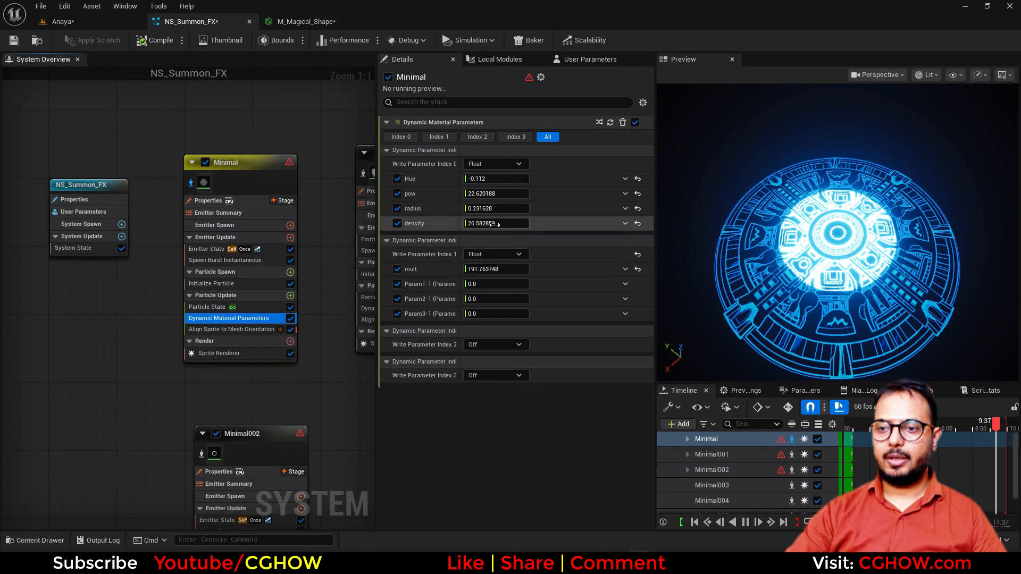
pyautogui.moveTo(495, 223)
pyautogui.mouseDown()
pyautogui.moveTo(466, 224)
pyautogui.moveTo(503, 208)
pyautogui.moveTo(485, 223)
pyautogui.mouseUp()
pyautogui.click(62, 21)
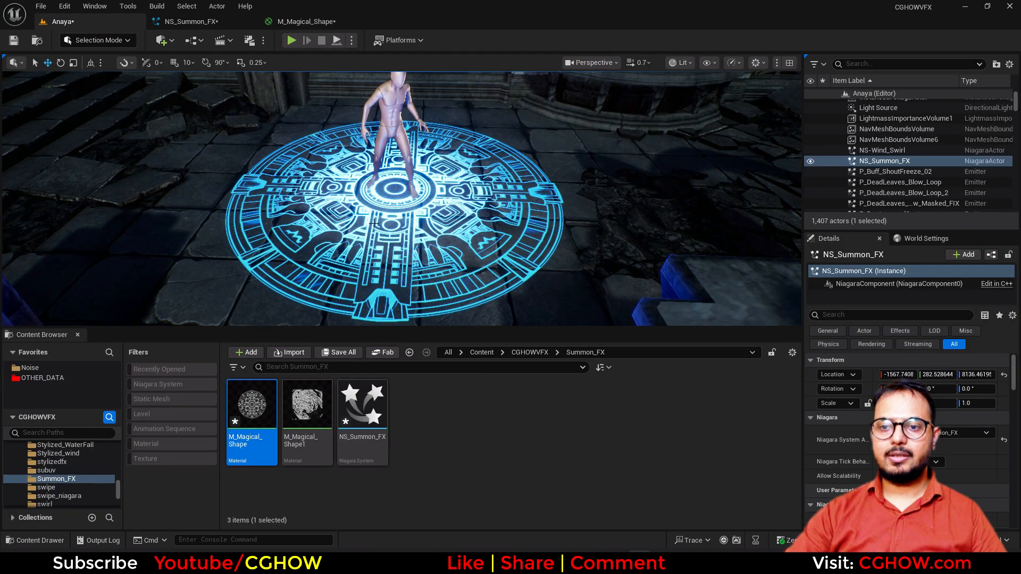
pyautogui.click(198, 23)
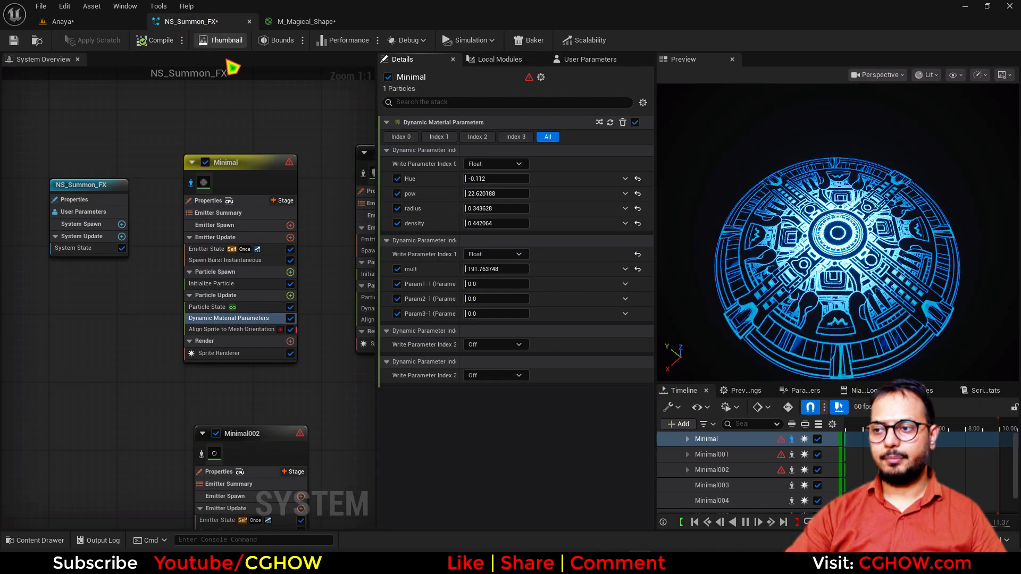
# - Darken the Minimal emitter's initial blue particle color to a value of 0.104
pyautogui.click(211, 283)
pyautogui.click(514, 209)
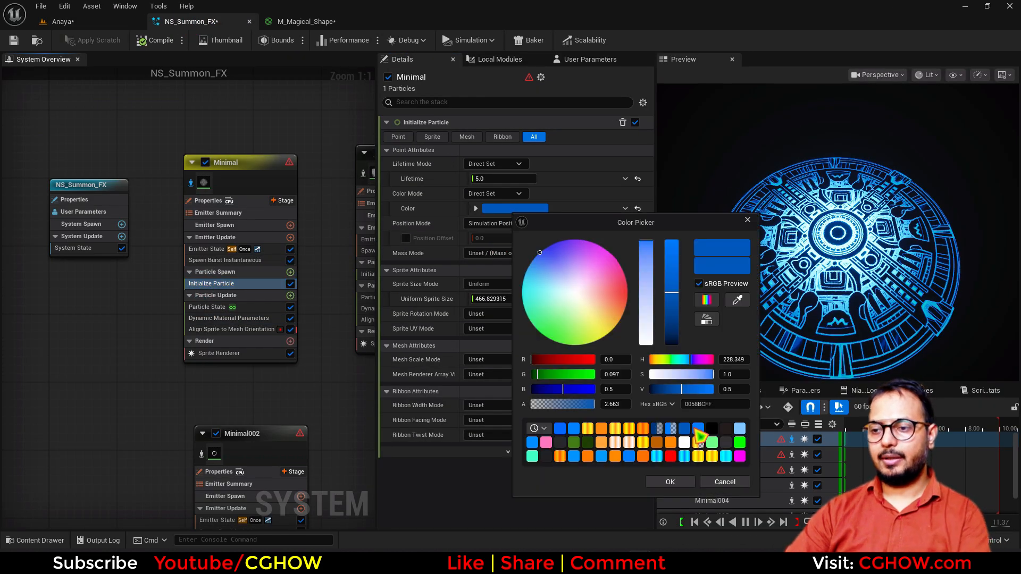
pyautogui.moveTo(673, 391); pyautogui.dragTo(656, 389)
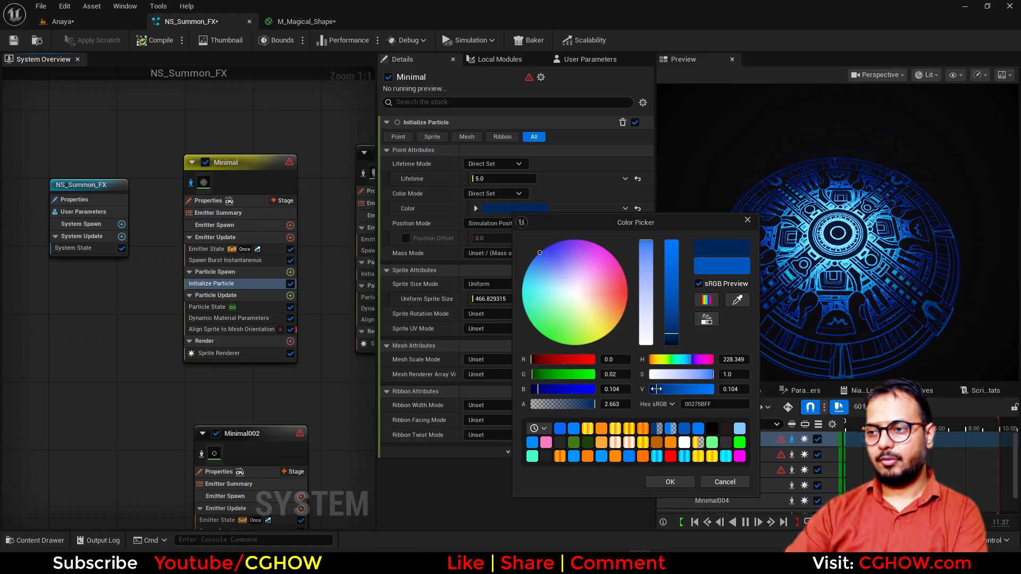
pyautogui.click(668, 484)
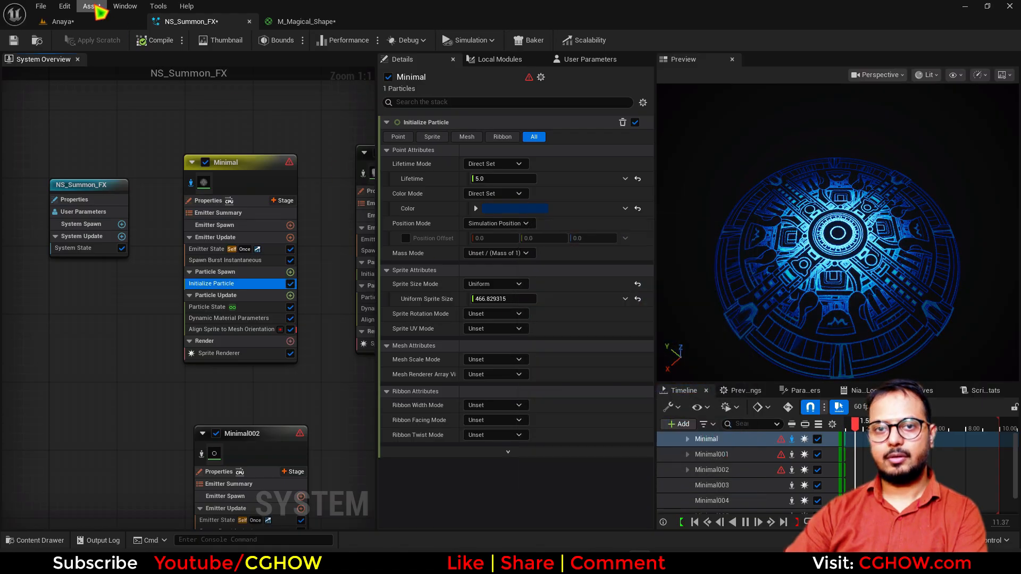
# - Check the darkened circle in the Anaya level, both with Minimal isolated and with all emitters showing
pyautogui.click(92, 19)
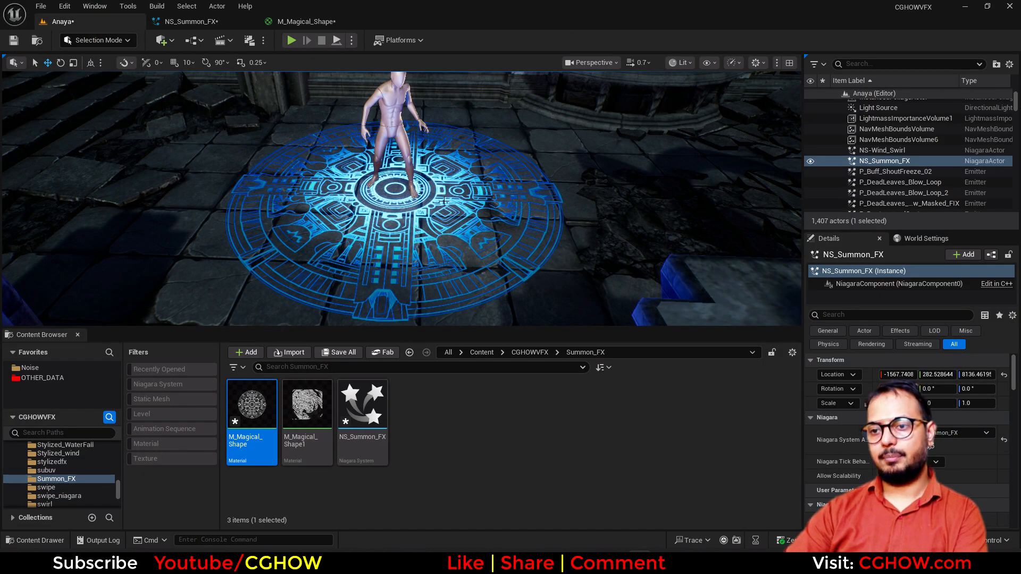
pyautogui.click(183, 24)
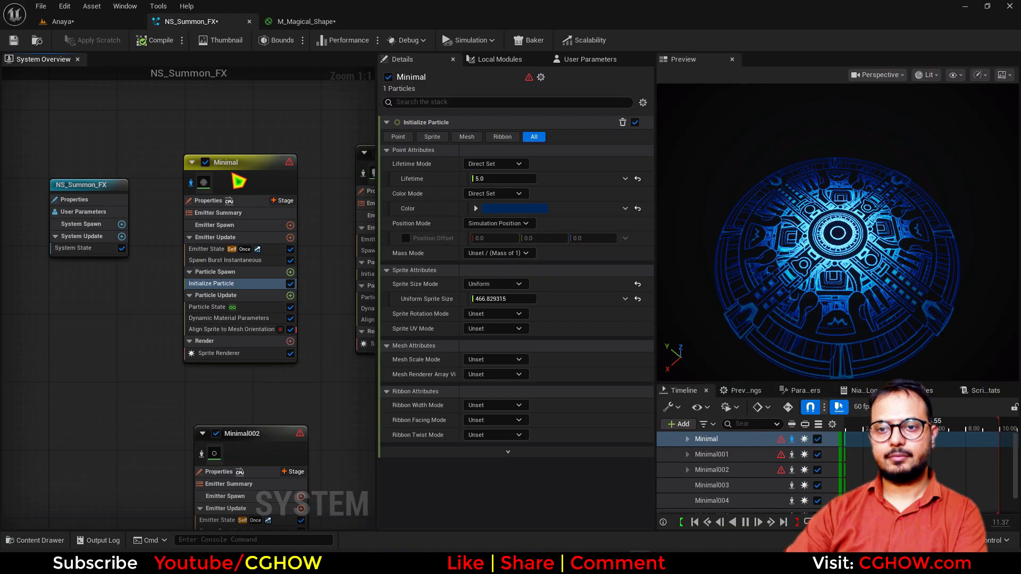
pyautogui.click(107, 23)
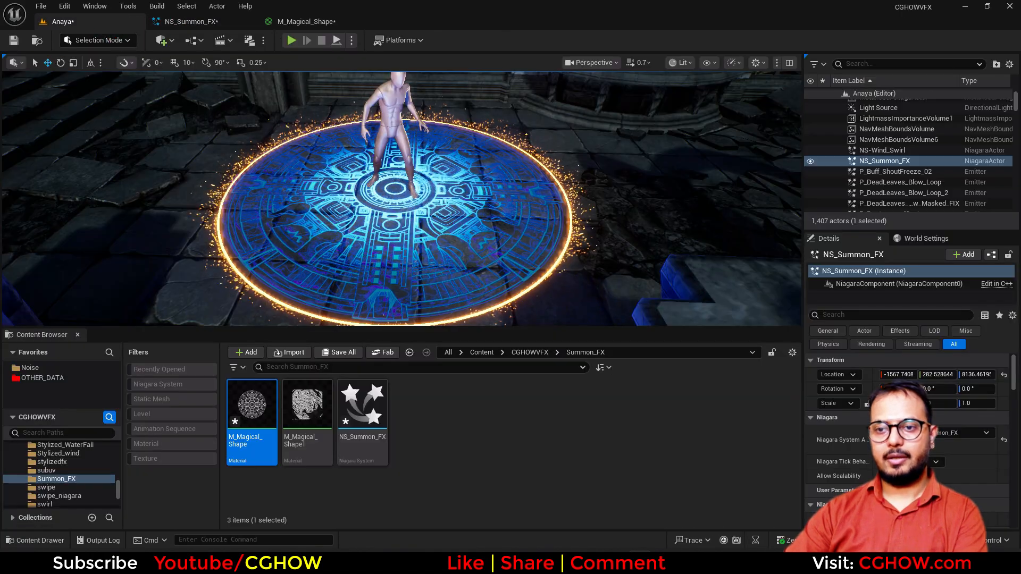
pyautogui.click(181, 23)
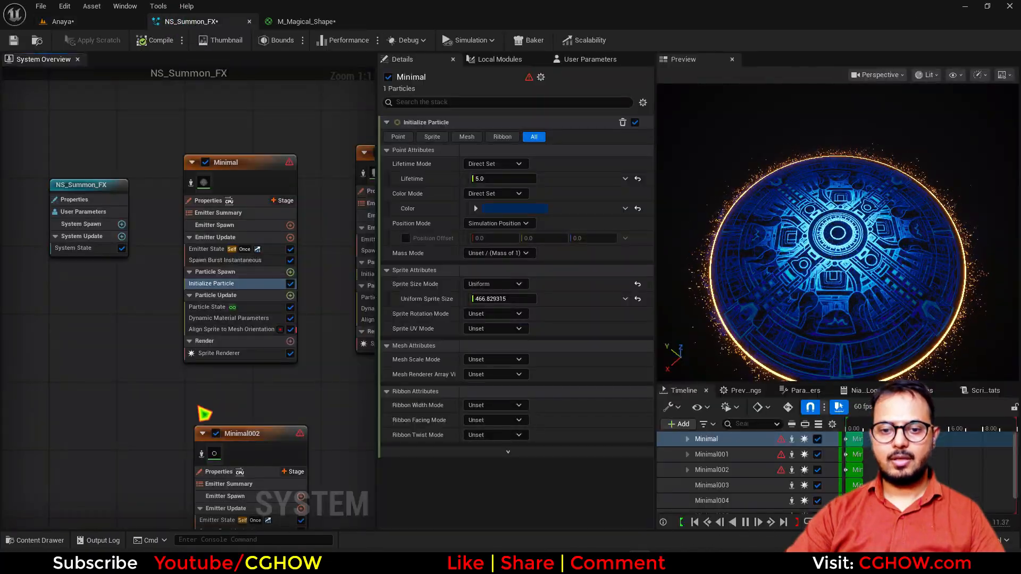
# - Isolate Minimal001, set its xT to about 50.73, yT to 2.0 and Distort to 0.05, and open its Initialize Particle settings
pyautogui.scroll(1, 184, 302)
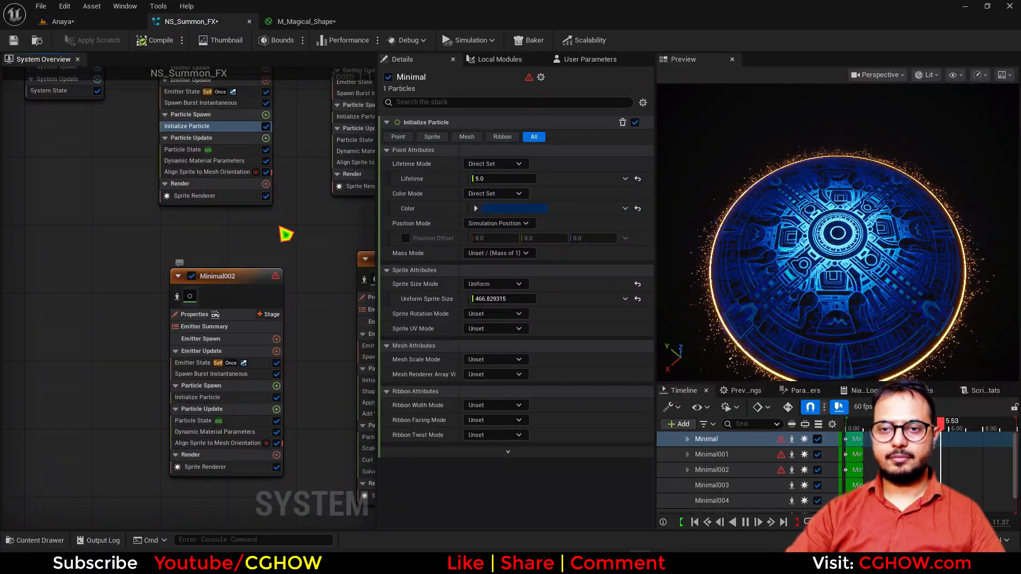
pyautogui.click(223, 339)
pyautogui.moveTo(287, 238); pyautogui.dragTo(232, 425, button='right')
pyautogui.click(283, 202)
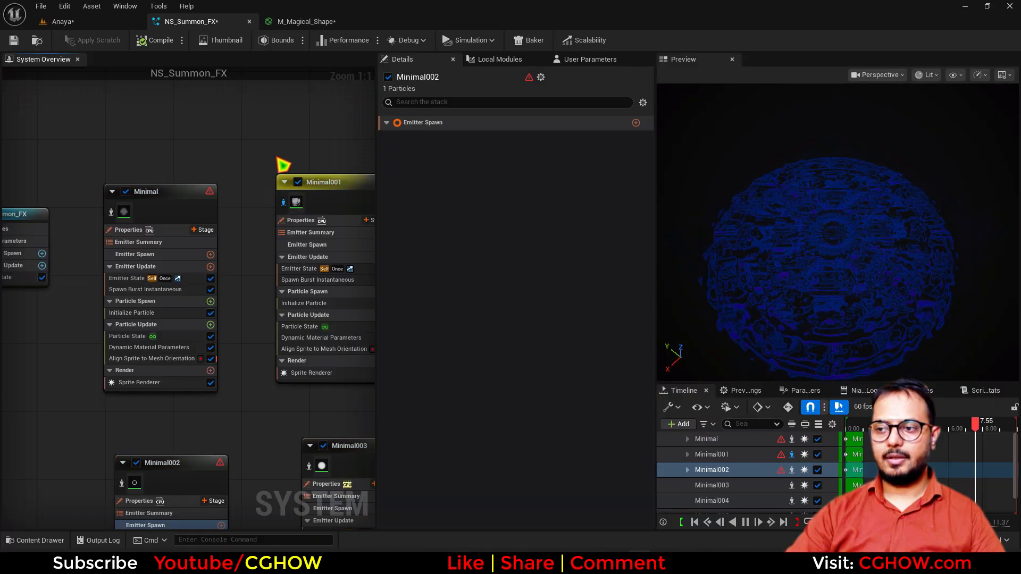
pyautogui.moveTo(299, 250); pyautogui.dragTo(214, 225, button='right')
pyautogui.click(234, 312)
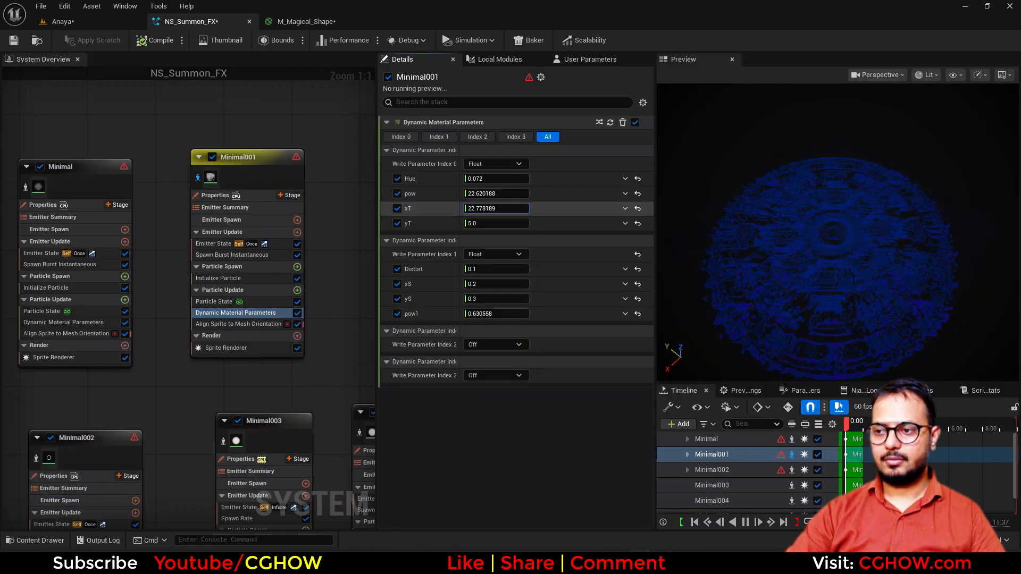
pyautogui.click(491, 224)
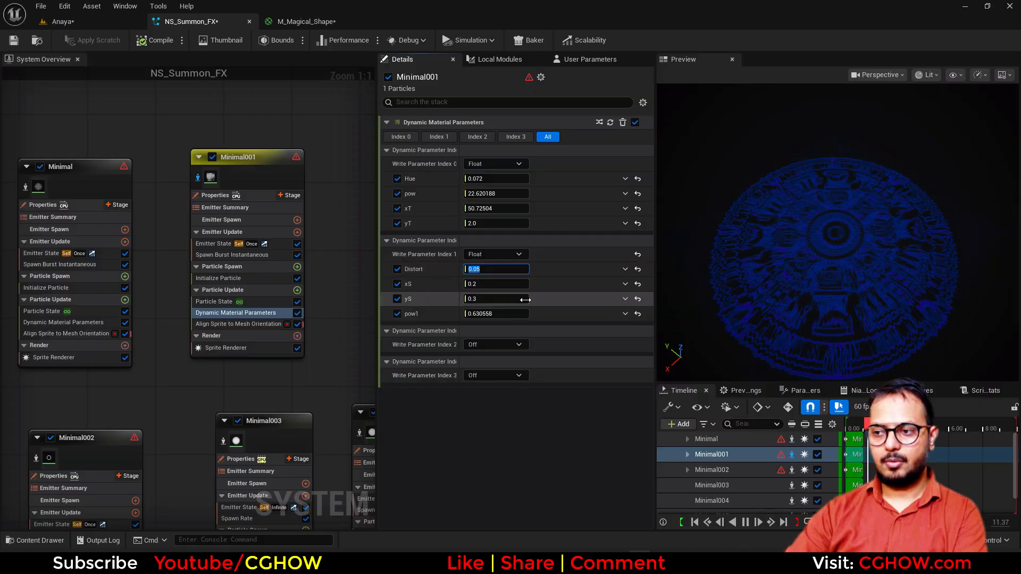
pyautogui.click(221, 278)
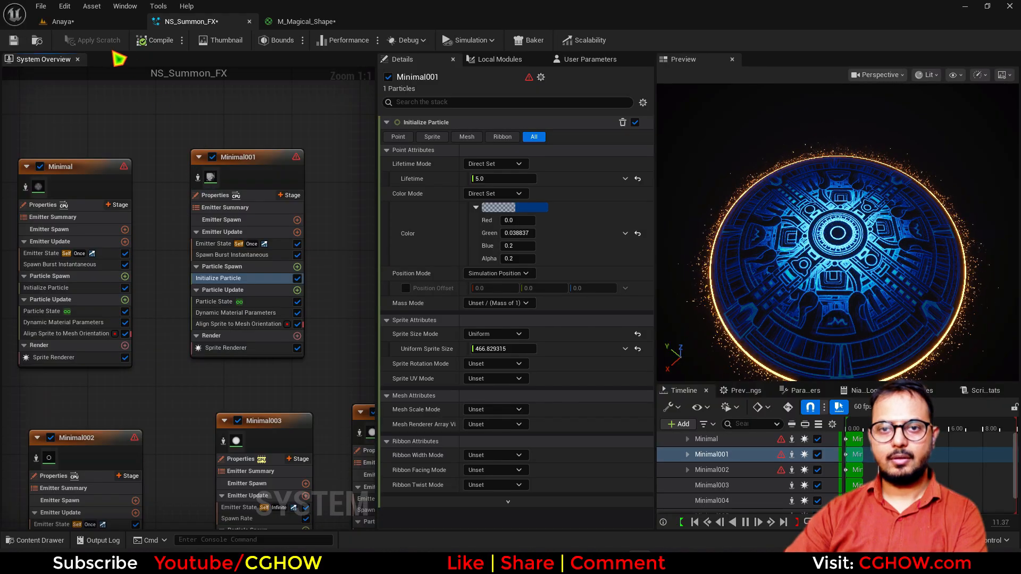
# - Check the circle in the Anaya level, and paste a copy of the Minimal emitter into an empty area of NS_Summon_FX
pyautogui.click(63, 21)
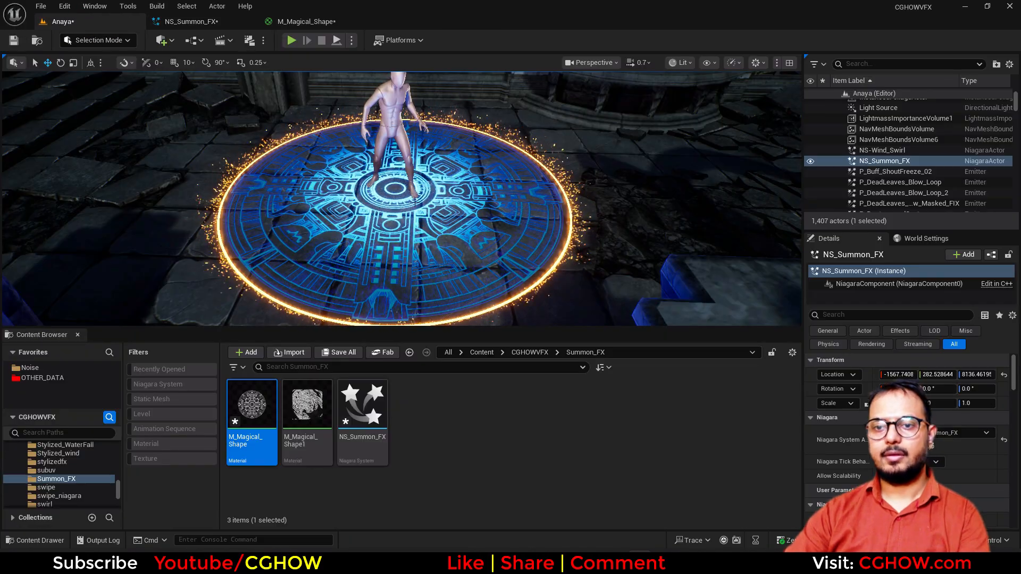
pyautogui.moveTo(401, 198)
pyautogui.mouseDown(button='right')
pyautogui.moveTo(396, 178)
pyautogui.moveTo(399, 187)
pyautogui.mouseUp(button='right')
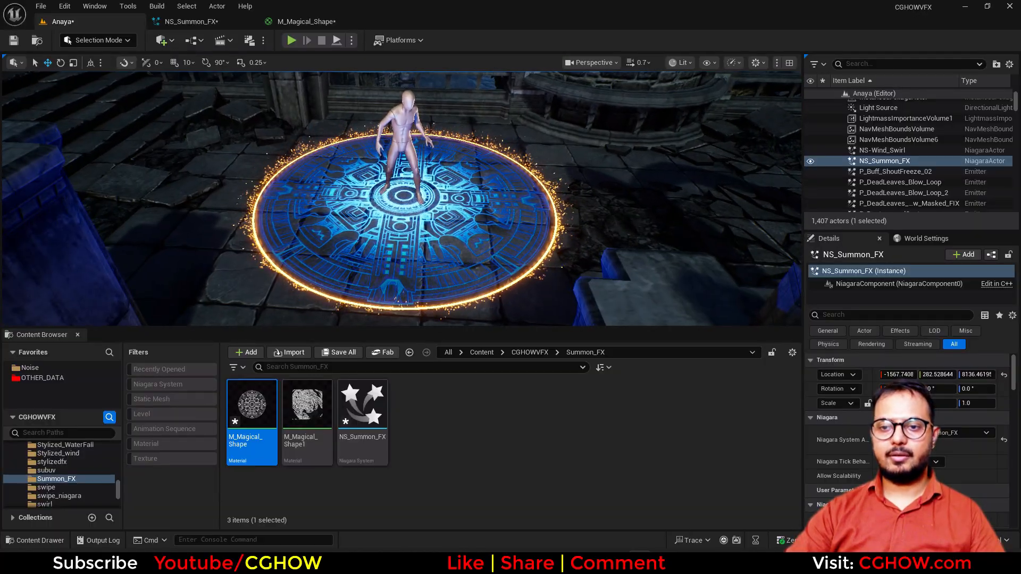
pyautogui.click(200, 21)
pyautogui.scroll(-2, 198, 291)
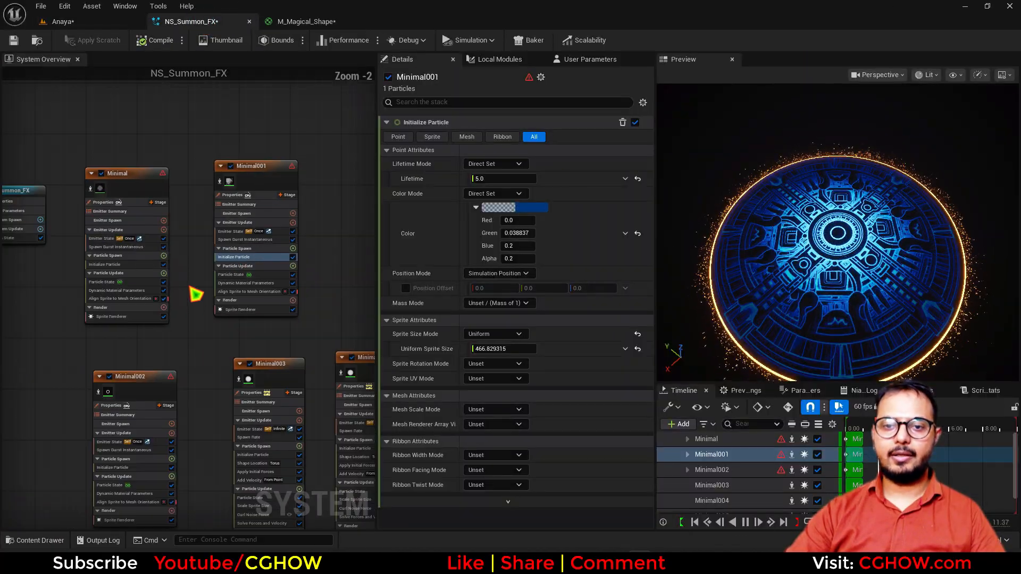
pyautogui.click(282, 219)
pyautogui.moveTo(278, 164); pyautogui.dragTo(239, 349, button='right')
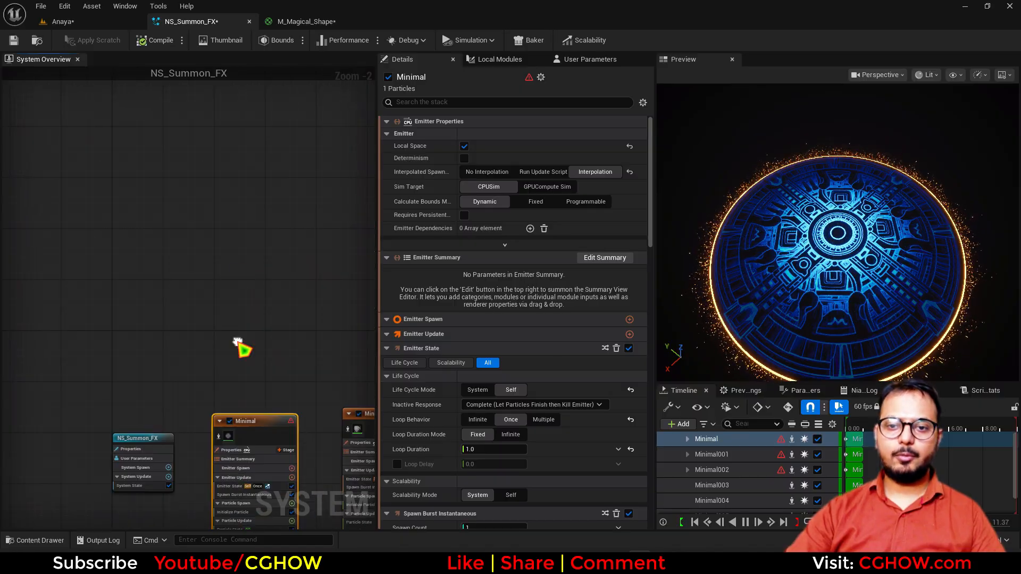
pyautogui.click(216, 173)
pyautogui.hotkey('ctrl', 'v')
pyautogui.scroll(2, 225, 202)
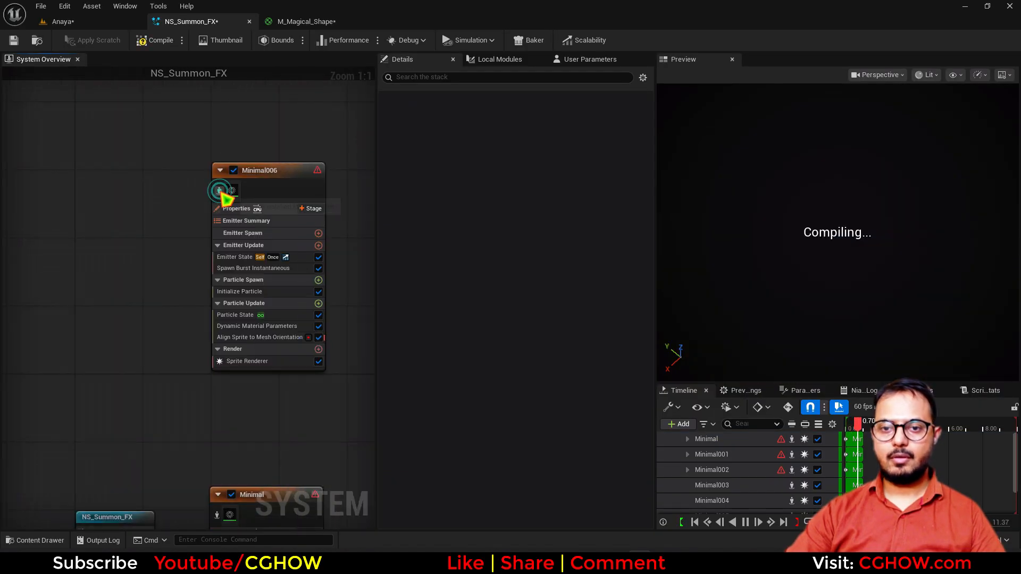
# - Isolate the pasted Minimal copy and assign the m_radial_Trans material to its Sprite Renderer
pyautogui.click(220, 191)
pyautogui.click(255, 360)
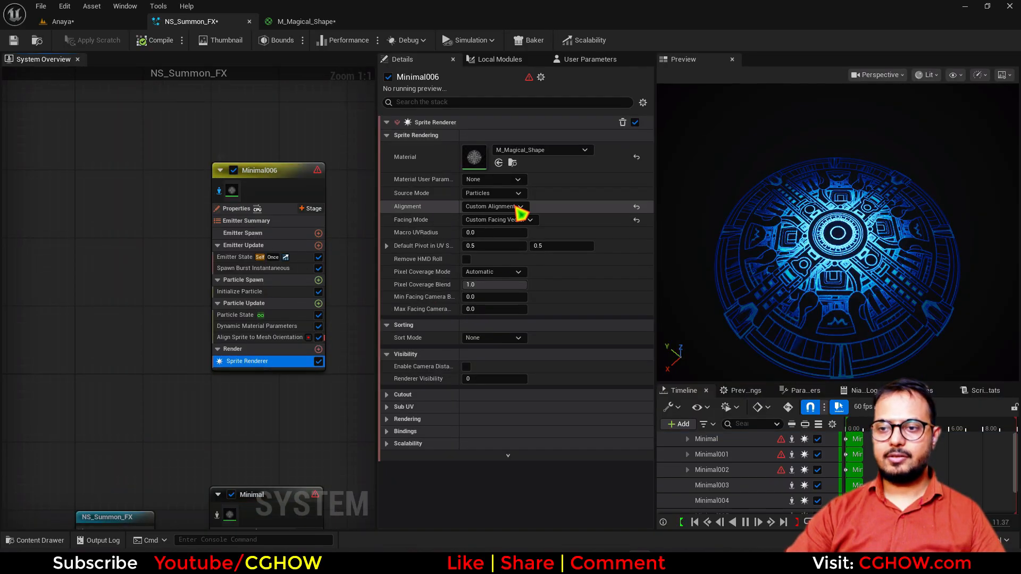
pyautogui.click(525, 153)
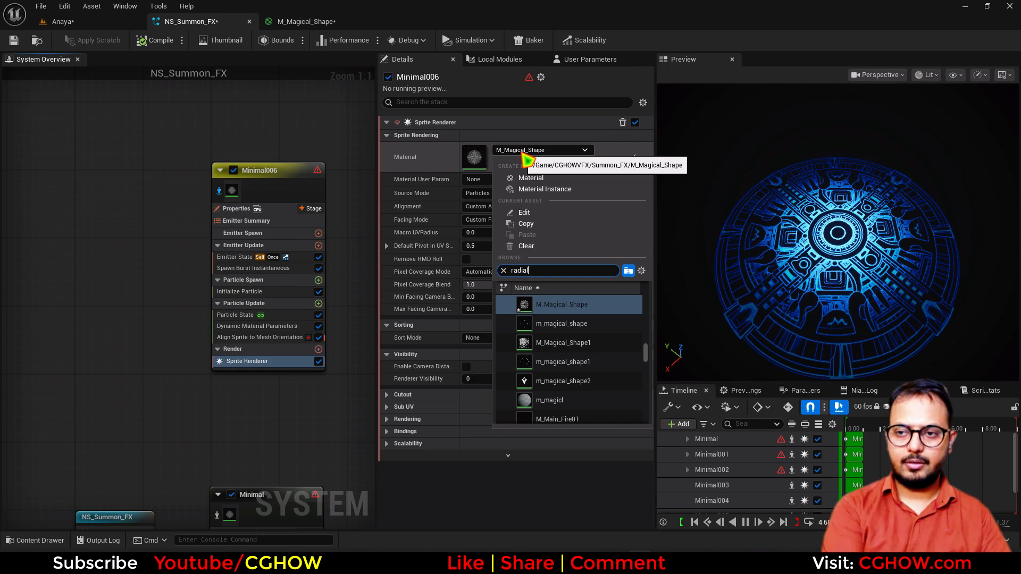
pyautogui.write('radial_Tr')
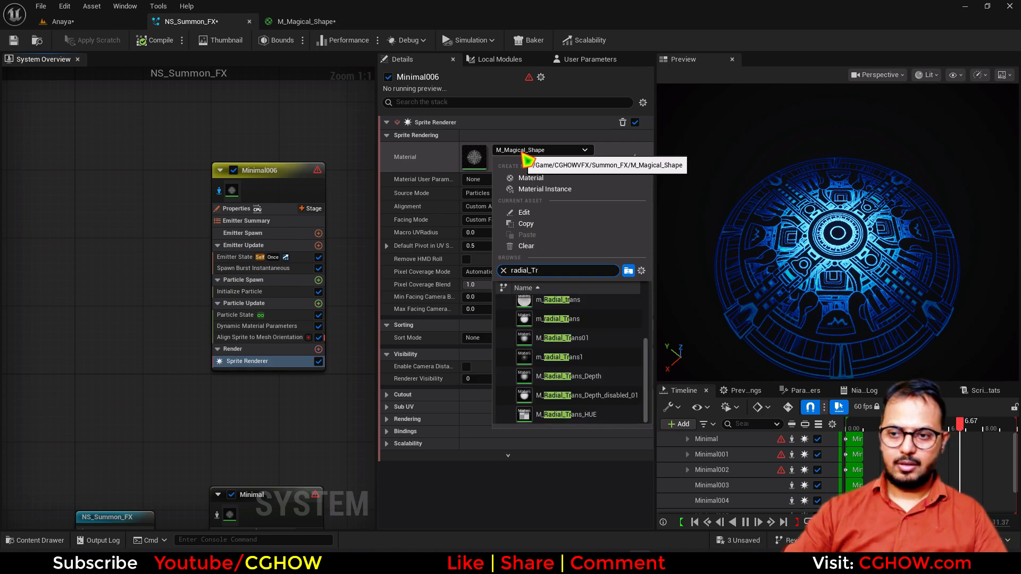
pyautogui.click(577, 325)
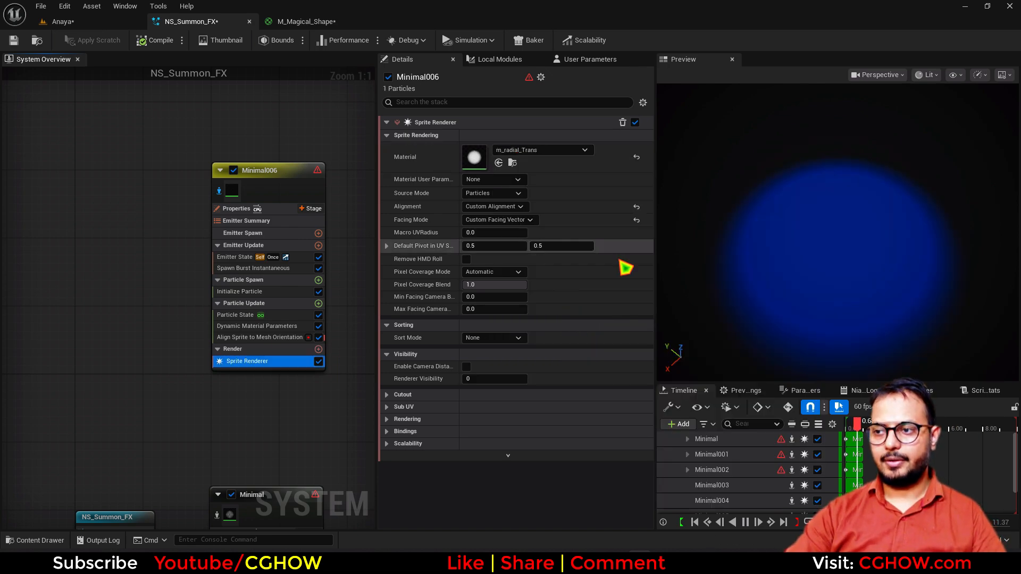
# - Darken the Minimal copy's initial particle color to a value of 0.01 and expand its color channels
pyautogui.click(507, 209)
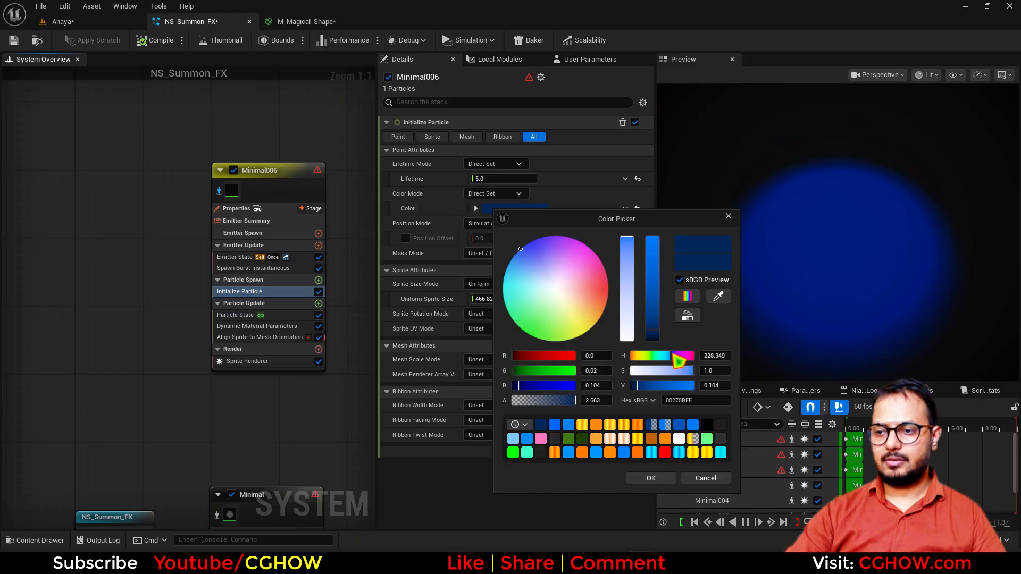
pyautogui.moveTo(661, 333); pyautogui.dragTo(653, 355)
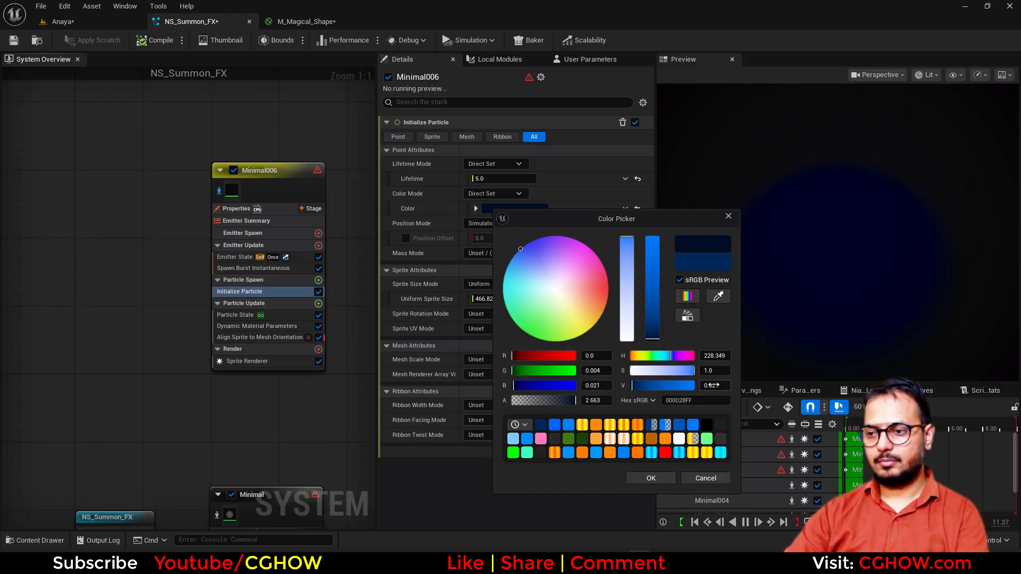
pyautogui.click(712, 386)
pyautogui.write('.01')
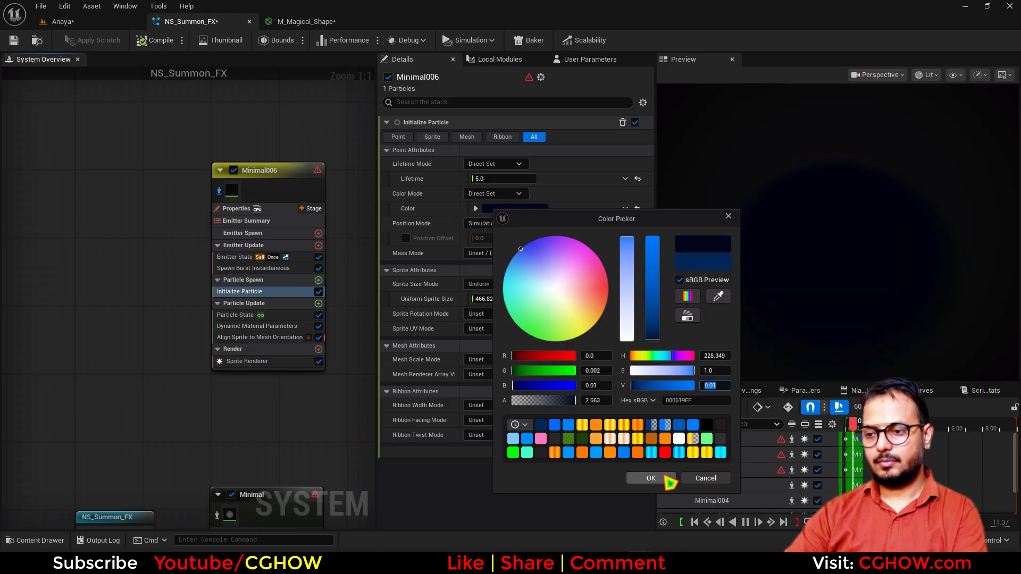
pyautogui.click(650, 478)
pyautogui.click(476, 208)
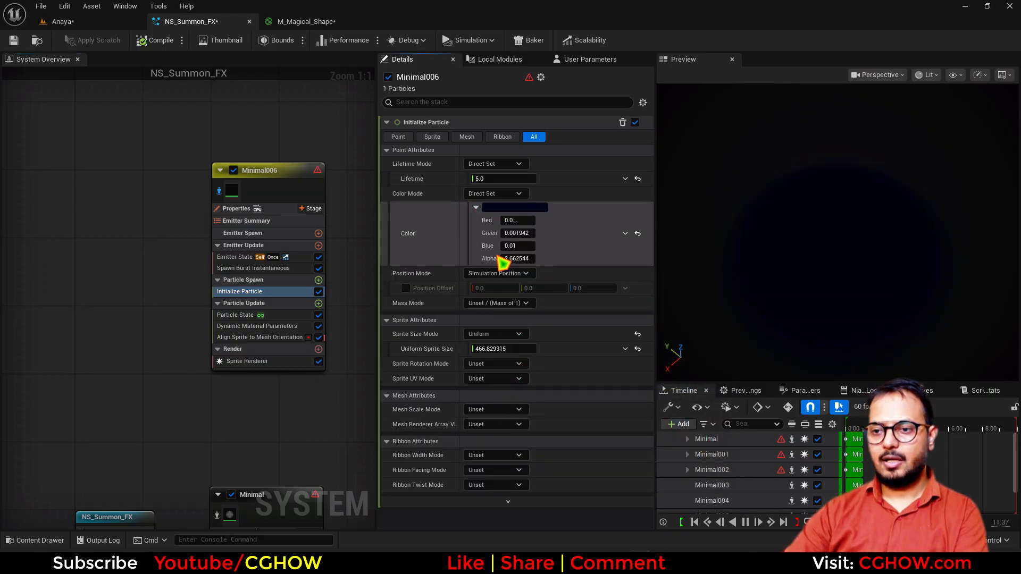
# - Try a color alpha of about 77.68 on the Minimal copy and check the full effect in the Anaya level
pyautogui.moveTo(503, 262); pyautogui.dragTo(564, 261)
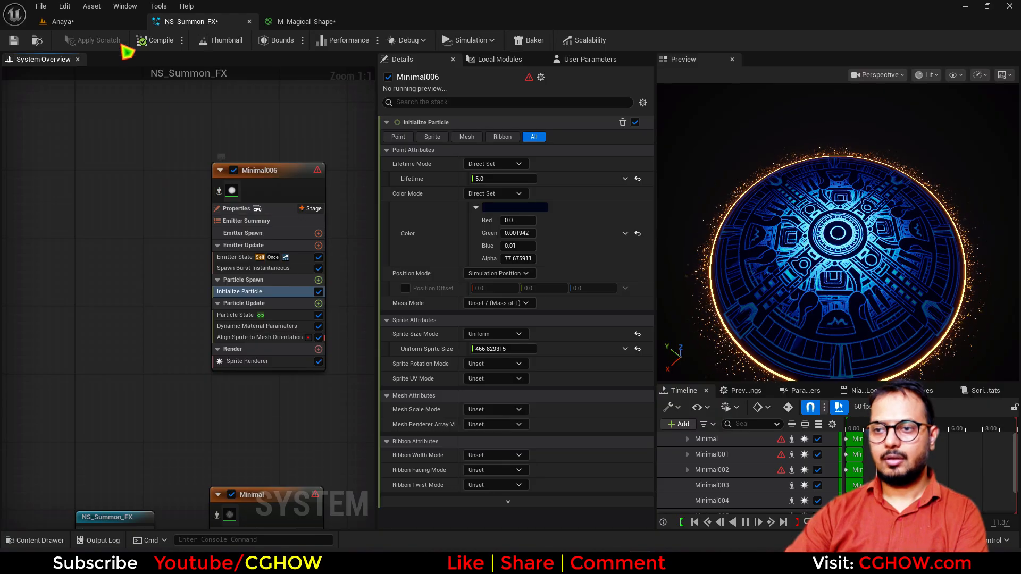
pyautogui.click(83, 22)
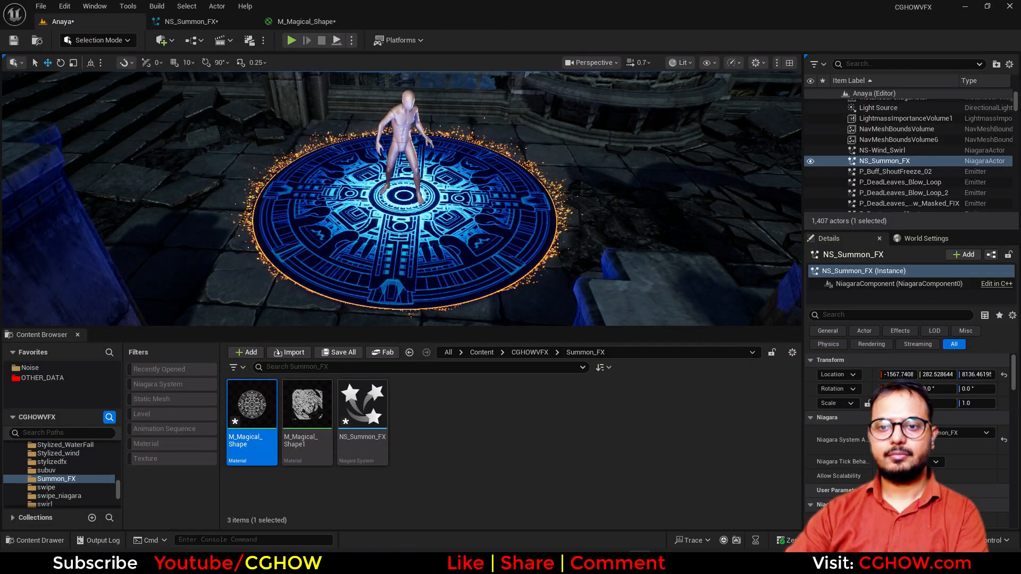
pyautogui.click(194, 21)
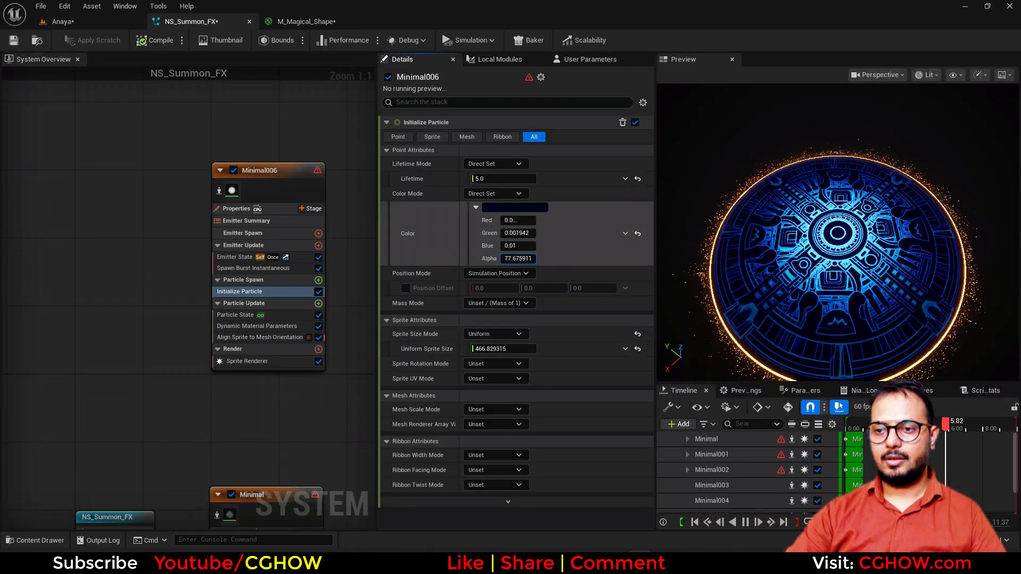
# - Set the Minimal copy's color alpha to about 1.72 and check the effect in the Anaya level
pyautogui.moveTo(517, 258); pyautogui.dragTo(502, 258)
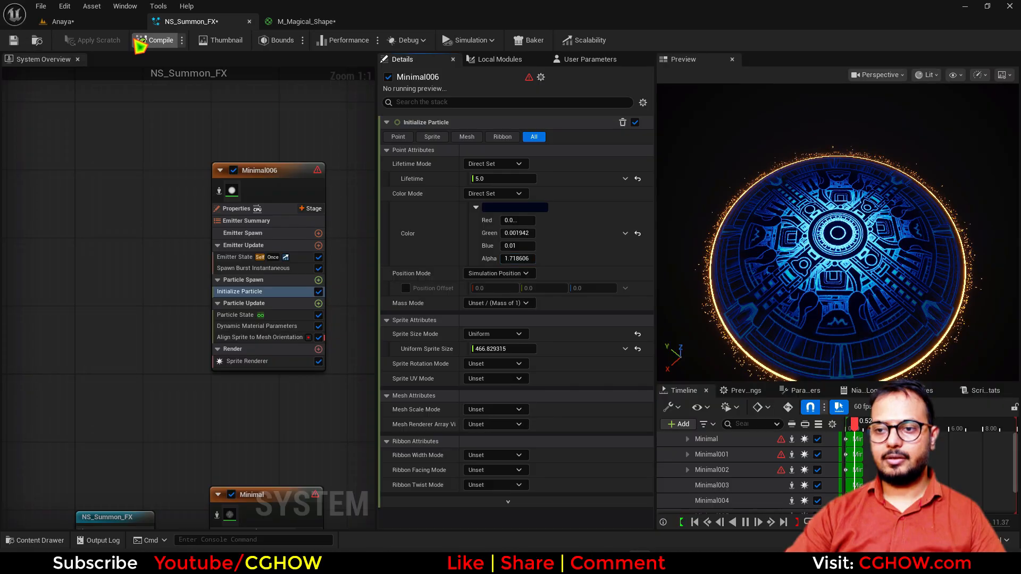
pyautogui.click(118, 22)
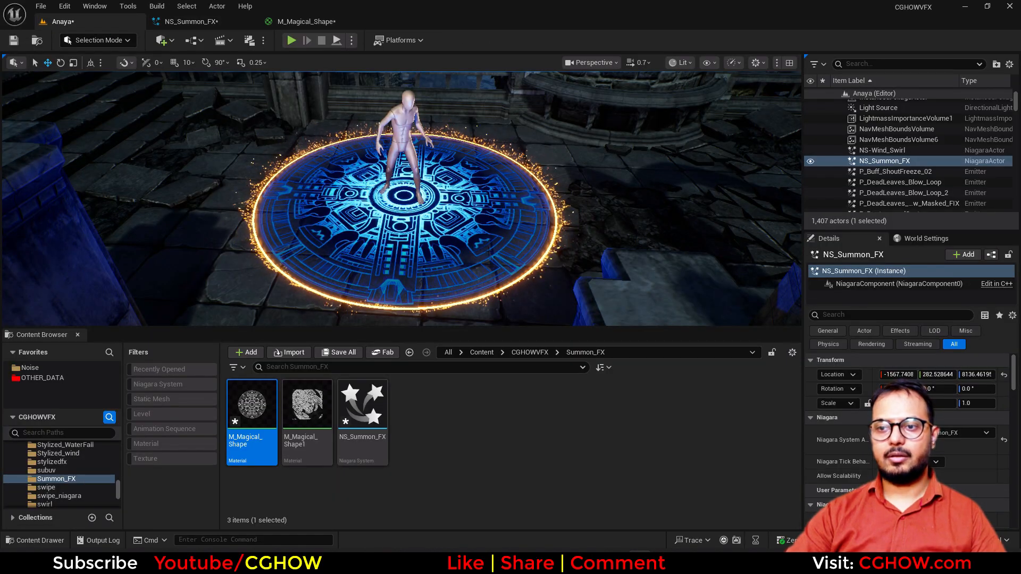
pyautogui.moveTo(402, 198)
pyautogui.mouseDown(button='right')
pyautogui.moveTo(401, 178)
pyautogui.moveTo(401, 200)
pyautogui.mouseUp(button='right')
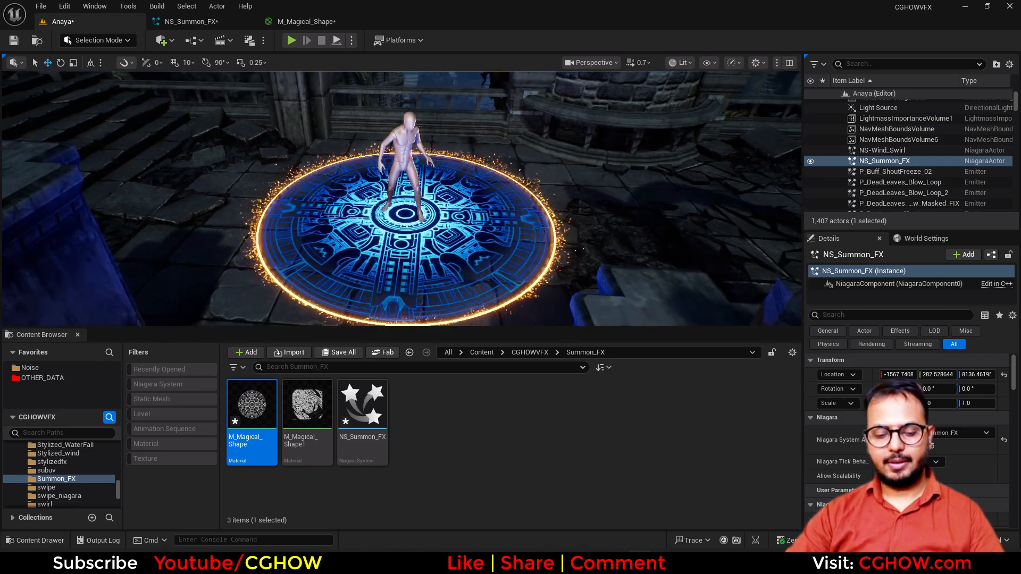